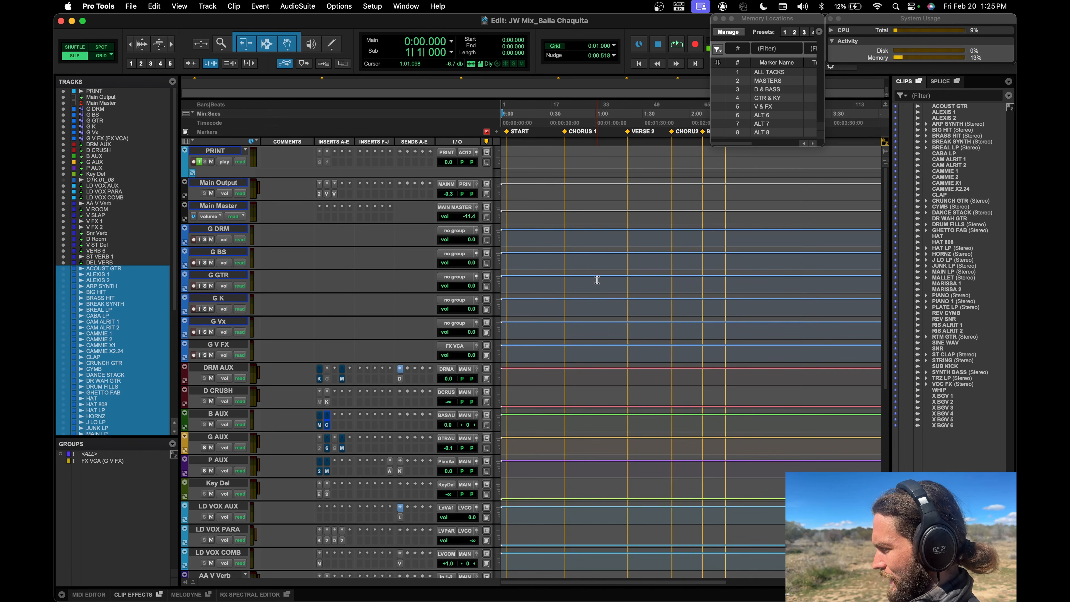
# Select the PRINT, Main Output and Main Master tracks and check which bus feeds Main Output.
pyautogui.scroll(-10, 598, 256)
pyautogui.scroll(10, 597, 279)
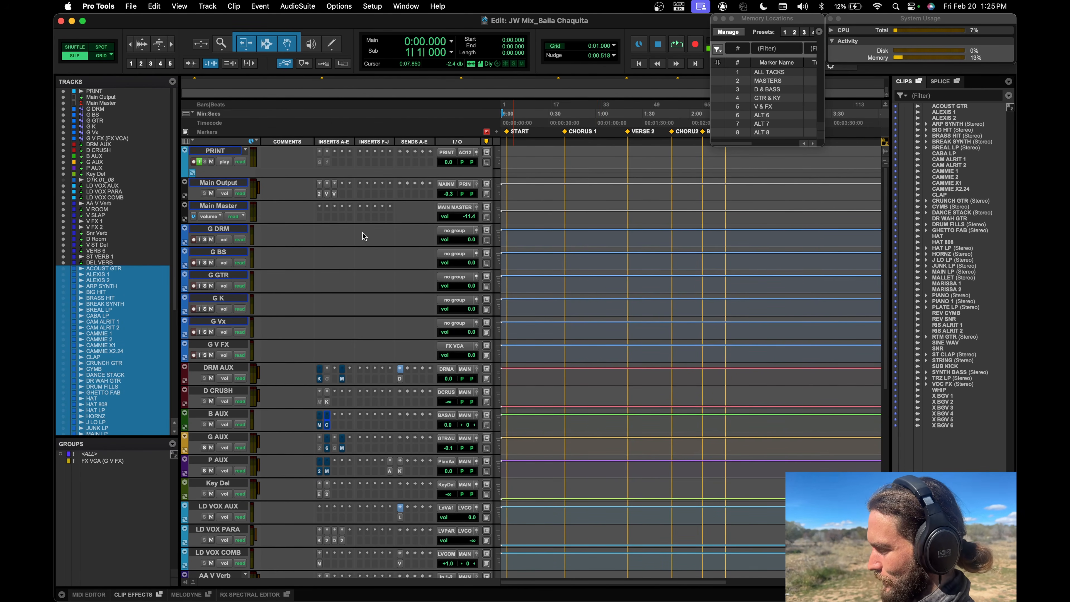
pyautogui.click(219, 206)
pyautogui.keyDown('shift'); pyautogui.click(223, 151); pyautogui.keyUp('shift')
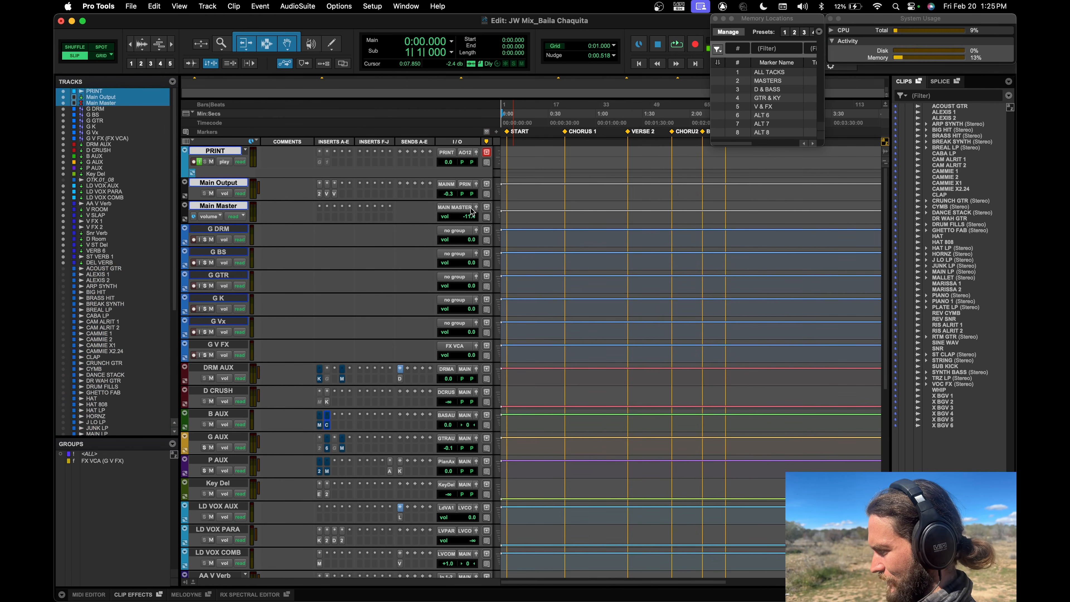
pyautogui.click(449, 184)
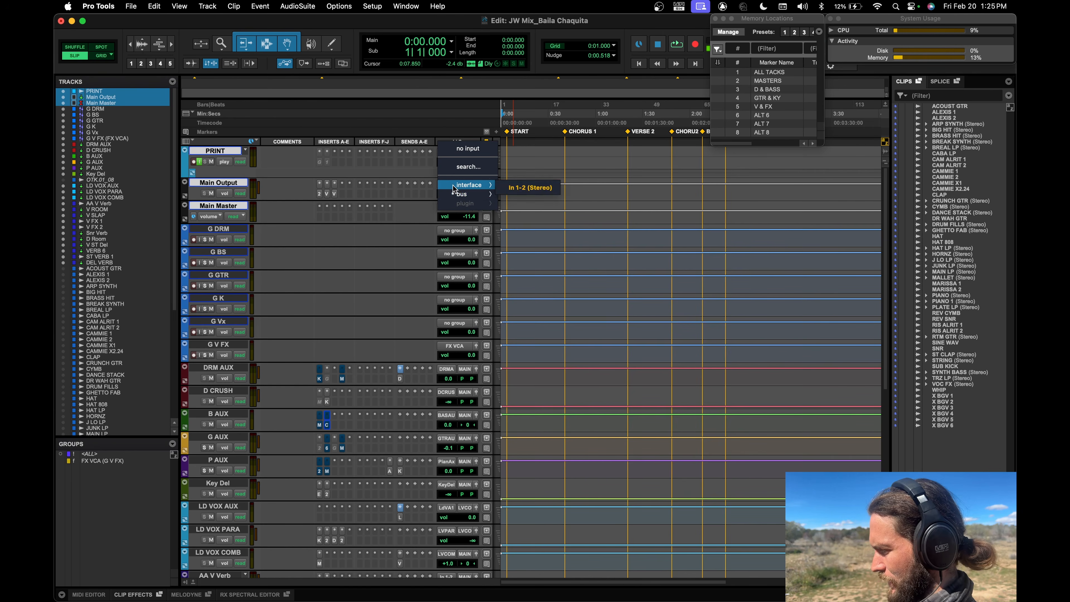
pyautogui.moveTo(461, 195)
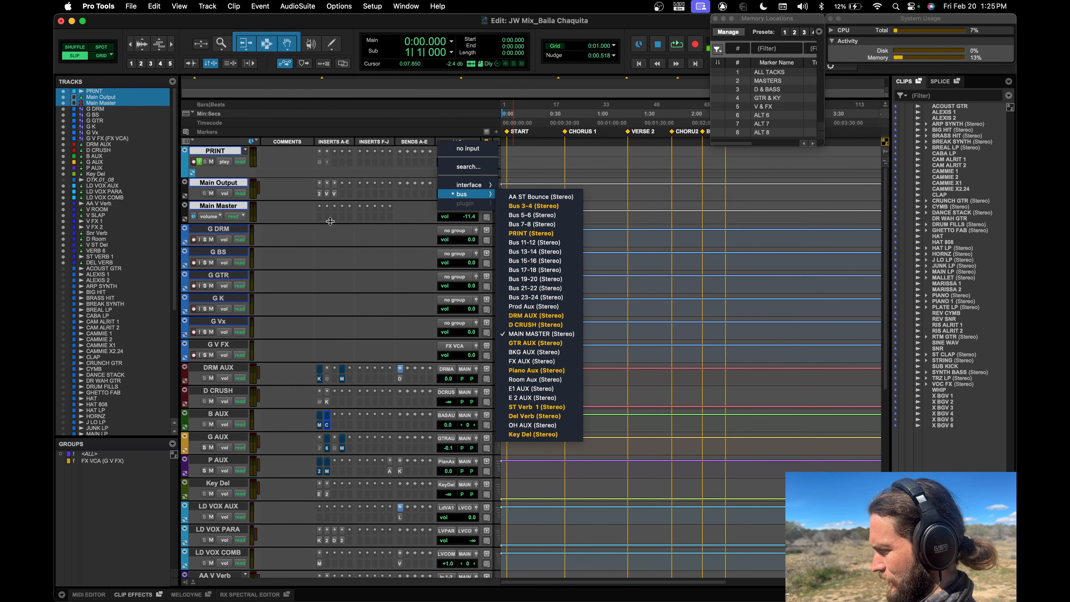
pyautogui.click(290, 217)
pyautogui.click(222, 205)
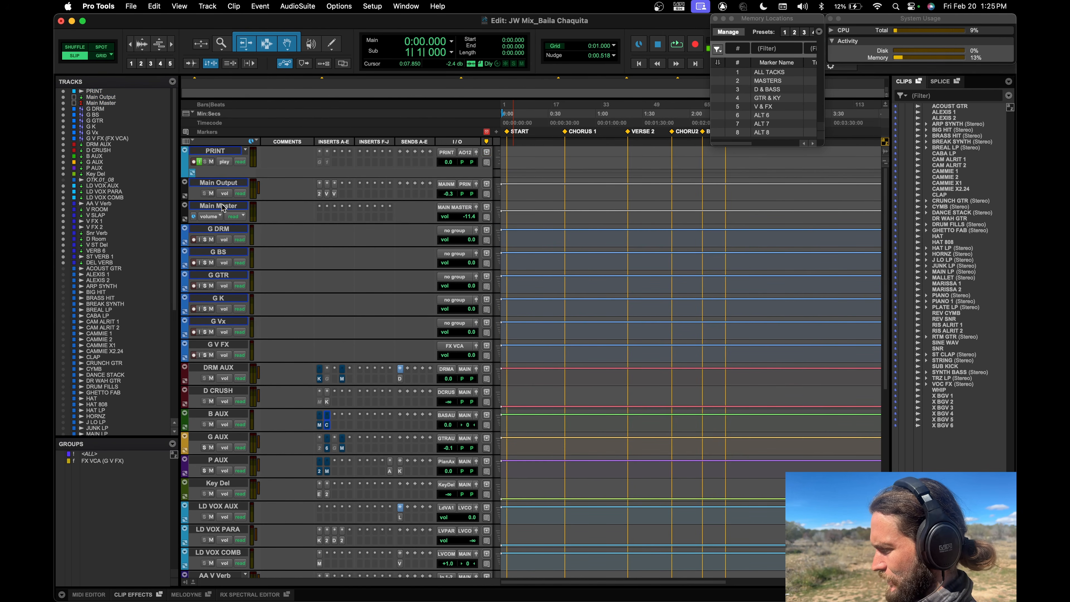
pyautogui.click(228, 206)
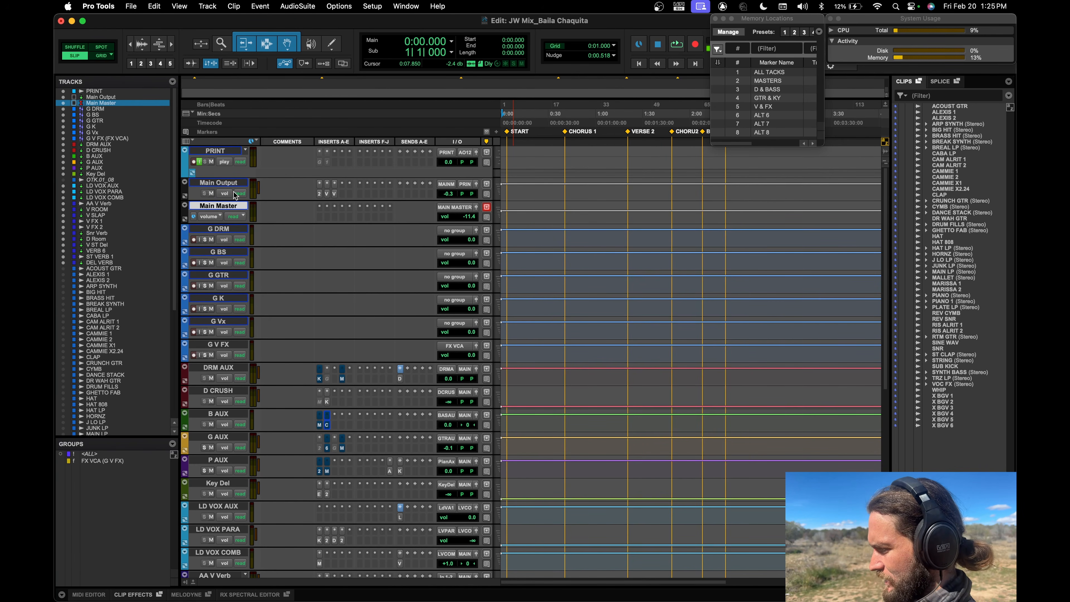
# Review the Bus Compressor 2, Vintage Drive and Violet EQ settings on the Main Output track, one plugin at a time.
pyautogui.click(220, 183)
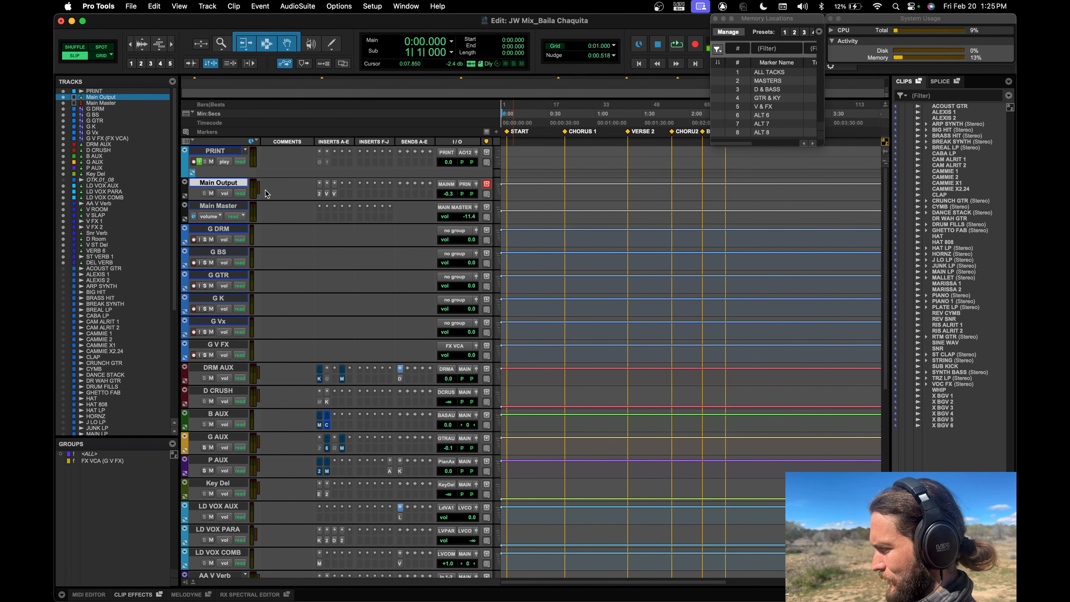
pyautogui.click(320, 194)
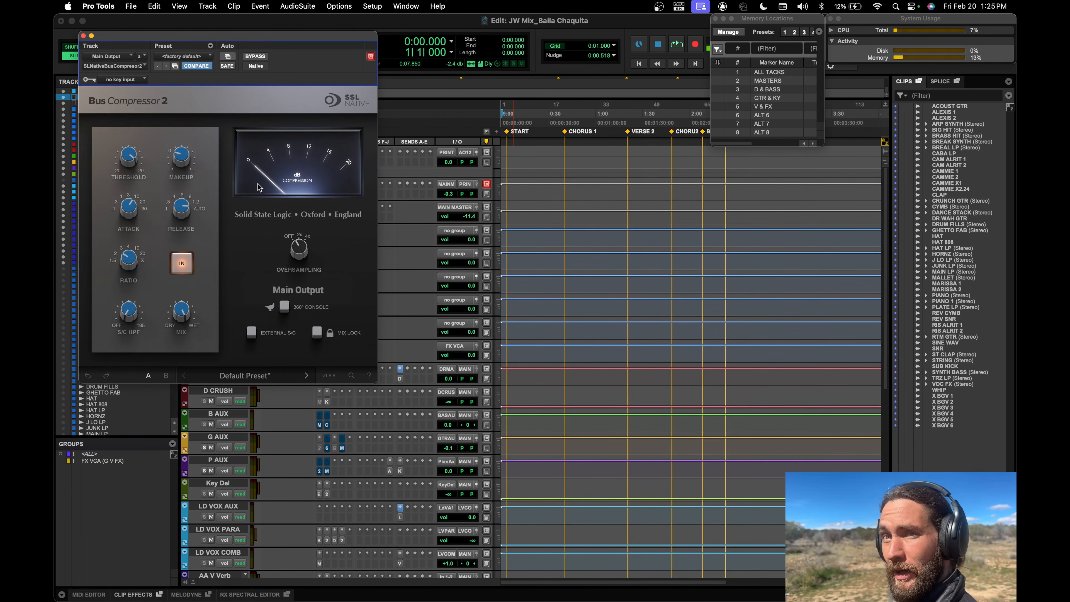
pyautogui.click(83, 36)
pyautogui.click(327, 194)
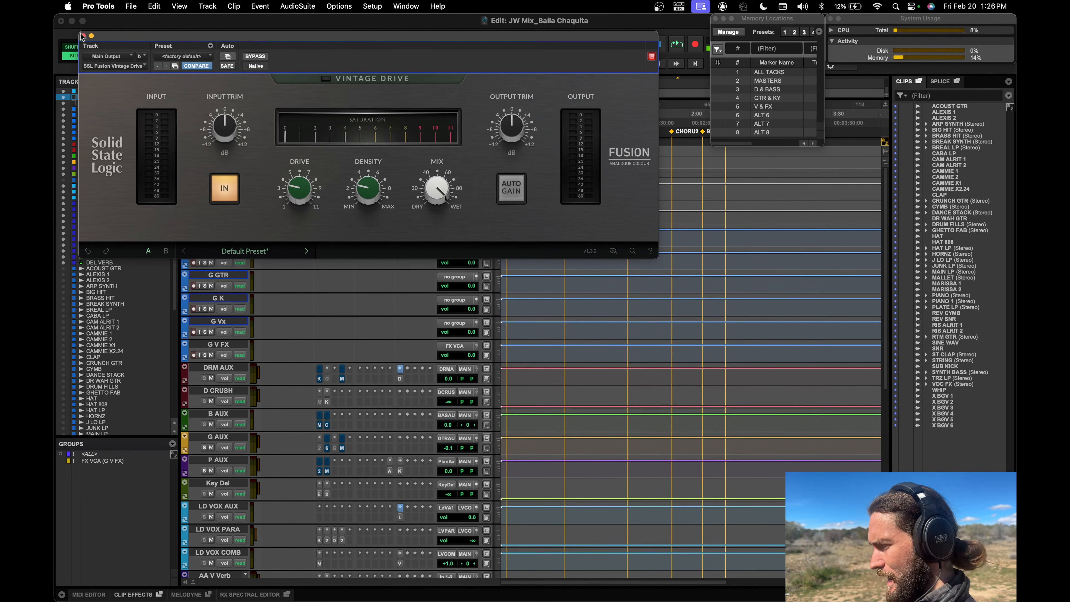
pyautogui.click(83, 36)
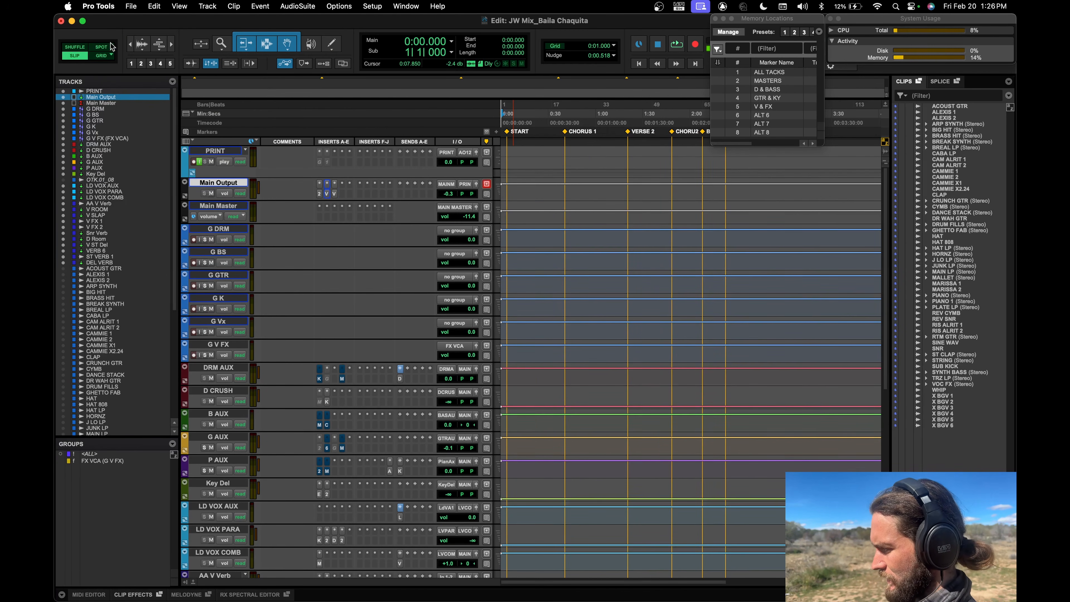
pyautogui.click(335, 194)
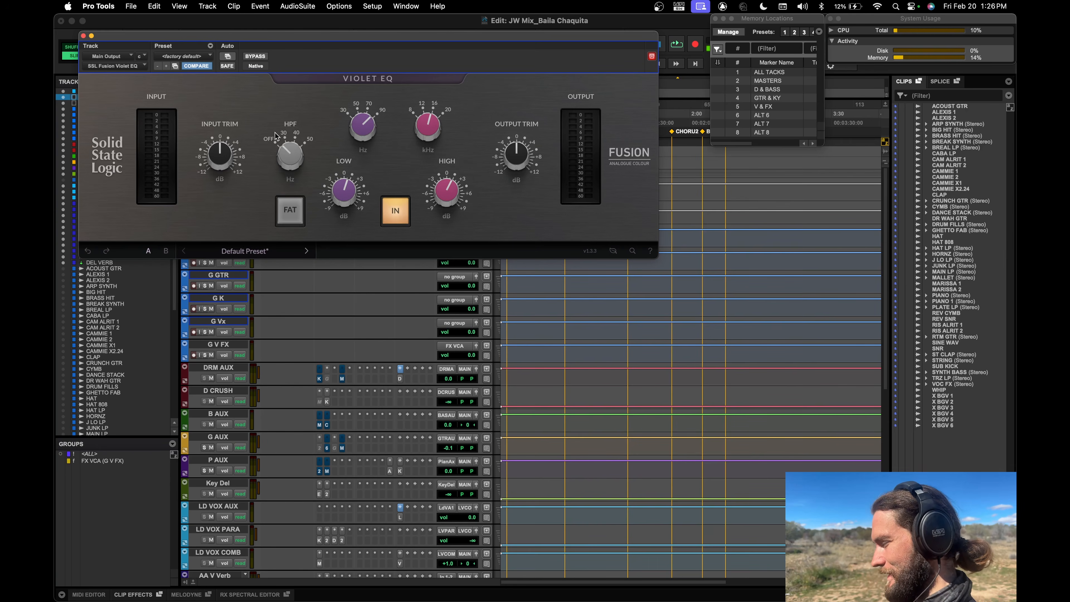
pyautogui.click(83, 35)
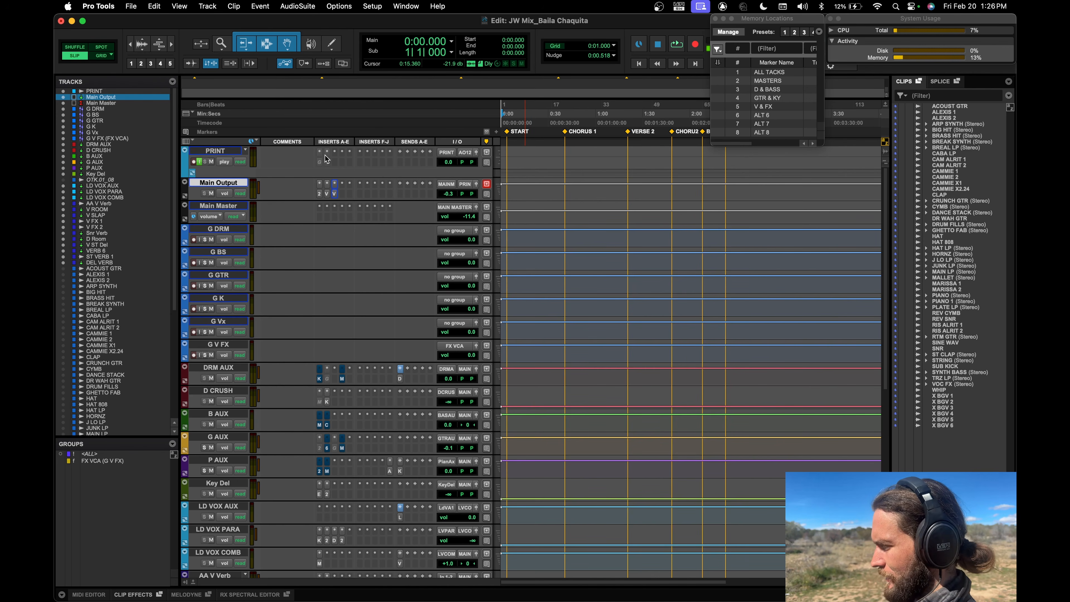
# Render pink noise at -20.0 dB with the Signal Generator on the PRINT track, from the session start to about 2:33.9.
pyautogui.click(744, 155)
pyautogui.moveTo(743, 155); pyautogui.dragTo(494, 154)
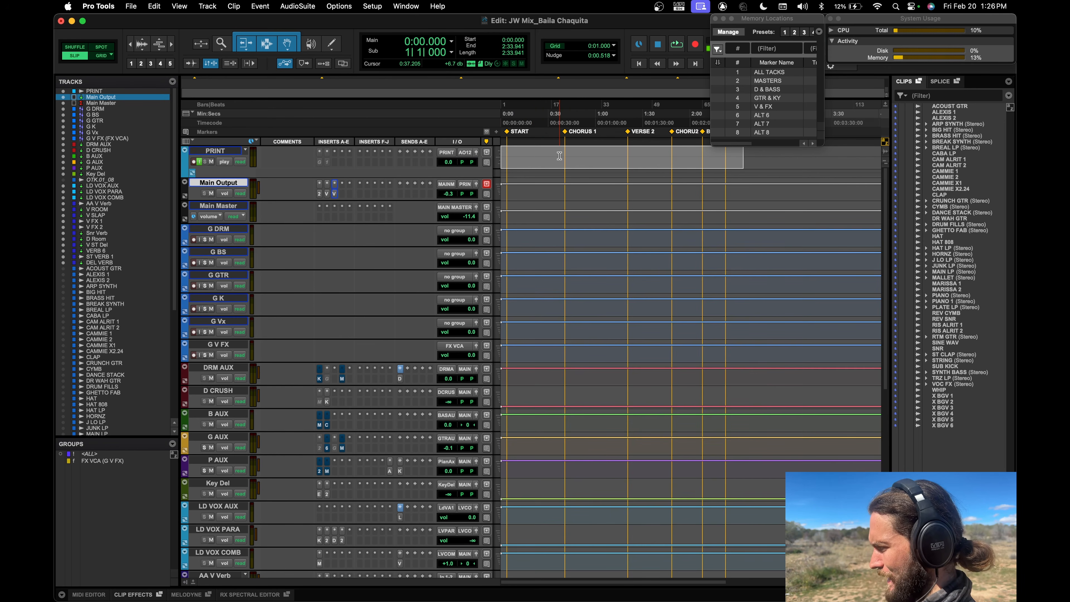
pyautogui.click(297, 5)
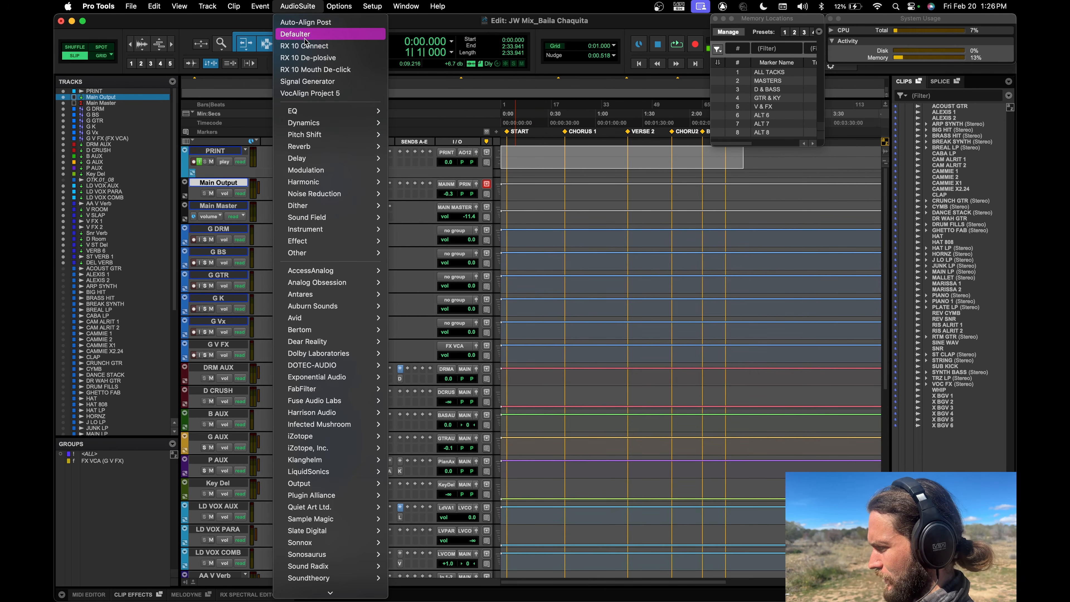
pyautogui.click(340, 80)
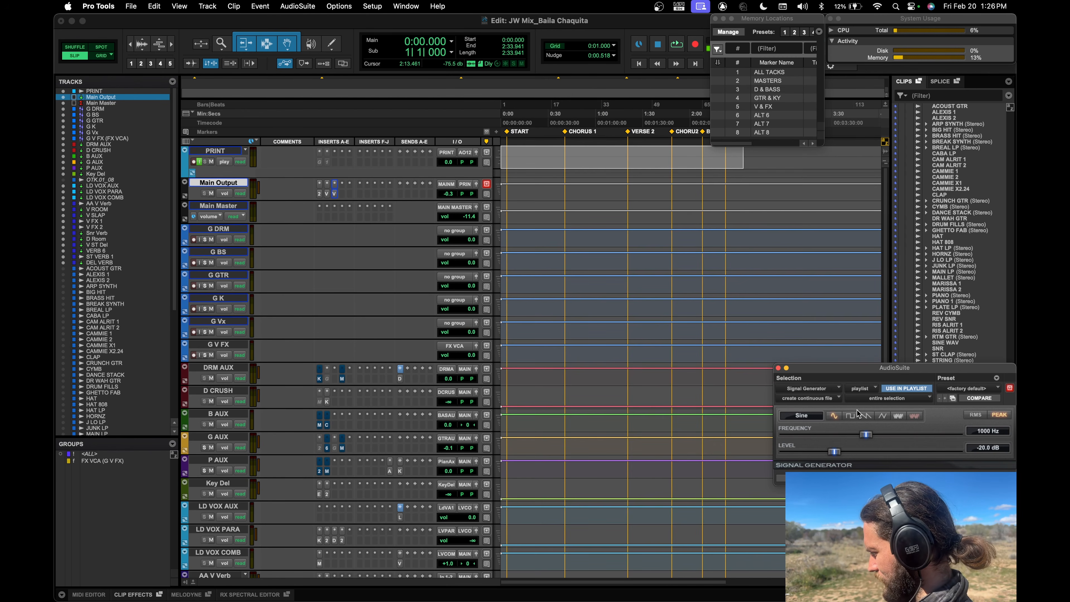
pyautogui.click(914, 416)
pyautogui.click(1002, 468)
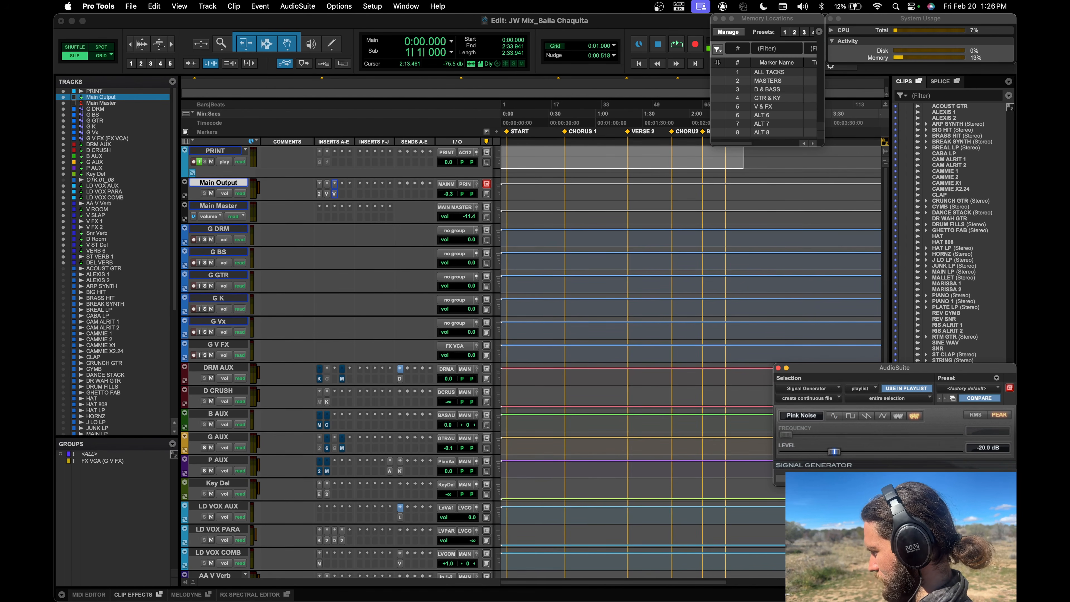
pyautogui.click(778, 368)
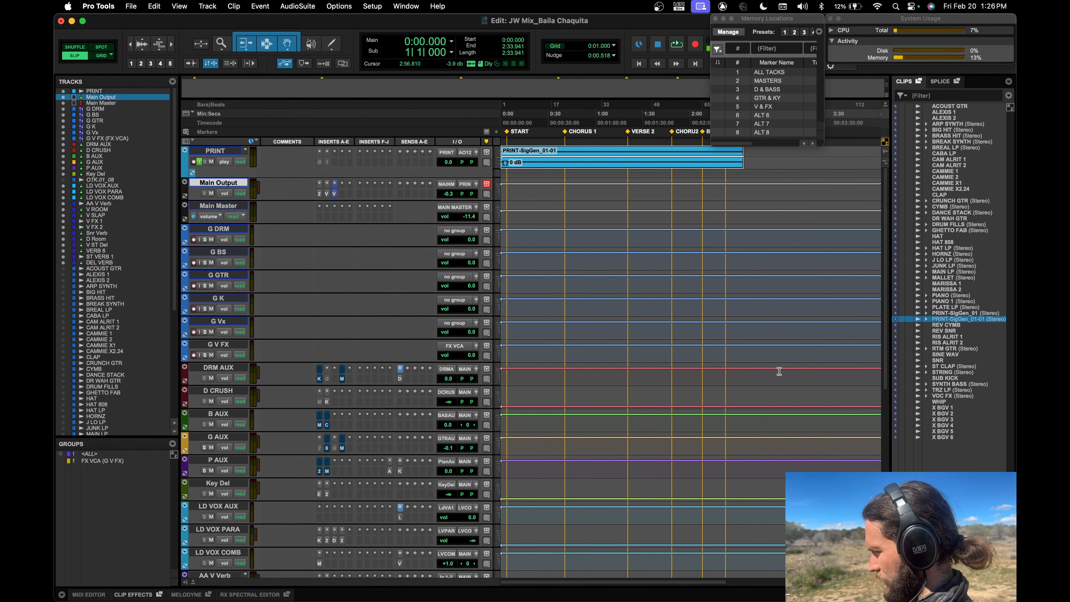
# Play the pink-noise clip on the PRINT track from about 0:21 and lower its clip gain to -11.5 dB.
pyautogui.click(534, 149)
pyautogui.press('space')
pyautogui.moveTo(546, 154); pyautogui.dragTo(544, 158)
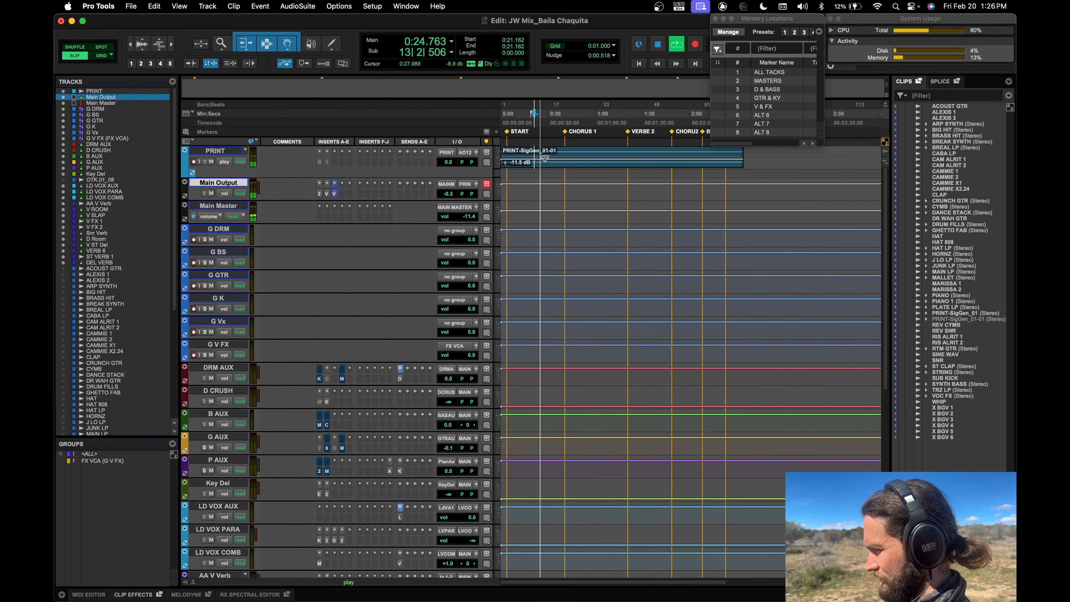
pyautogui.press('space')
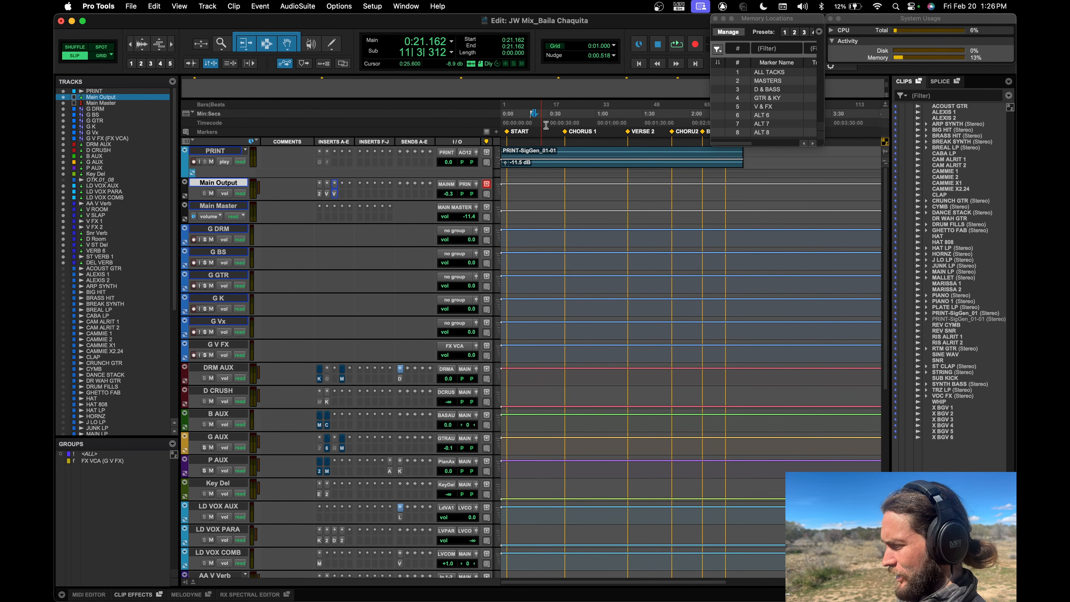
# Switch off input monitoring on the PRINT track and play the noise section for comparison.
pyautogui.click(199, 162)
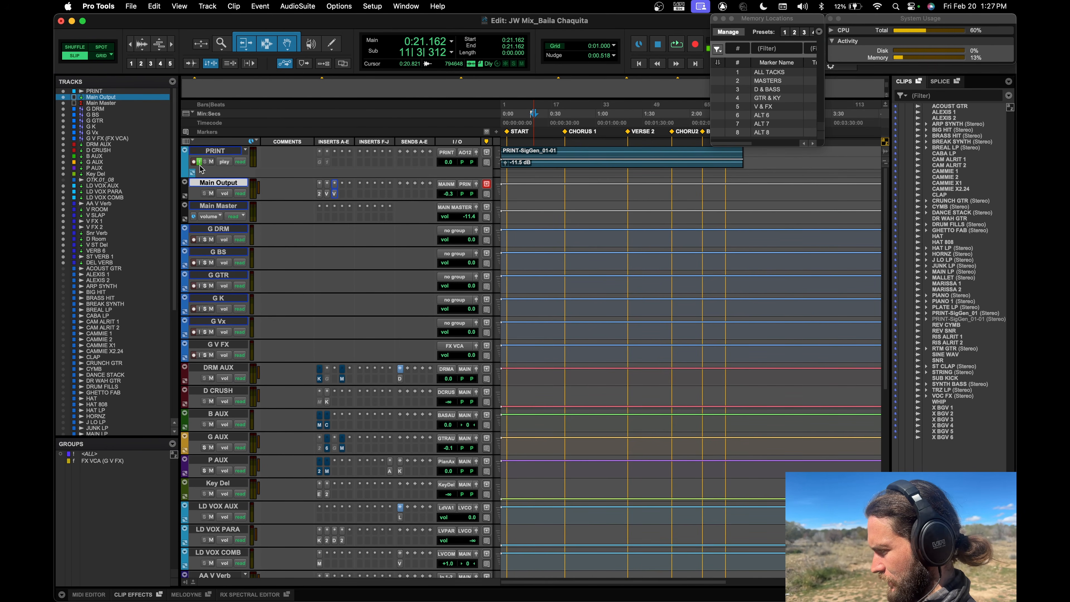
pyautogui.press('space')
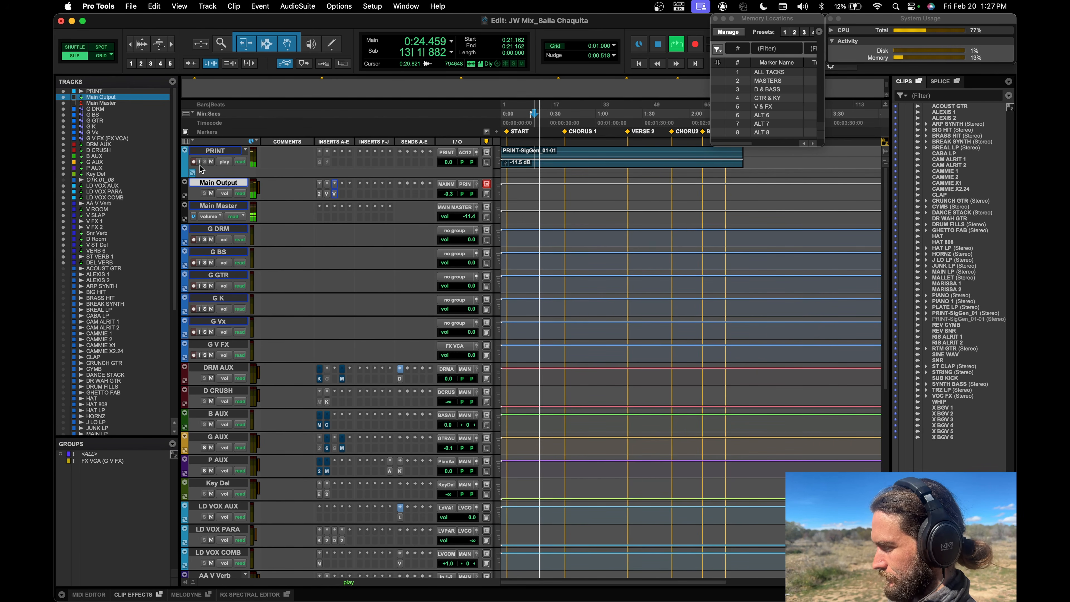
pyautogui.press('space')
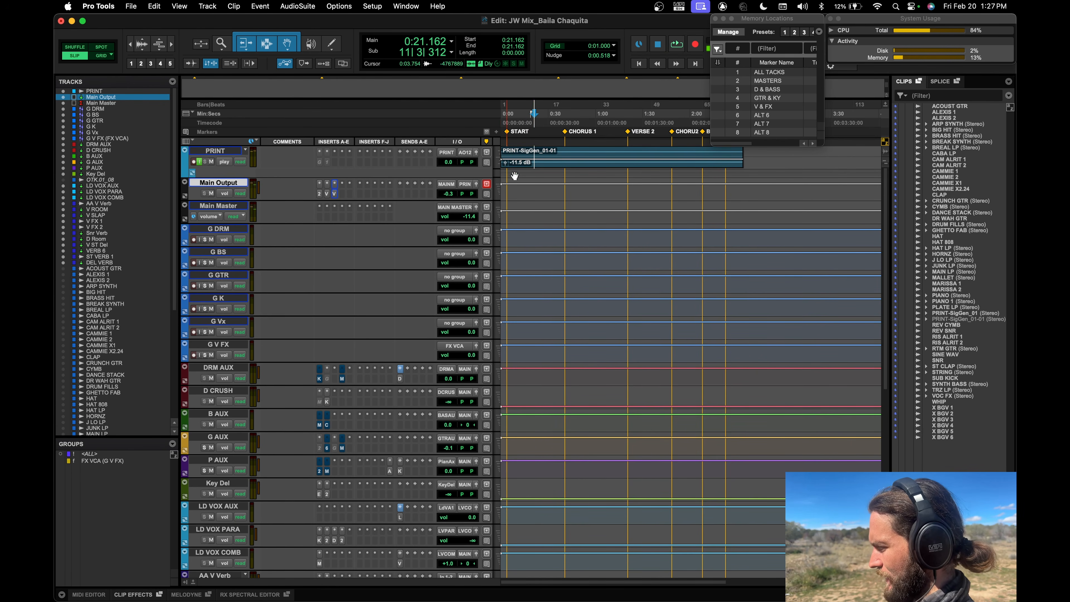
# Delete the pink-noise clip from the PRINT track.
pyautogui.click(538, 167)
pyautogui.press('Delete')
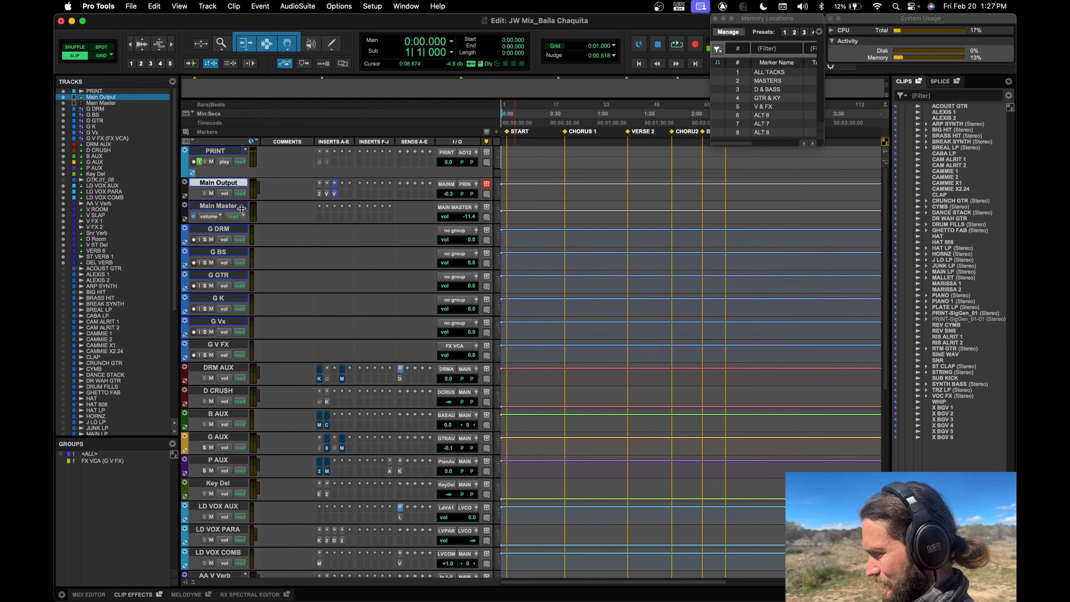
# Select the G DRM through G V FX tracks, then solo and unsolo G DRM alone.
pyautogui.click(220, 232)
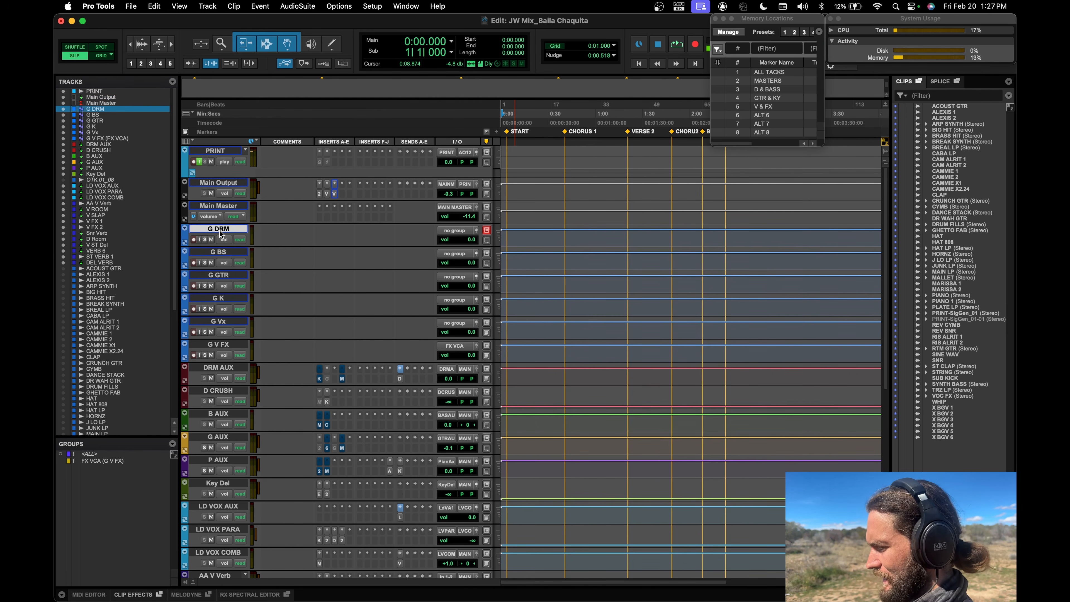
pyautogui.keyDown('shift'); pyautogui.click(218, 347); pyautogui.keyUp('shift')
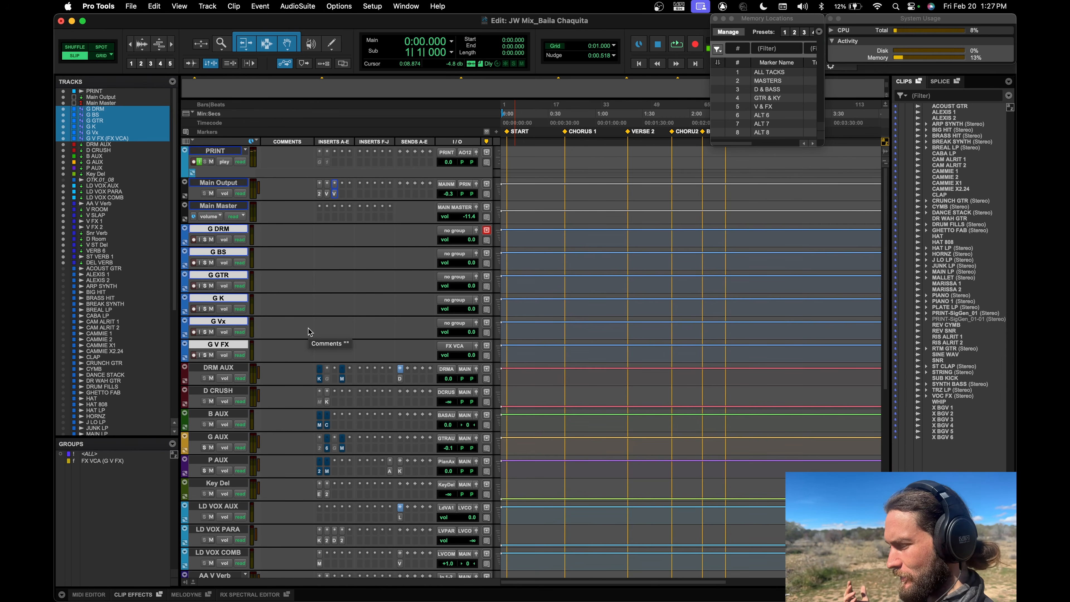
pyautogui.click(219, 230)
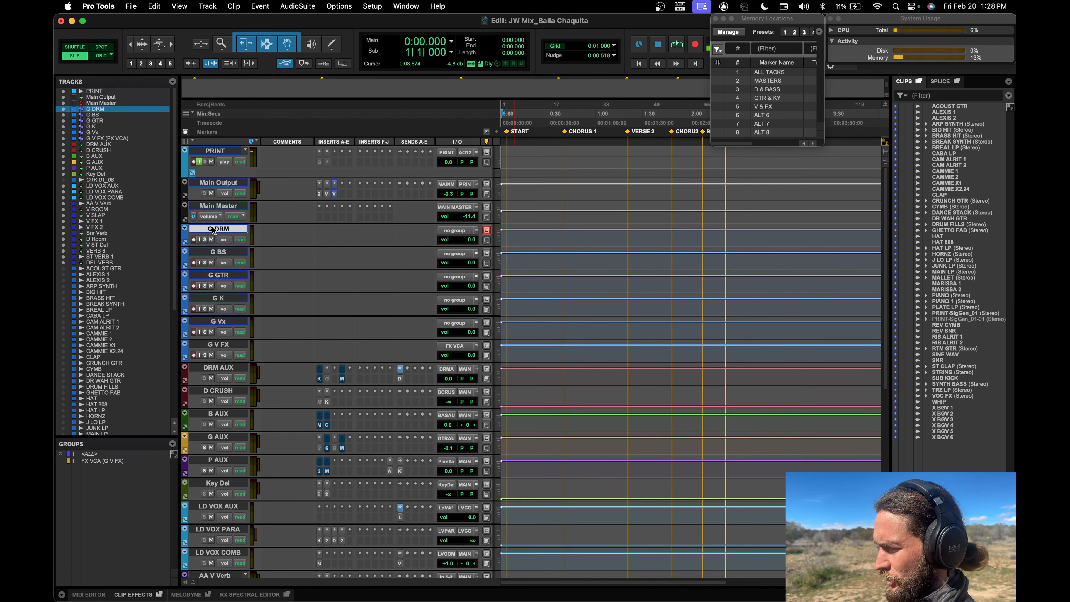
pyautogui.click(205, 240)
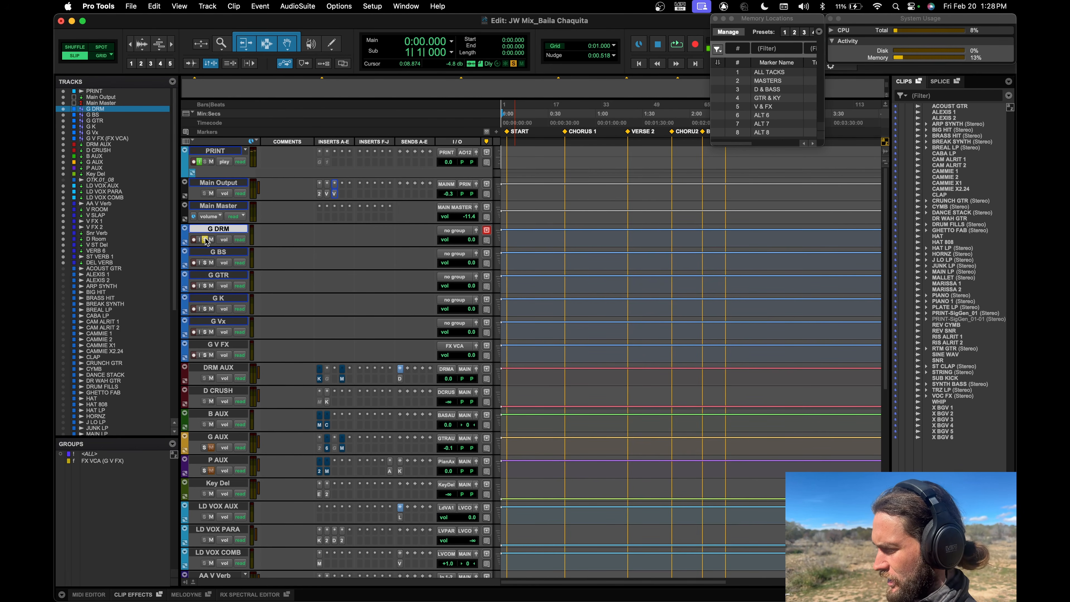
pyautogui.click(205, 239)
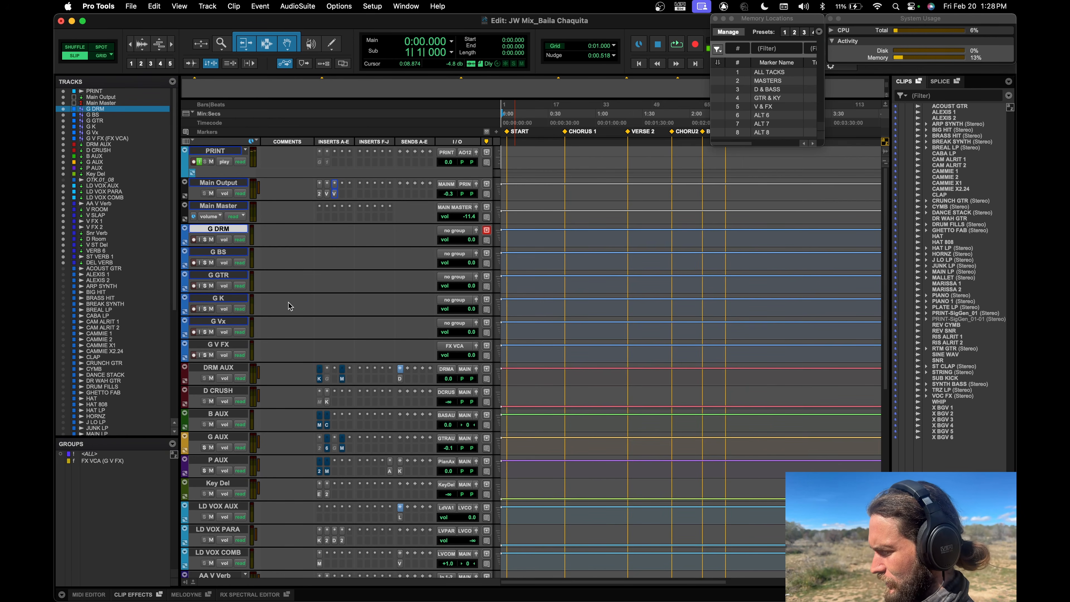
# Show all the hidden audio tracks from ACOUST GTR through X BGV 6 in the session below DEL VERB.
pyautogui.scroll(-5, 287, 222)
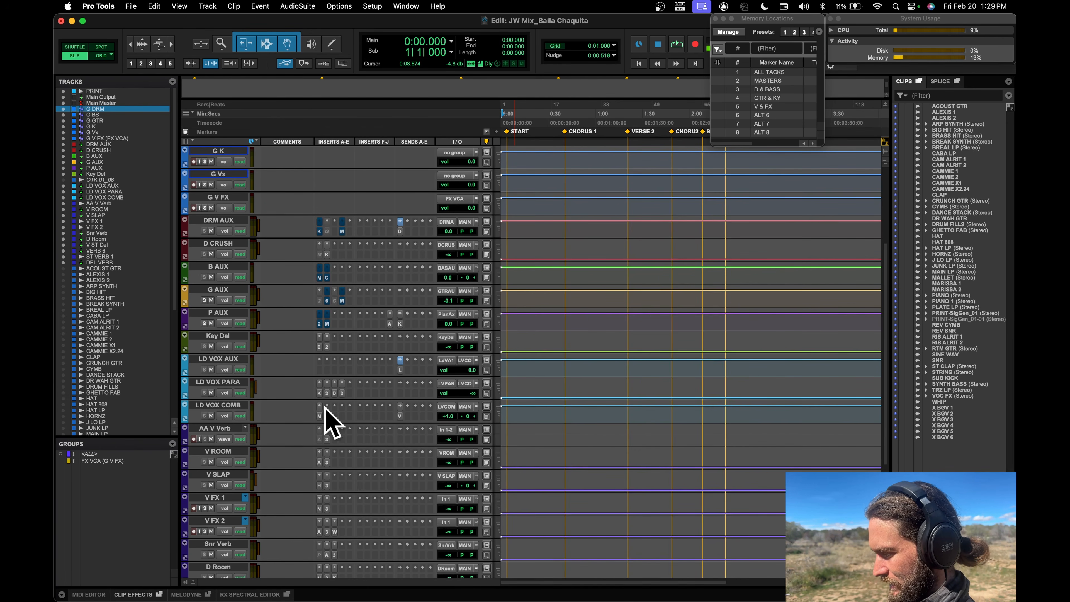
pyautogui.scroll(-5, 275, 409)
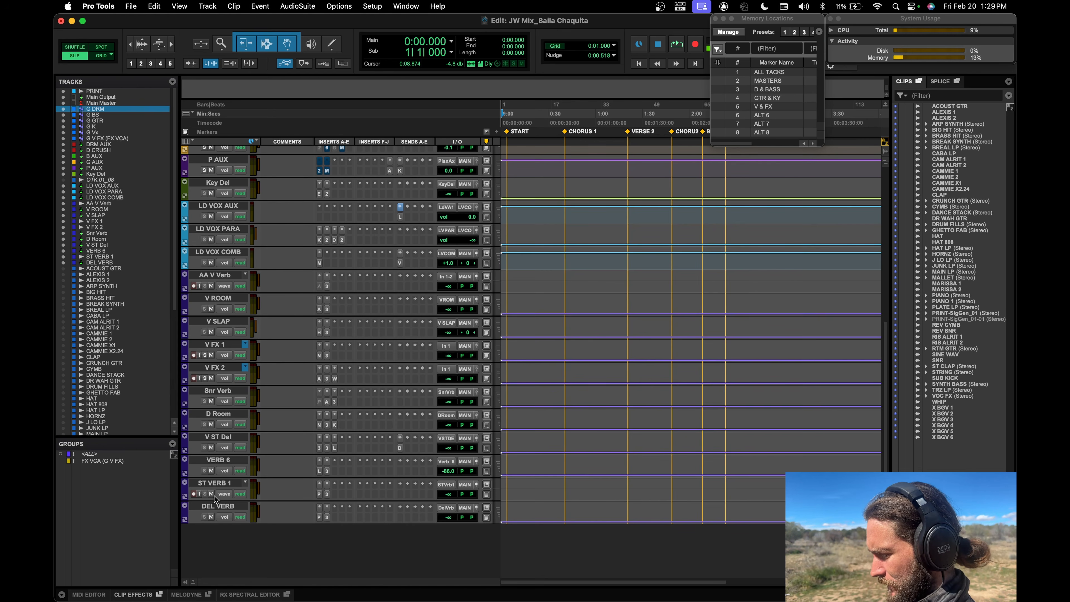
pyautogui.click(218, 508)
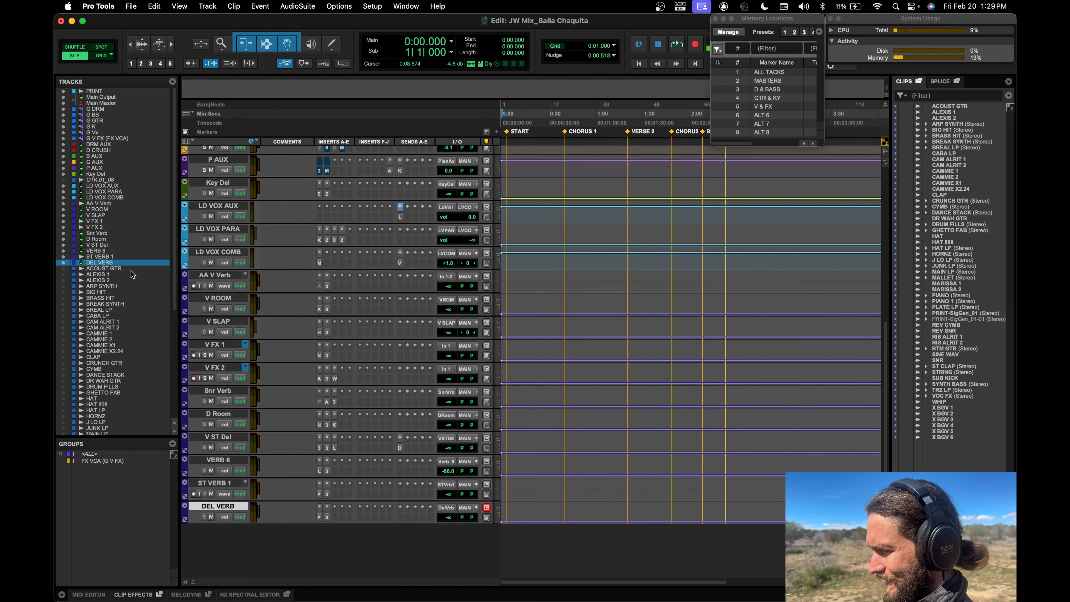
pyautogui.click(116, 268)
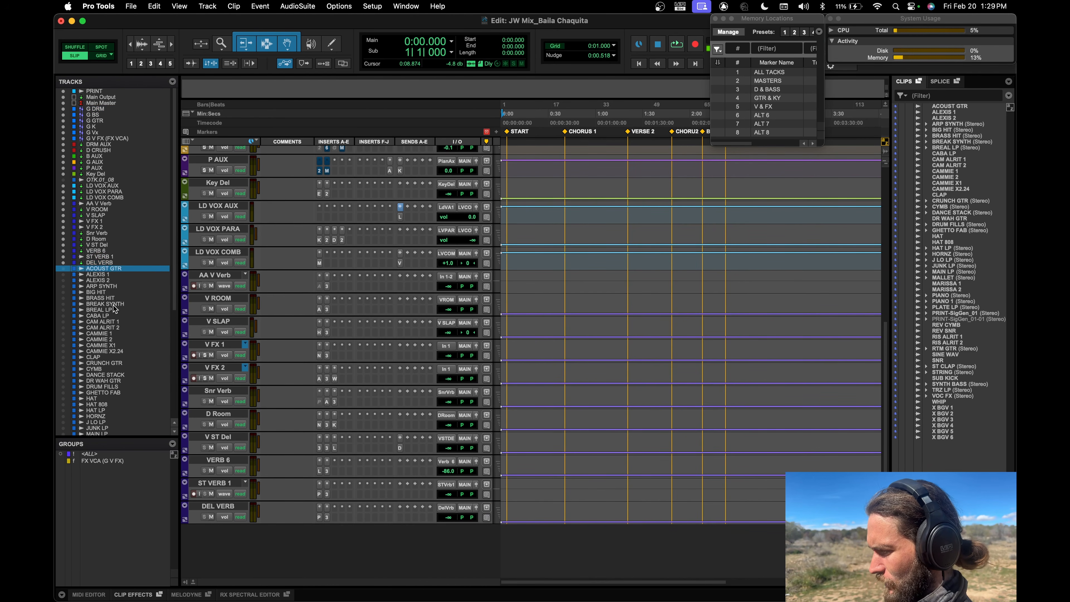
pyautogui.scroll(-6, 114, 309)
pyautogui.keyDown('shift'); pyautogui.click(98, 420); pyautogui.keyUp('shift')
pyautogui.rightClick(101, 287)
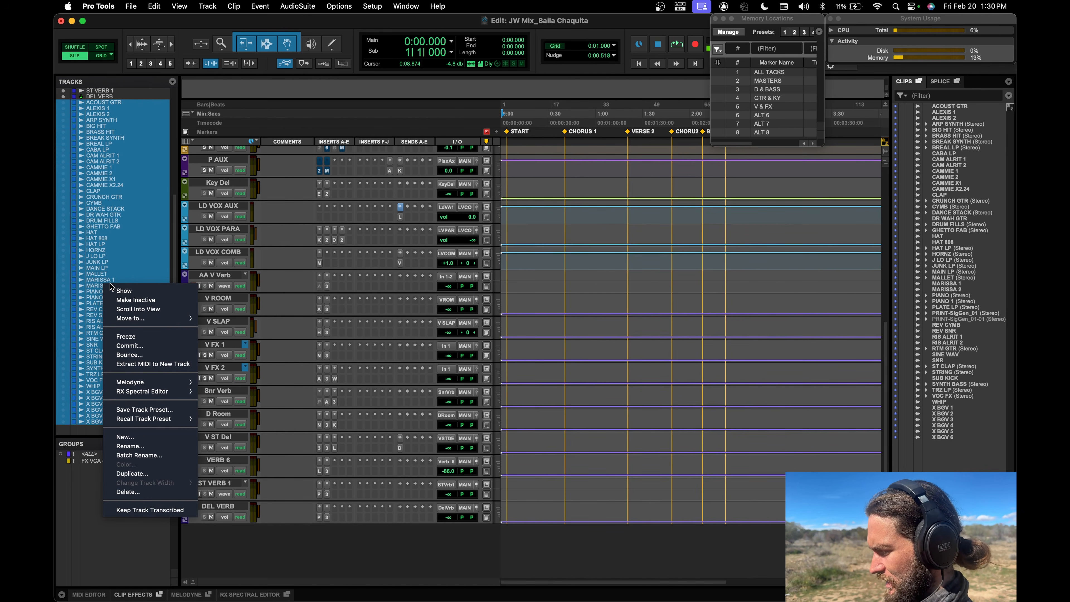
pyautogui.click(129, 291)
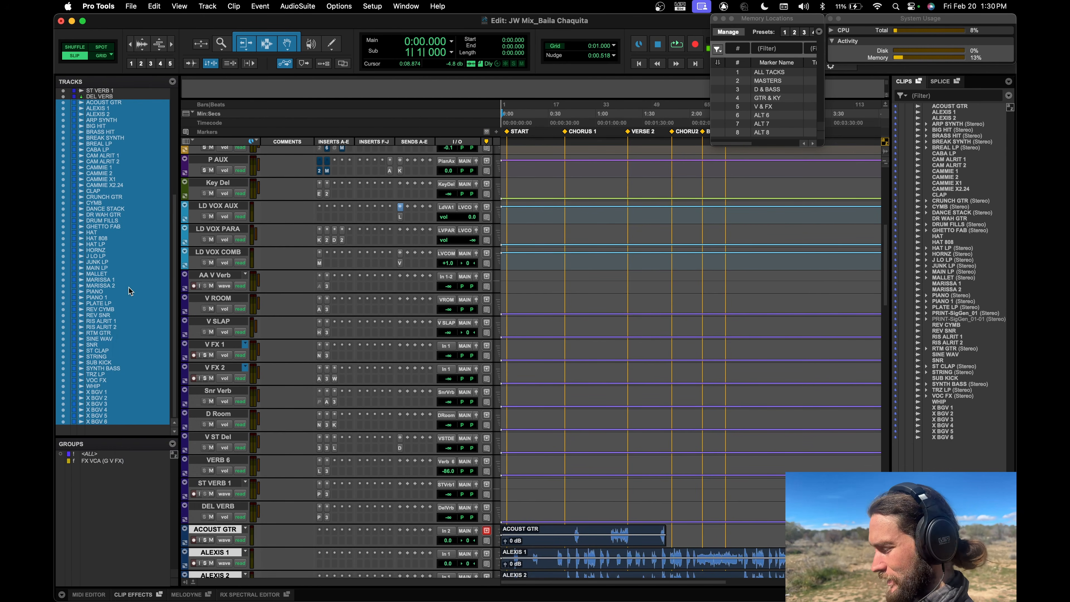
pyautogui.scroll(-10, 619, 379)
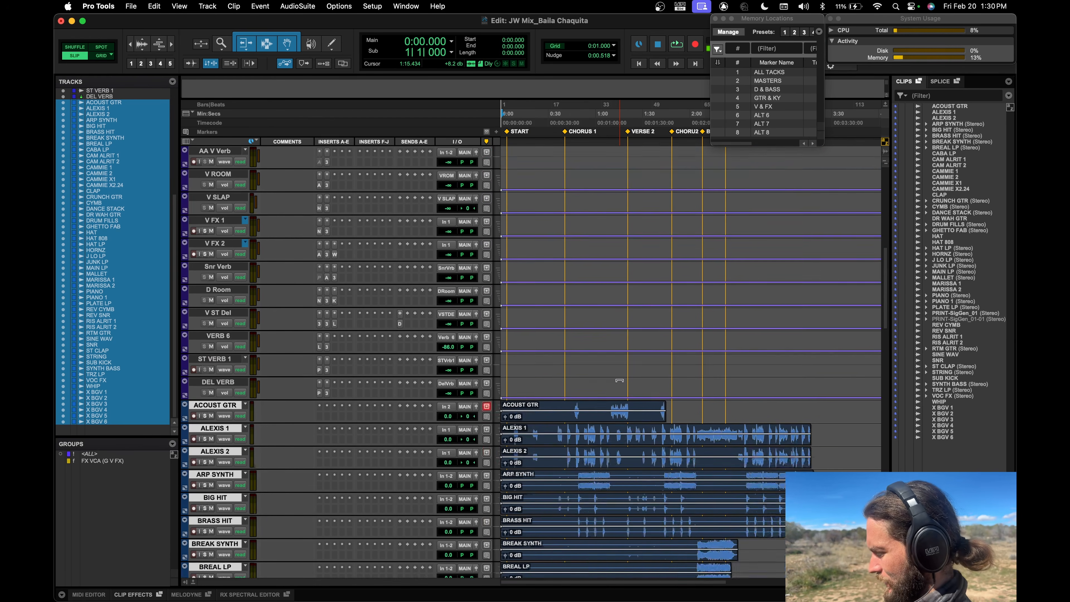
# Look through the imported tracks down to STRING and zoom in on the song's opening bars.
pyautogui.scroll(-15, 620, 381)
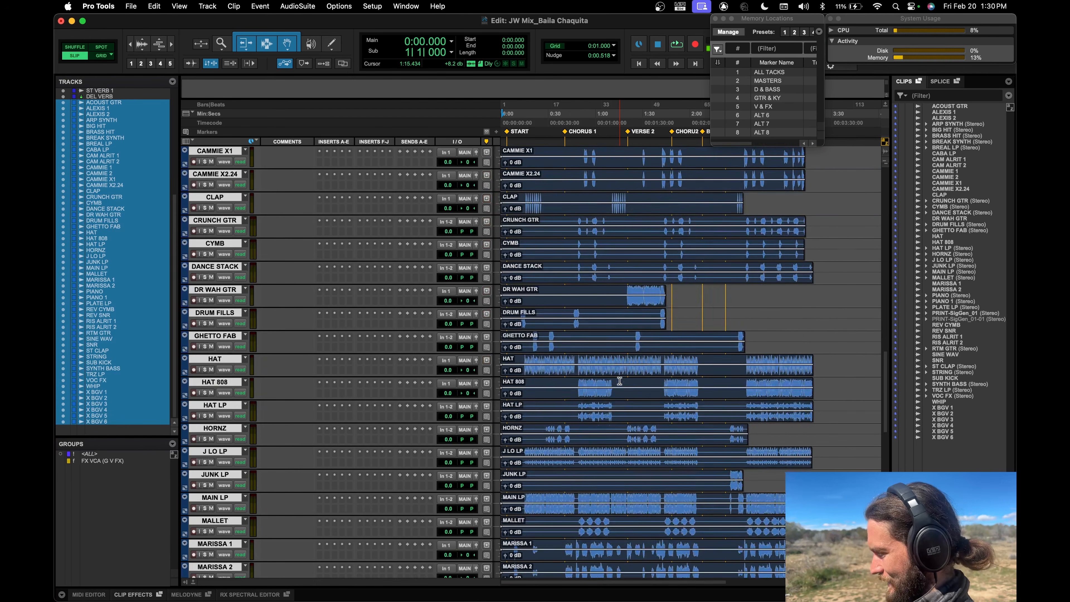
pyautogui.scroll(-3, 620, 381)
pyautogui.scroll(3, 620, 381)
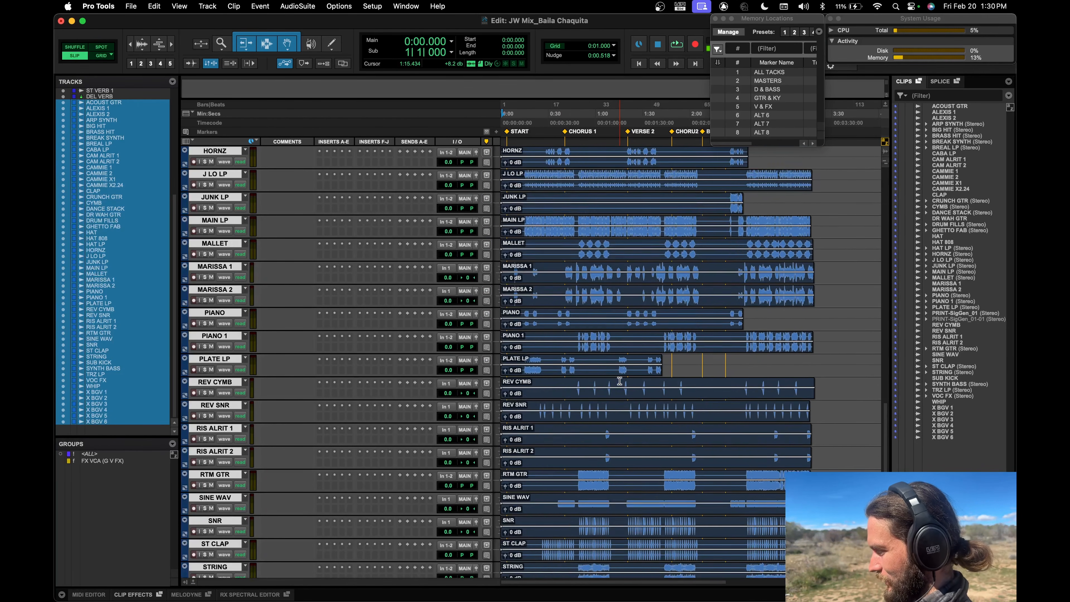
pyautogui.click(523, 241)
pyautogui.press('t')
pyautogui.press('t')
pyautogui.press('t')
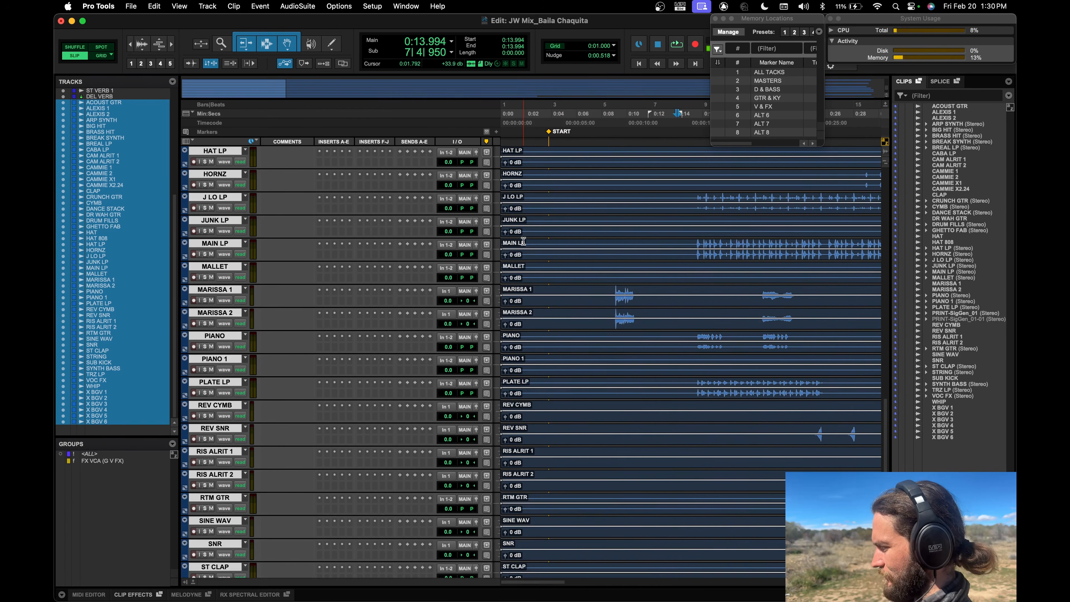
# Play the song from about 0:14.8 with the whole arrangement in view, checking the tracks down to X BGV 6.
pyautogui.click(684, 244)
pyautogui.press('r')
pyautogui.press('r')
pyautogui.press('r')
pyautogui.press('r')
pyautogui.press('r')
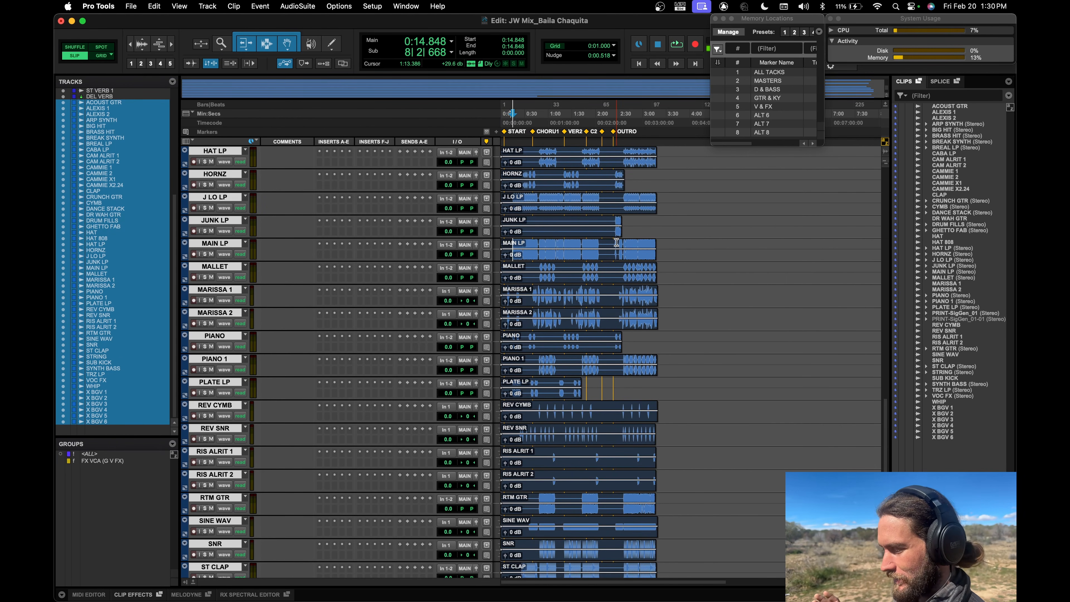
pyautogui.press('space')
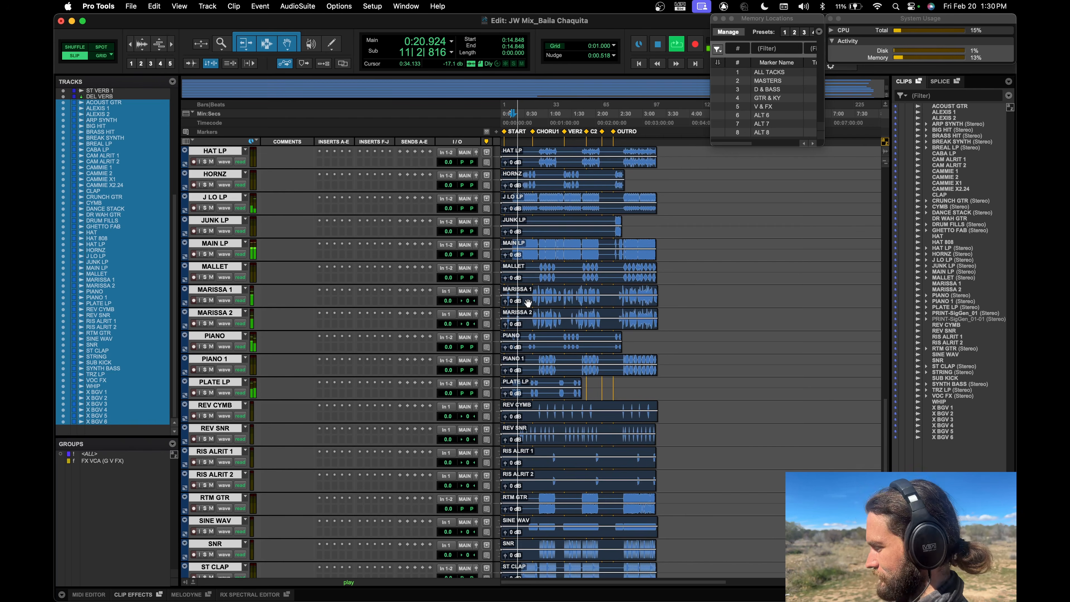
pyautogui.scroll(-9, 528, 303)
pyautogui.scroll(-6, 528, 303)
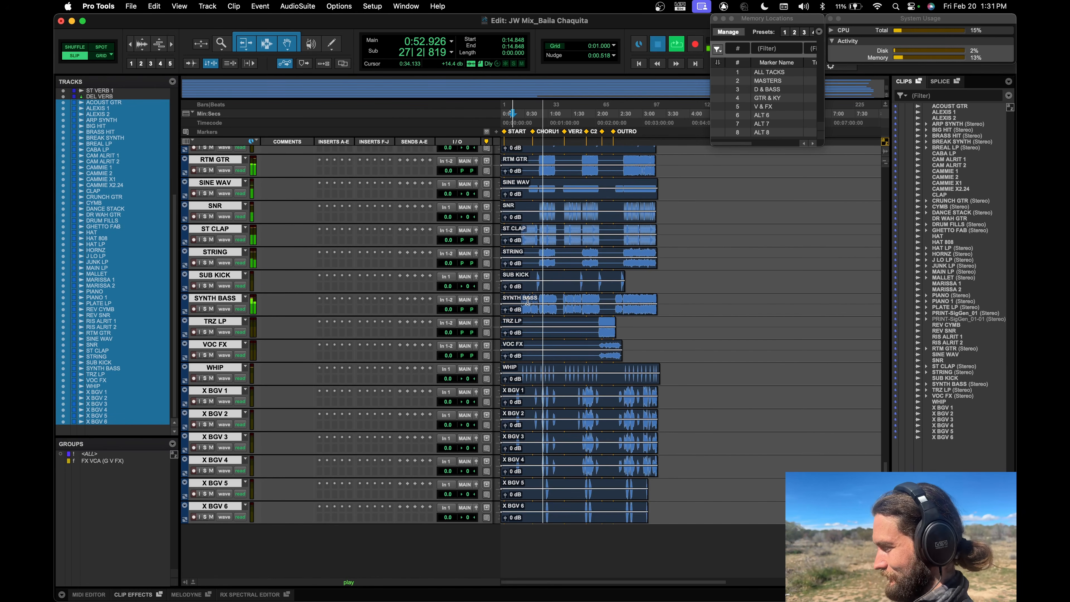
pyautogui.press('space')
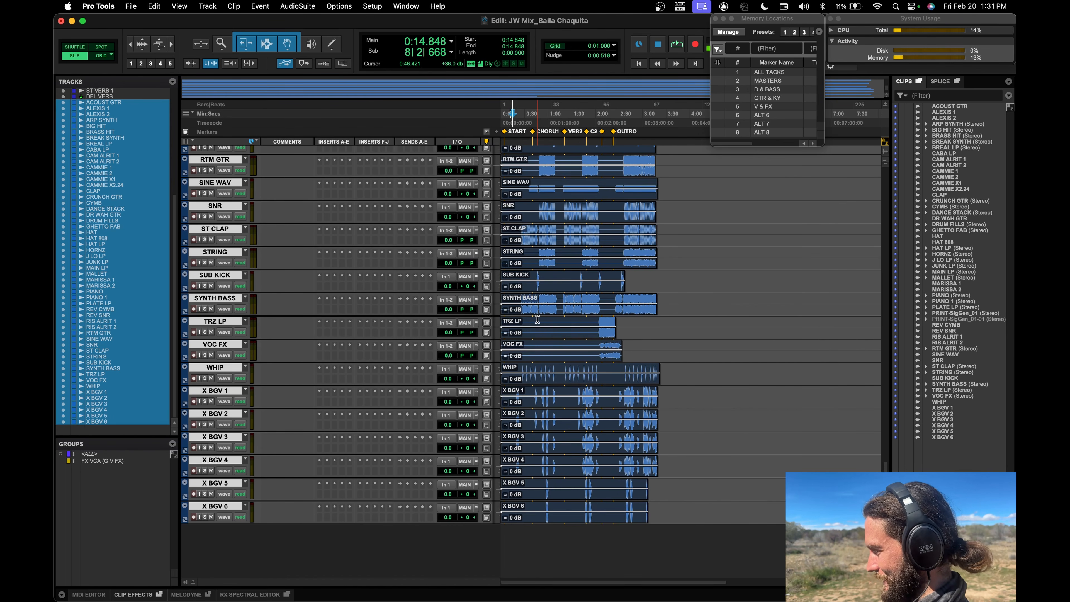
# Look back over the imported tracks up to ACOUST GTR and deselect all of them.
pyautogui.scroll(3, 537, 319)
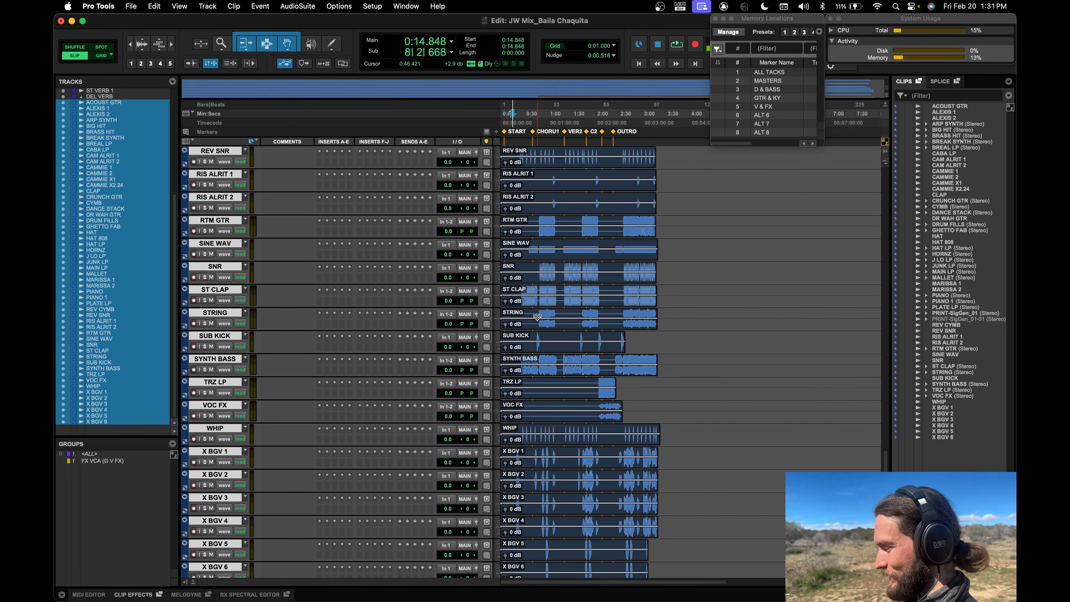
pyautogui.scroll(9, 537, 317)
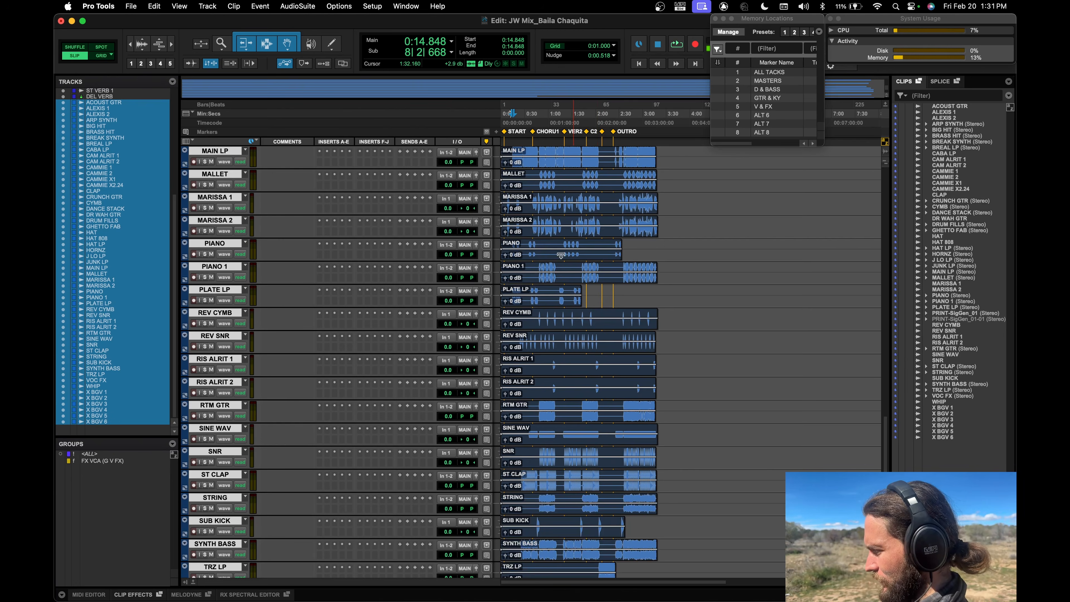
pyautogui.scroll(10, 538, 317)
pyautogui.scroll(15, 555, 247)
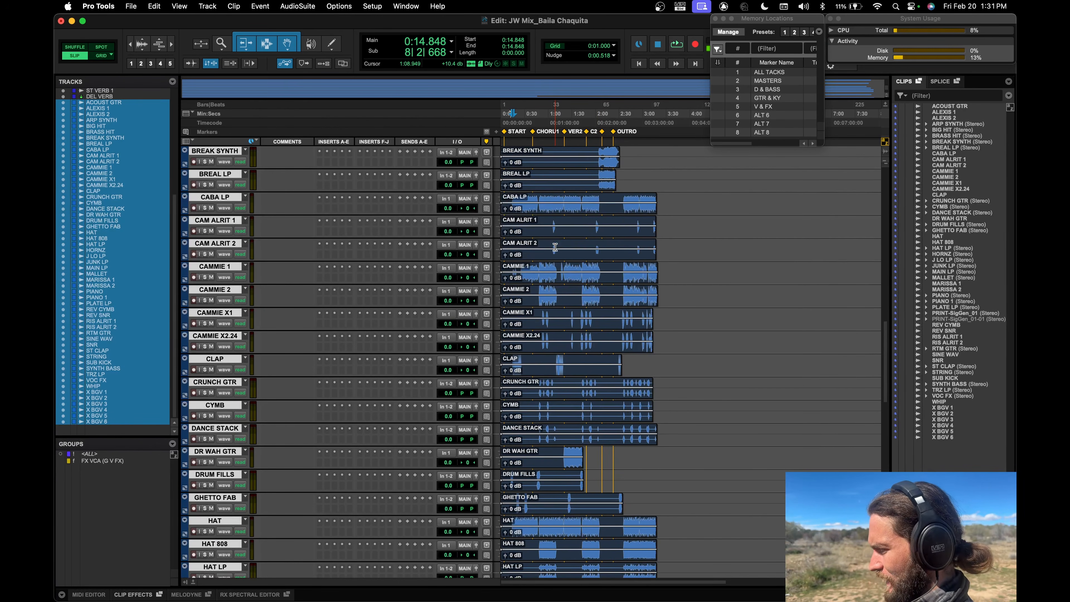
pyautogui.scroll(-20, 555, 247)
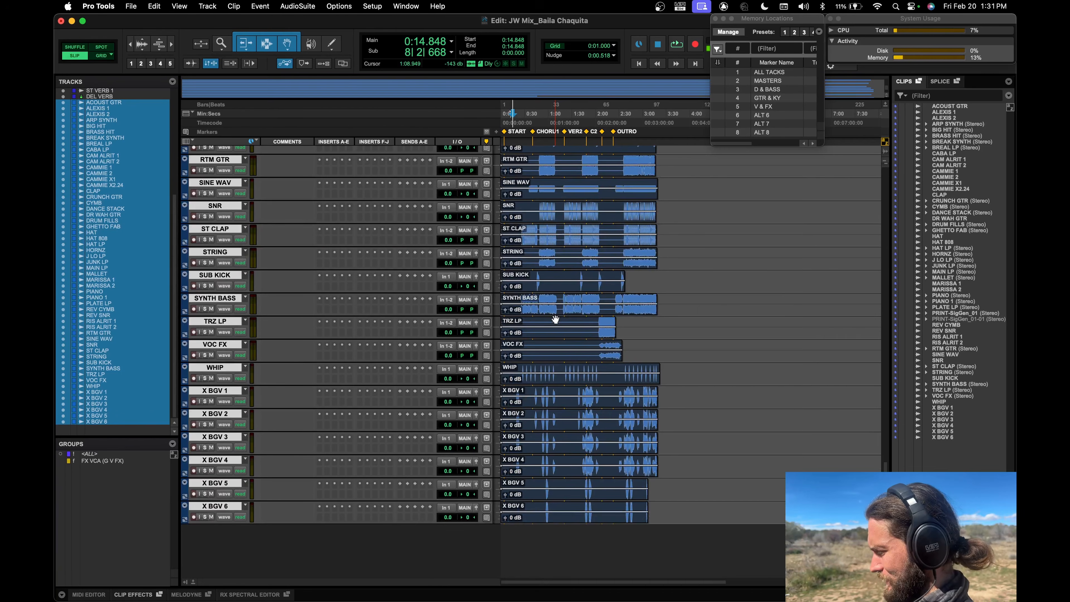
pyautogui.scroll(20, 555, 319)
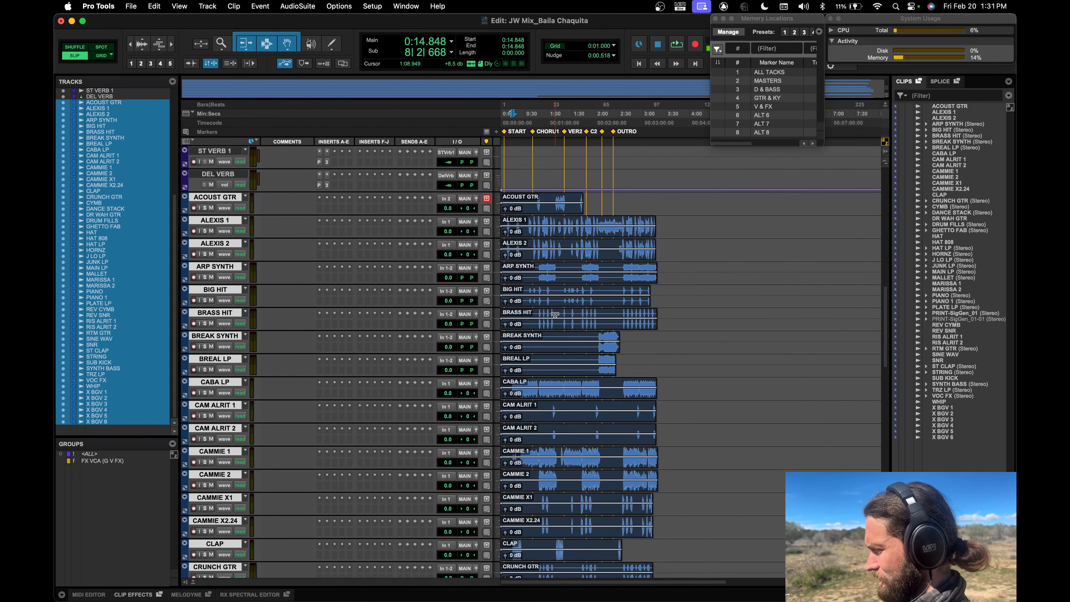
pyautogui.keyDown('alt'); pyautogui.click(223, 243); pyautogui.keyUp('alt')
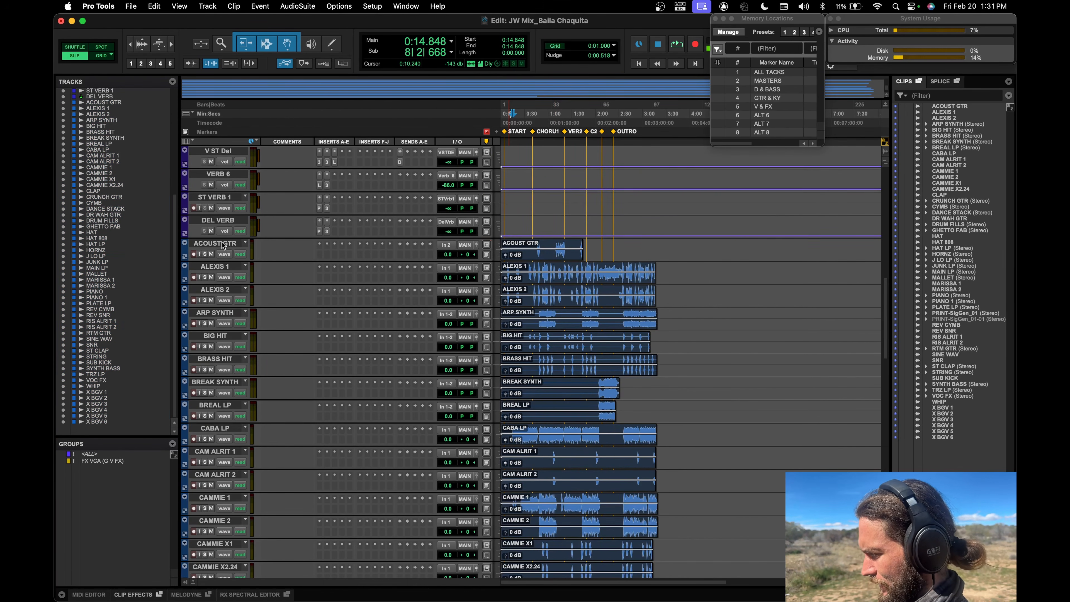
# Audition the BIG HIT track in solo from about 0:48.5 on a closer timeline zoom, and unsolo it.
pyautogui.scroll(-1, 297, 318)
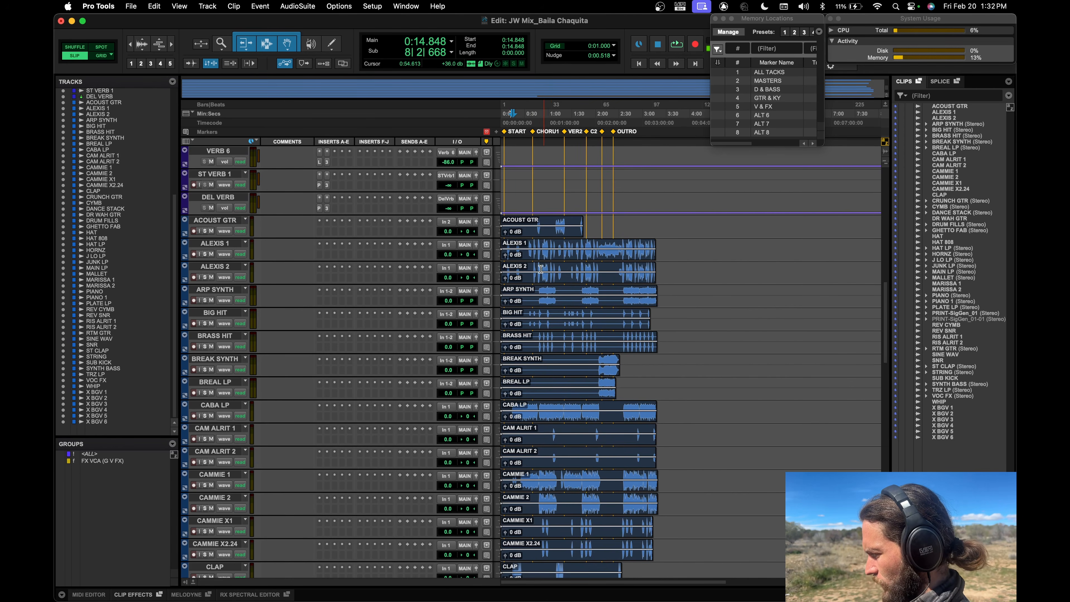
pyautogui.press('super+bracketright')
pyautogui.press('super+bracketright')
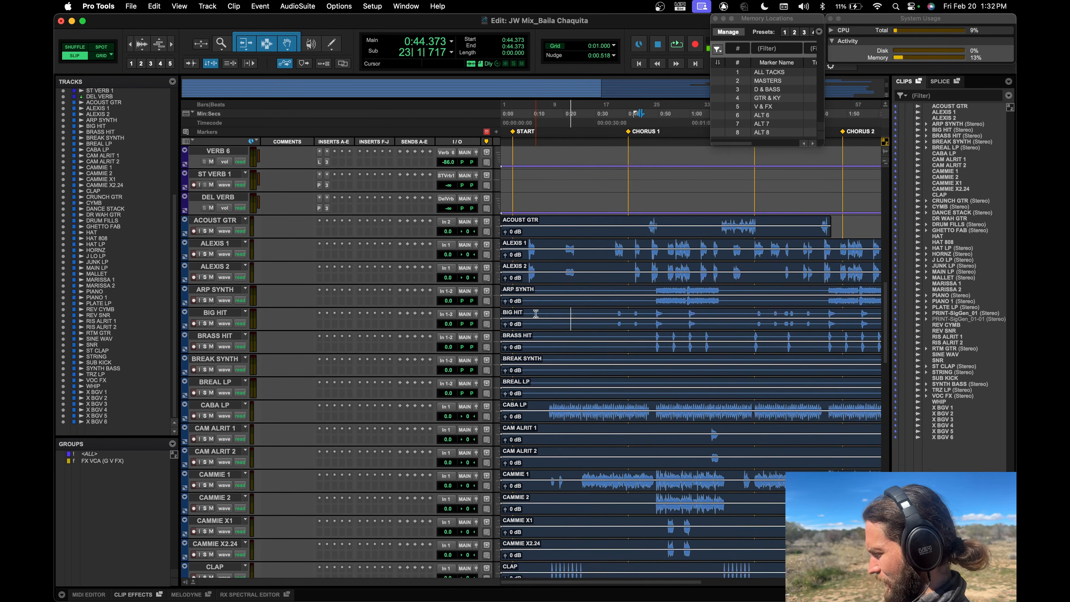
pyautogui.click(653, 314)
pyautogui.hotkey('shift', 's')
pyautogui.press('space')
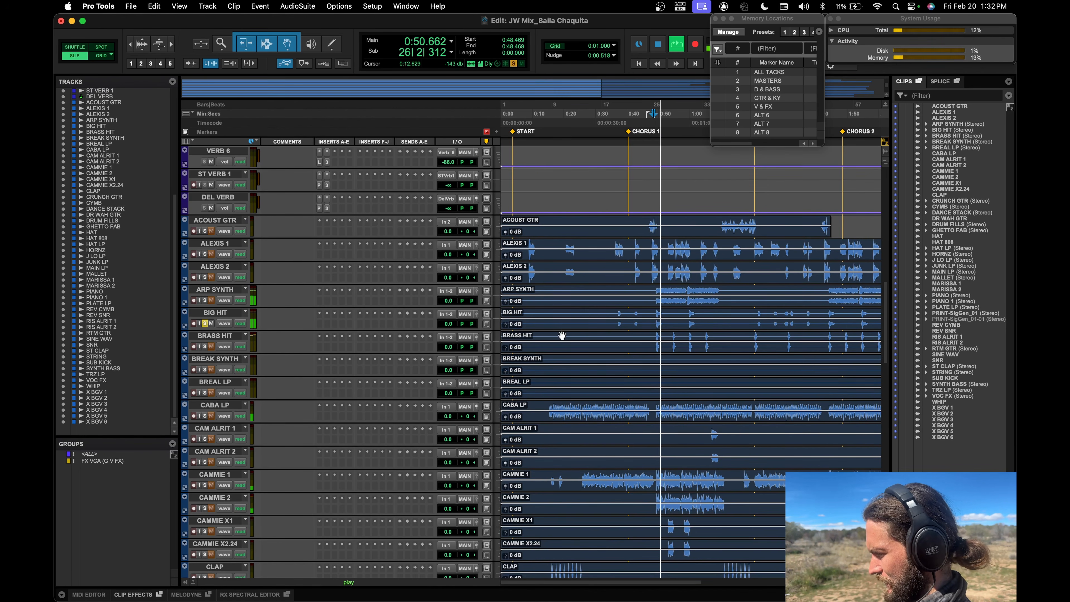
pyautogui.press('space')
pyautogui.hotkey('shift', 's')
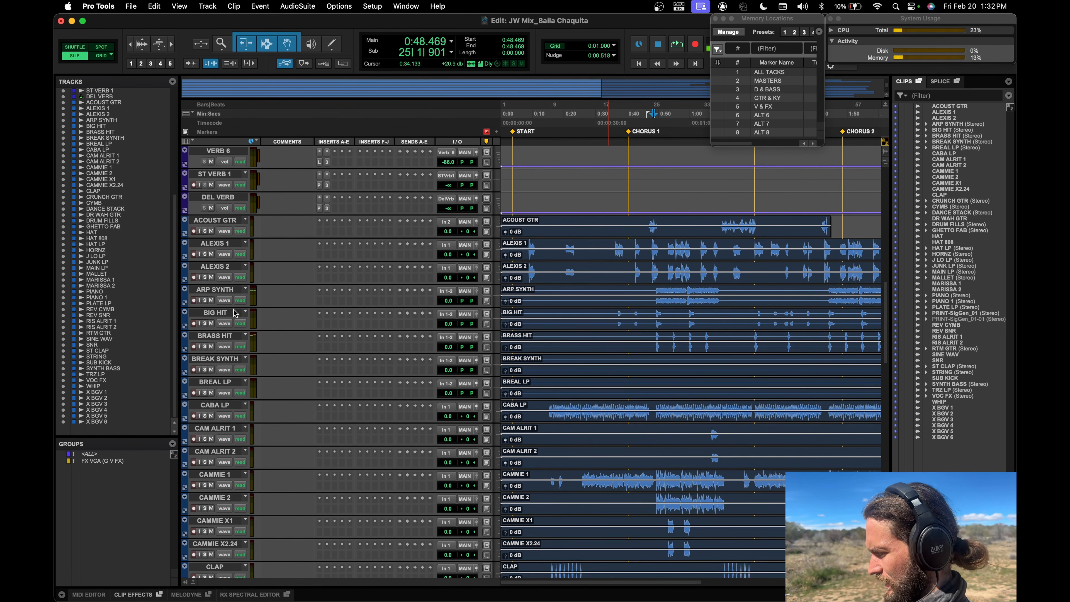
# Color the BIG HIT track dark red with the Color Palette.
pyautogui.click(216, 312)
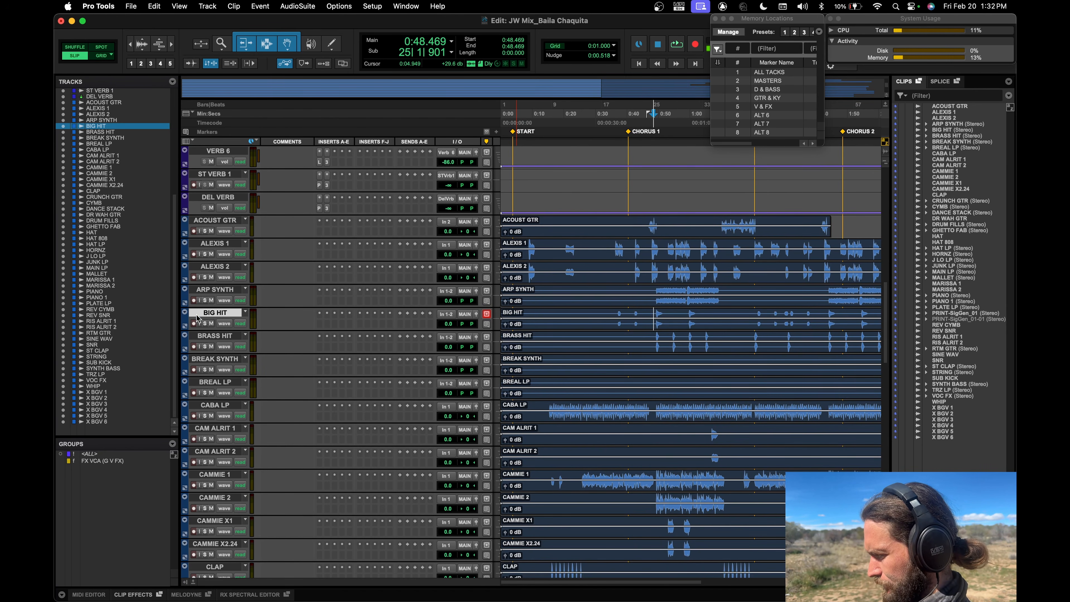
pyautogui.doubleClick(185, 319)
pyautogui.click(352, 361)
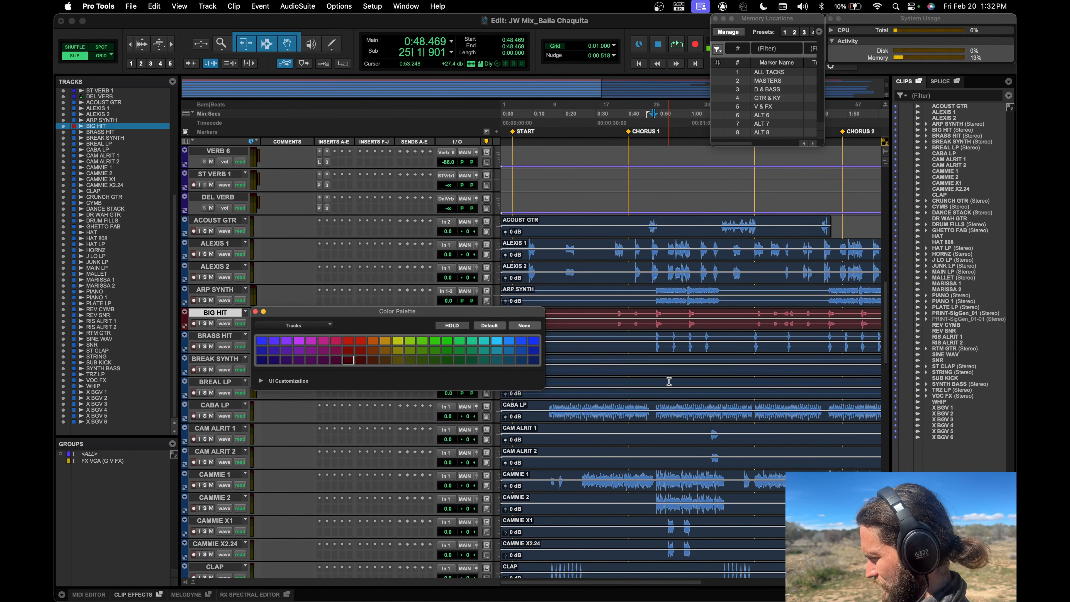
# Audition the BREAL LP track in solo from 2:08 and color it the same dark red as BIG HIT.
pyautogui.press('r')
pyautogui.click(703, 384)
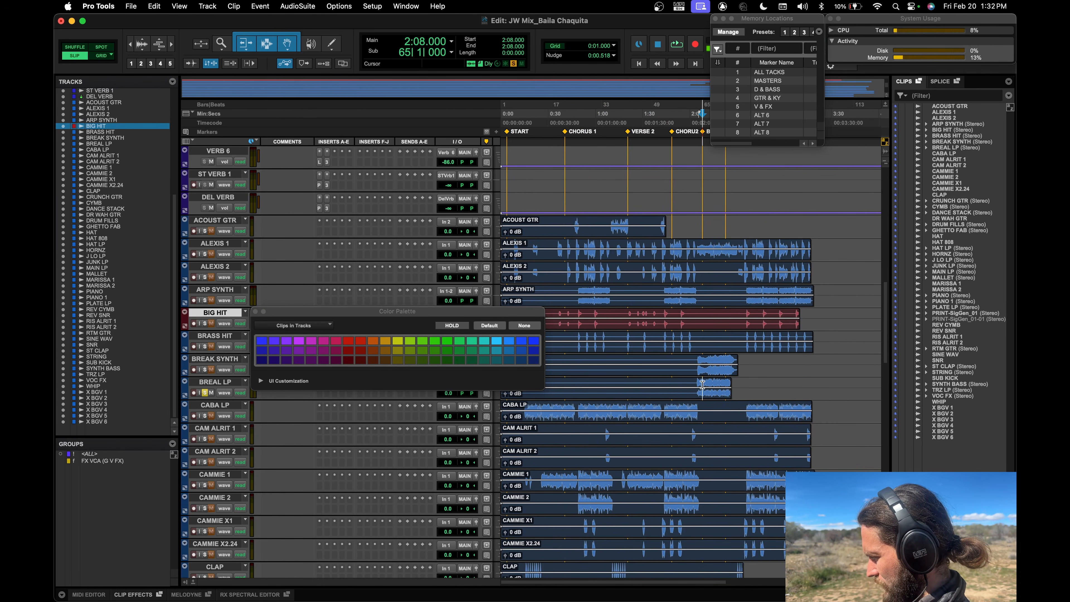
pyautogui.press('space')
pyautogui.press('space')
pyautogui.click(227, 383)
pyautogui.click(348, 360)
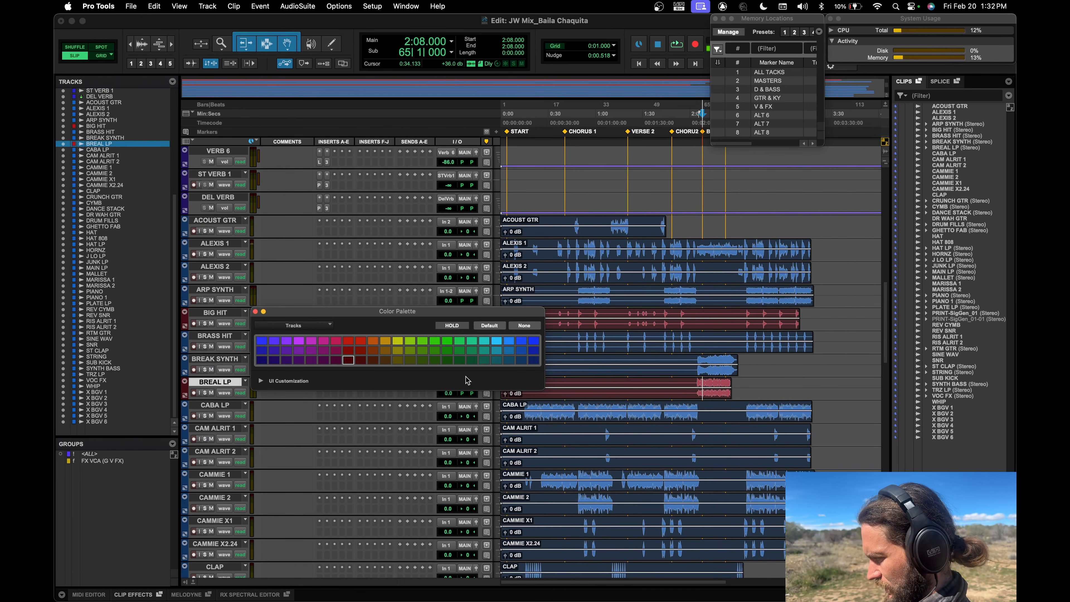
# Audition CABA LP from about 1:04.2 and CAM ALRIT 1 from about 1:05.9 in solo, and unsolo both.
pyautogui.click(602, 406)
pyautogui.press('space')
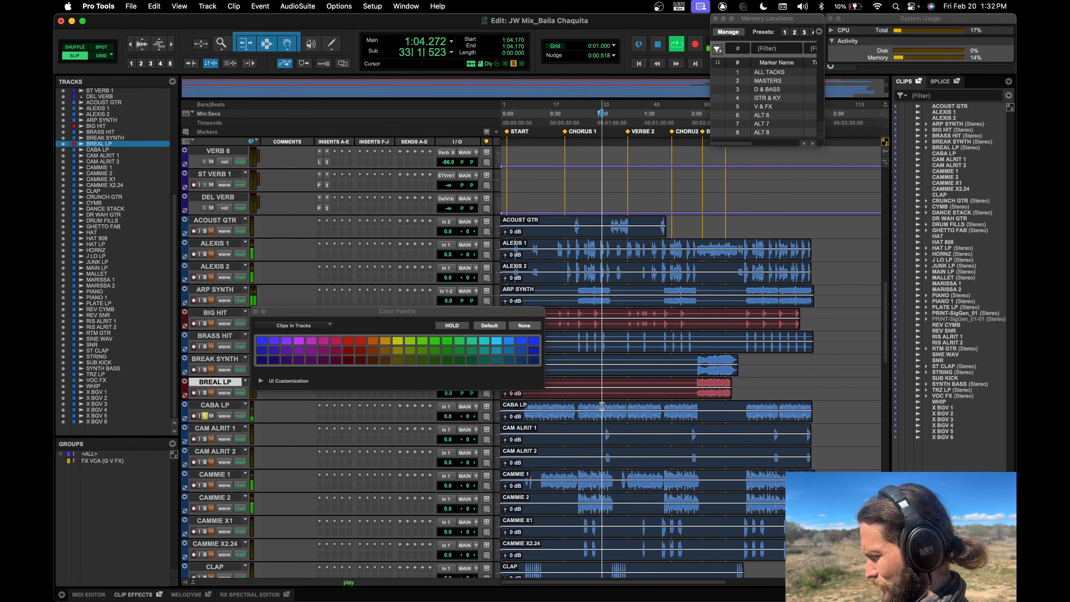
pyautogui.press('space')
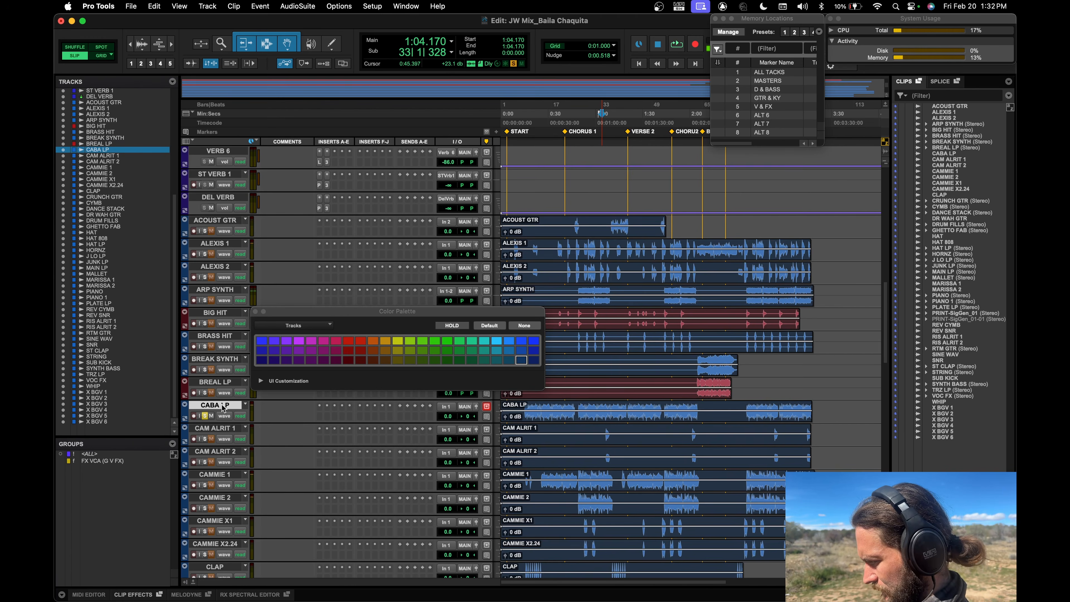
pyautogui.click(603, 432)
pyautogui.press('space')
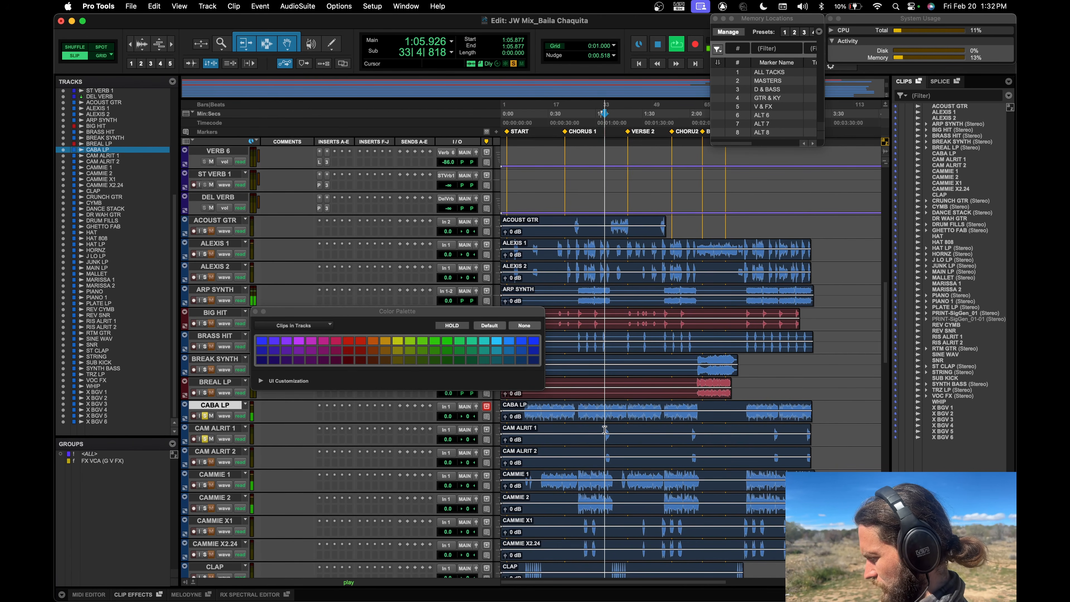
pyautogui.click(205, 415)
pyautogui.press('space')
pyautogui.click(205, 440)
# Color the CABA LP track with the dark red swatch beside the one used for BREAL LP.
pyautogui.click(349, 362)
pyautogui.click(227, 405)
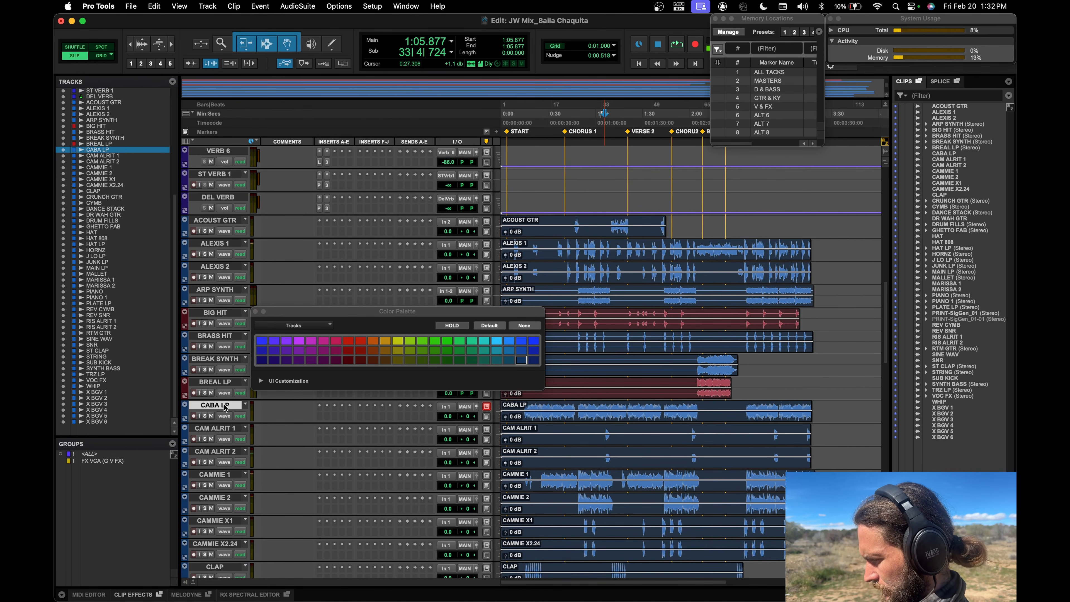
pyautogui.click(361, 359)
# Audition the CAMMIE 1 track from about 0:43.3.
pyautogui.scroll(-2, 583, 401)
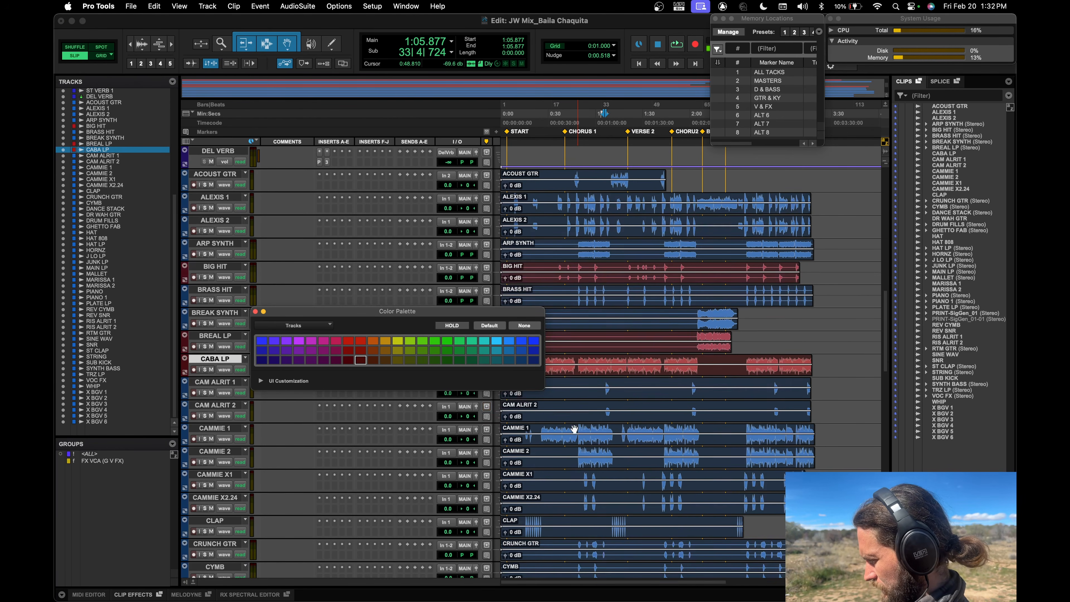
pyautogui.click(568, 429)
pyautogui.press('space')
pyautogui.press('space')
# Color the CLAP and CYMB tracks the same dark red as BIG HIT.
pyautogui.scroll(-3, 547, 435)
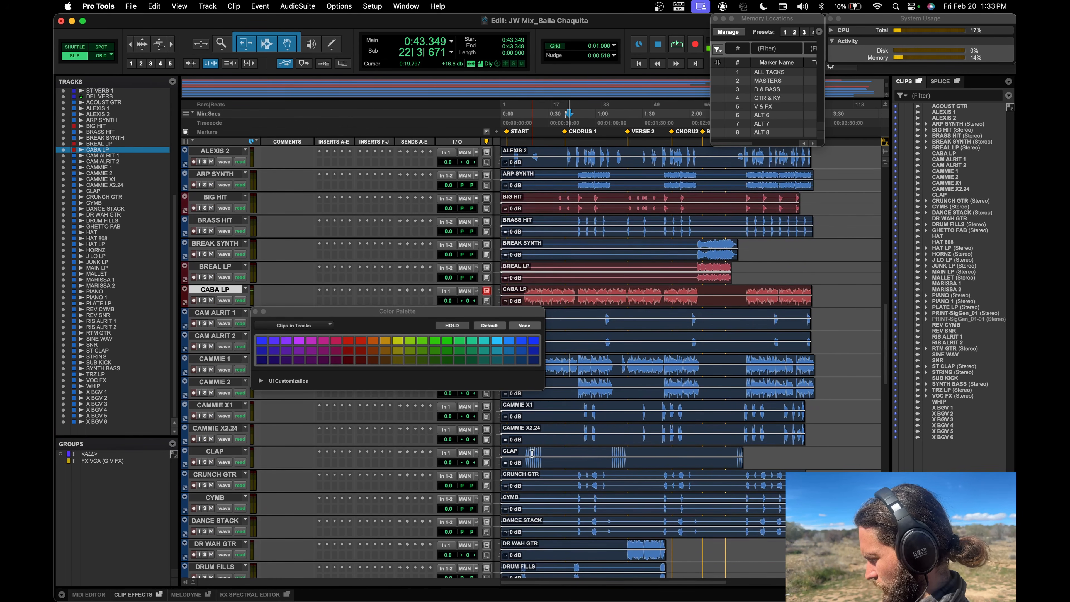
pyautogui.click(220, 453)
pyautogui.click(347, 361)
pyautogui.scroll(-3, 373, 410)
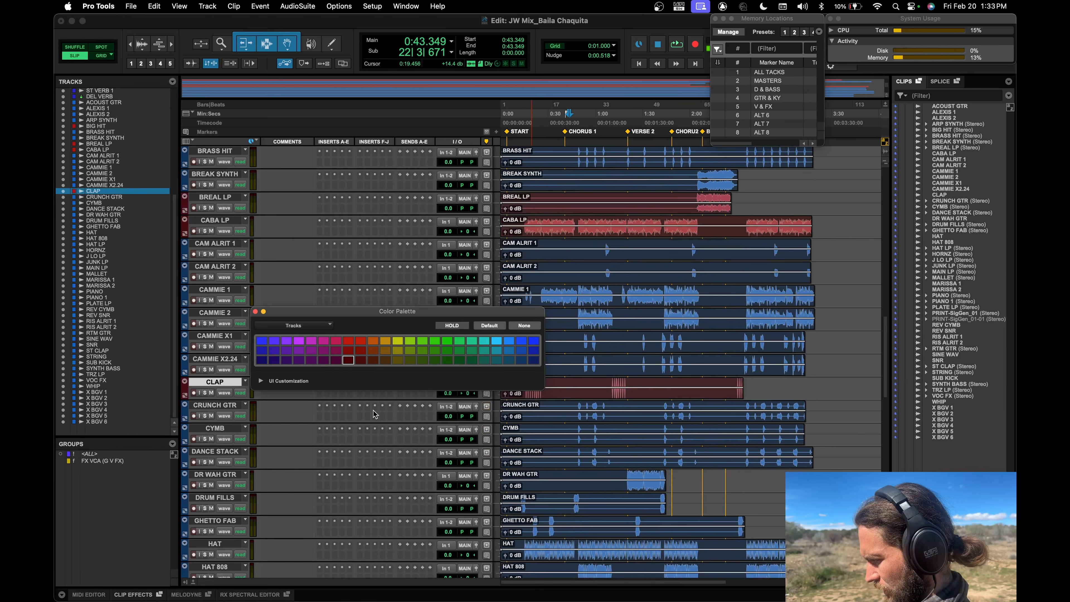
pyautogui.click(216, 428)
pyautogui.click(347, 361)
# Audition the DANCE STACK track in solo from about 1:53.3.
pyautogui.scroll(-1, 337, 426)
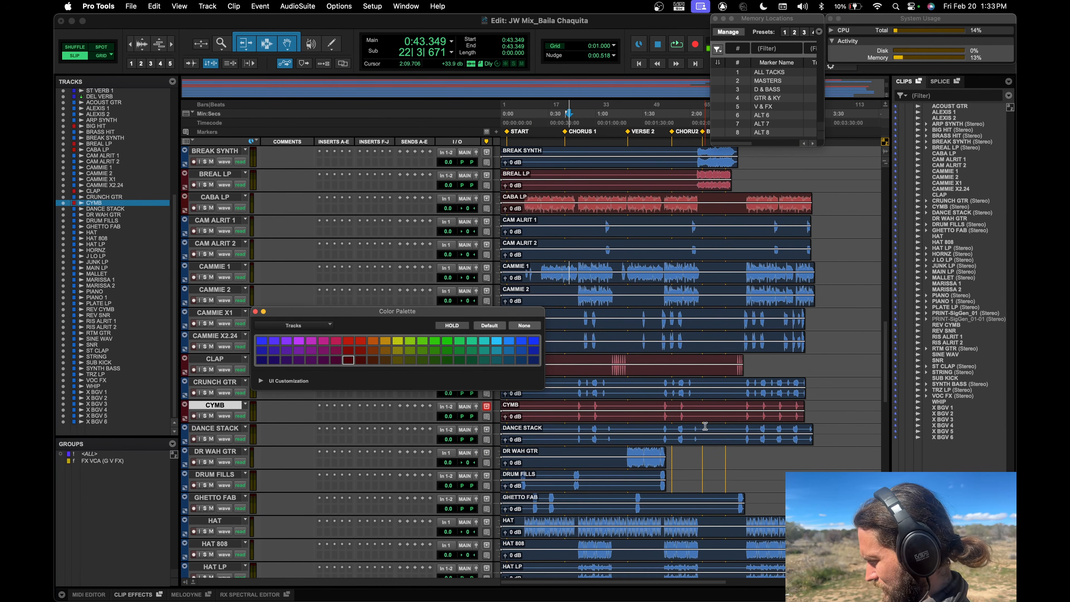
pyautogui.click(679, 429)
pyautogui.press('space')
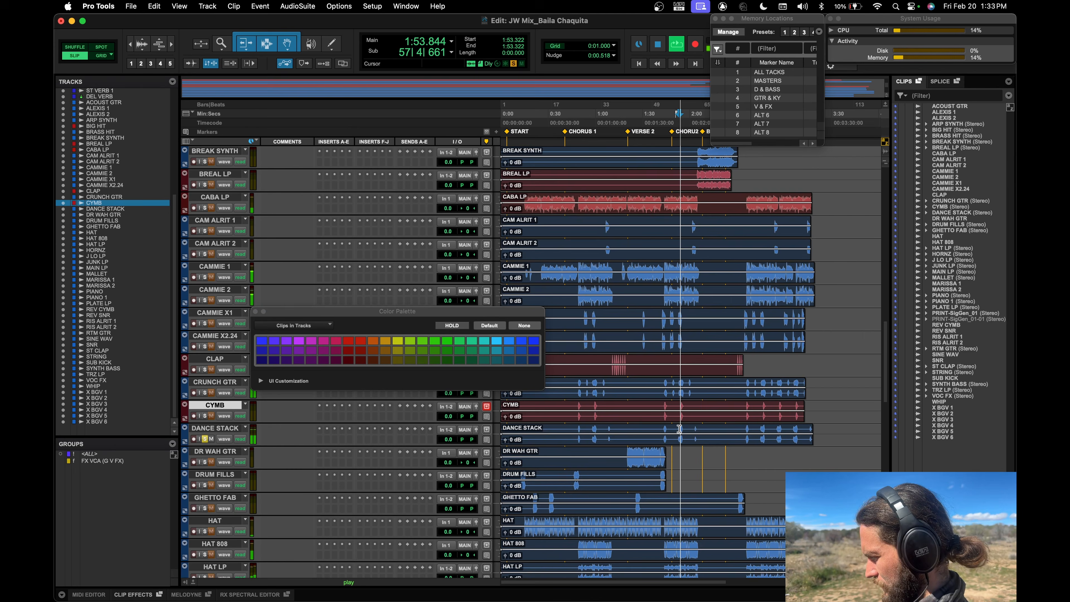
pyautogui.press('space')
# Select the DRUM FILLS, HAT and HAT 808 tracks together and color them dark red.
pyautogui.scroll(-2, 603, 426)
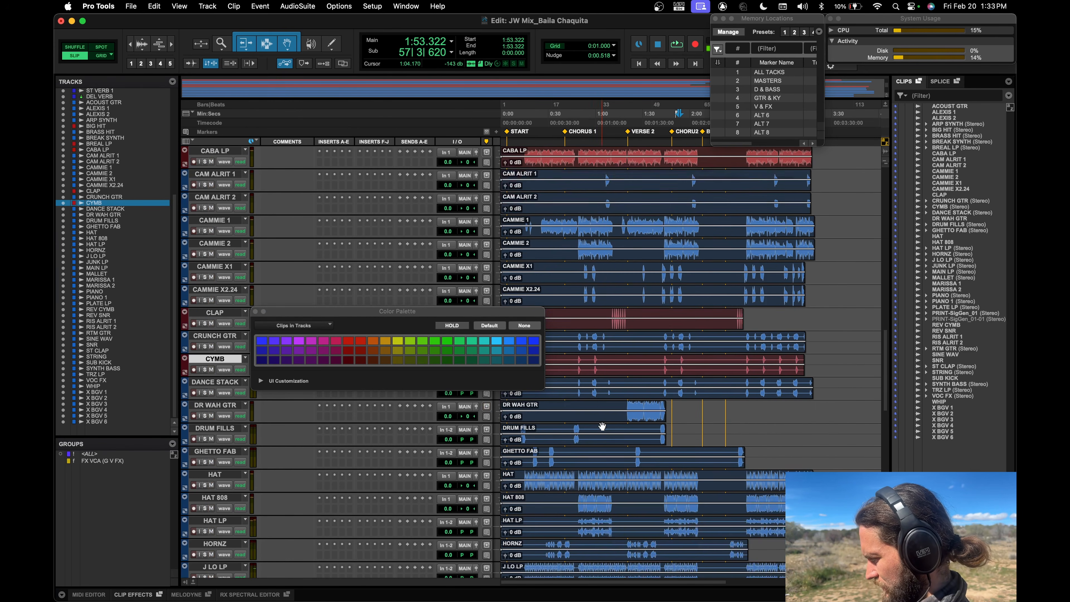
pyautogui.click(223, 429)
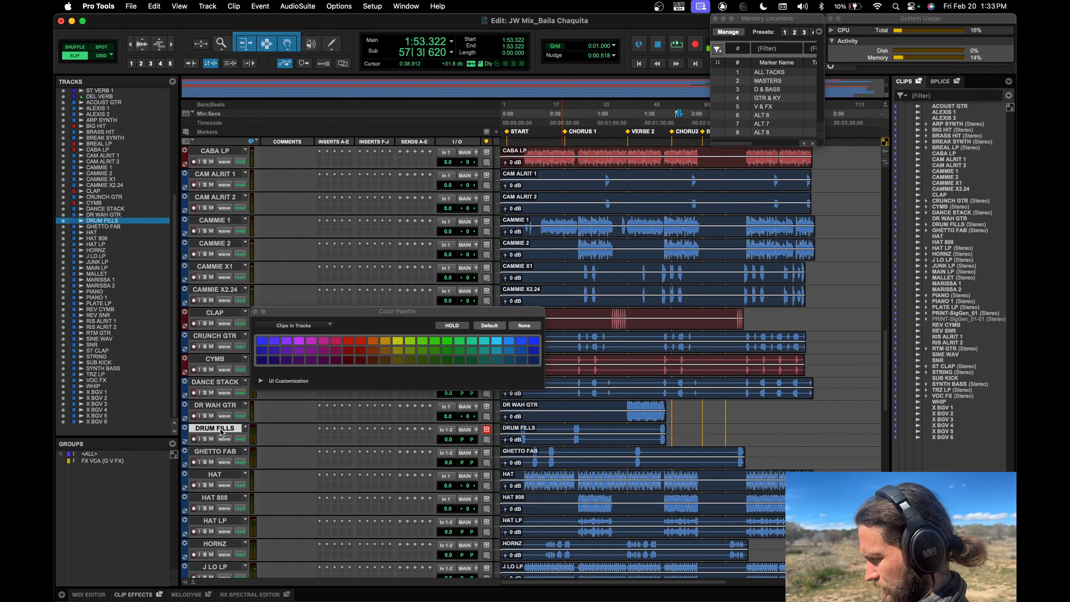
pyautogui.keyDown('super'); pyautogui.click(220, 475); pyautogui.keyUp('super')
pyautogui.keyDown('super'); pyautogui.click(221, 498); pyautogui.keyUp('super')
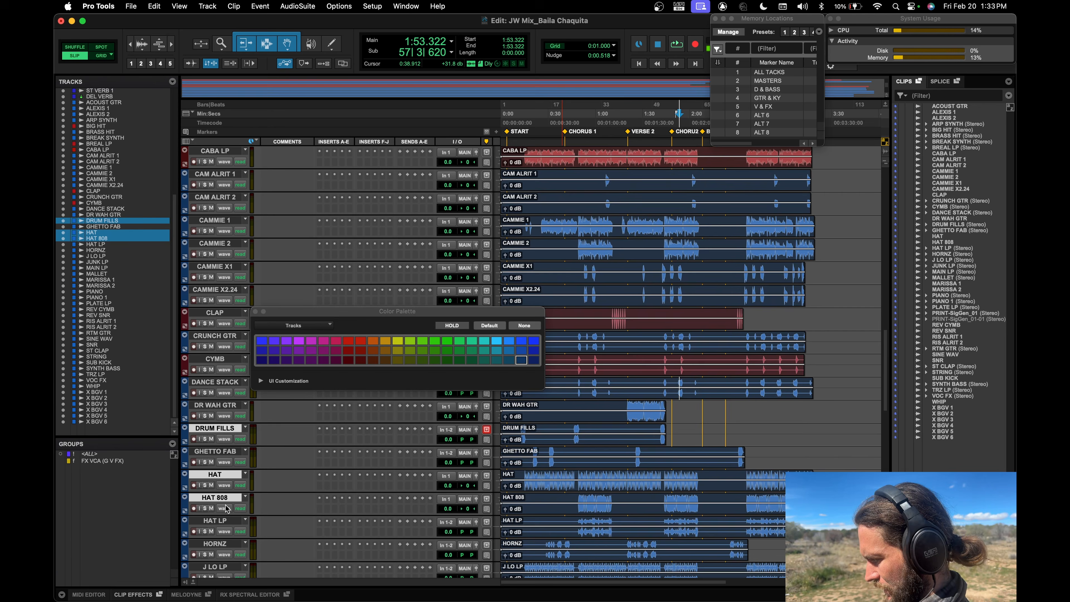
pyautogui.click(348, 360)
pyautogui.click(531, 422)
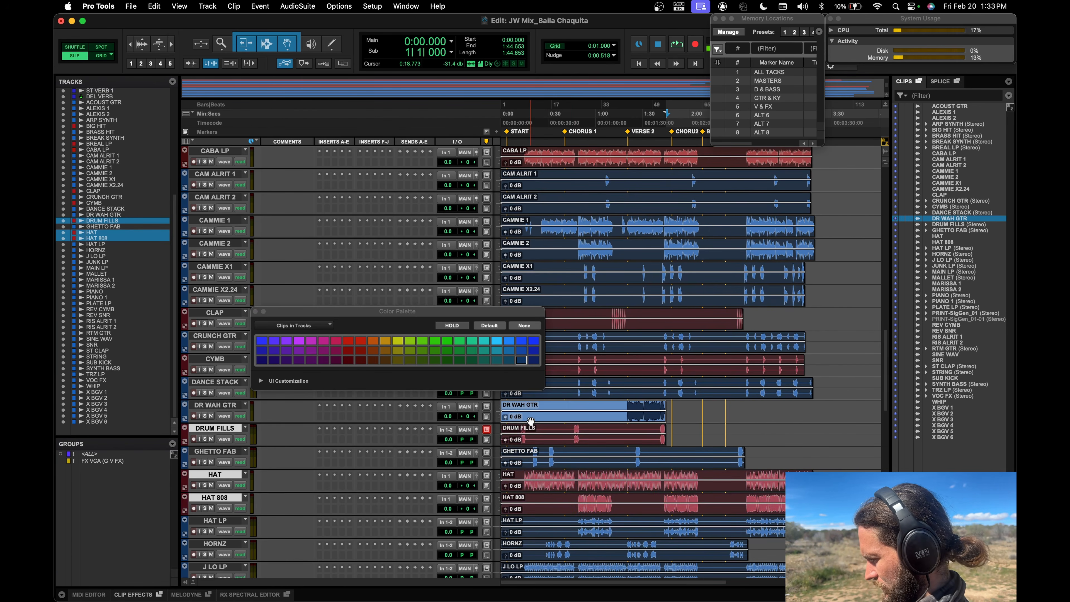
# Audition the HAT LP track in solo from about 0:54.3 and color it dark red.
pyautogui.scroll(-2, 581, 425)
pyautogui.click(586, 476)
pyautogui.hotkey('shift', 's')
pyautogui.press('space')
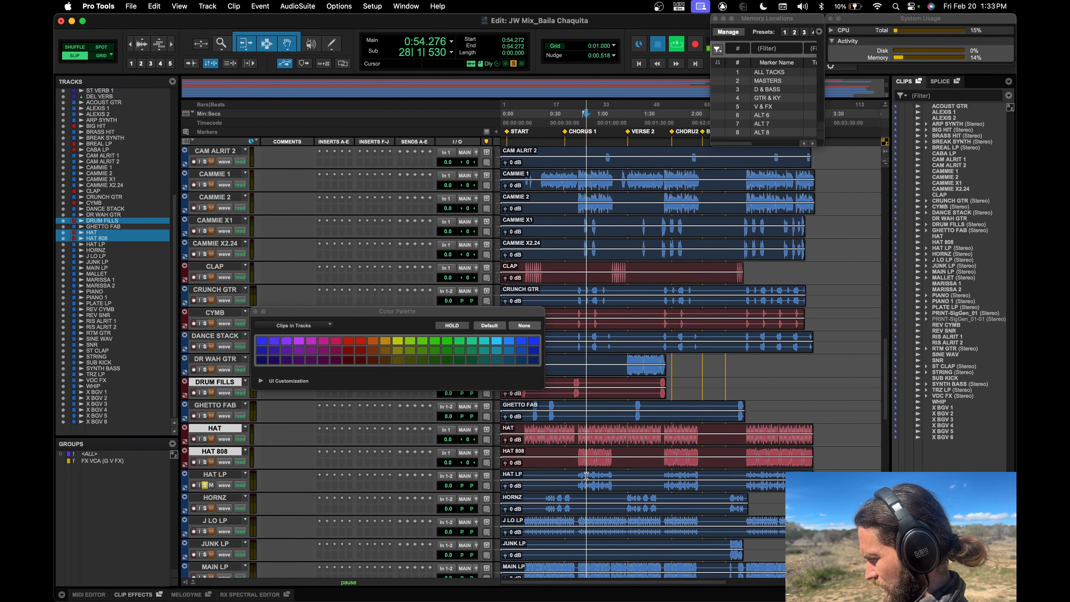
pyautogui.press('space')
pyautogui.hotkey('shift', 's')
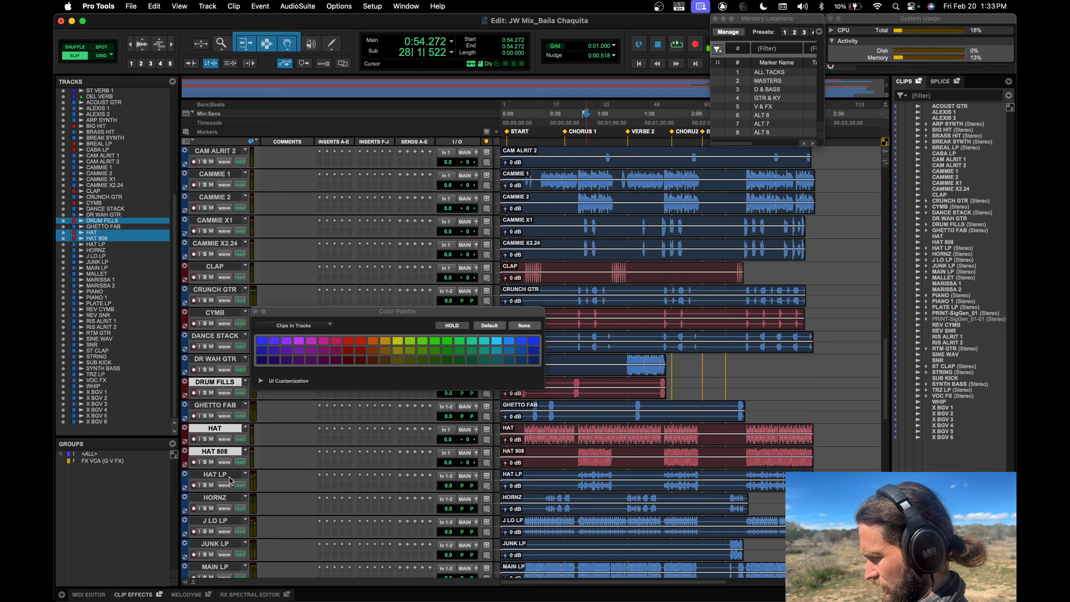
pyautogui.click(217, 476)
pyautogui.click(349, 361)
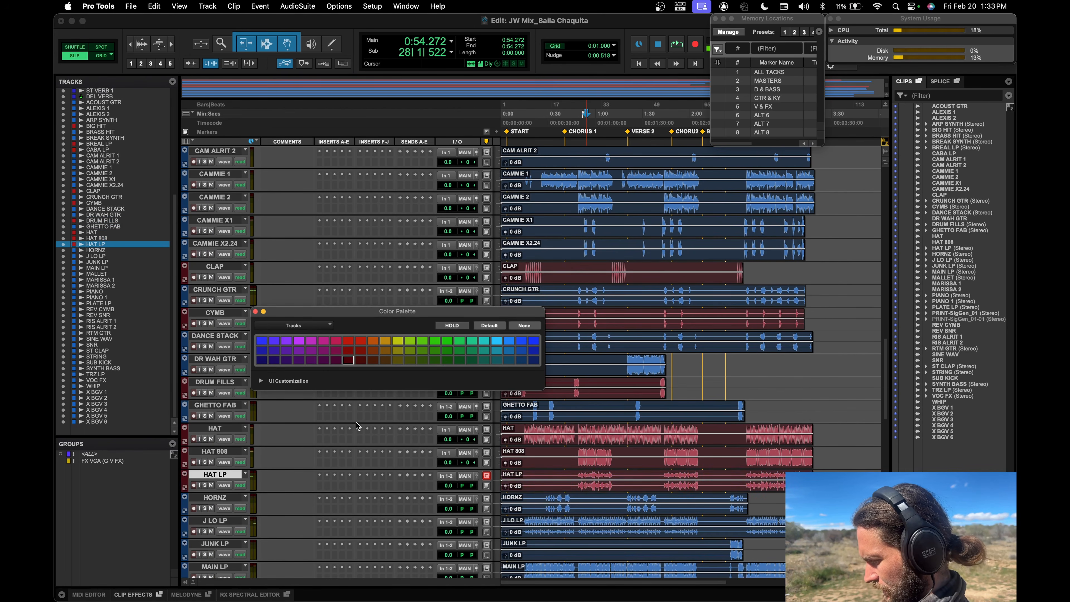
# Audition the J LO LP track in solo from about 0:32.8 and color it dark red.
pyautogui.scroll(-3, 356, 423)
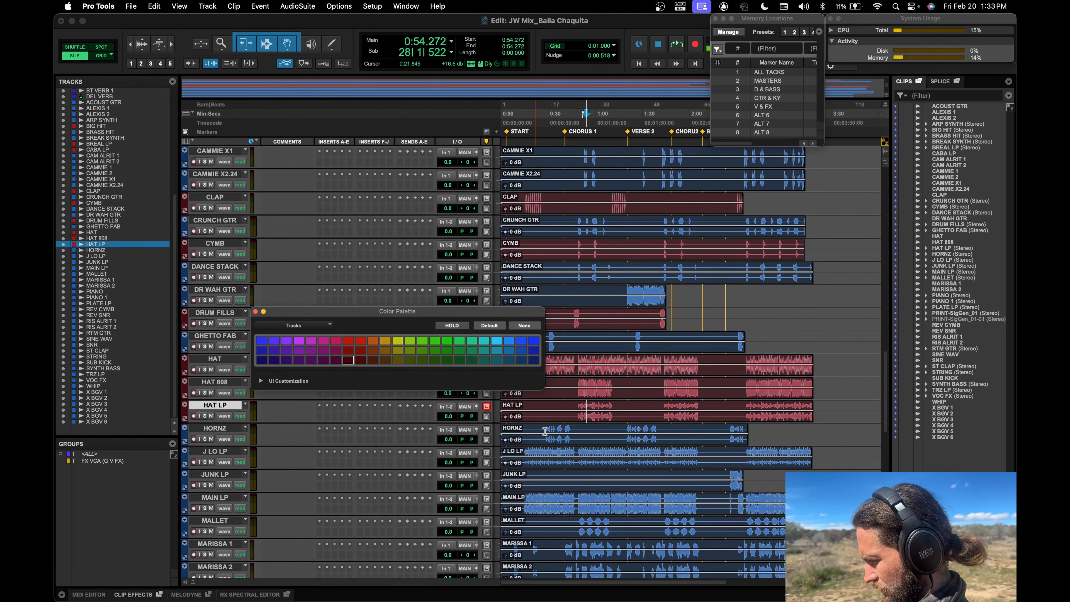
pyautogui.click(553, 452)
pyautogui.hotkey('shift', 's')
pyautogui.press('space')
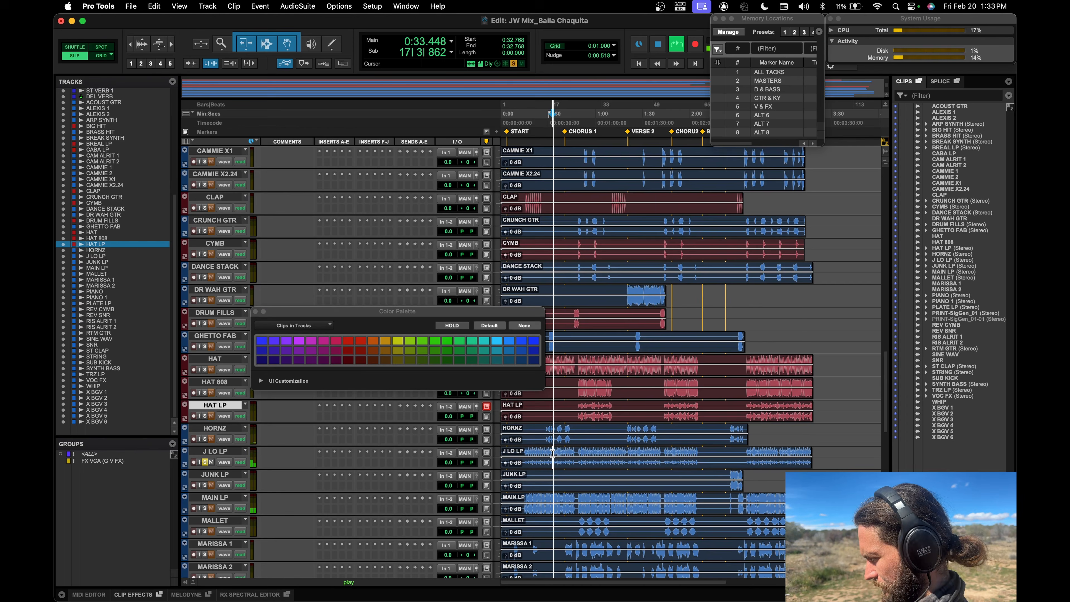
pyautogui.click(216, 451)
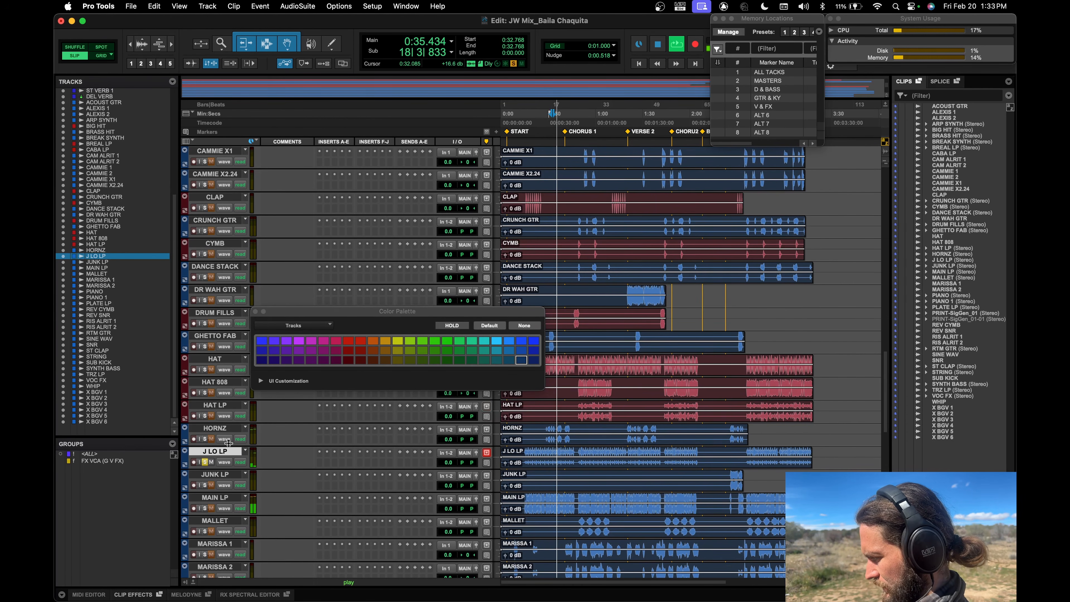
pyautogui.press('space')
pyautogui.click(348, 359)
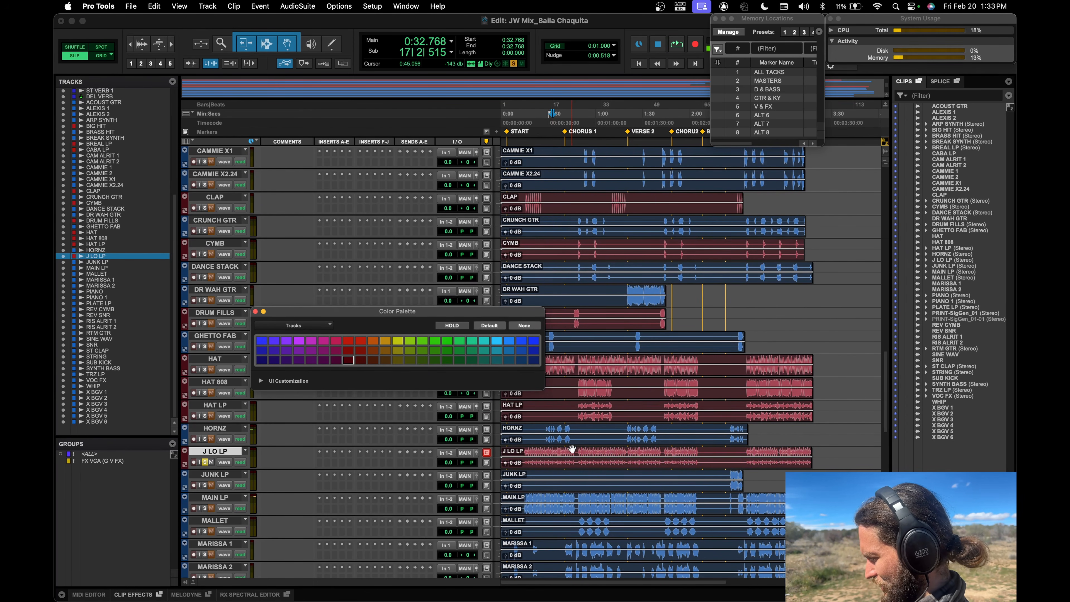
# Audition the JUNK LP track in solo from about 2:26.8 and color it dark red.
pyautogui.click(732, 473)
pyautogui.hotkey('shift', 's')
pyautogui.press('space')
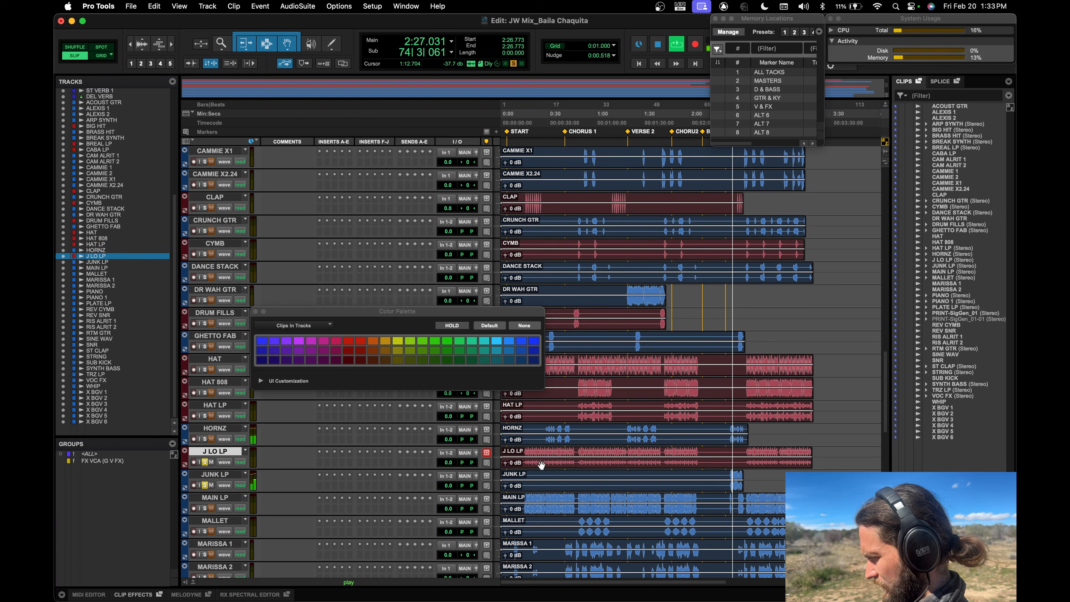
pyautogui.press('space')
pyautogui.click(215, 474)
pyautogui.click(348, 360)
# Clear the solos on JUNK LP and J LO LP, and audition MAIN LP in solo from about 0:23.2.
pyautogui.scroll(-2, 516, 406)
pyautogui.click(537, 450)
pyautogui.press('space')
pyautogui.click(204, 439)
pyautogui.click(205, 416)
pyautogui.click(206, 462)
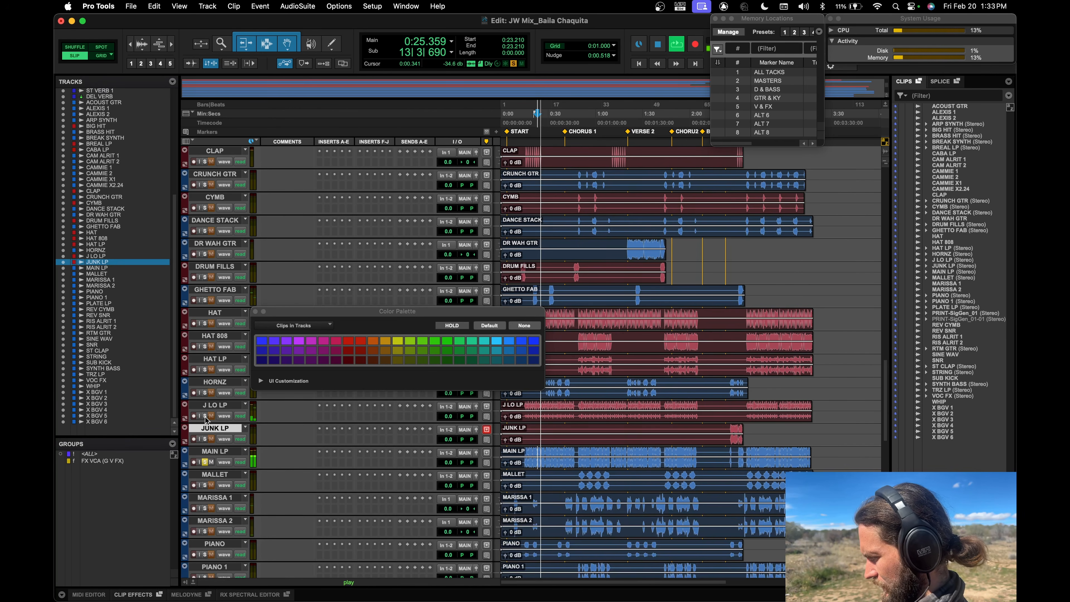
pyautogui.press('space')
# Take the MAIN LP track out of solo and color it dark red.
pyautogui.click(206, 462)
pyautogui.click(212, 455)
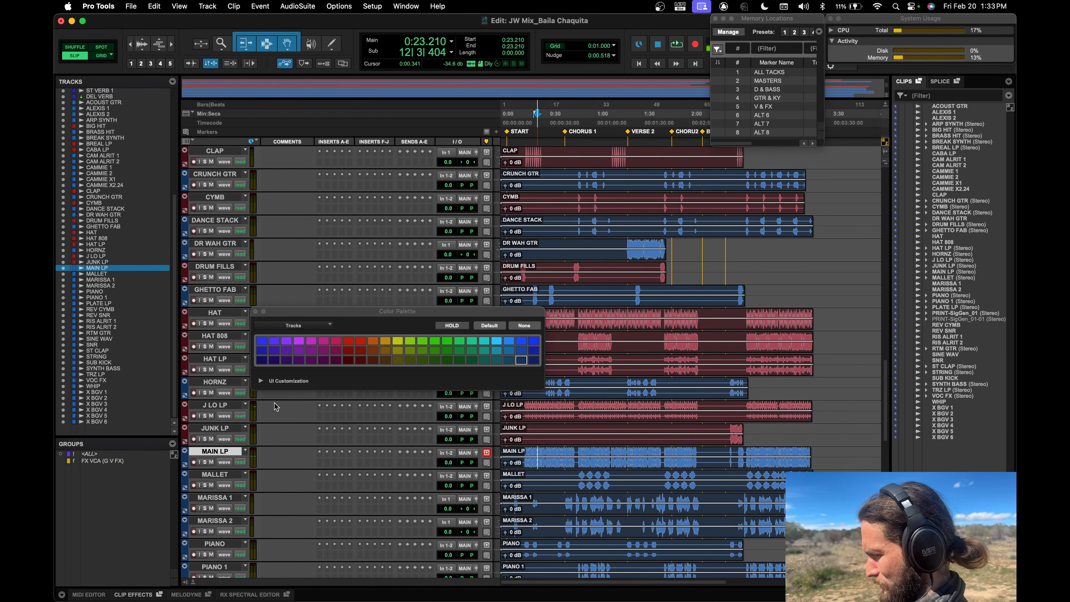
pyautogui.click(347, 361)
# Audition the MALLET track in solo from about 0:50.9 and color it dark red.
pyautogui.scroll(-2, 574, 424)
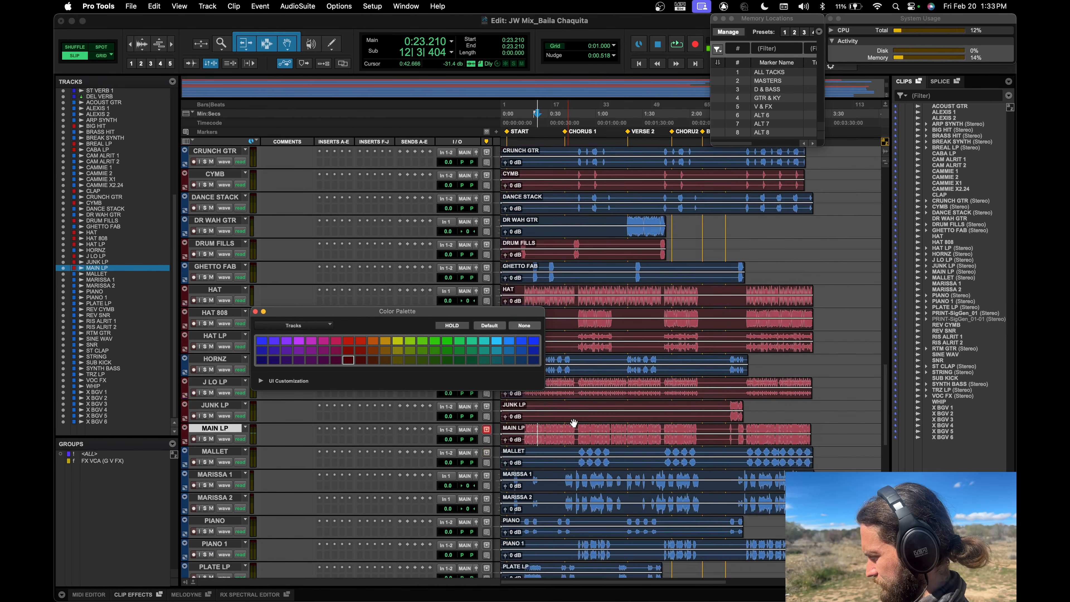
pyautogui.click(581, 428)
pyautogui.press('space')
pyautogui.press('space')
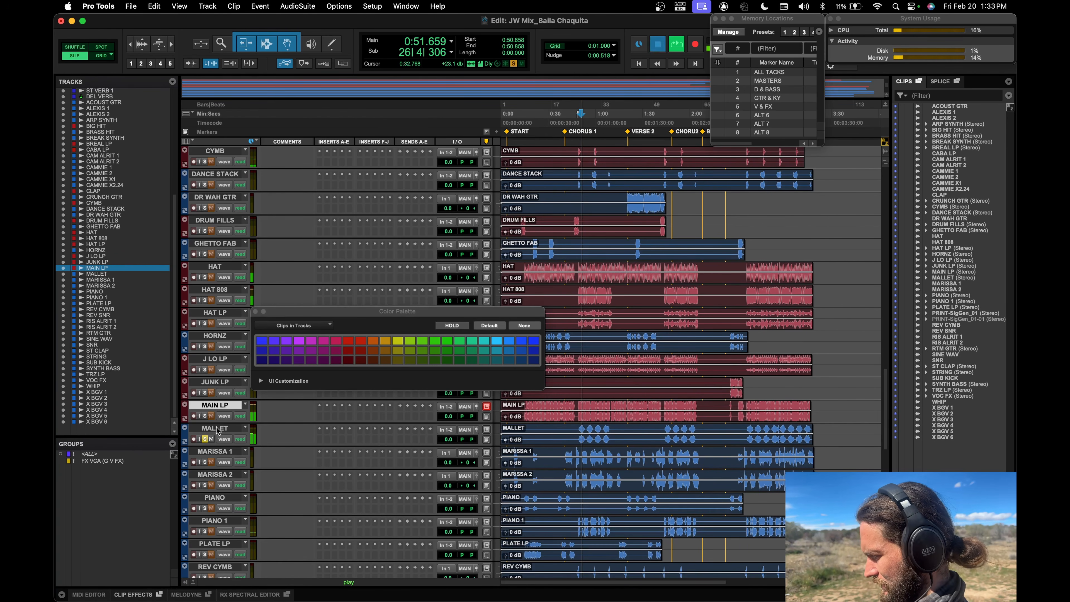
pyautogui.click(216, 426)
pyautogui.hotkey('shift', 's')
pyautogui.click(348, 361)
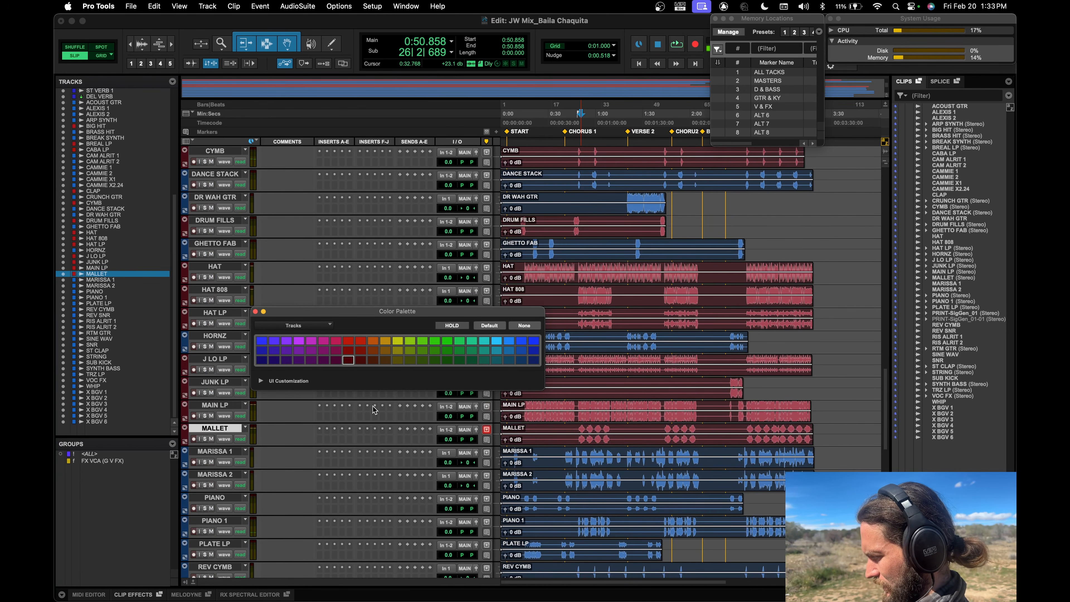
# Audition the PLATE LP track in solo from about 0:16.7 and color it dark red.
pyautogui.scroll(-2, 376, 411)
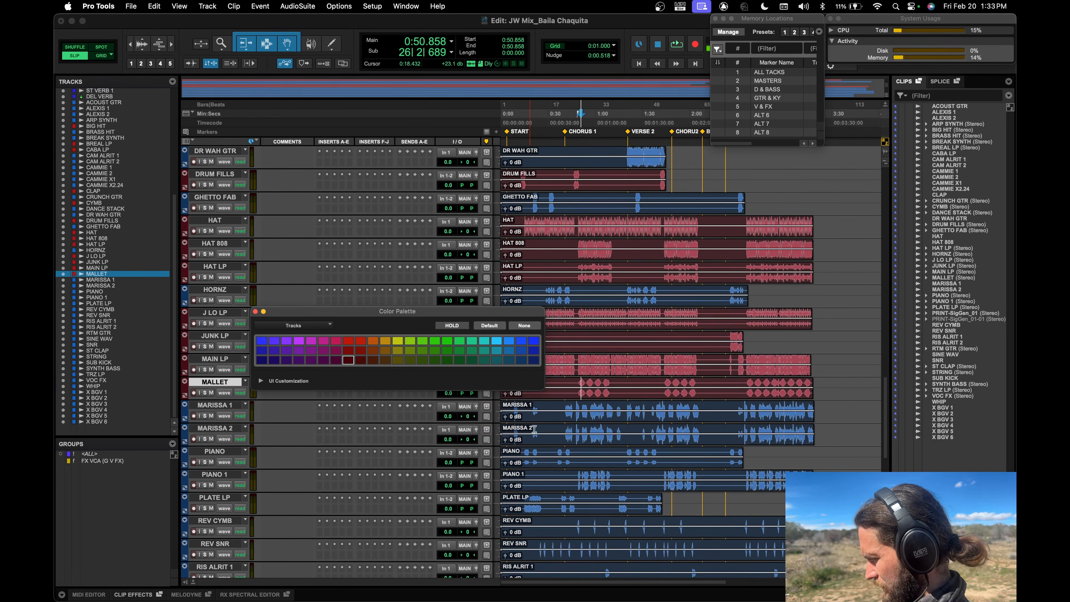
pyautogui.scroll(-1, 534, 455)
pyautogui.click(527, 475)
pyautogui.hotkey('shift', 's')
pyautogui.press('space')
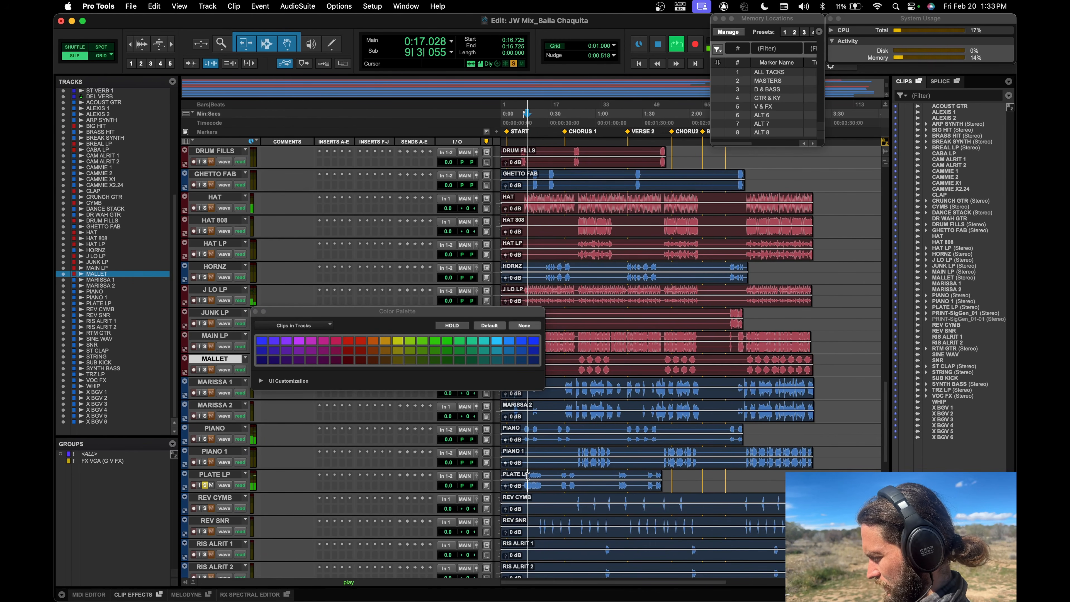
pyautogui.click(215, 474)
pyautogui.press('space')
pyautogui.click(348, 359)
pyautogui.hotkey('shift', 's')
# Select the REV CYMB and REV SNR tracks together and color them dark red.
pyautogui.click(228, 498)
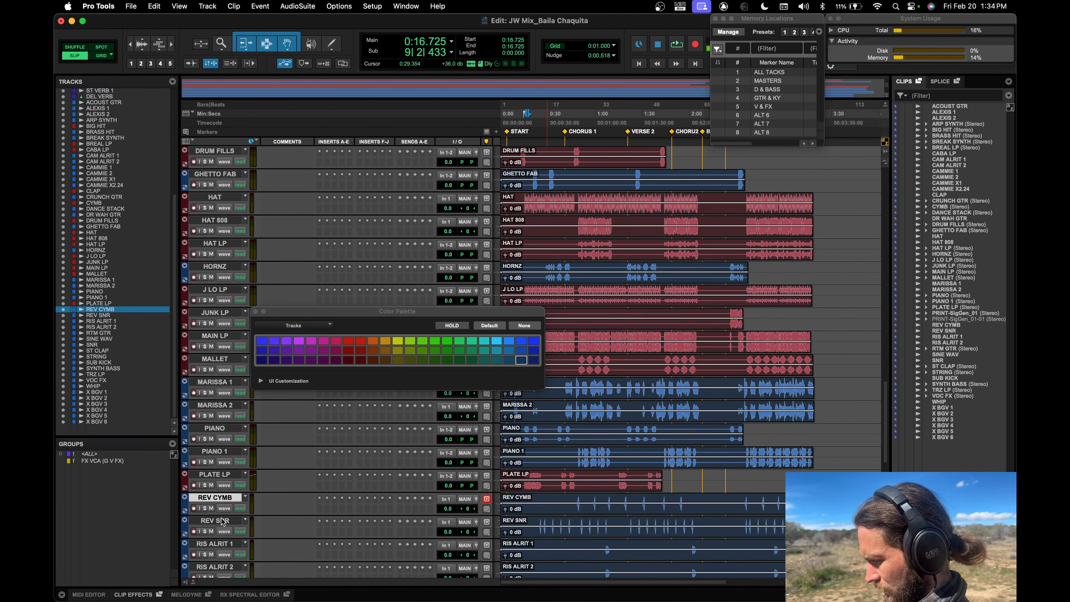
pyautogui.keyDown('shift'); pyautogui.click(224, 521); pyautogui.keyUp('shift')
pyautogui.click(348, 359)
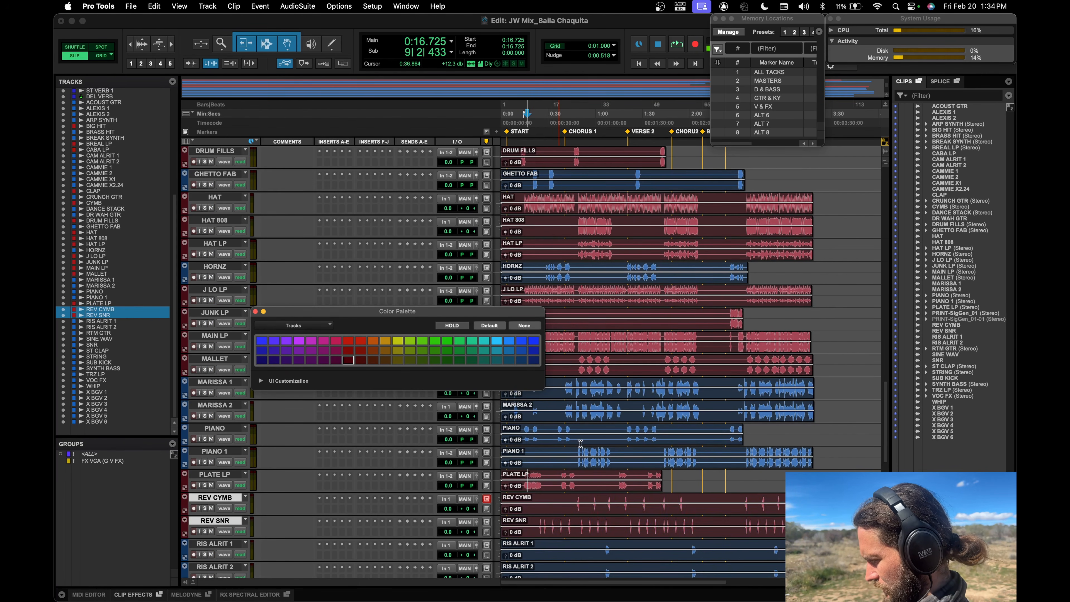
# Audition the RIS ALRIT 1 track from about 1:06.9.
pyautogui.scroll(-4, 586, 447)
pyautogui.click(607, 454)
pyautogui.press('space')
pyautogui.press('space')
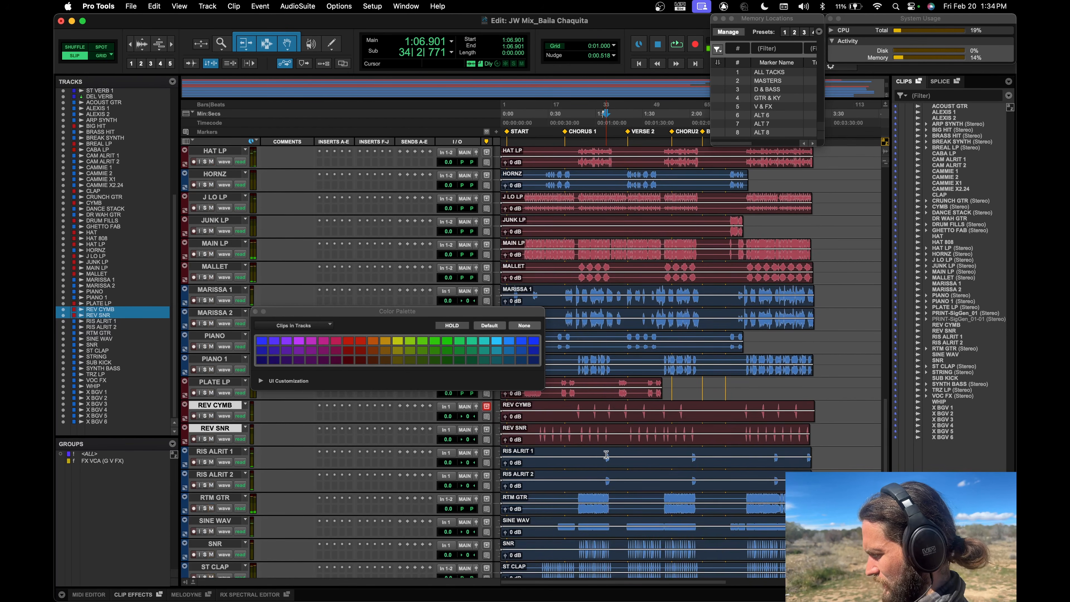
# Audition the SINE WAV track in solo from about 0:52.9.
pyautogui.scroll(-2, 583, 454)
pyautogui.click(584, 477)
pyautogui.hotkey('shift', 's')
pyautogui.press('space')
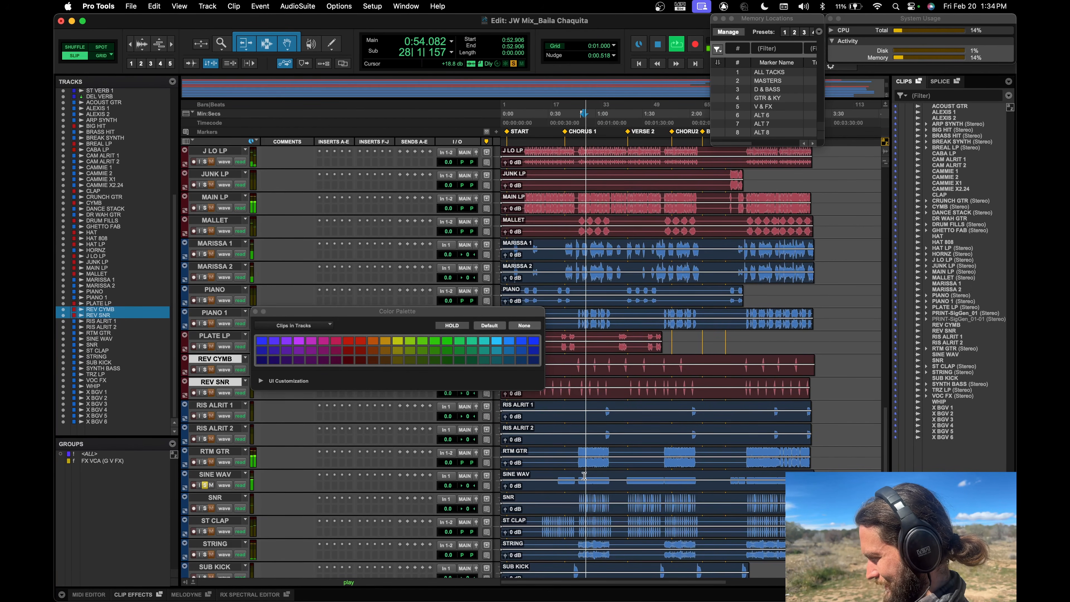
pyautogui.press('space')
pyautogui.hotkey('shift', 's')
# Audition the SNR track in solo from about 0:52.2 and color it dark red.
pyautogui.scroll(-1, 583, 477)
pyautogui.click(582, 479)
pyautogui.hotkey('shift', 's')
pyautogui.press('space')
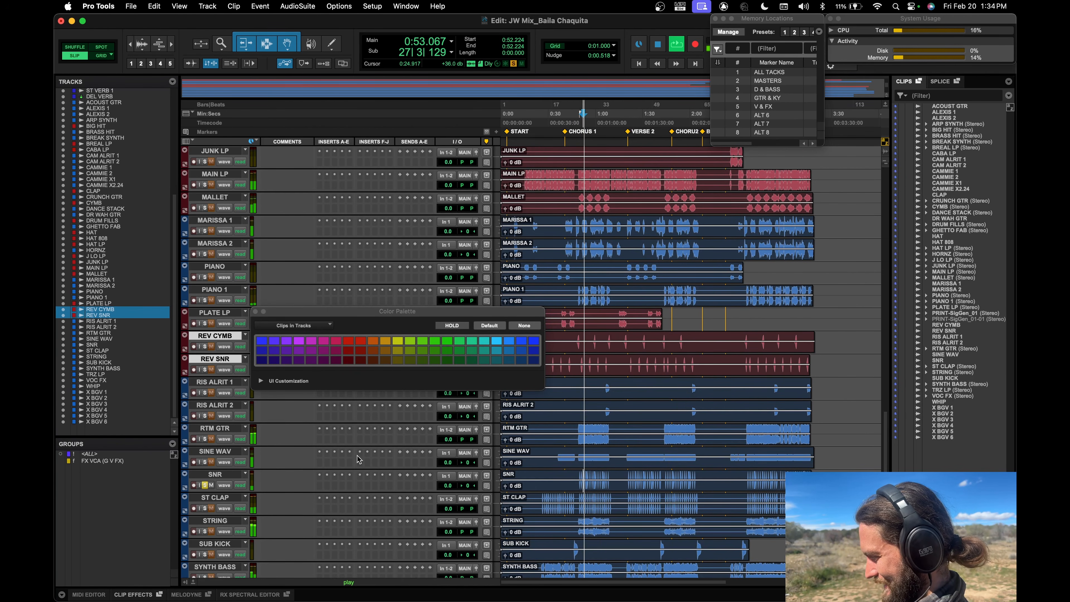
pyautogui.press('space')
pyautogui.click(215, 475)
pyautogui.click(348, 361)
pyautogui.click(205, 486)
# Audition the ST CLAP track in solo from about 0:51.2 and color it dark red.
pyautogui.click(582, 480)
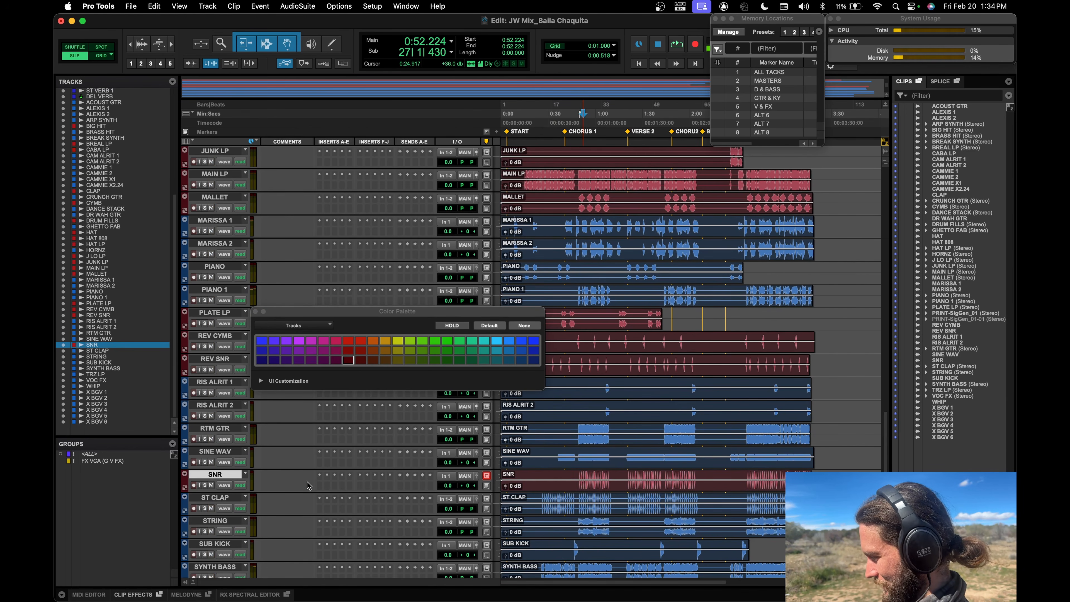
pyautogui.press('space')
pyautogui.click(205, 508)
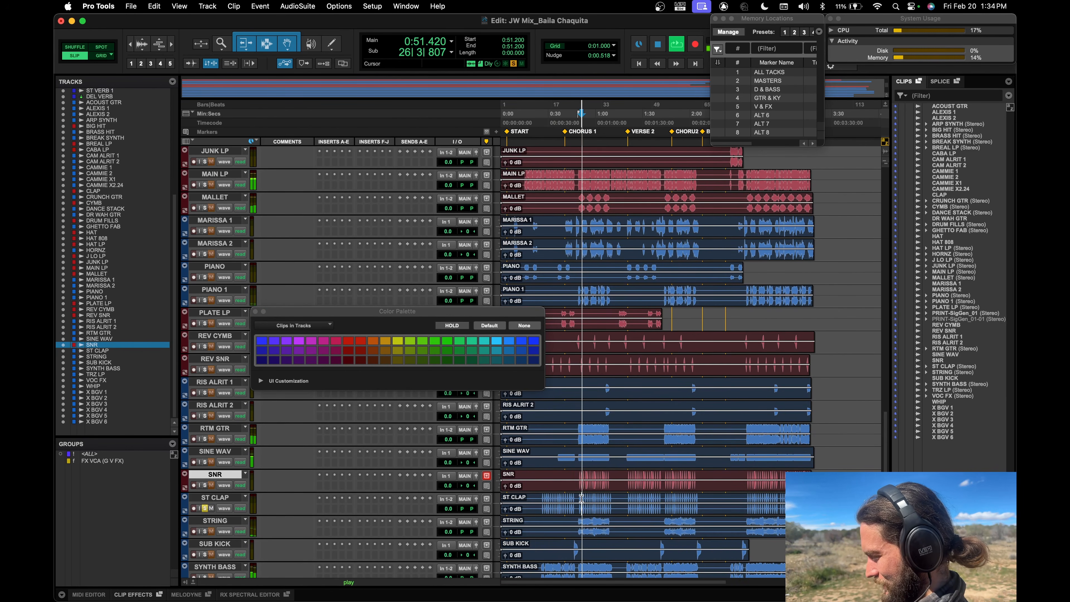
pyautogui.press('space')
pyautogui.click(213, 497)
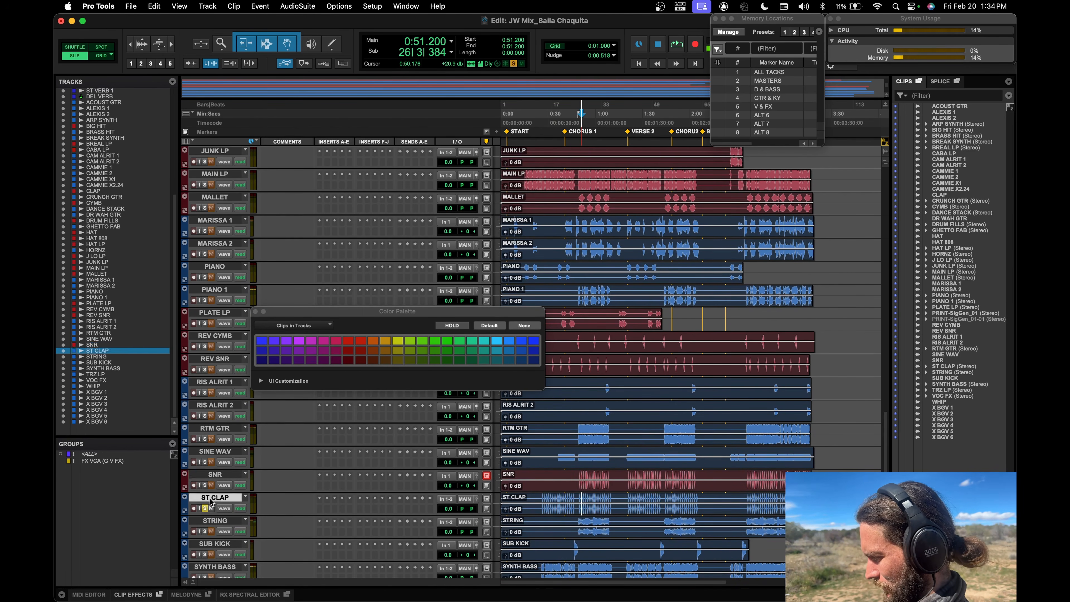
pyautogui.click(347, 361)
# Take the ST CLAP track out of solo and color the SUB KICK track dark red.
pyautogui.scroll(-5, 572, 426)
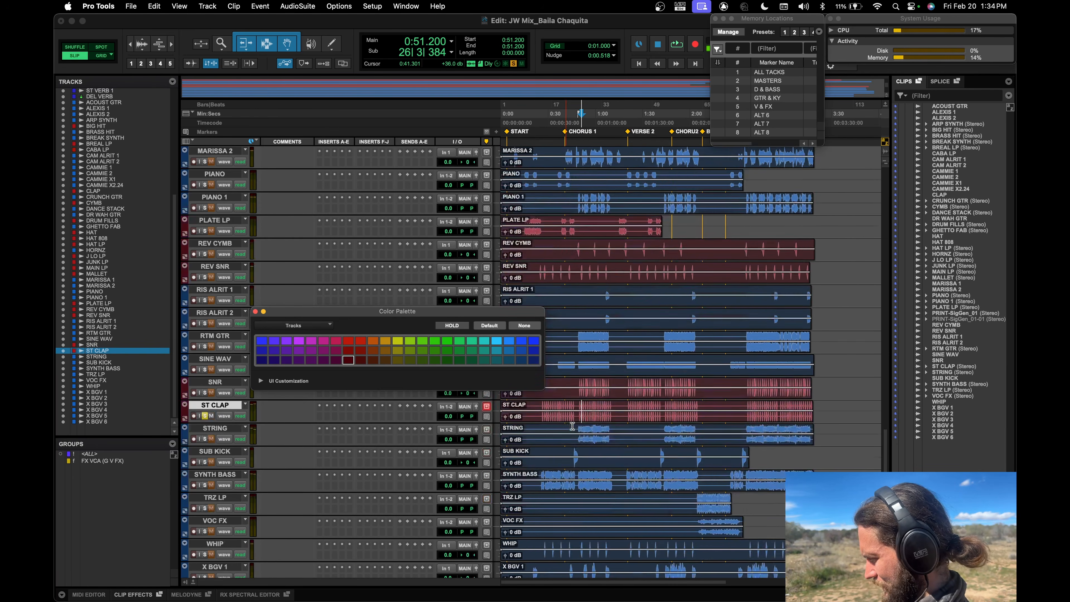
pyautogui.click(204, 392)
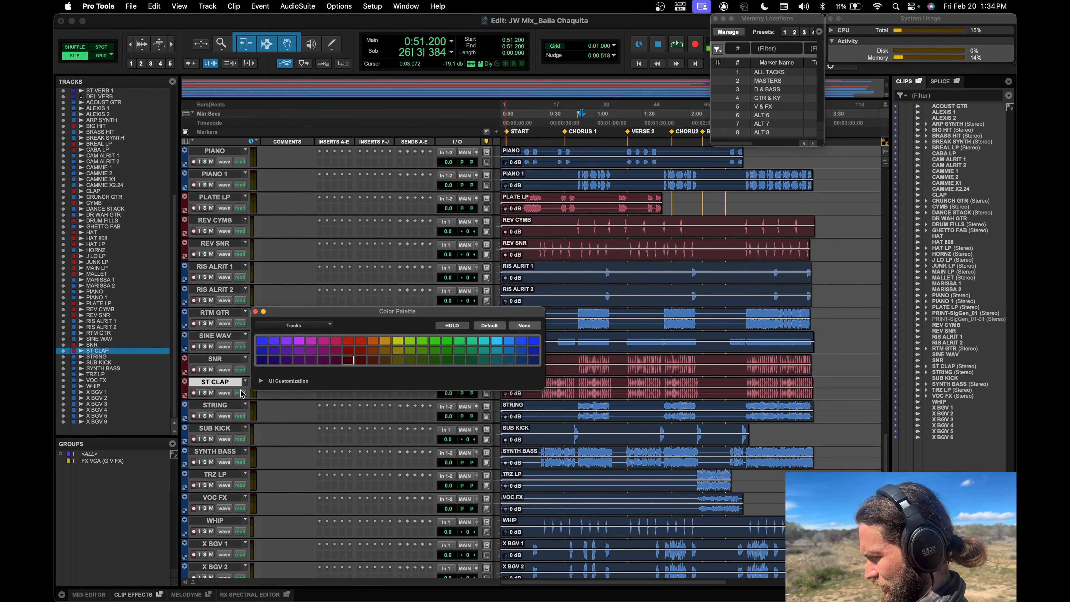
pyautogui.click(224, 430)
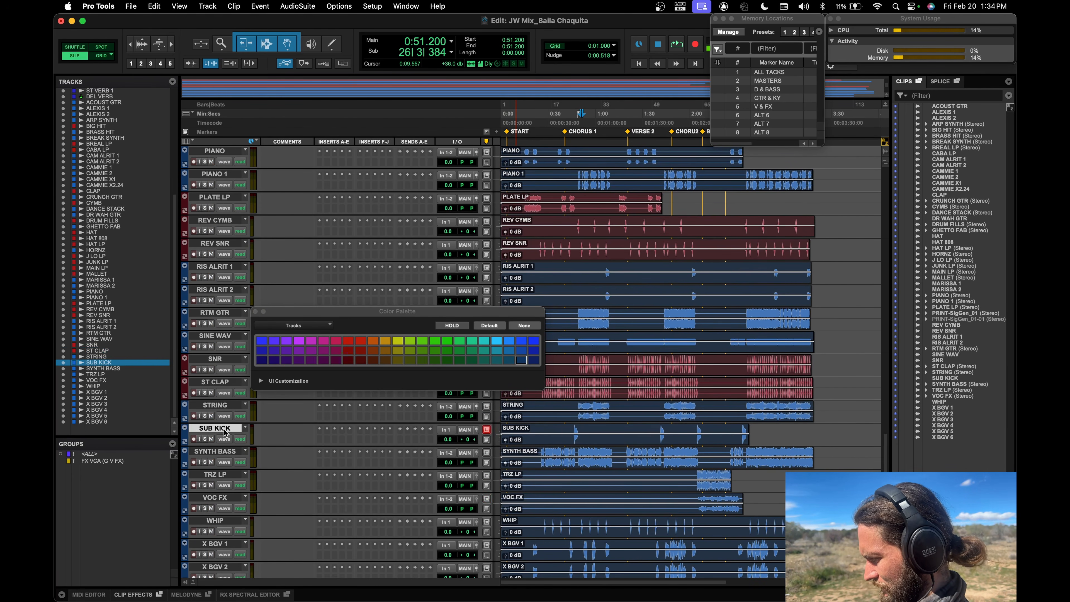
pyautogui.click(348, 361)
# Audition the WHIP track in solo from about 0:50.2 and color it dark red.
pyautogui.scroll(-2, 349, 415)
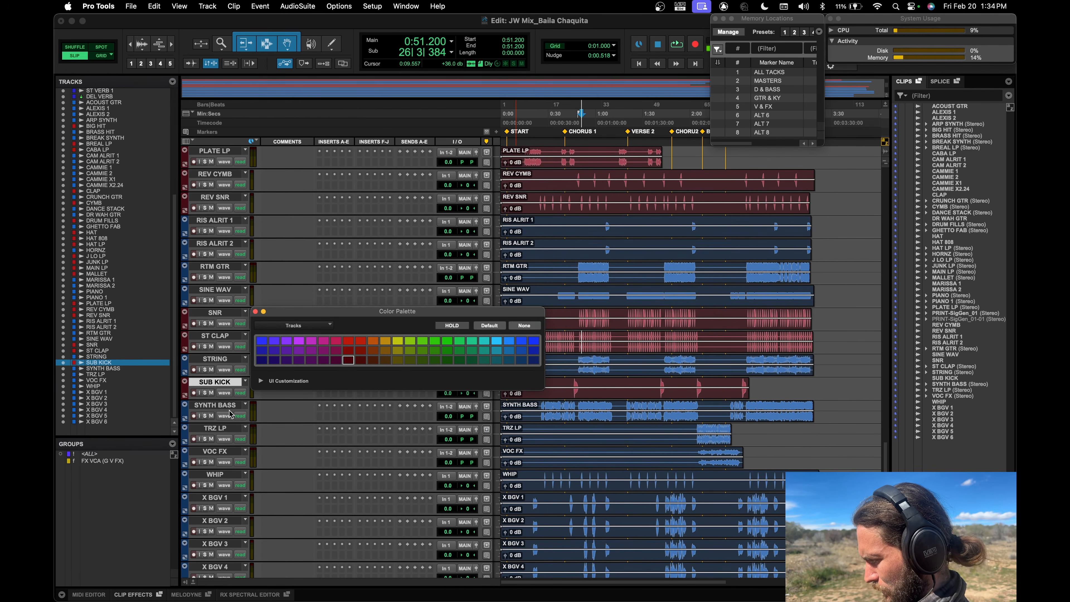
pyautogui.click(579, 475)
pyautogui.hotkey('shift', 's')
pyautogui.press('space')
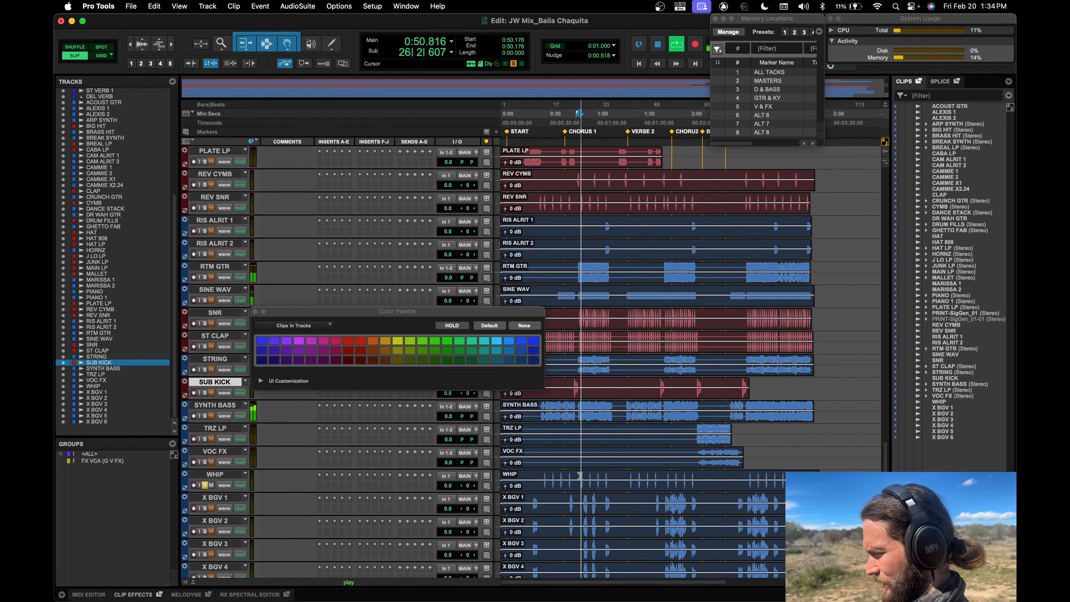
pyautogui.press('space')
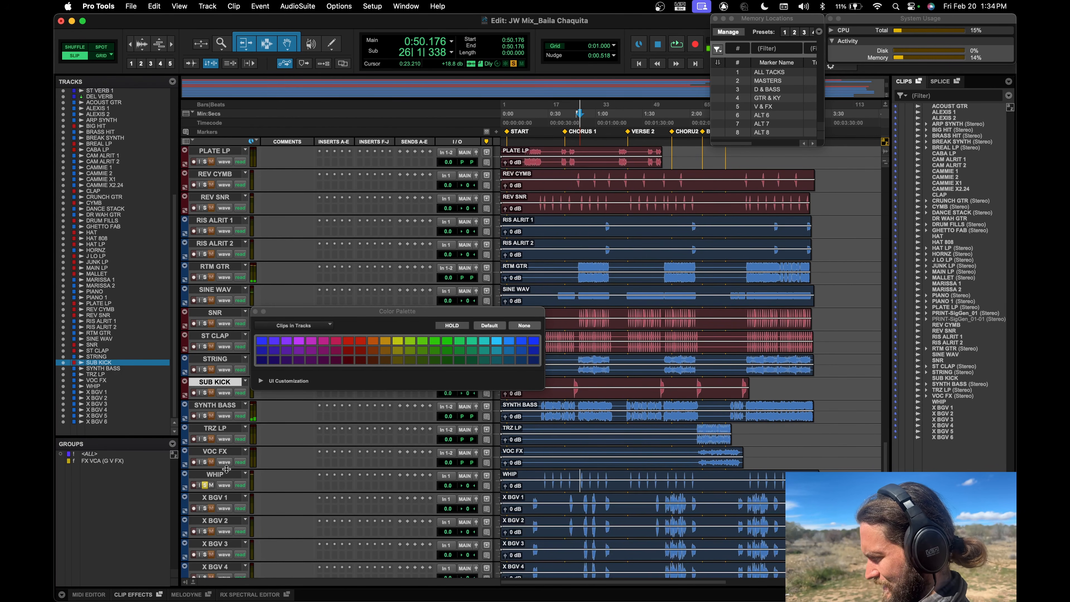
pyautogui.click(215, 474)
pyautogui.click(348, 359)
pyautogui.hotkey('shift', 's')
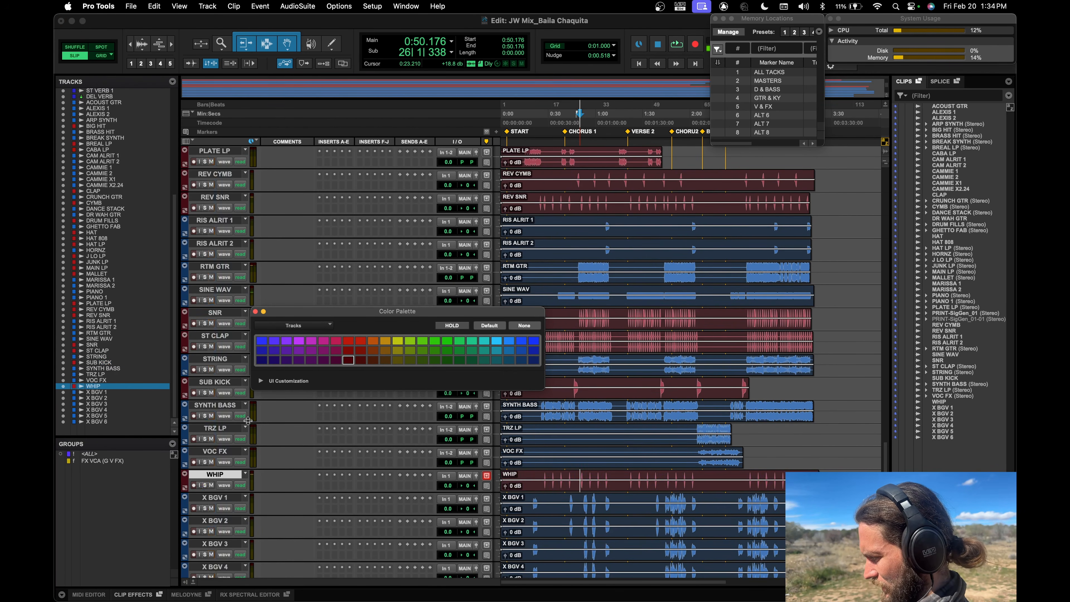
# Audition the TRZ LP track in solo from about 2:09.7 and color it dark red.
pyautogui.click(223, 428)
pyautogui.click(705, 428)
pyautogui.hotkey('shift', 's')
pyautogui.press('space')
pyautogui.press('space')
pyautogui.click(352, 359)
pyautogui.click(208, 429)
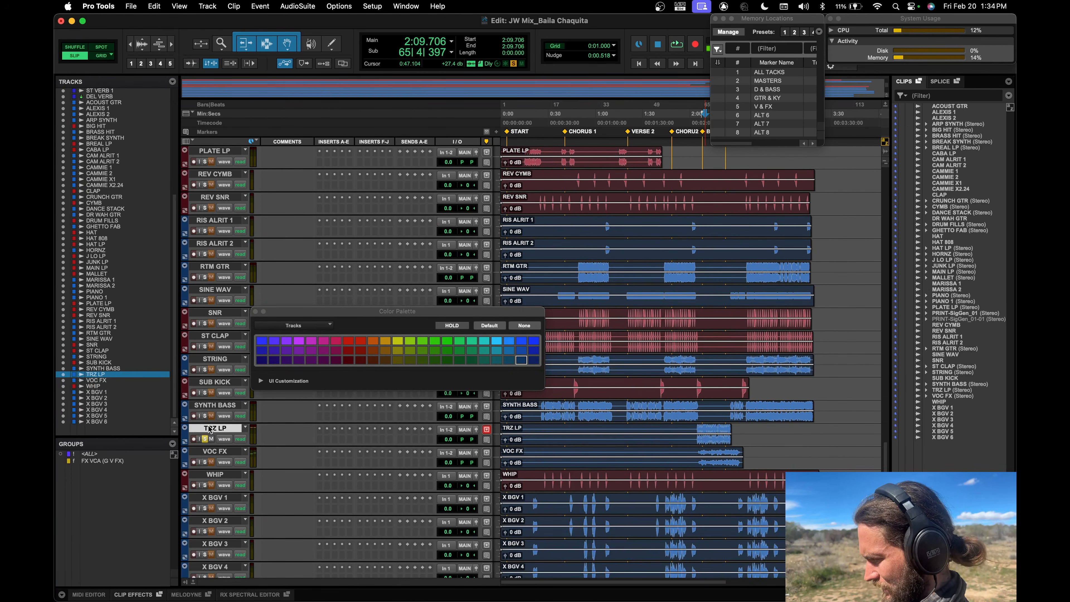
pyautogui.click(348, 359)
pyautogui.hotkey('shift', 's')
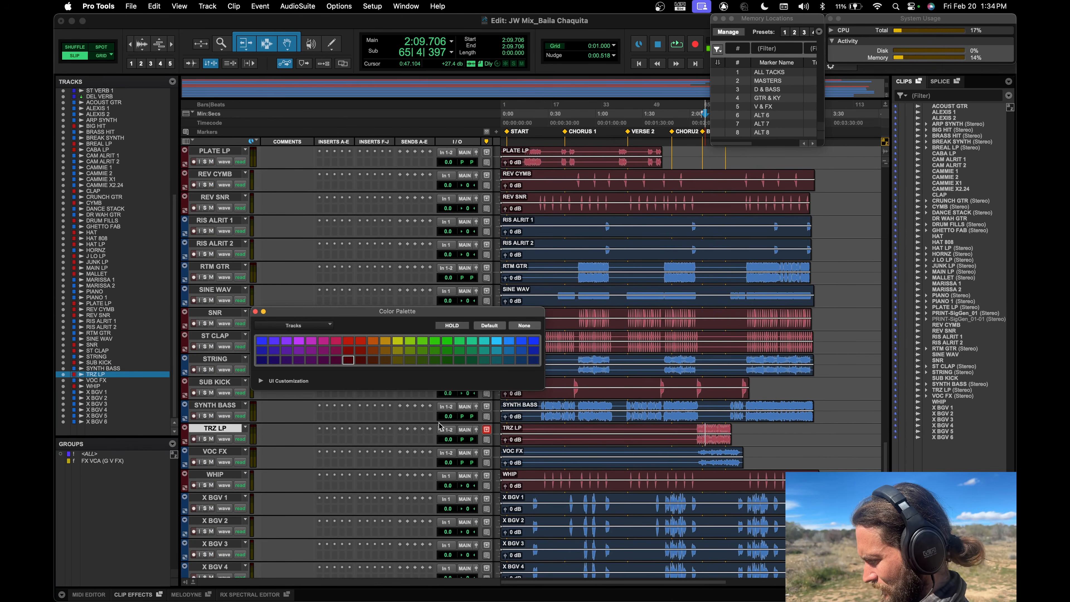
# Select the WHIP, TRZ LP, SUB KICK, ST CLAP, SNR, REV SNR, REV CYMB and PLATE LP tracks together.
pyautogui.scroll(-4, 438, 422)
pyautogui.scroll(6, 439, 422)
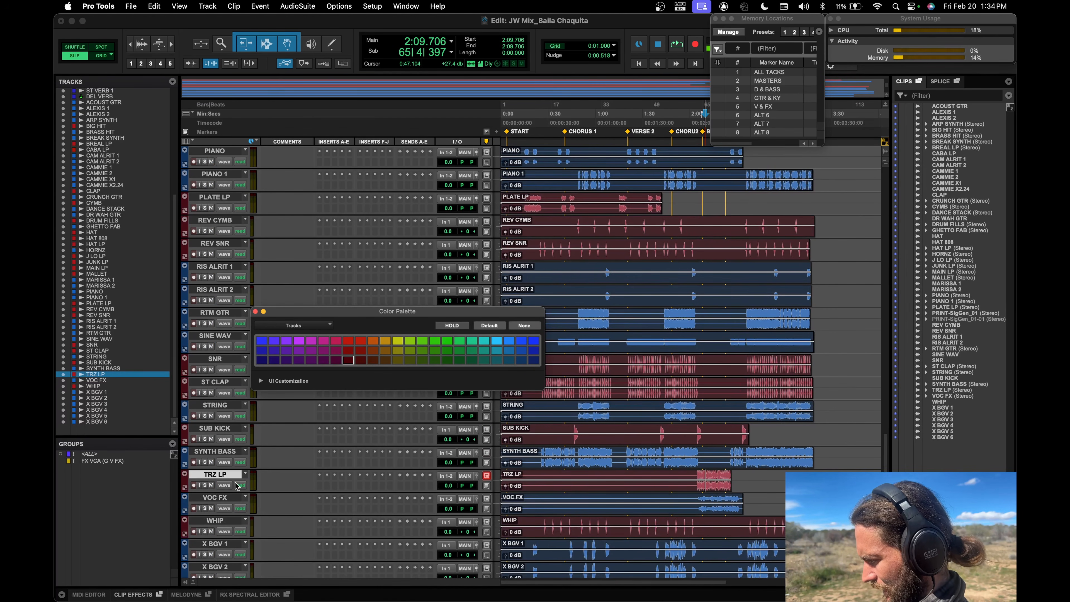
pyautogui.click(219, 521)
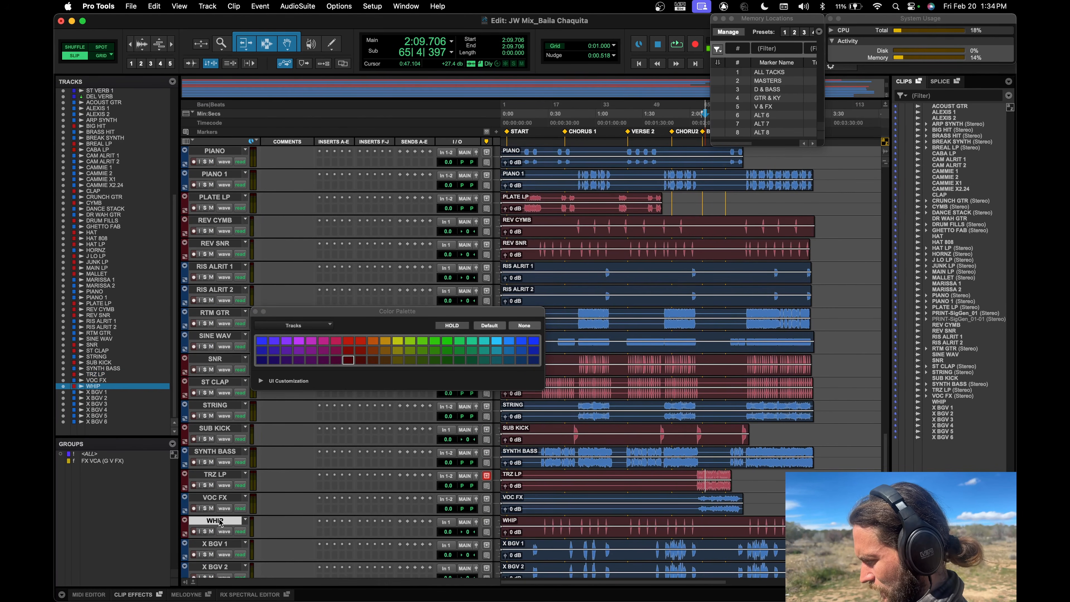
pyautogui.keyDown('super'); pyautogui.click(219, 476); pyautogui.keyUp('super')
pyautogui.keyDown('super'); pyautogui.click(216, 429); pyautogui.keyUp('super')
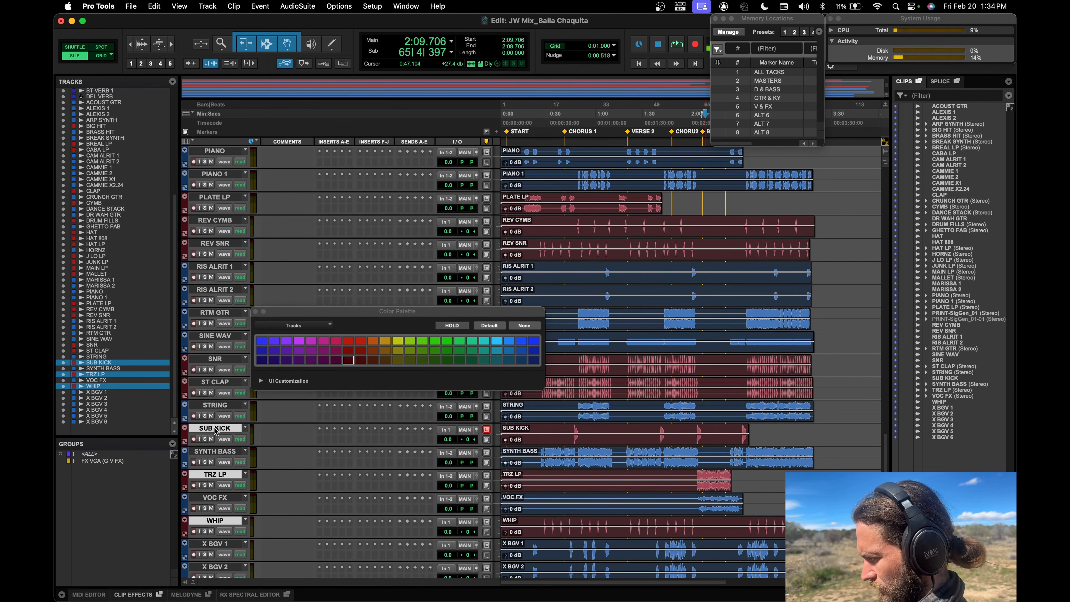
pyautogui.keyDown('super'); pyautogui.click(212, 383); pyautogui.keyUp('super')
pyautogui.keyDown('super'); pyautogui.click(212, 357); pyautogui.keyUp('super')
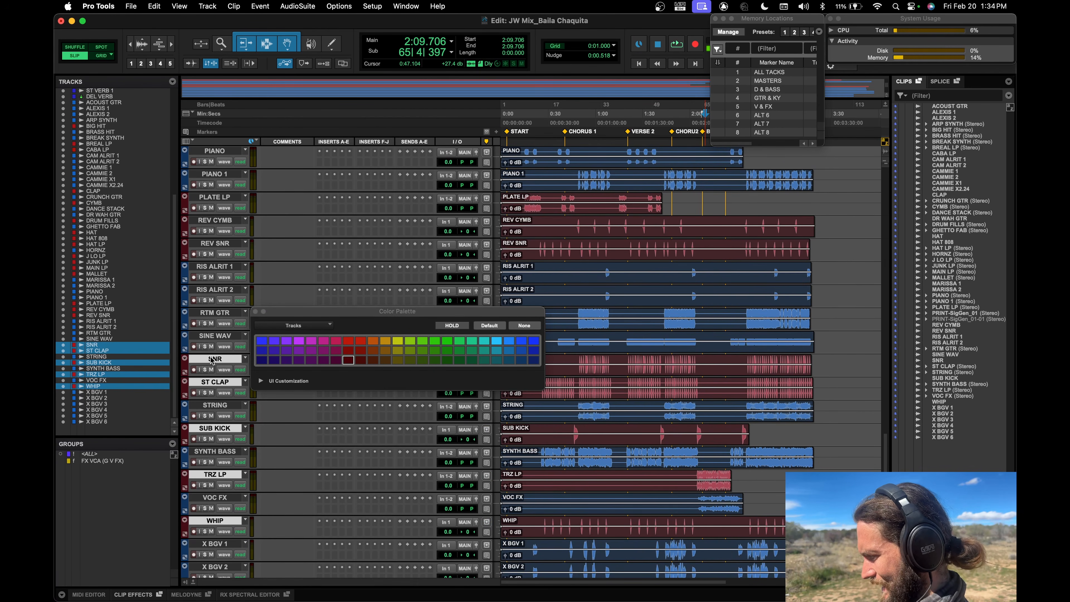
pyautogui.keyDown('super'); pyautogui.click(220, 246); pyautogui.keyUp('super')
pyautogui.keyDown('super'); pyautogui.click(217, 221); pyautogui.keyUp('super')
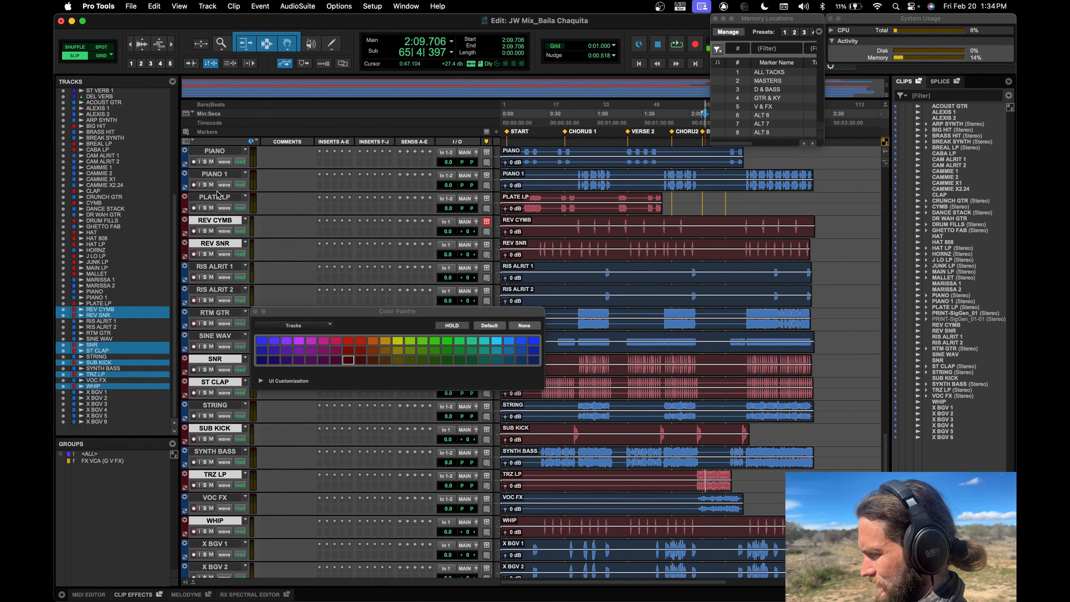
pyautogui.keyDown('super'); pyautogui.click(219, 196); pyautogui.keyUp('super')
# Add the MALLET, MAIN LP, JUNK LP, J LO LP, HAT LP, HAT 808 and HAT tracks to the selection.
pyautogui.scroll(4, 318, 245)
pyautogui.scroll(7, 317, 246)
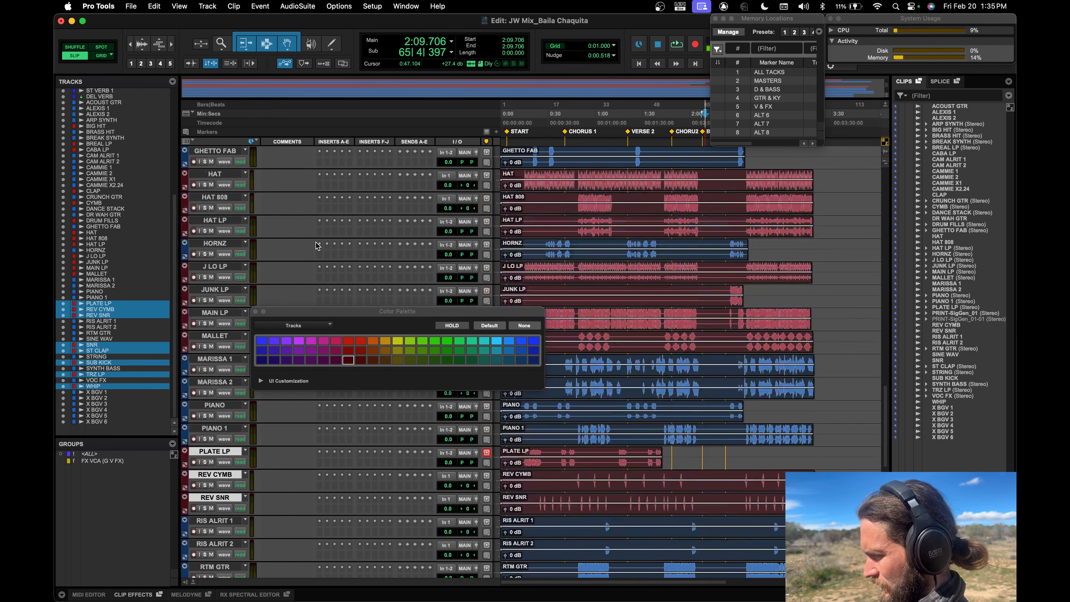
pyautogui.keyDown('super'); pyautogui.click(218, 336); pyautogui.keyUp('super')
pyautogui.keyDown('super'); pyautogui.click(217, 312); pyautogui.keyUp('super')
pyautogui.keyDown('super'); pyautogui.click(217, 290); pyautogui.keyUp('super')
pyautogui.keyDown('super'); pyautogui.click(216, 268); pyautogui.keyUp('super')
pyautogui.keyDown('super'); pyautogui.click(215, 220); pyautogui.keyUp('super')
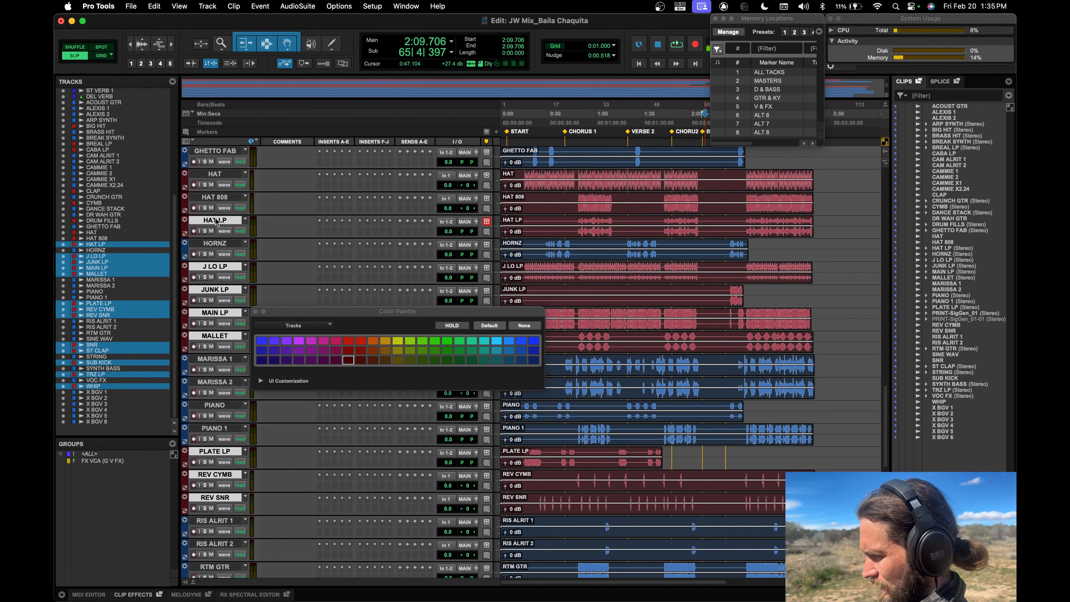
pyautogui.keyDown('super'); pyautogui.click(216, 196); pyautogui.keyUp('super')
pyautogui.keyDown('super'); pyautogui.click(216, 174); pyautogui.keyUp('super')
# Add the DRUM FILLS, CYMB, CLAP, CABA LP, BREAL LP and BIG HIT tracks to the selection.
pyautogui.scroll(7, 291, 194)
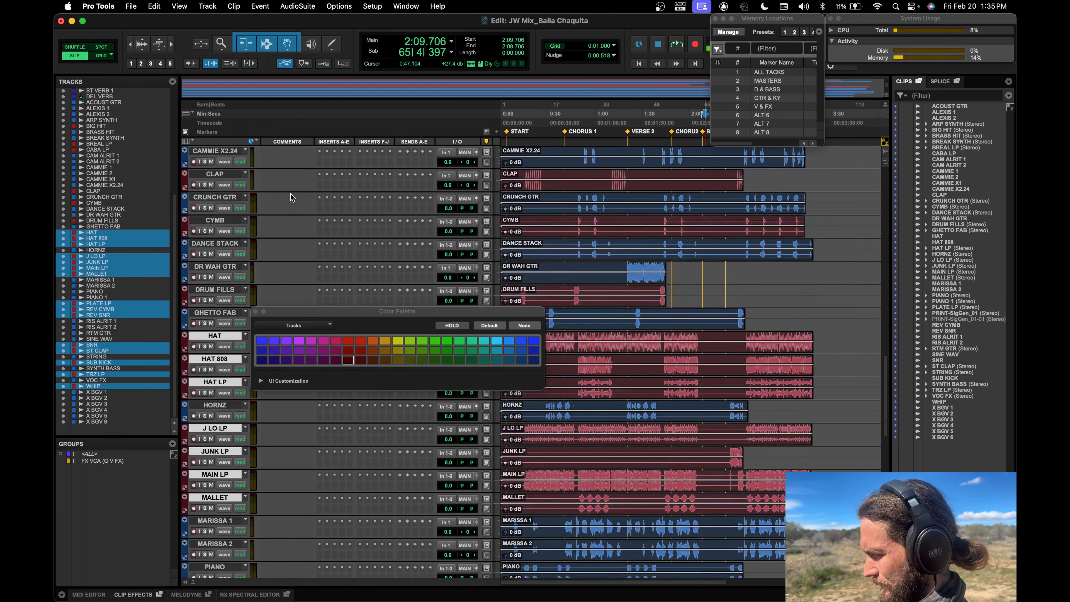
pyautogui.keyDown('super'); pyautogui.click(221, 290); pyautogui.keyUp('super')
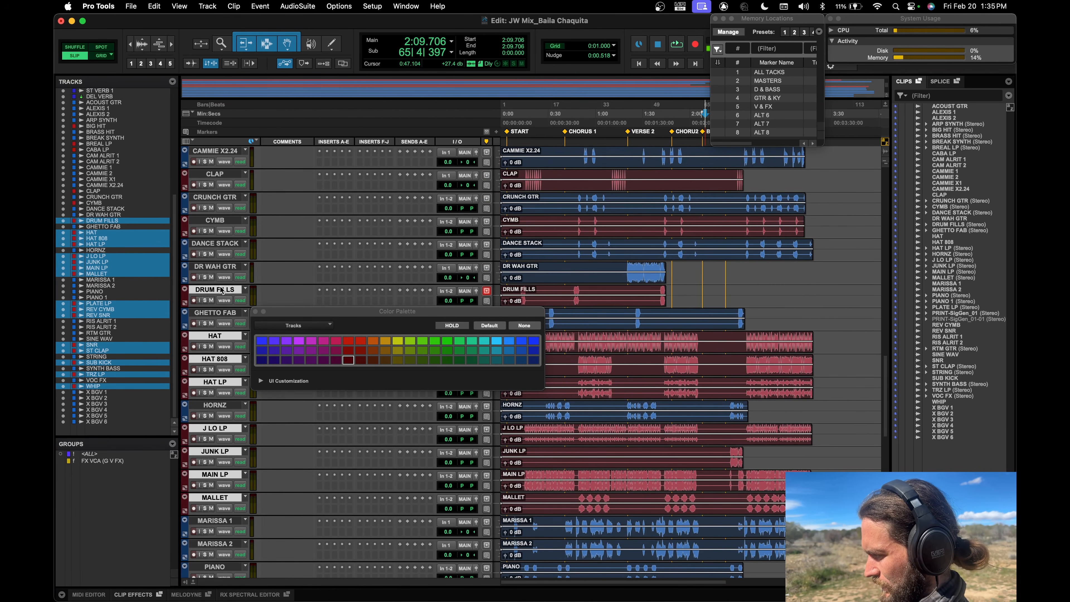
pyautogui.keyDown('super'); pyautogui.click(222, 217); pyautogui.keyUp('super')
pyautogui.keyDown('super'); pyautogui.click(223, 174); pyautogui.keyUp('super')
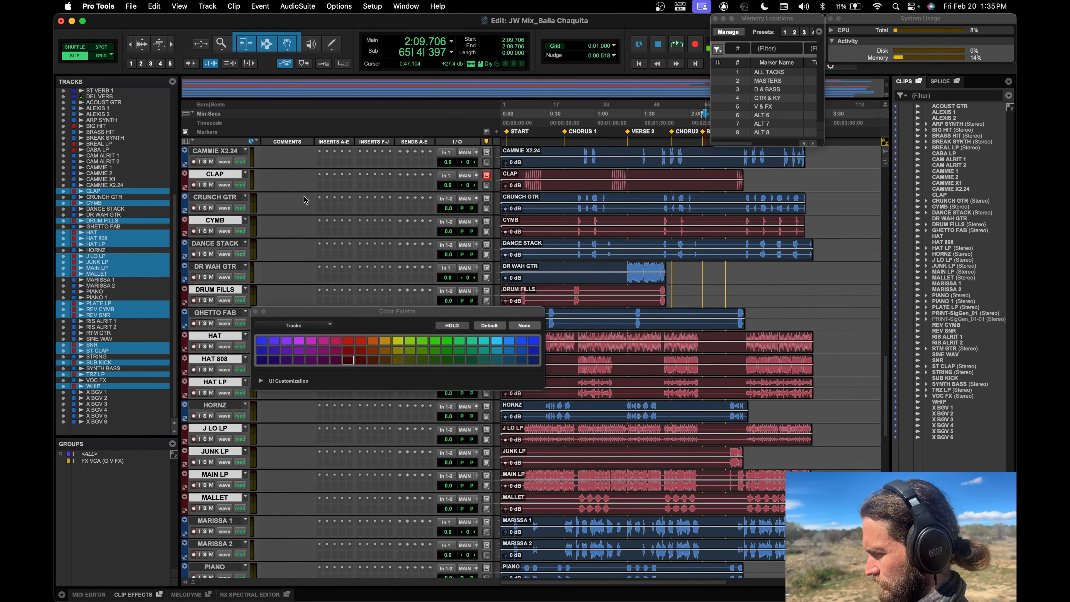
pyautogui.scroll(4, 306, 199)
pyautogui.scroll(7, 305, 199)
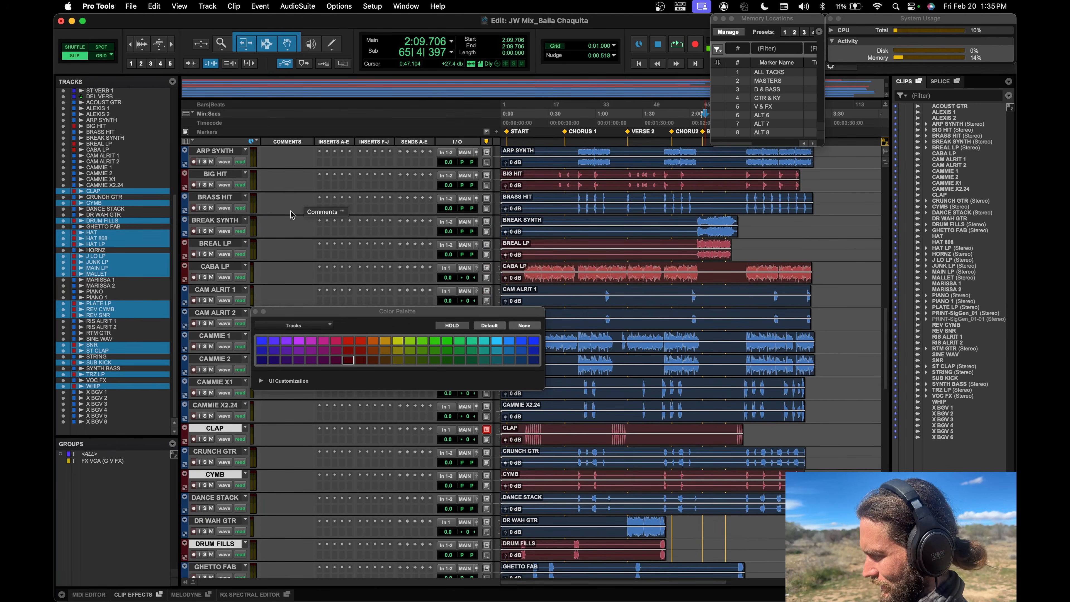
pyautogui.keyDown('super'); pyautogui.click(222, 266); pyautogui.keyUp('super')
pyautogui.keyDown('super'); pyautogui.click(221, 245); pyautogui.keyUp('super')
pyautogui.keyDown('super'); pyautogui.click(220, 175); pyautogui.keyUp('super')
# Move all selected dark red drum tracks together between the G V FX and DRM AUX tracks, and shift the Color Palette clear of the tracks.
pyautogui.scroll(9, 295, 206)
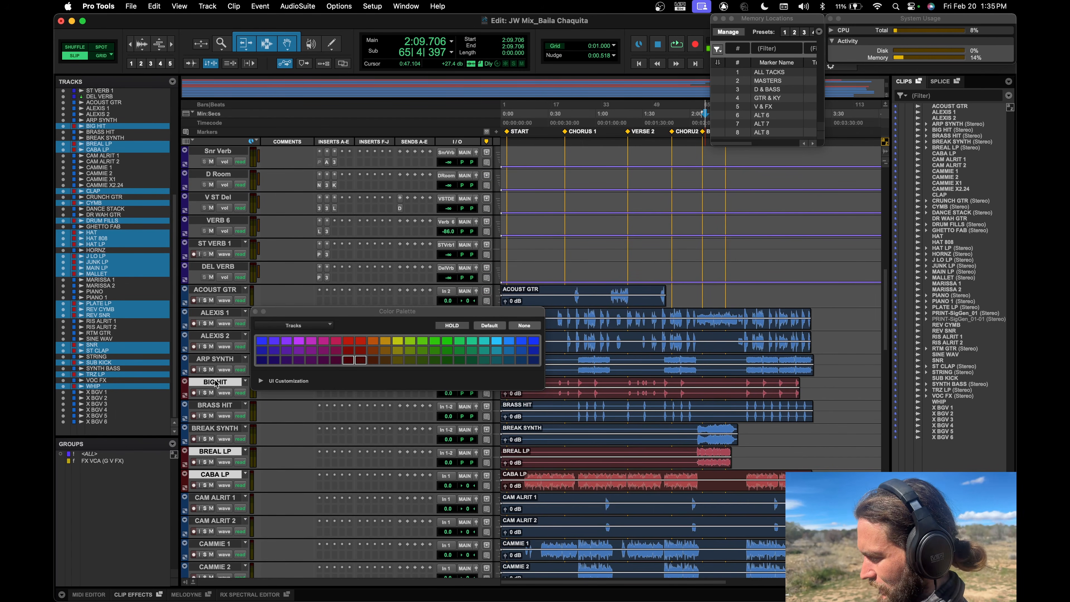
pyautogui.moveTo(217, 383); pyautogui.dragTo(239, 360)
pyautogui.moveTo(306, 312); pyautogui.dragTo(324, 167)
pyautogui.scroll(-5, 598, 293)
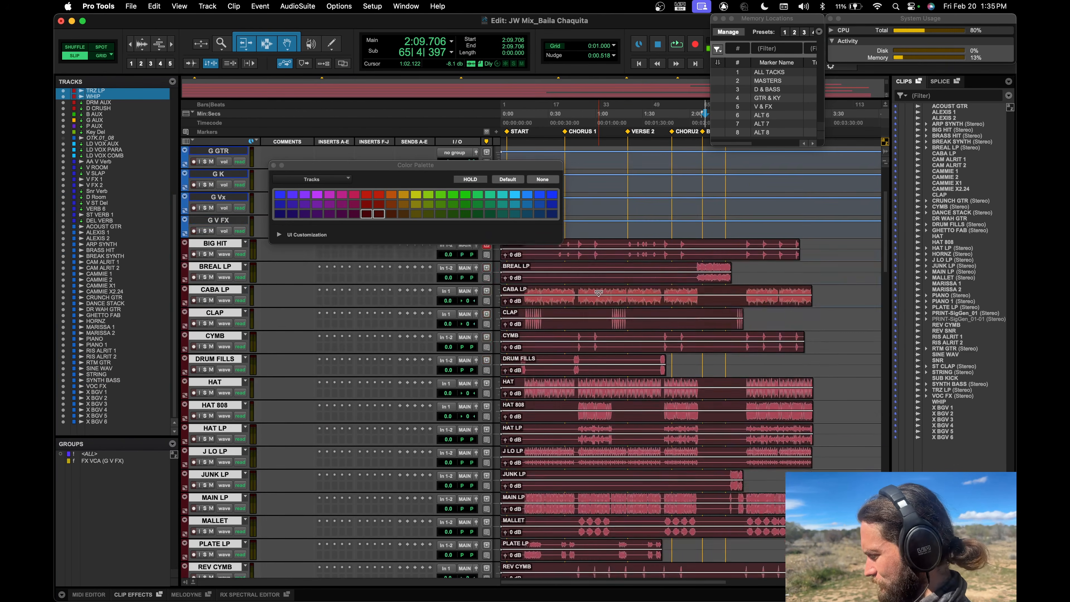
pyautogui.scroll(-4, 598, 293)
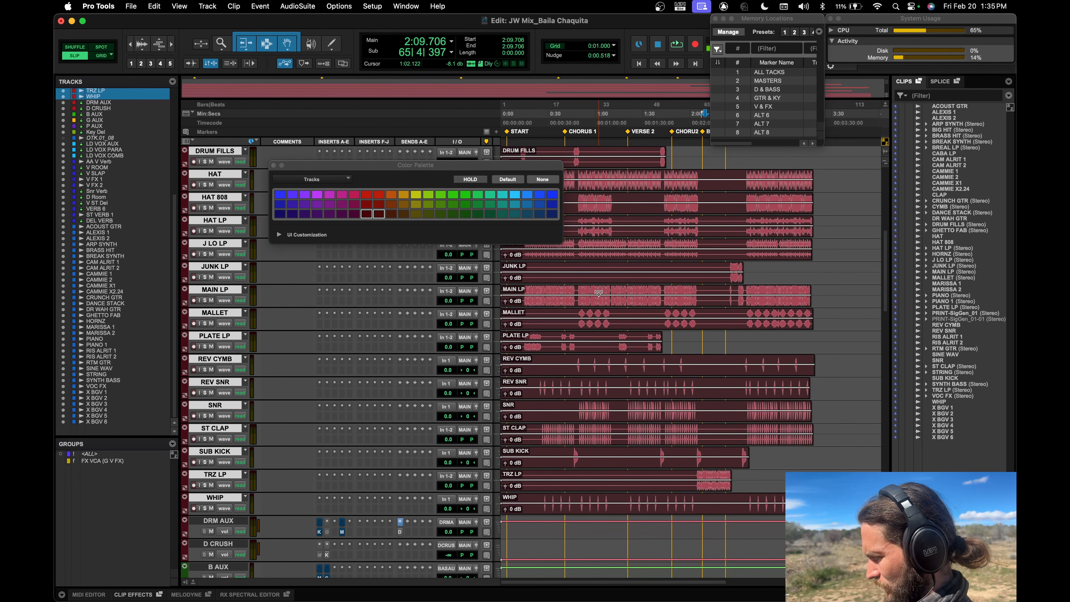
pyautogui.moveTo(307, 170); pyautogui.dragTo(246, 72)
pyautogui.scroll(3, 298, 380)
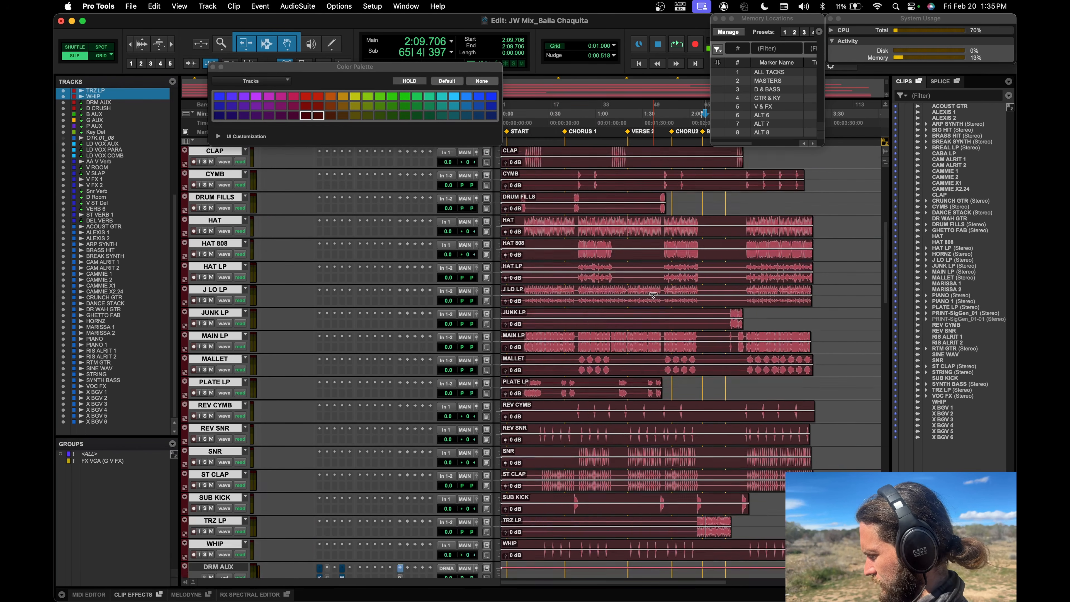
# Move the MAIN LP track to the start of the drum tracks, directly below G V FX and above BIG HIT.
pyautogui.click(236, 379)
pyautogui.scroll(5, 227, 253)
pyautogui.moveTo(222, 135); pyautogui.dragTo(242, 332)
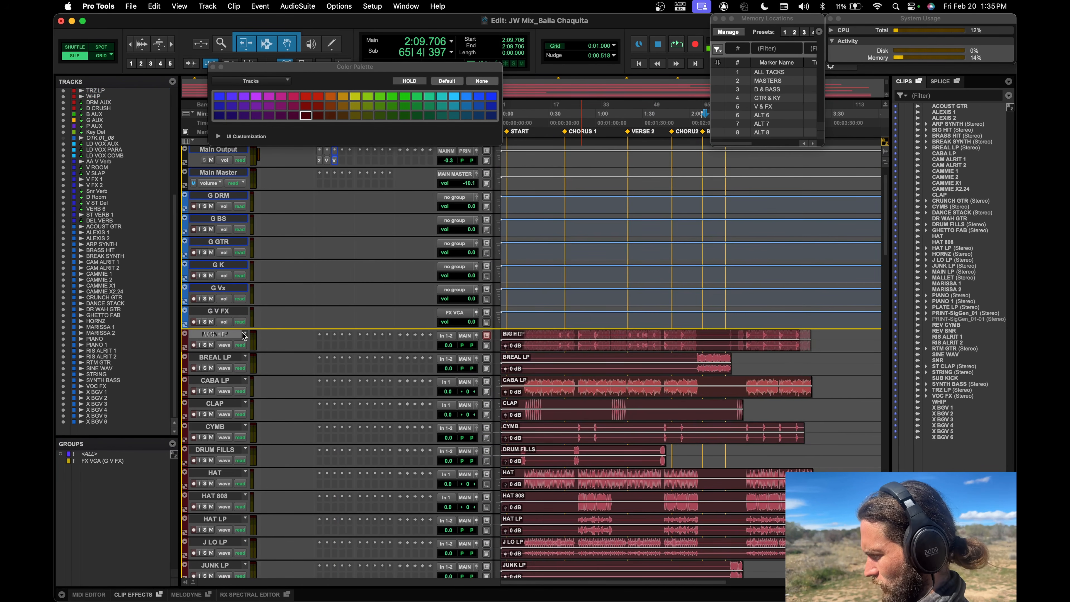
# Audition the MAIN LP track in solo from about 0:19.4, then take it out of solo.
pyautogui.click(531, 333)
pyautogui.hotkey('shift', 's')
pyautogui.press('space')
pyautogui.press('space')
pyautogui.hotkey('shift', 's')
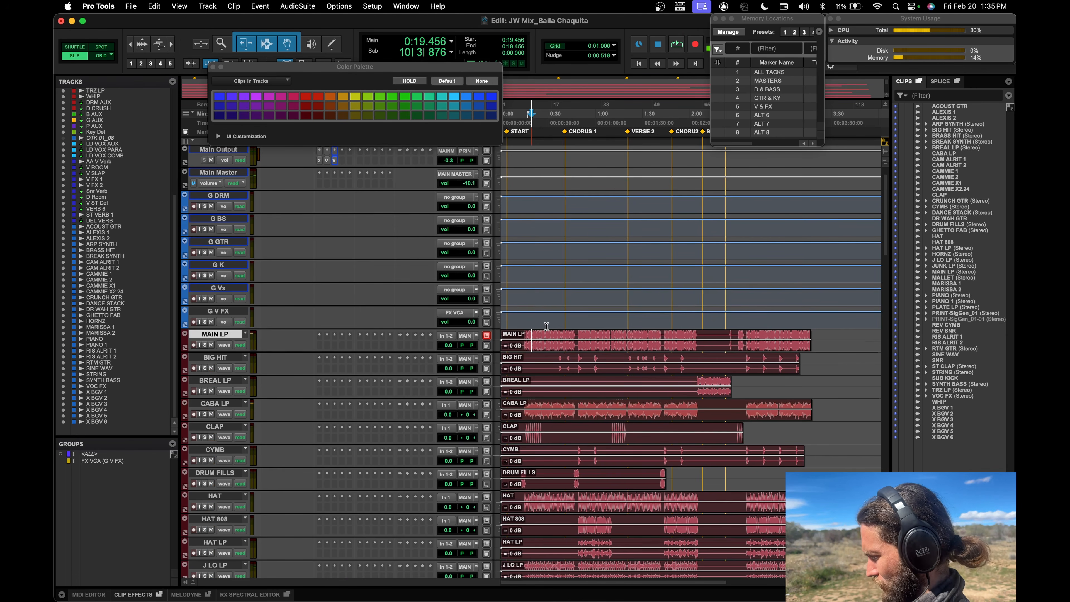
# Place the edit cursor at about 0:13.3 on the DRUM FILLS track and move that track above MAIN LP.
pyautogui.scroll(-3, 546, 326)
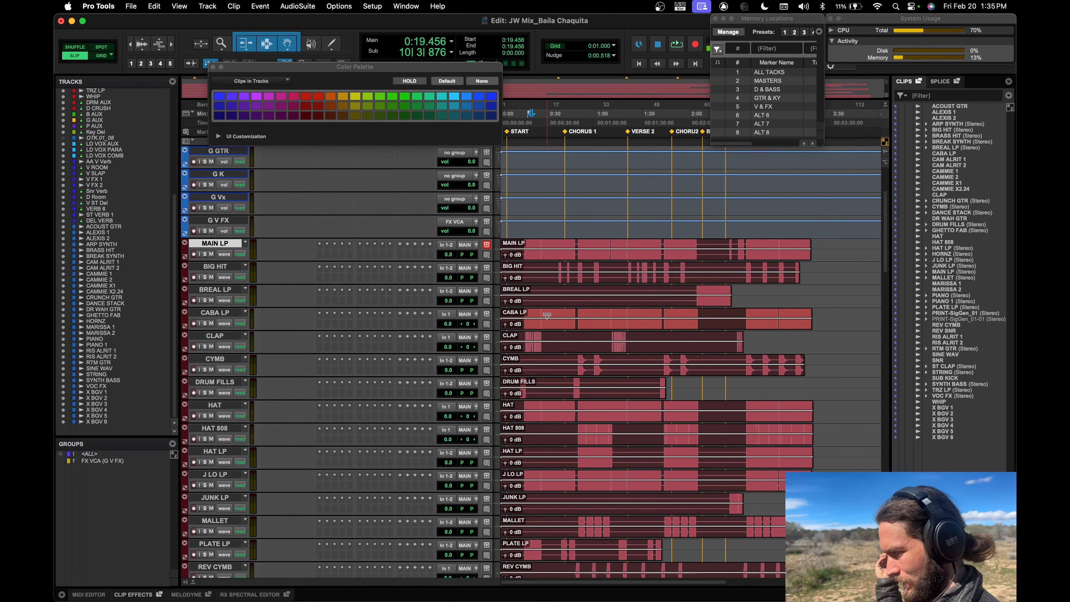
pyautogui.scroll(-7, 547, 321)
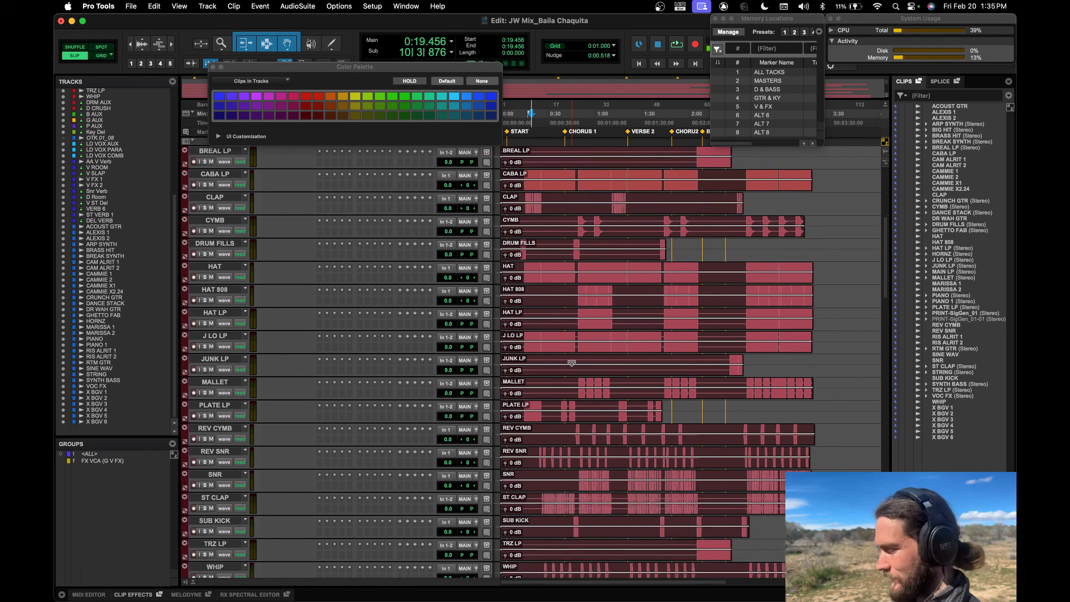
pyautogui.scroll(-1, 572, 363)
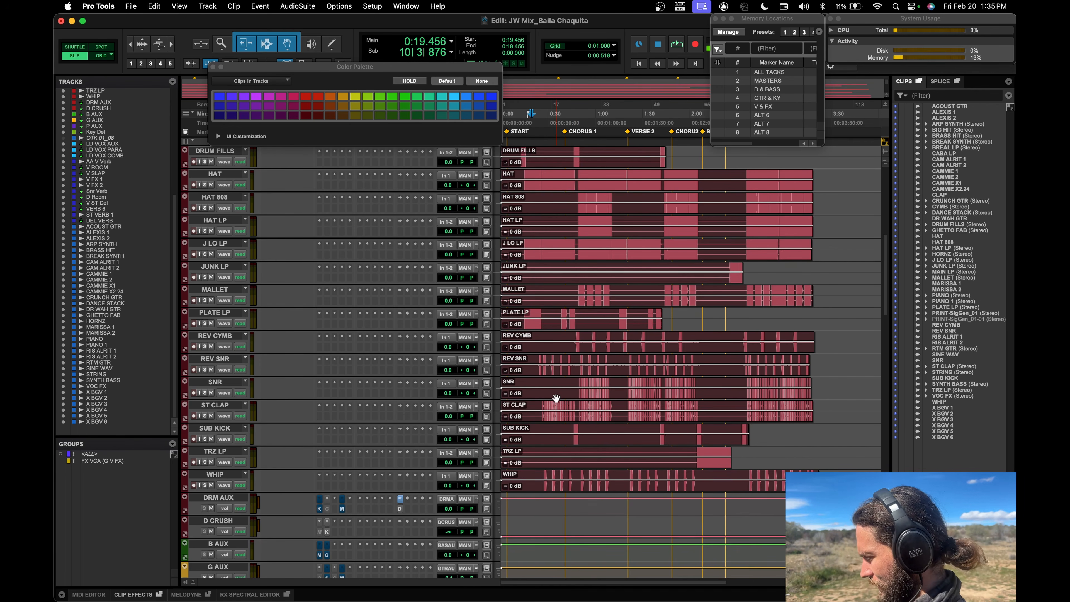
pyautogui.scroll(3, 562, 328)
pyautogui.scroll(5, 561, 328)
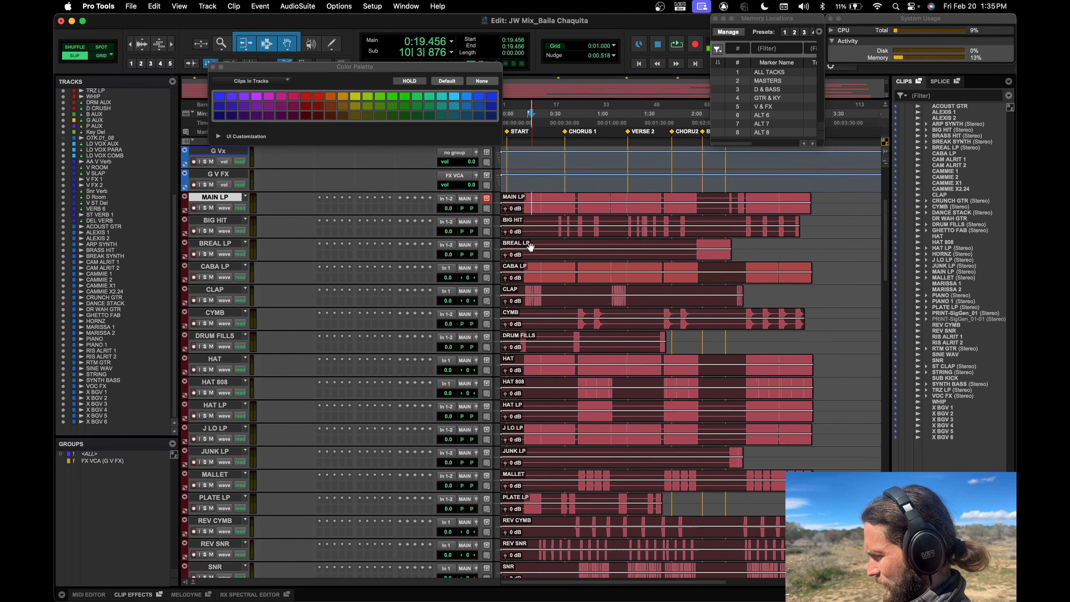
pyautogui.scroll(-2, 542, 364)
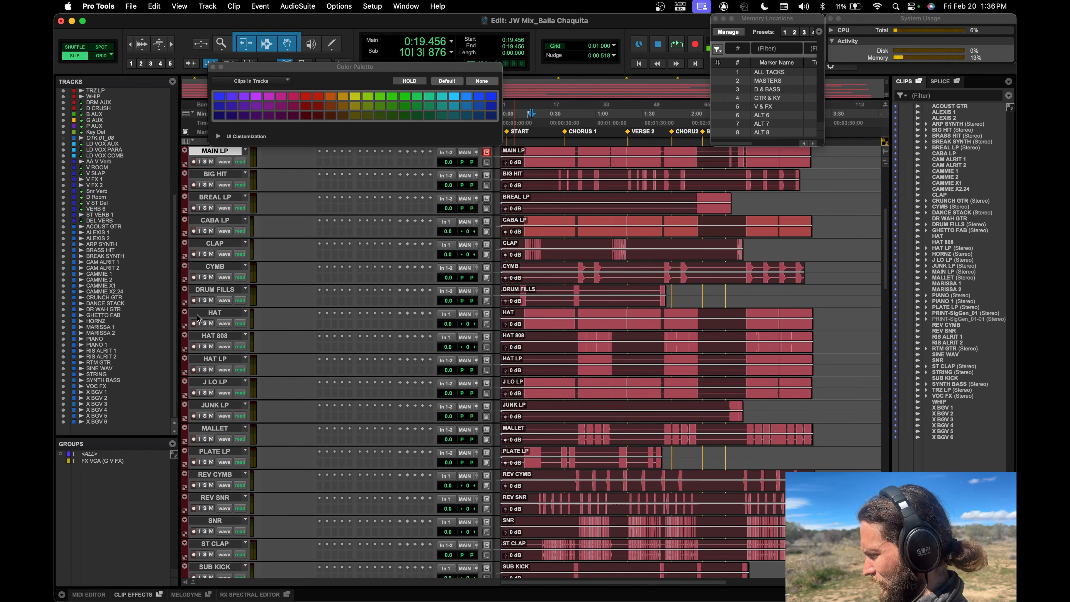
pyautogui.click(522, 288)
pyautogui.press('super+bracketright')
pyautogui.press('super+bracketright')
pyautogui.press('super+bracketright')
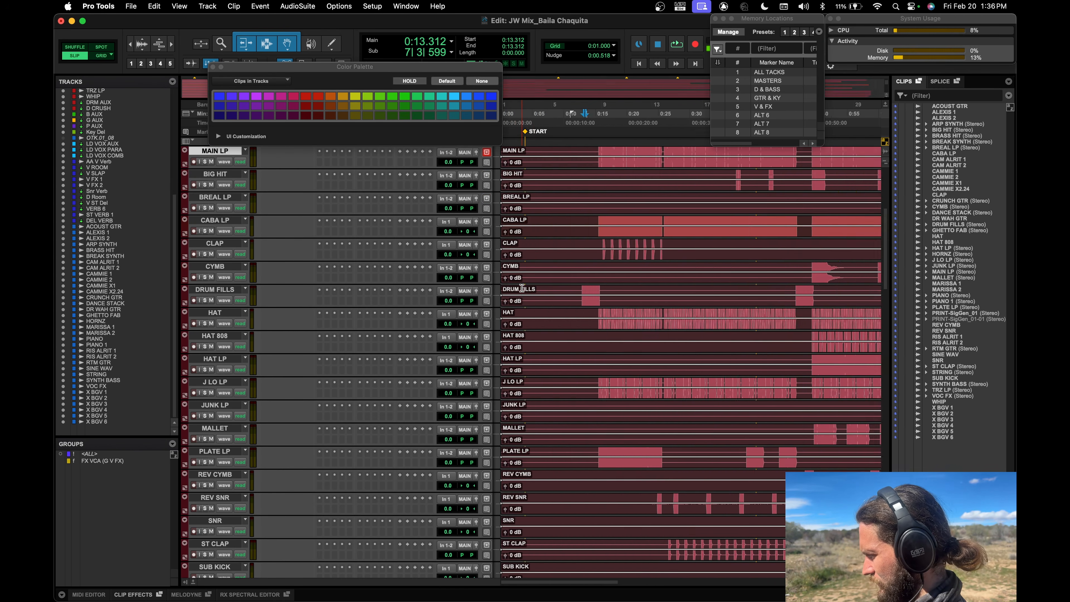
pyautogui.moveTo(220, 293); pyautogui.dragTo(215, 153)
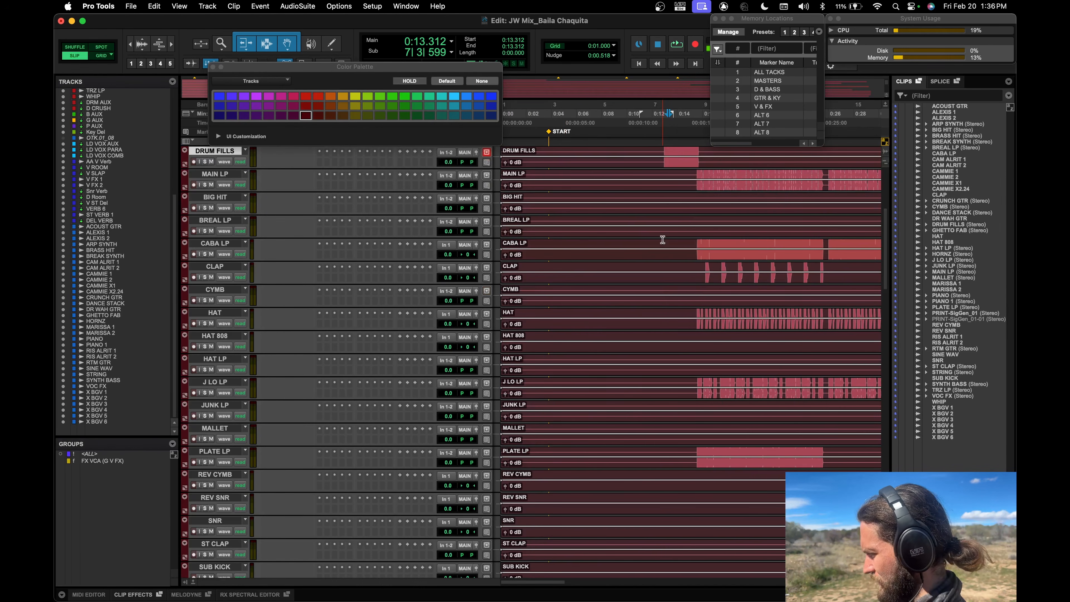
# Reorder the CABA LP, HAT and J LO LP tracks so they follow directly below MAIN LP in that sequence.
pyautogui.scroll(-10, 687, 303)
pyautogui.scroll(11, 686, 302)
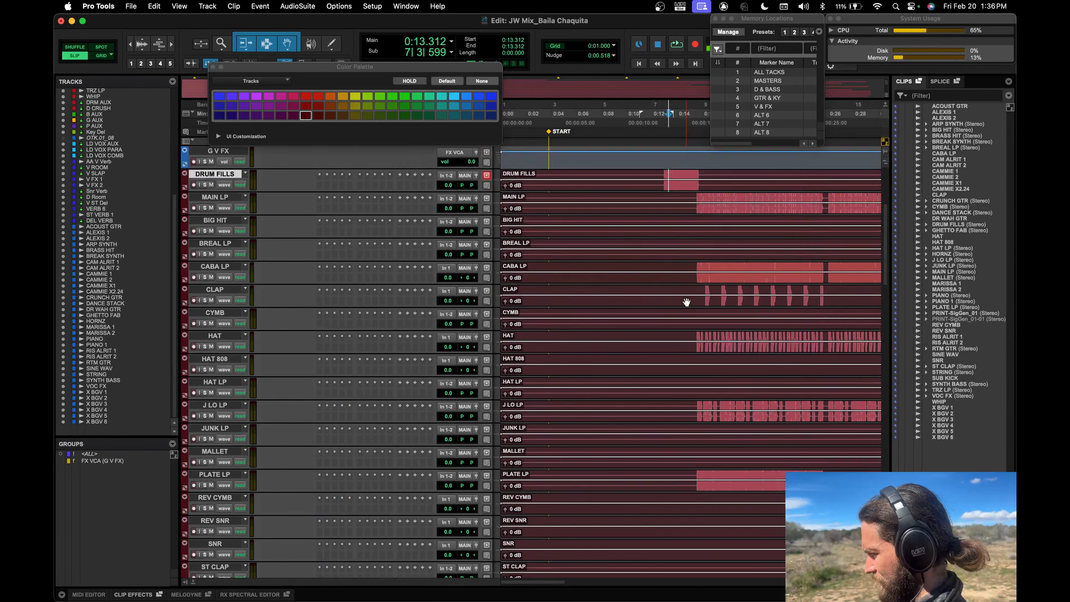
pyautogui.press('super+bracketleft')
pyautogui.press('super+bracketleft')
pyautogui.moveTo(212, 271); pyautogui.dragTo(216, 223)
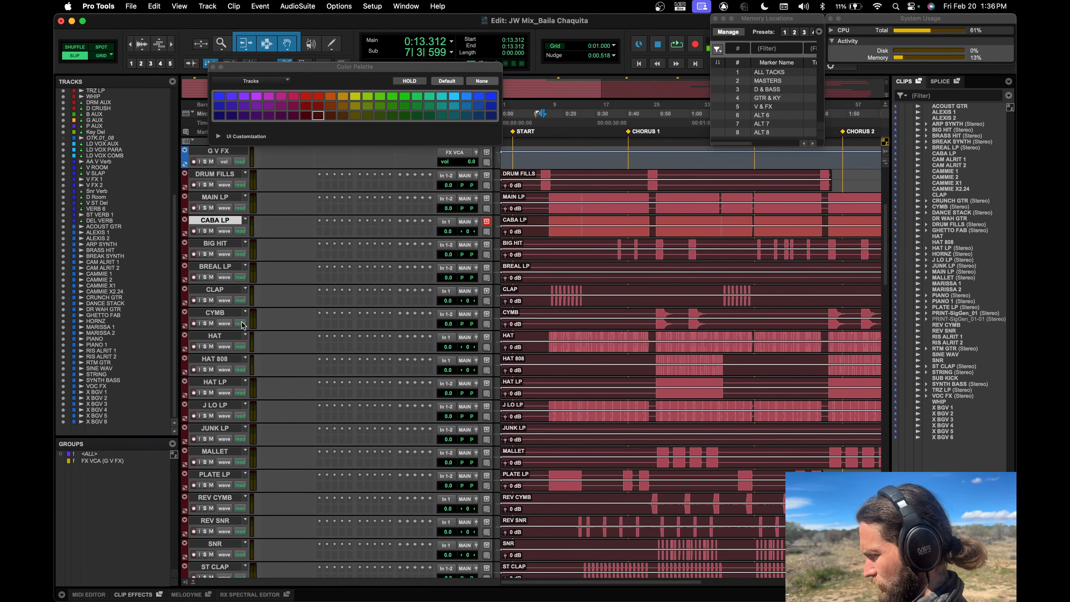
pyautogui.moveTo(226, 336); pyautogui.dragTo(225, 241)
pyautogui.moveTo(219, 406); pyautogui.dragTo(212, 267)
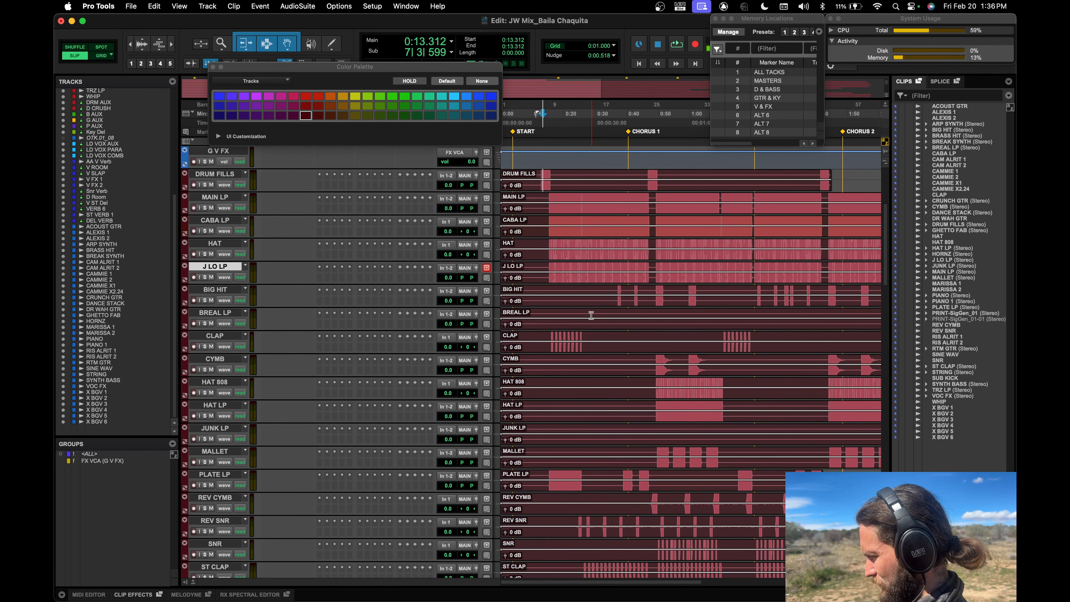
# Move the PLATE LP track directly below J LO LP and the CLAP track directly below PLATE LP.
pyautogui.scroll(-5, 591, 315)
pyautogui.moveTo(227, 361); pyautogui.dragTo(215, 174)
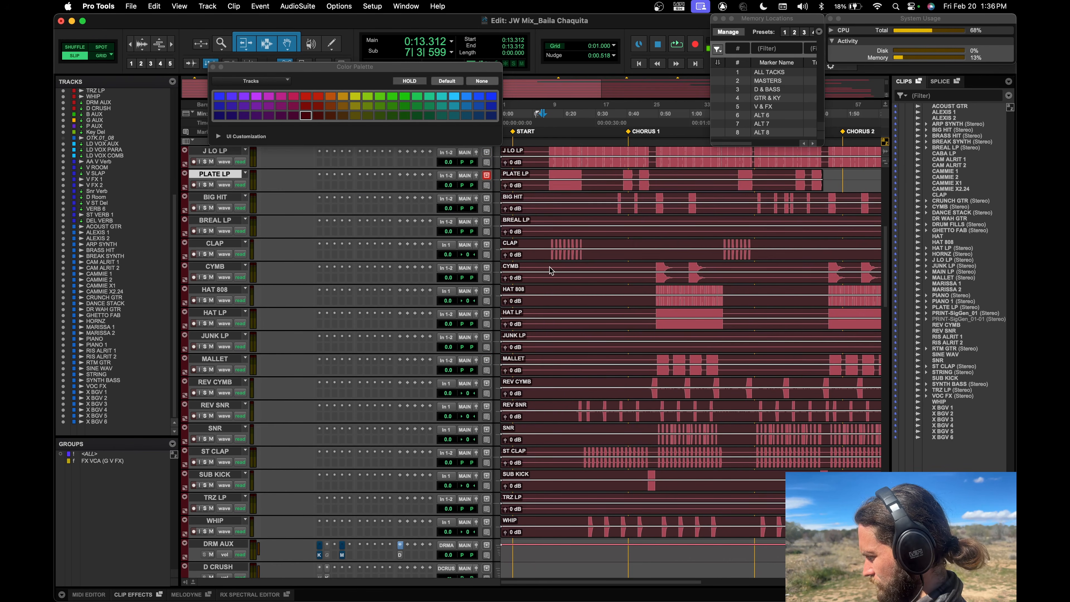
pyautogui.moveTo(234, 245); pyautogui.dragTo(230, 196)
# Audition the MAIN LP, CABA LP, HAT, J LO LP and PLATE LP tracks together in solo from about 0:17.1, and clear their solos.
pyautogui.scroll(5, 557, 271)
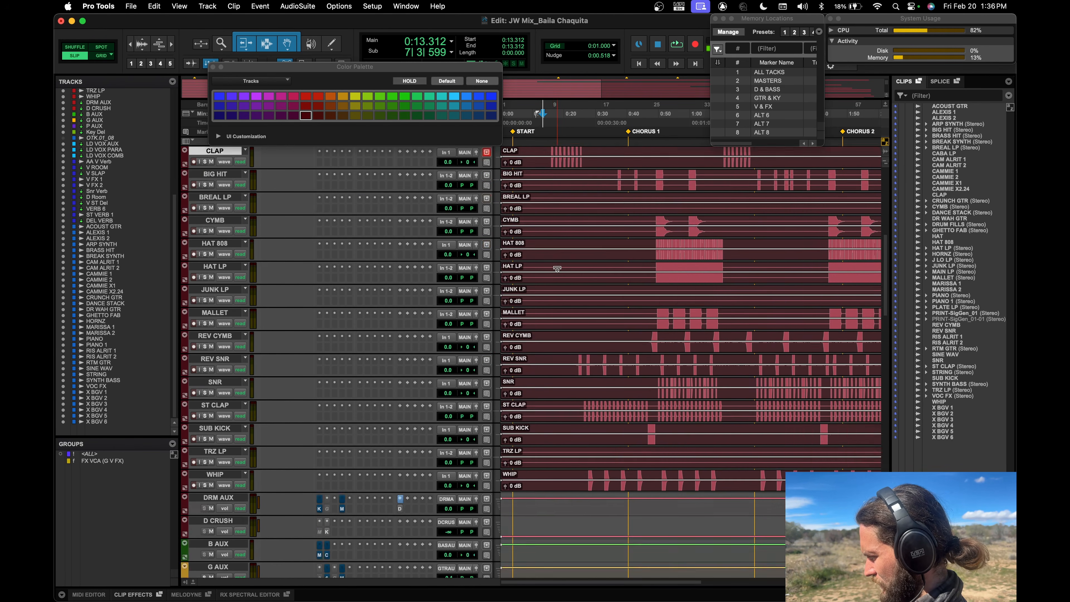
pyautogui.click(554, 219)
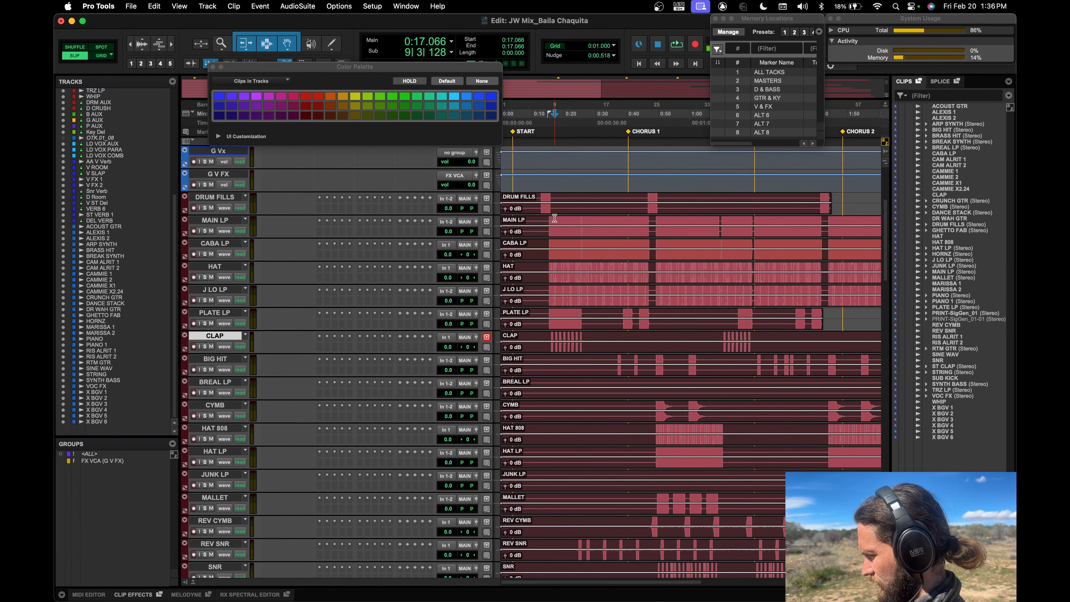
pyautogui.hotkey('shift', 's')
pyautogui.press('space')
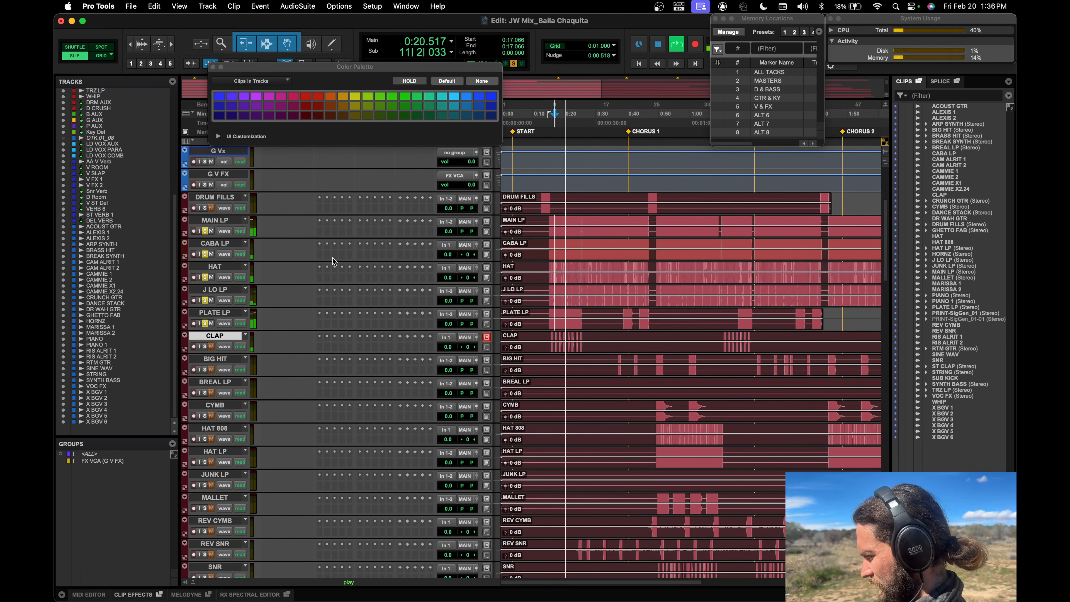
pyautogui.scroll(-5, 593, 357)
pyautogui.scroll(-1, 593, 358)
pyautogui.press('space')
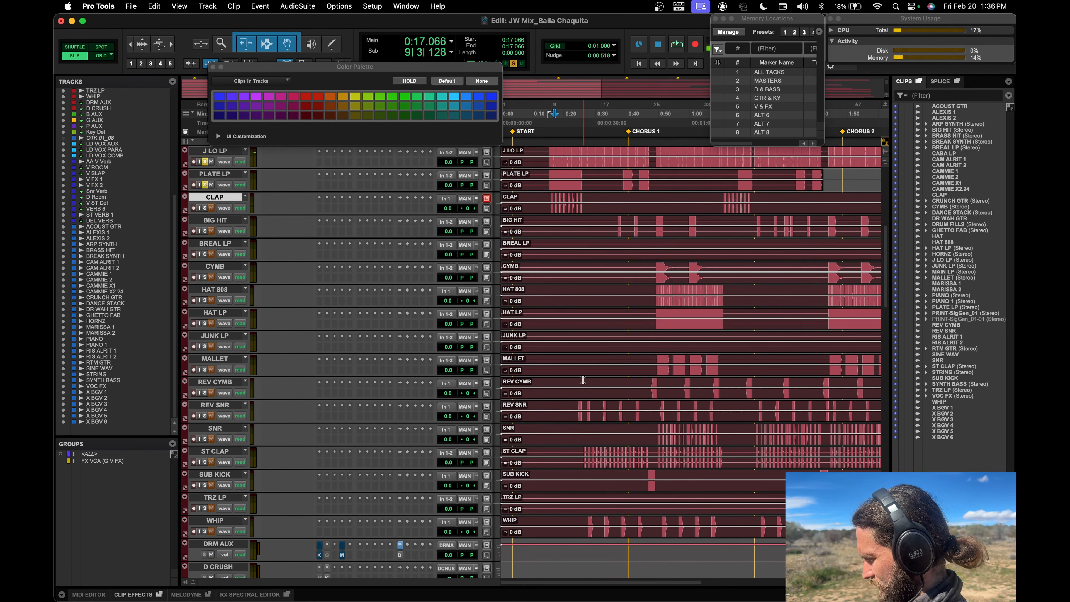
pyautogui.press('r')
pyautogui.scroll(6, 568, 394)
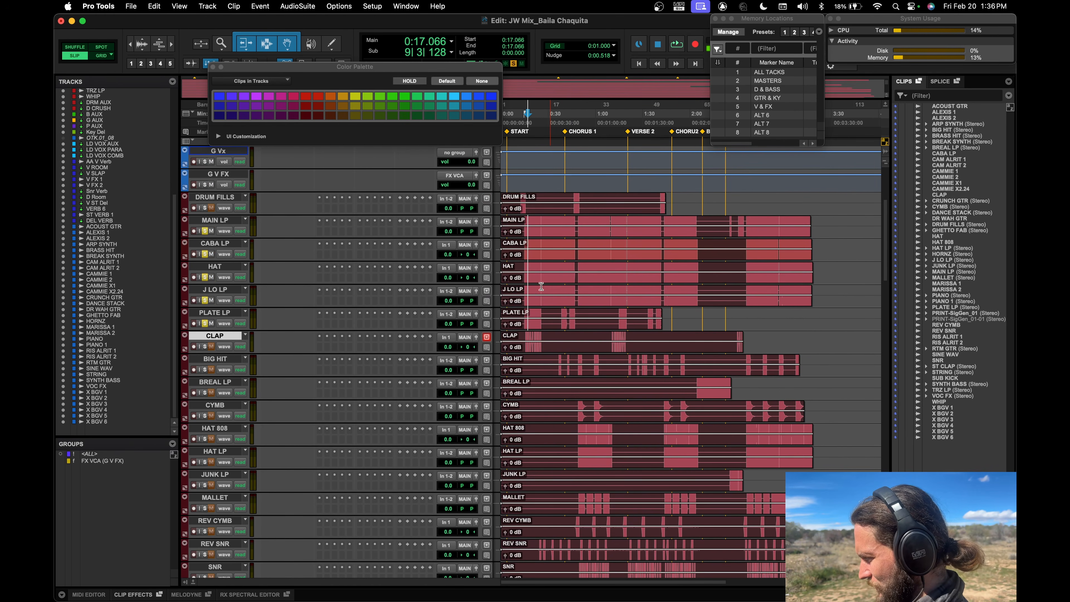
pyautogui.hotkey('alt', 'shift', 's')
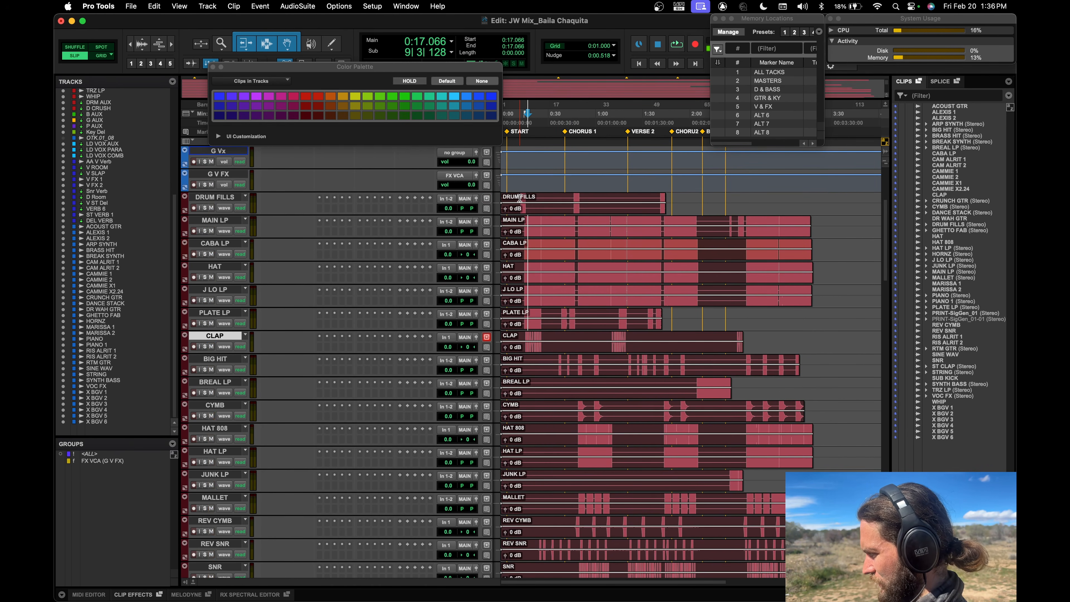
# Audition the DRUM FILLS track in solo from about 0:12.3, stop playback and clear its solo.
pyautogui.click(521, 198)
pyautogui.hotkey('shift', 's')
pyautogui.press('space')
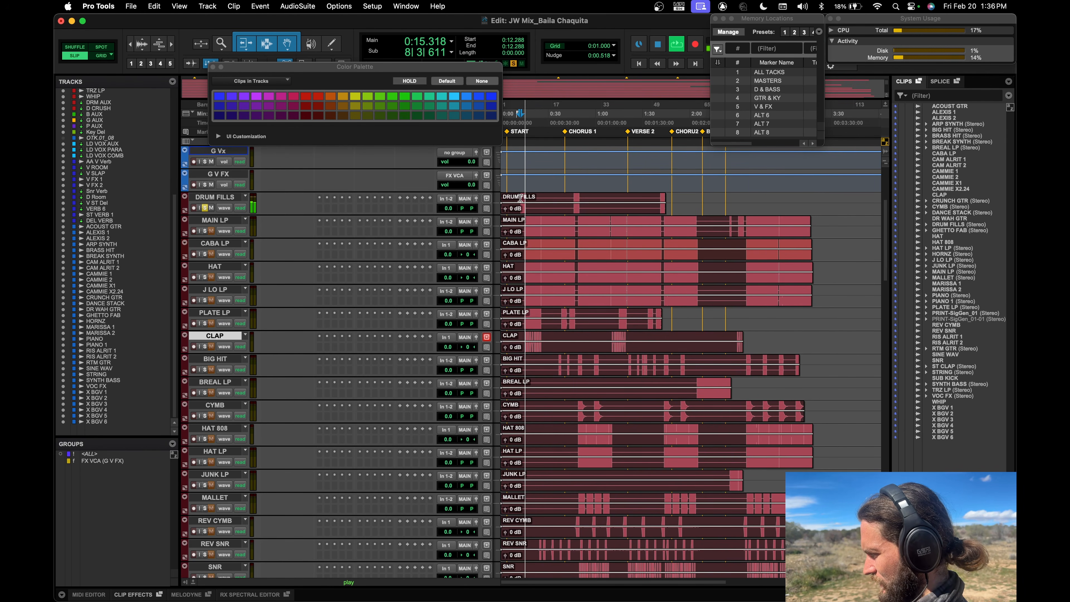
pyautogui.press('space')
pyautogui.hotkey('shift', 's')
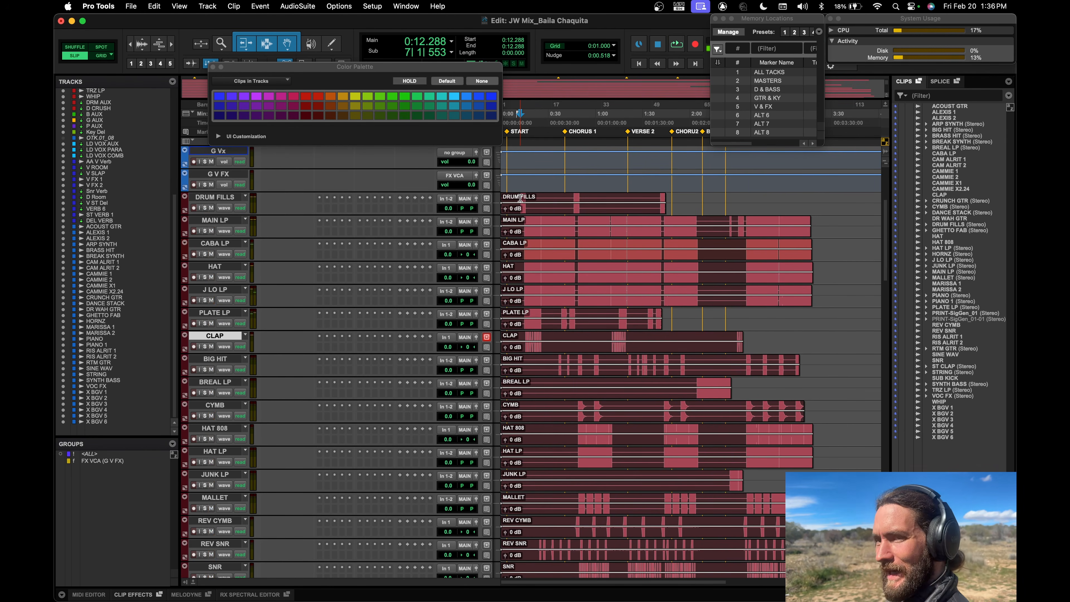
# Reorder the REV SNR, ST CLAP and WHIP tracks so they follow directly below CLAP in that sequence.
pyautogui.scroll(-6, 540, 267)
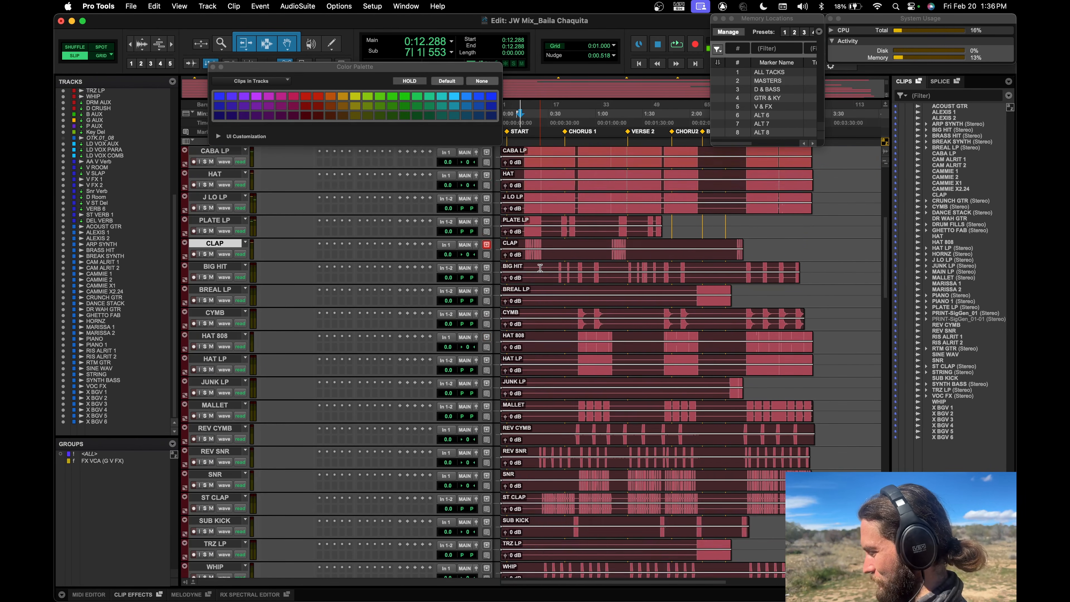
pyautogui.scroll(-1, 540, 267)
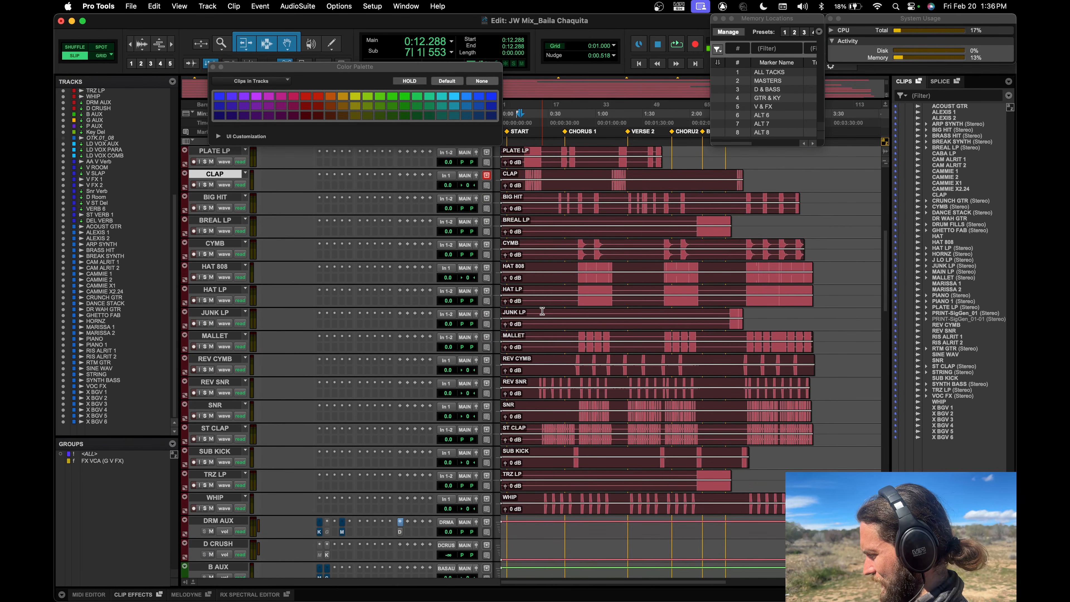
pyautogui.moveTo(230, 387); pyautogui.dragTo(224, 202)
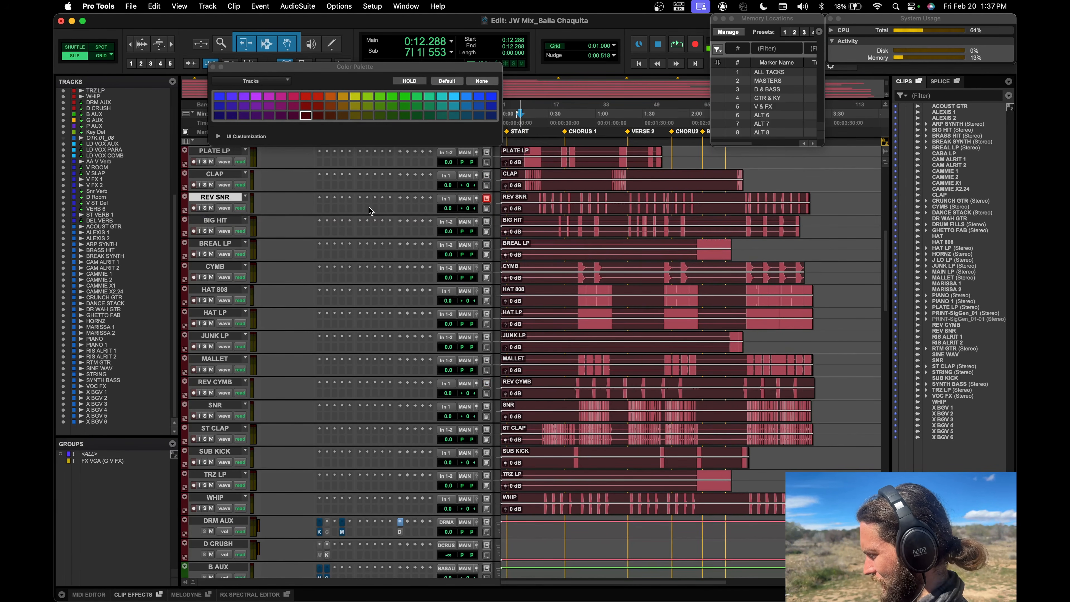
pyautogui.moveTo(221, 429); pyautogui.dragTo(235, 222)
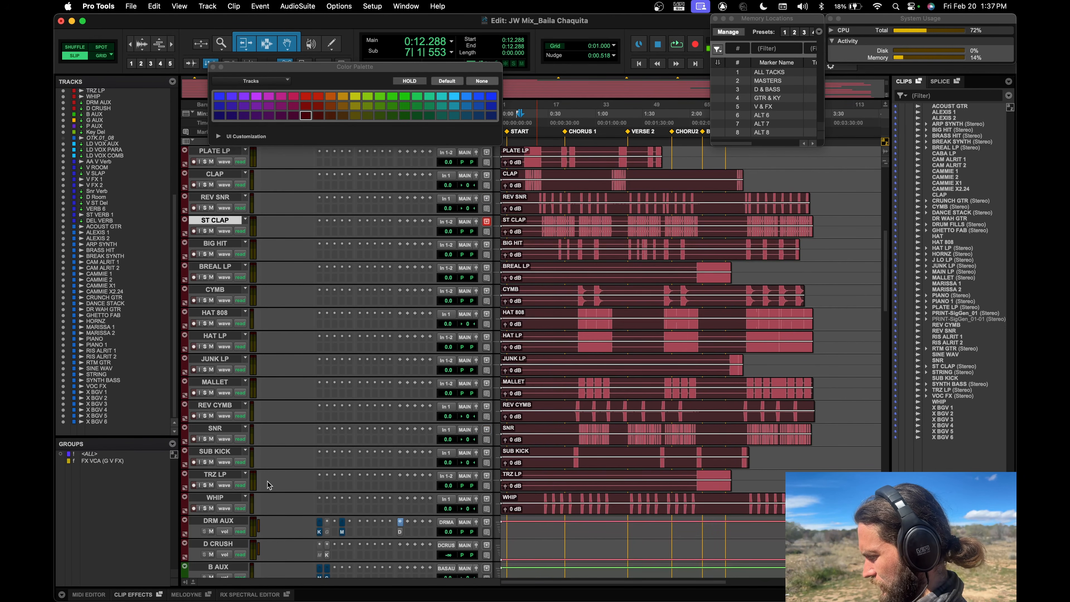
pyautogui.moveTo(217, 501); pyautogui.dragTo(222, 247)
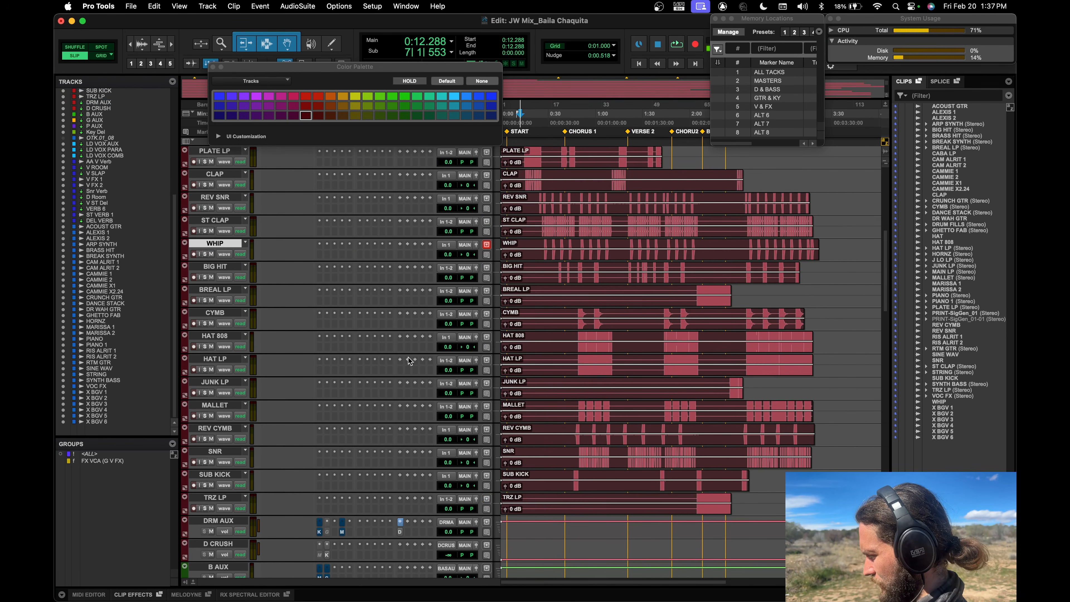
# Move the SUB KICK track above CYMB, and place BREAL LP and JUNK LP below TRZ LP at the end of the drum tracks.
pyautogui.moveTo(221, 471); pyautogui.dragTo(221, 332)
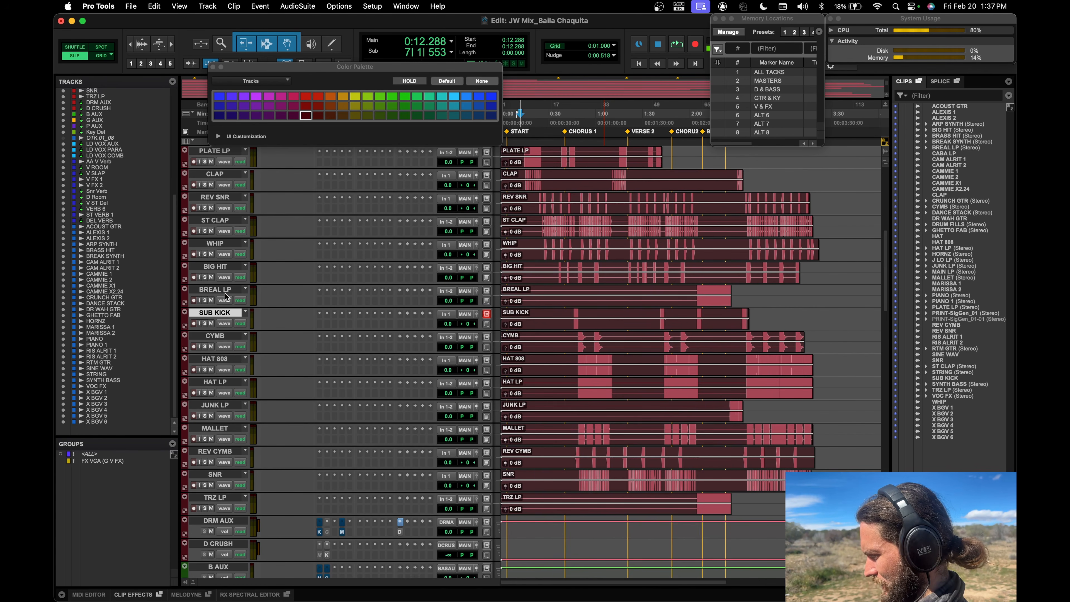
pyautogui.moveTo(227, 296); pyautogui.dragTo(244, 523)
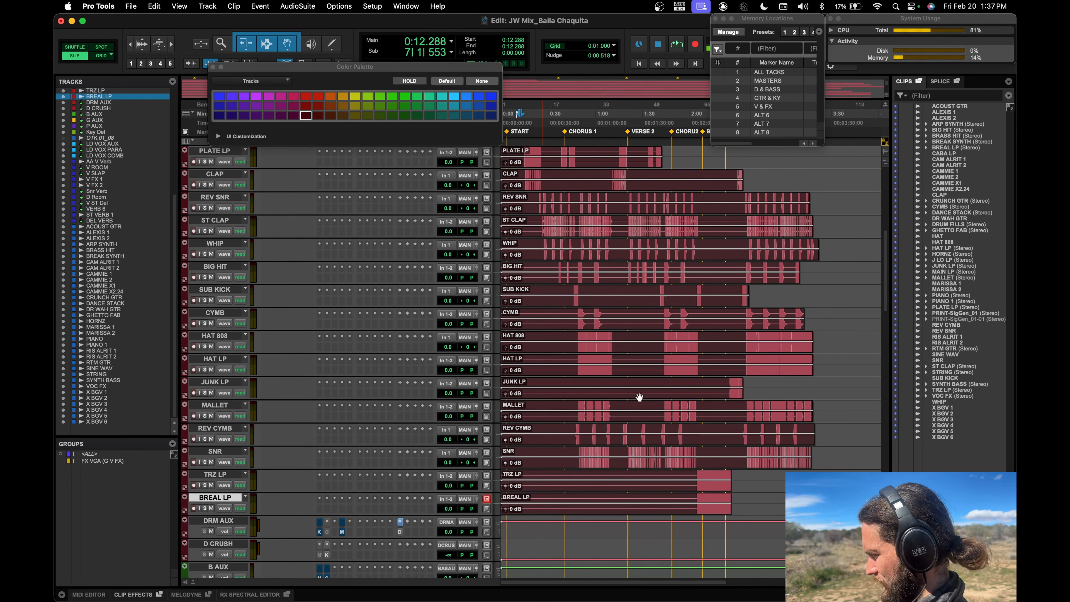
pyautogui.moveTo(231, 384); pyautogui.dragTo(238, 509)
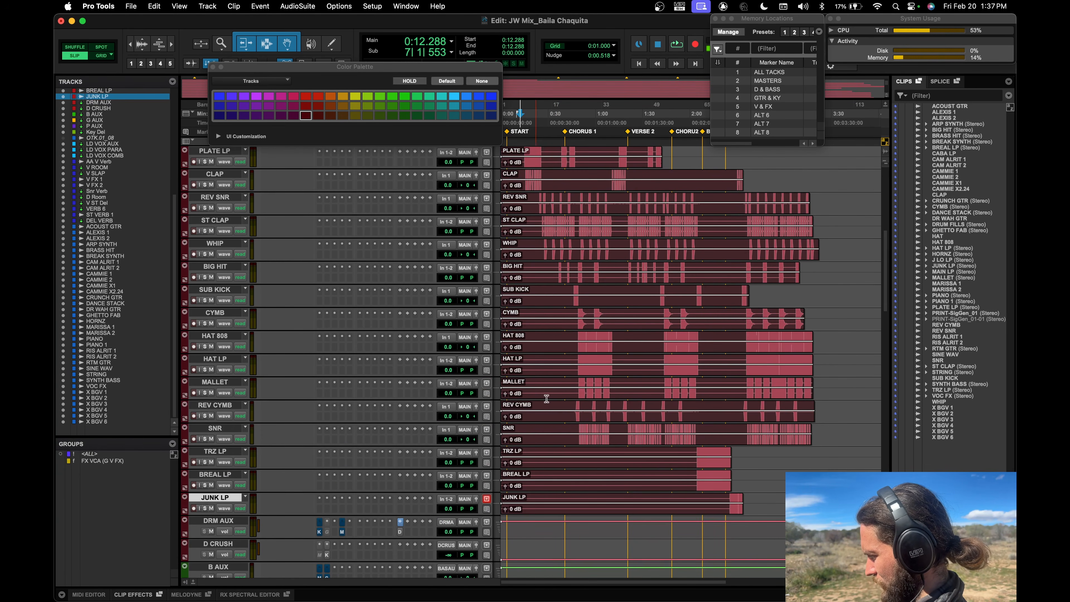
# Route the outputs of all drum tracks from DRUM FILLS through JUNK LP to the DRM bus and clear the track selection.
pyautogui.scroll(1, 587, 355)
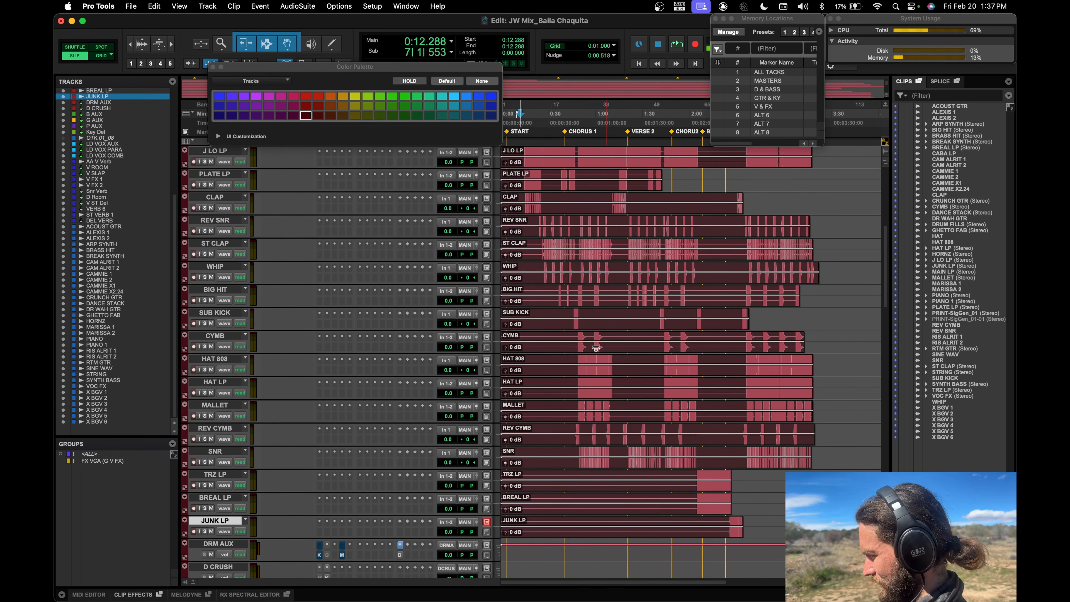
pyautogui.scroll(4, 559, 282)
pyautogui.scroll(-3, 530, 228)
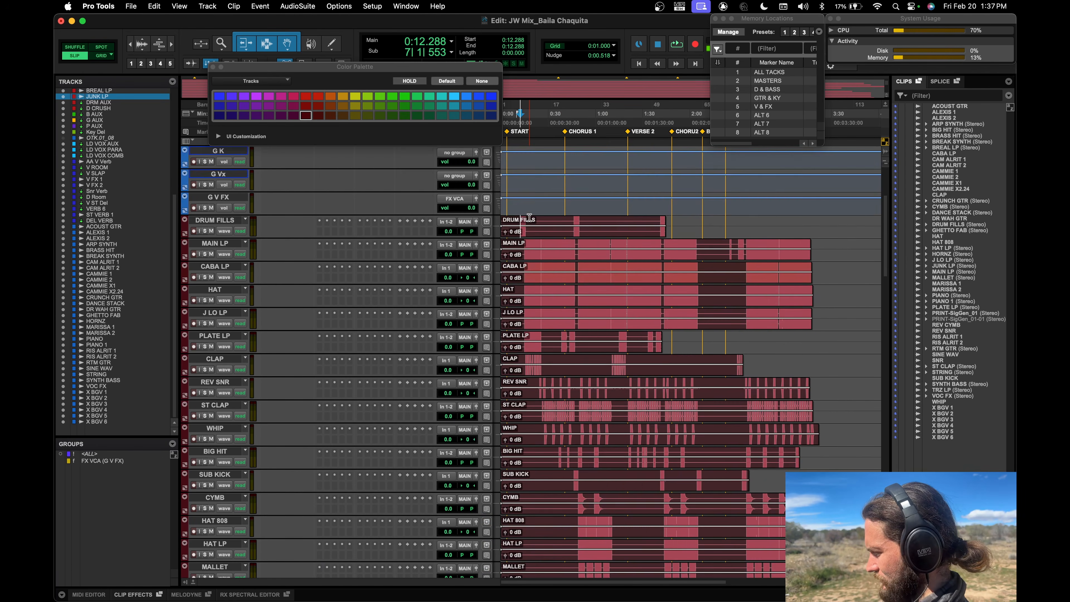
pyautogui.scroll(-4, 574, 305)
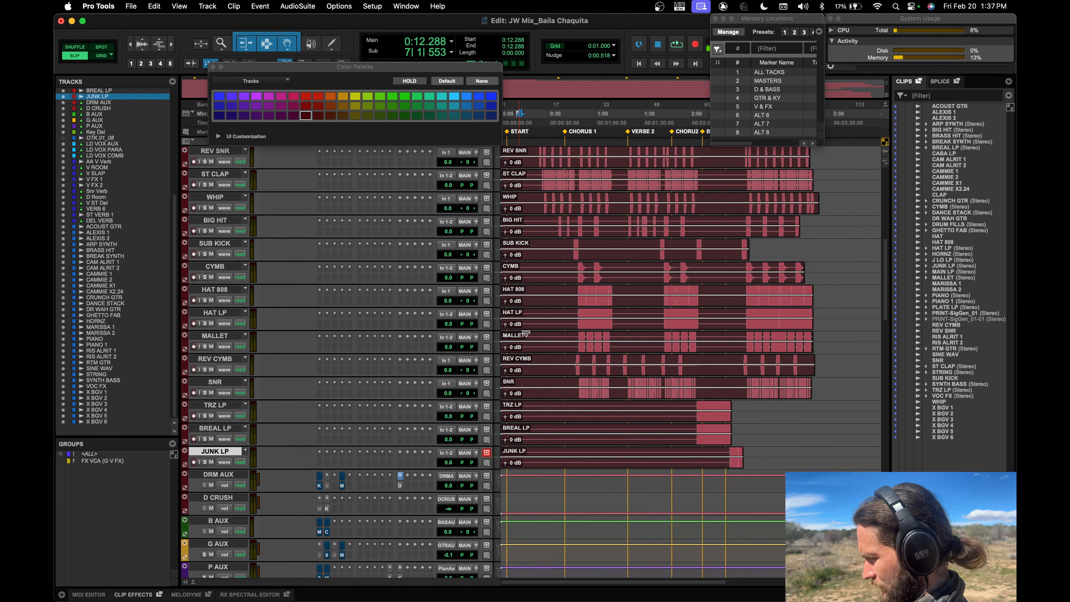
pyautogui.scroll(7, 282, 375)
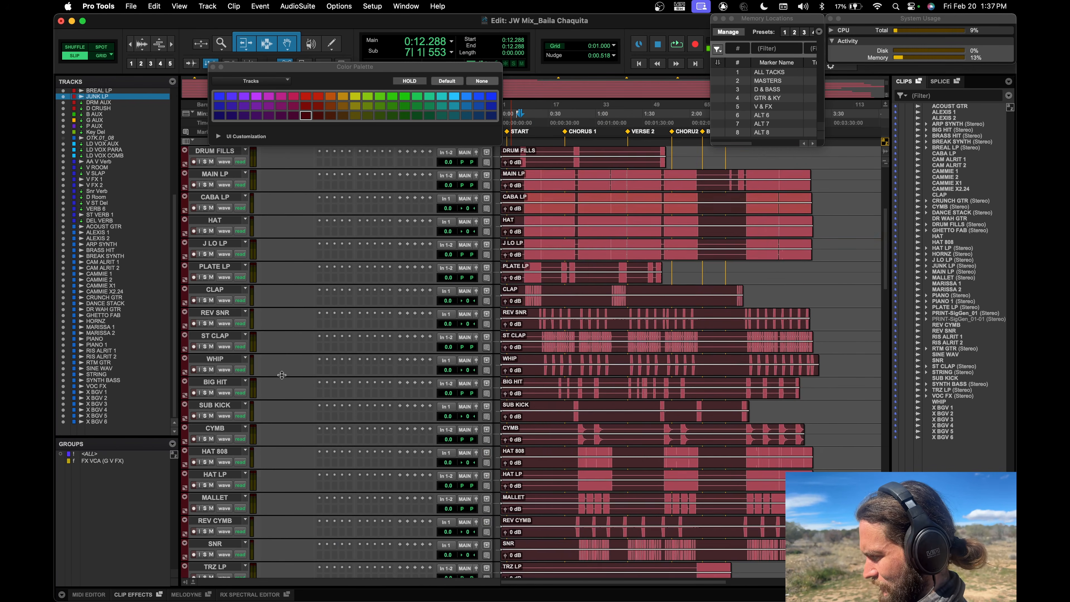
pyautogui.scroll(4, 282, 375)
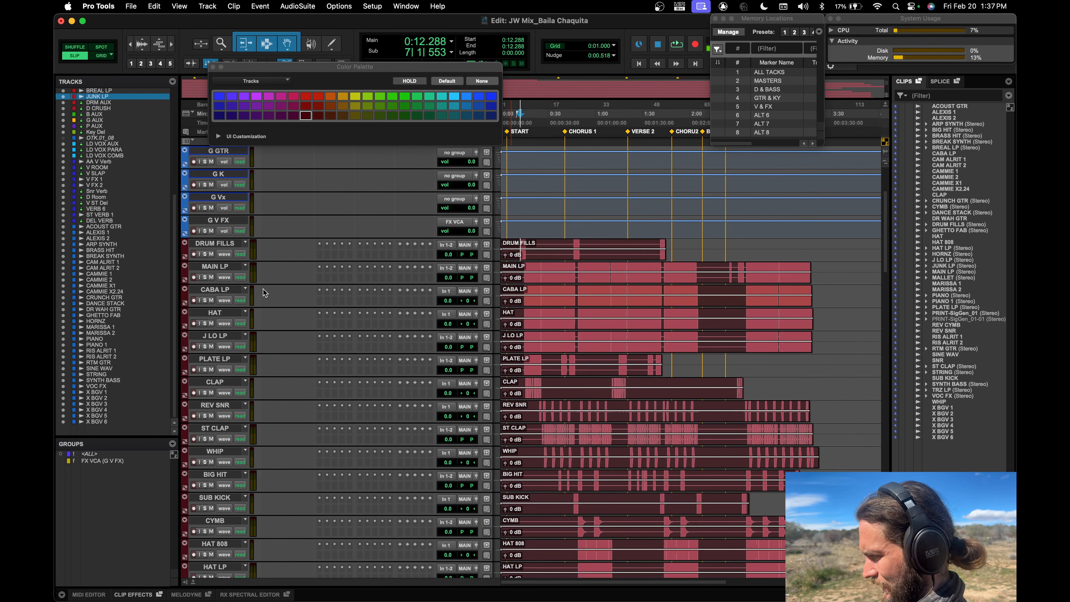
pyautogui.keyDown('shift'); pyautogui.click(223, 244); pyautogui.keyUp('shift')
pyautogui.scroll(-13, 360, 315)
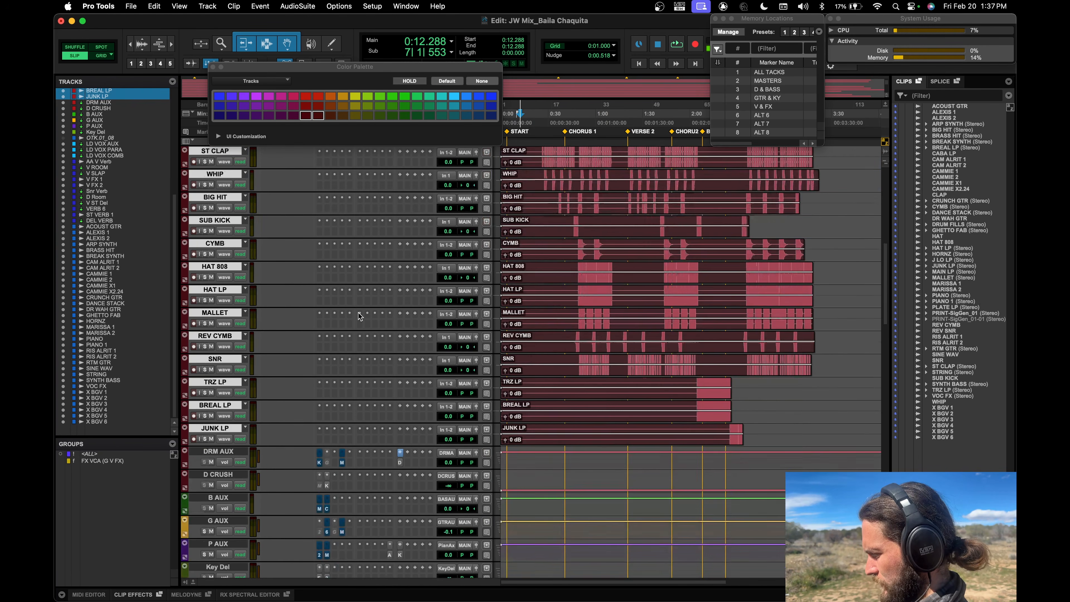
pyautogui.click(465, 406)
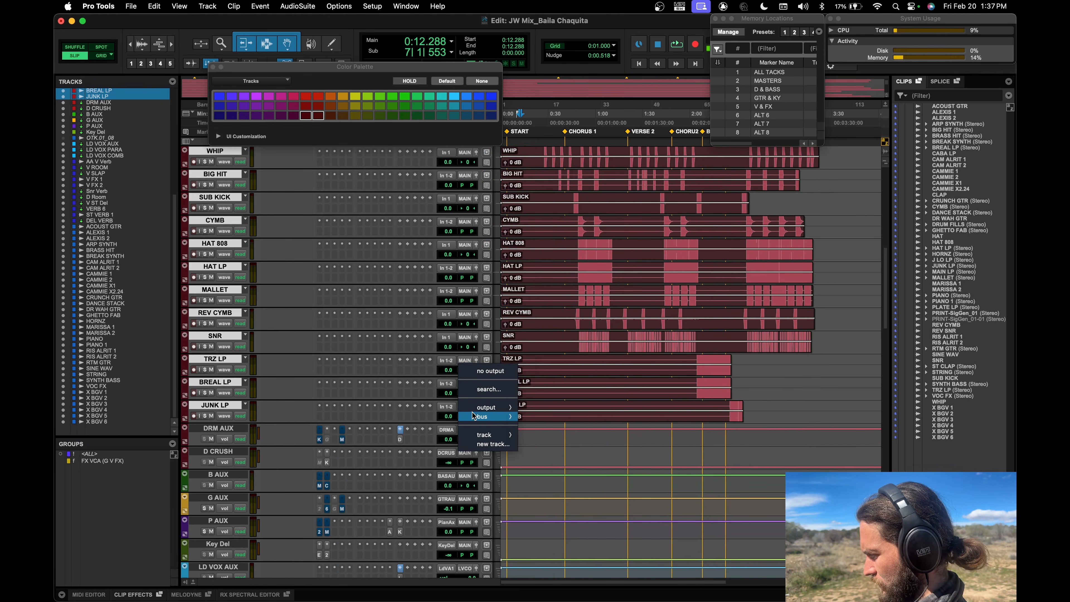
pyautogui.click(554, 384)
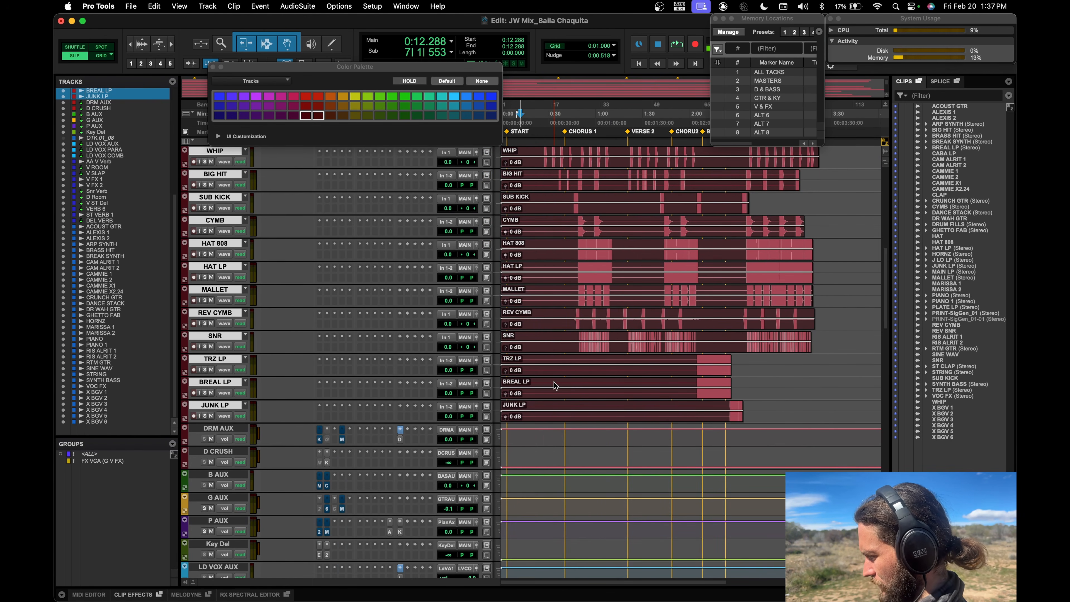
pyautogui.keyDown('alt'); pyautogui.click(218, 405); pyautogui.keyUp('alt')
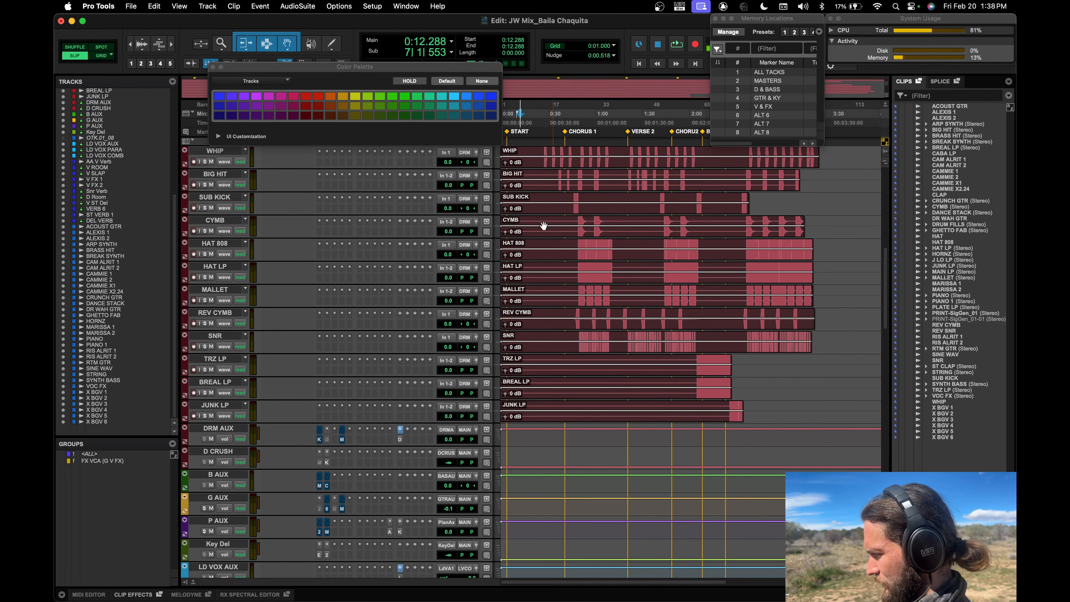
# Create a Mix/Edit group named DRM VCA from the tracks DRUM FILLS through JUNK LP, and deactivate that group.
pyautogui.scroll(10, 310, 265)
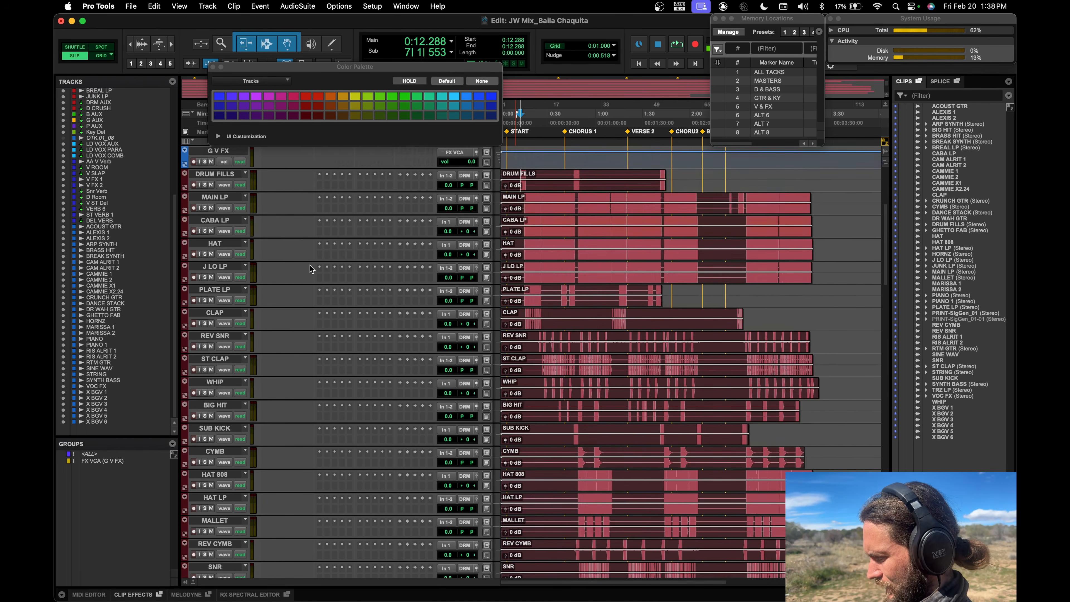
pyautogui.scroll(2, 310, 265)
pyautogui.click(223, 221)
pyautogui.scroll(-1, 285, 269)
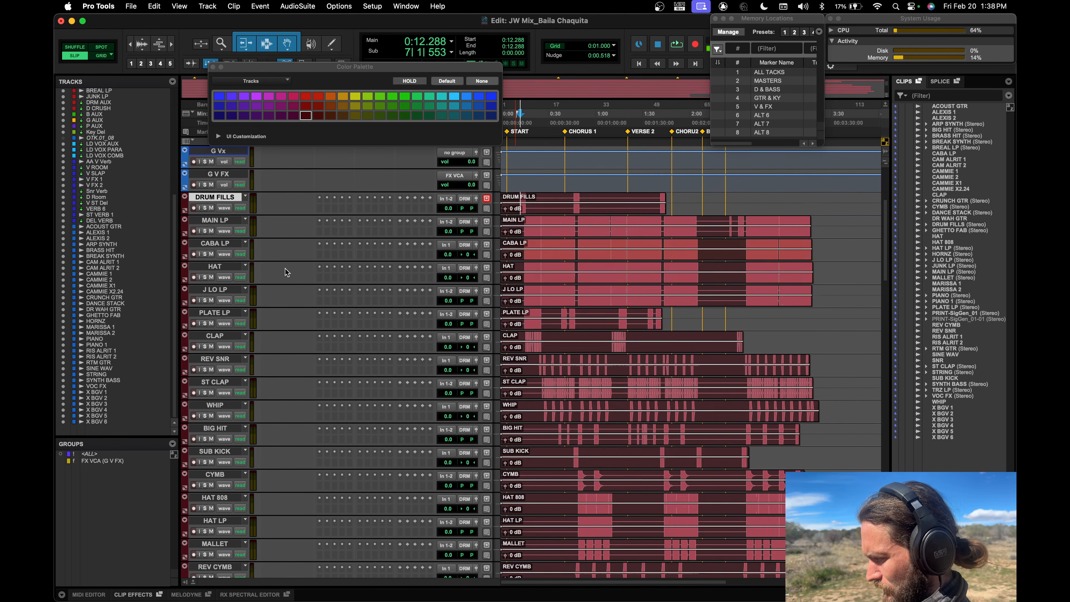
pyautogui.scroll(-10, 285, 269)
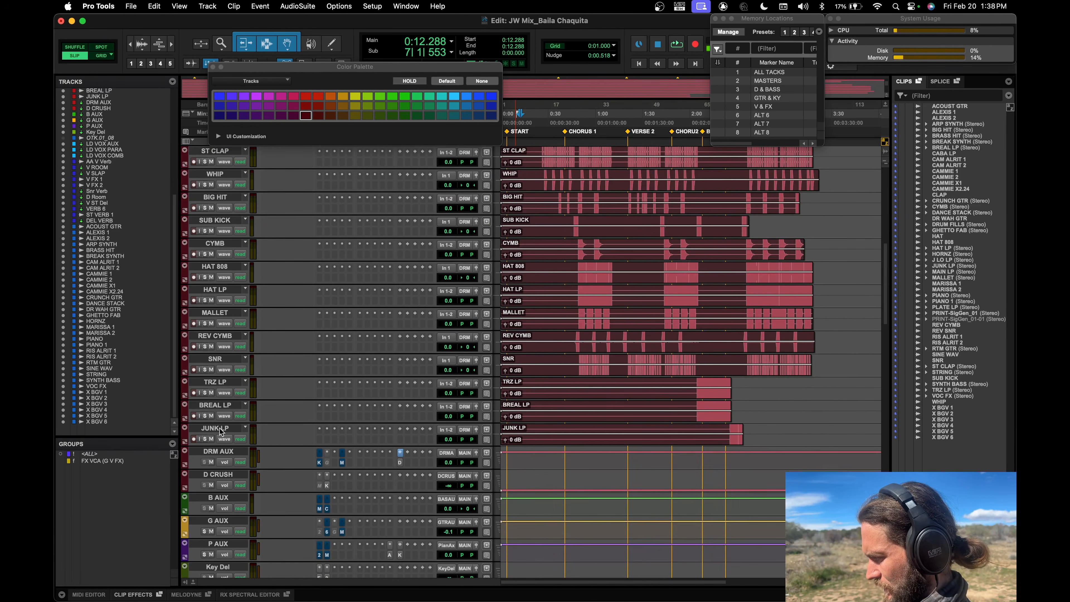
pyautogui.keyDown('shift'); pyautogui.click(219, 428); pyautogui.keyUp('shift')
pyautogui.scroll(11, 297, 387)
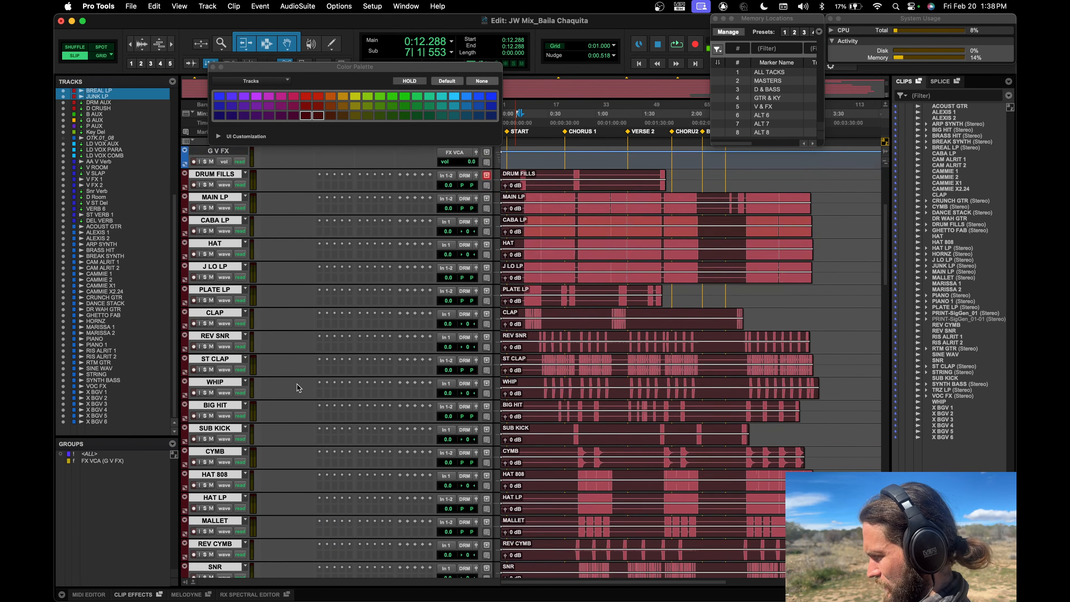
pyautogui.press('super+g')
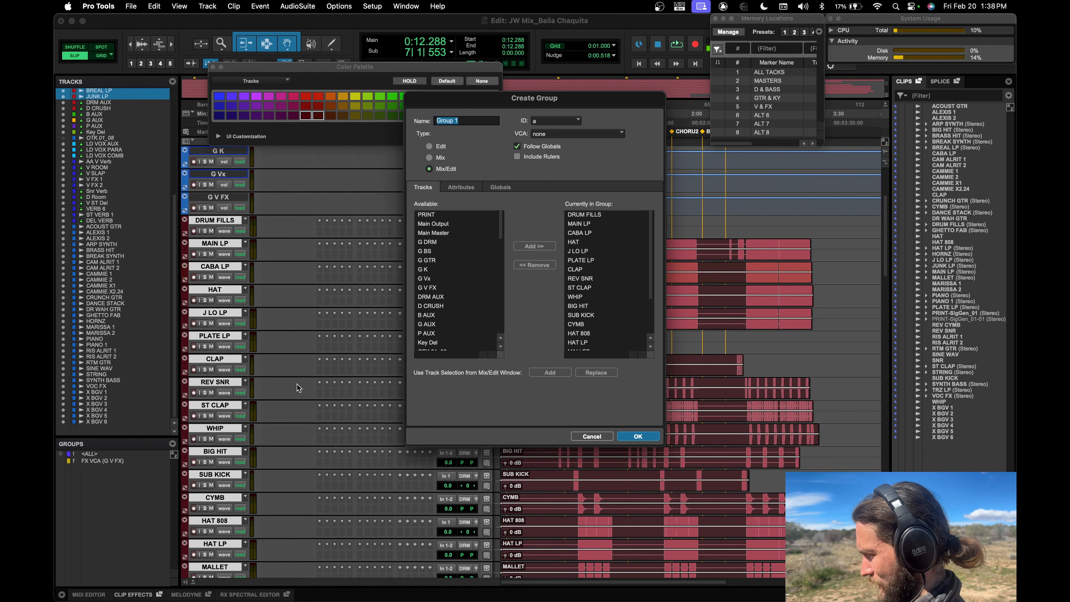
pyautogui.write('Dru')
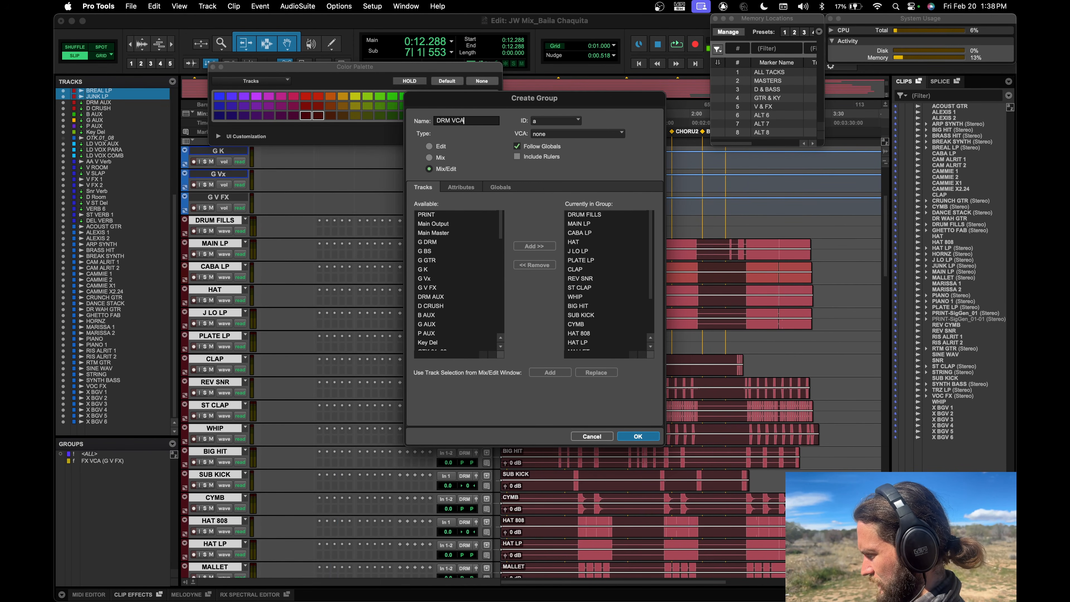
pyautogui.press('Return')
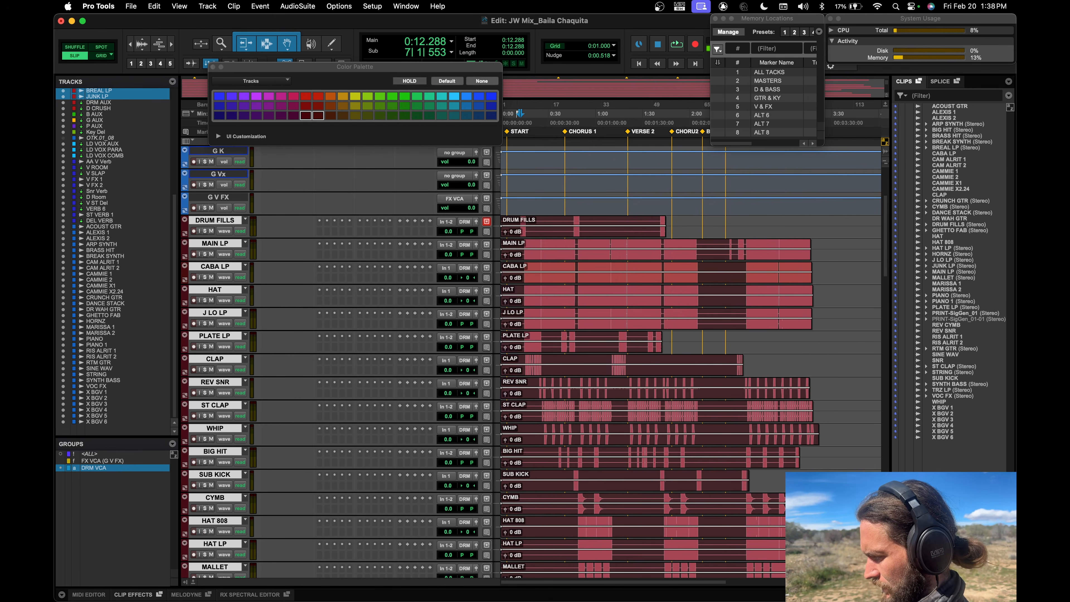
pyautogui.click(114, 471)
# Assign the DRM VCA group to the G DRM master track.
pyautogui.scroll(5, 345, 320)
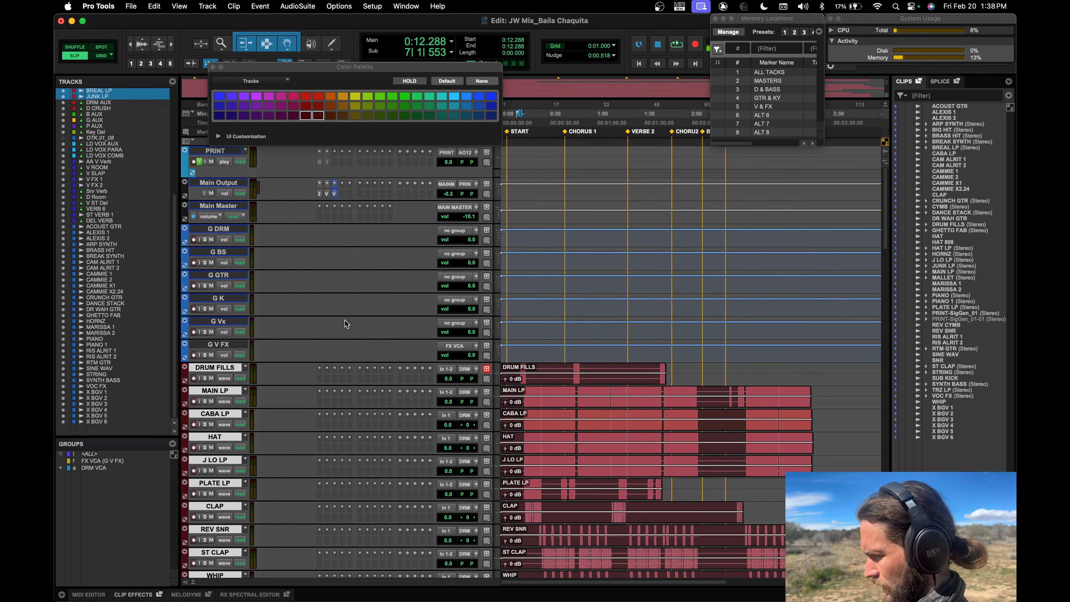
pyautogui.click(449, 233)
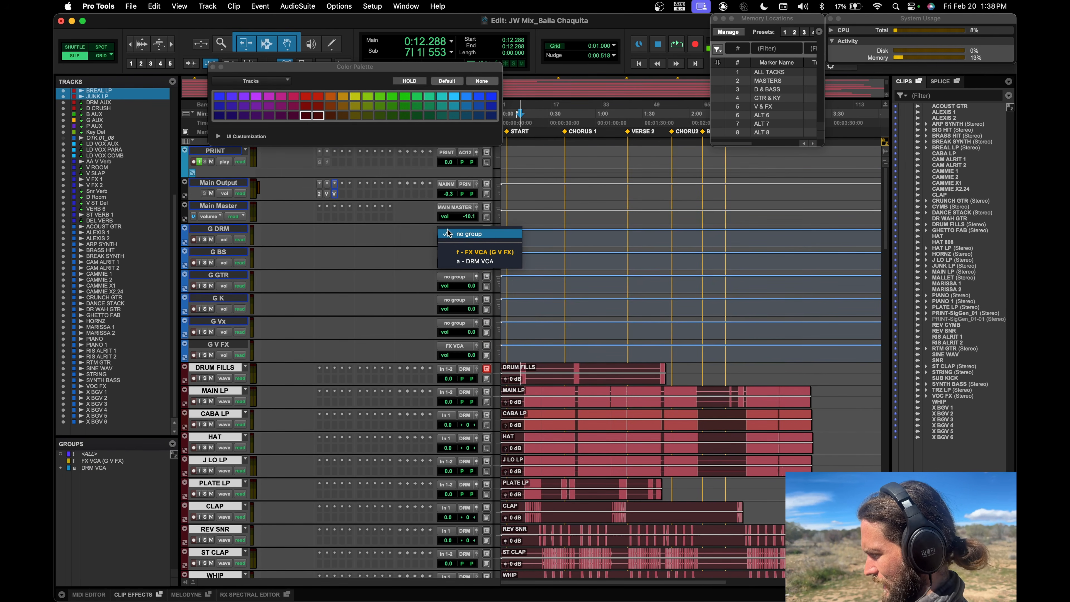
pyautogui.click(474, 261)
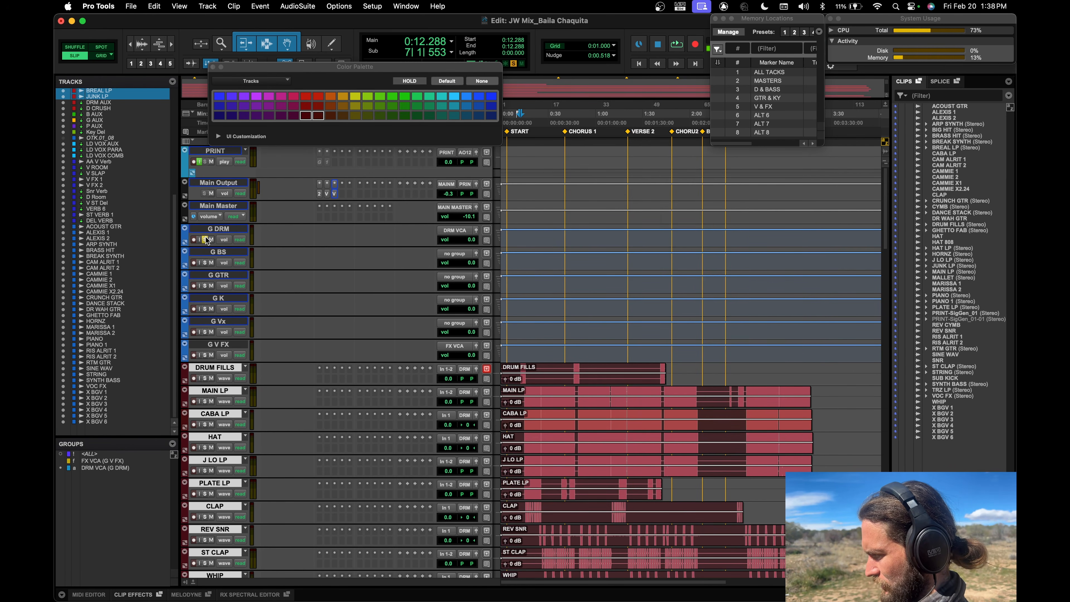
# Audition the drum group from about 0:17.1 with G DRM soloed, stop playback and clear the solo.
pyautogui.click(528, 390)
pyautogui.press('space')
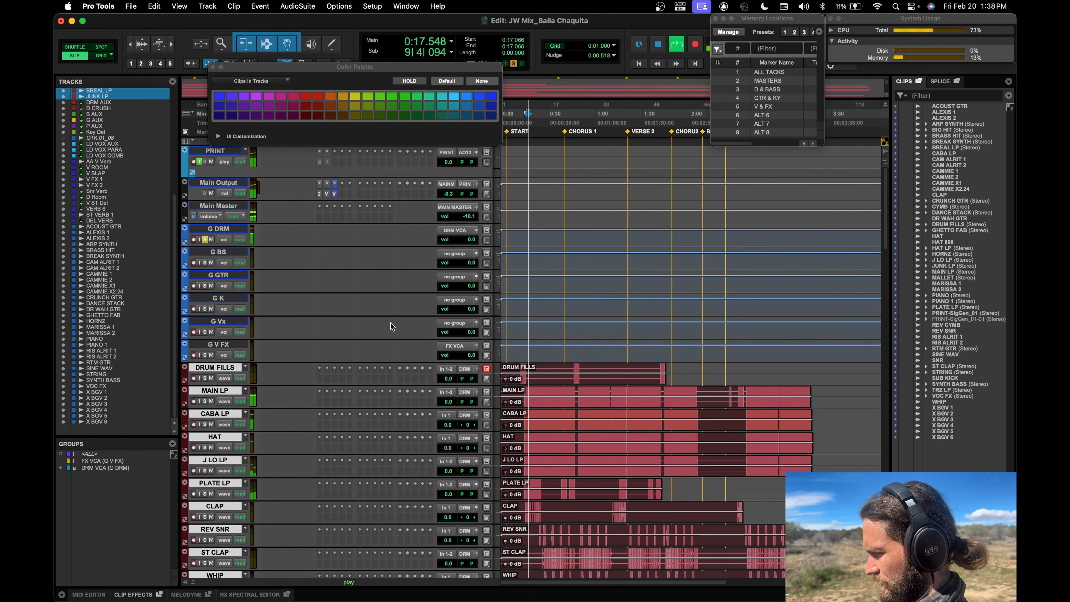
pyautogui.click(206, 240)
pyautogui.press('space')
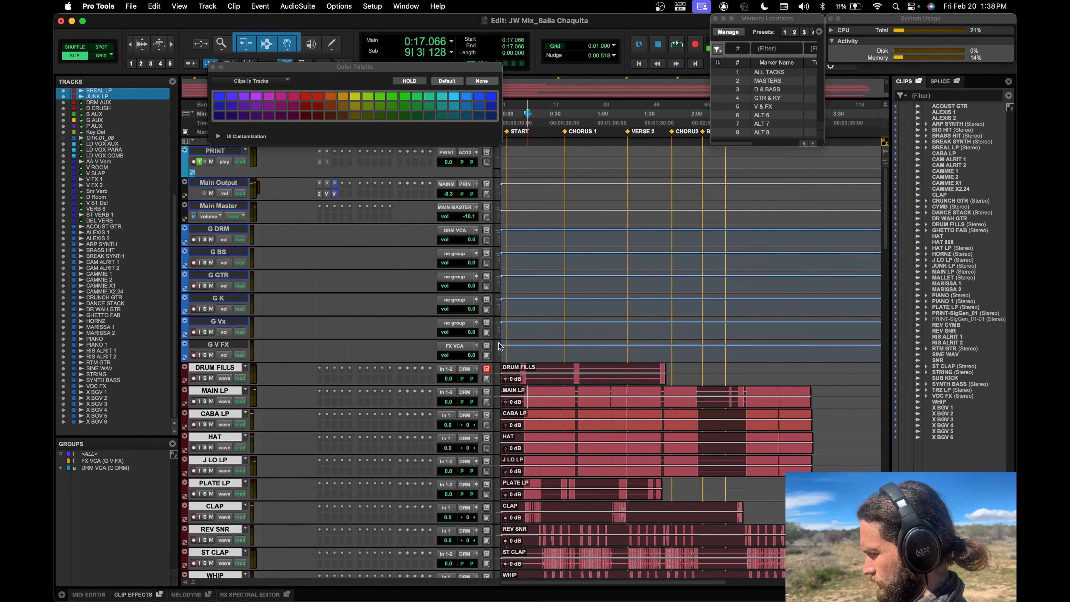
# Solo the SYNTH BASS track and play it from about 0:29.4.
pyautogui.scroll(-20, 551, 334)
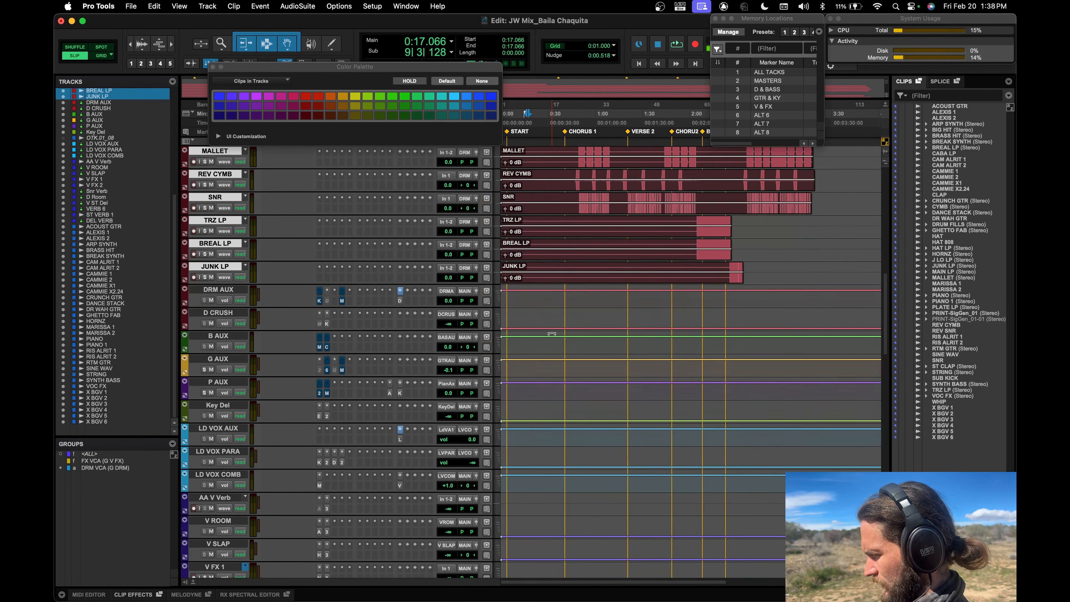
pyautogui.scroll(-20, 552, 334)
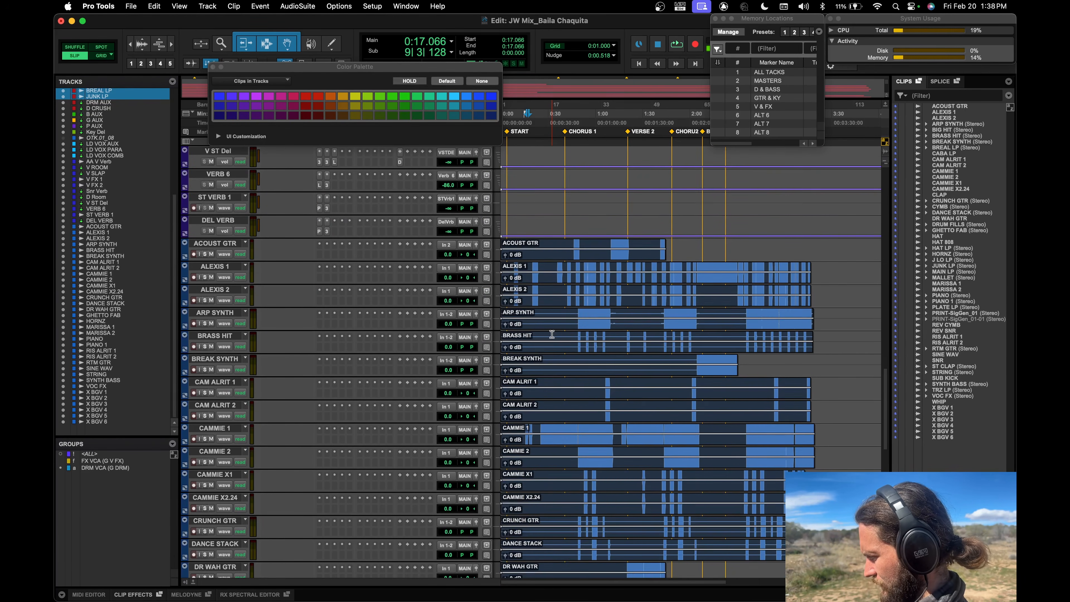
pyautogui.scroll(-20, 552, 334)
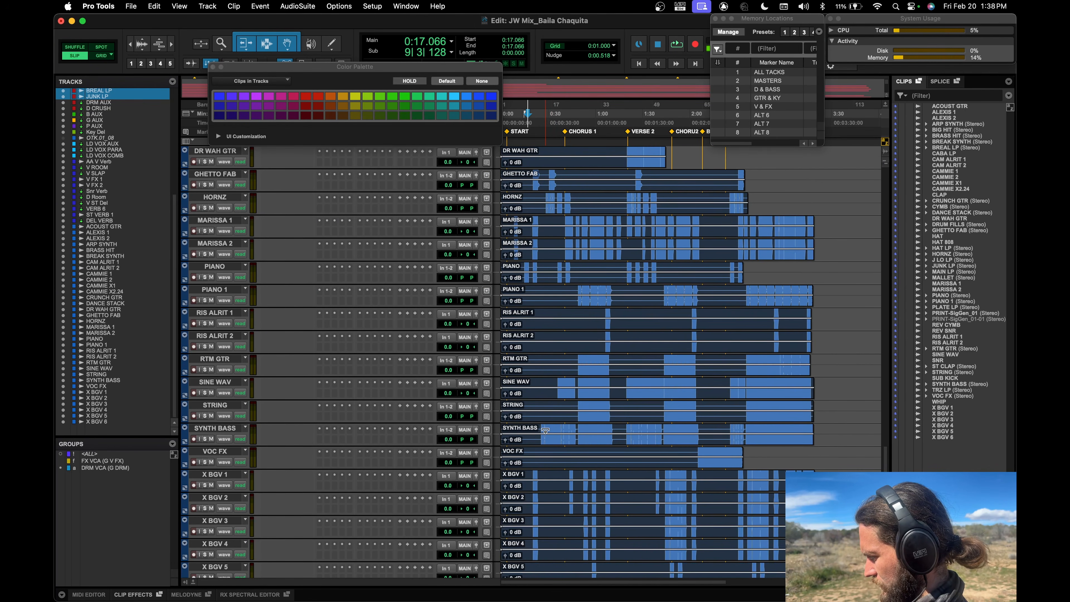
pyautogui.click(546, 421)
pyautogui.click(547, 428)
pyautogui.click(205, 439)
pyautogui.press('space')
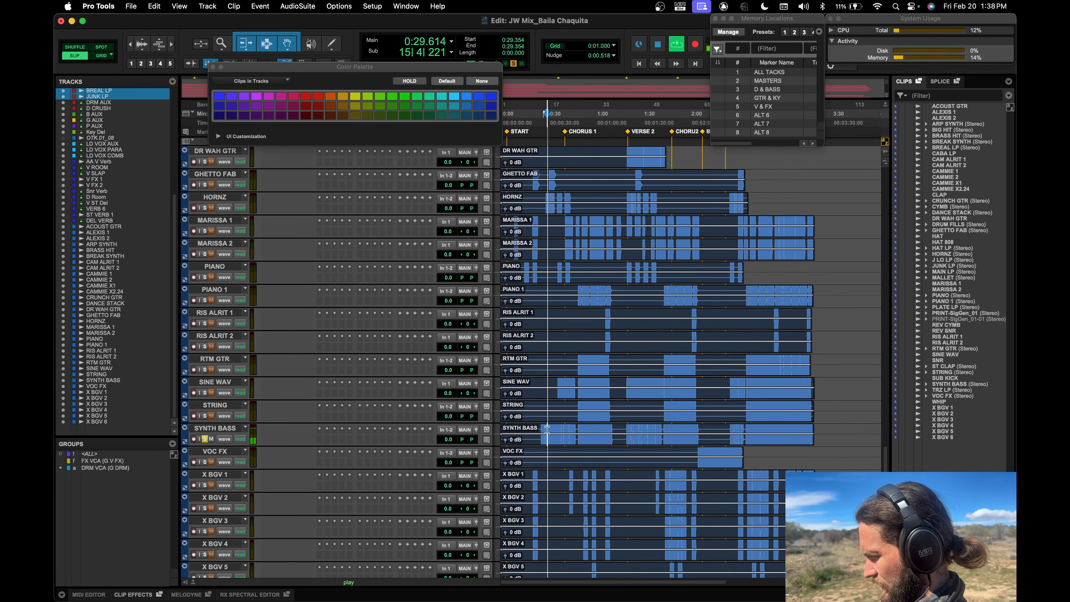
# Stop playback, move the SYNTH BASS track to just above B AUX, and color both tracks dark green.
pyautogui.press('space')
pyautogui.click(217, 428)
pyautogui.moveTo(214, 431); pyautogui.dragTo(219, 255)
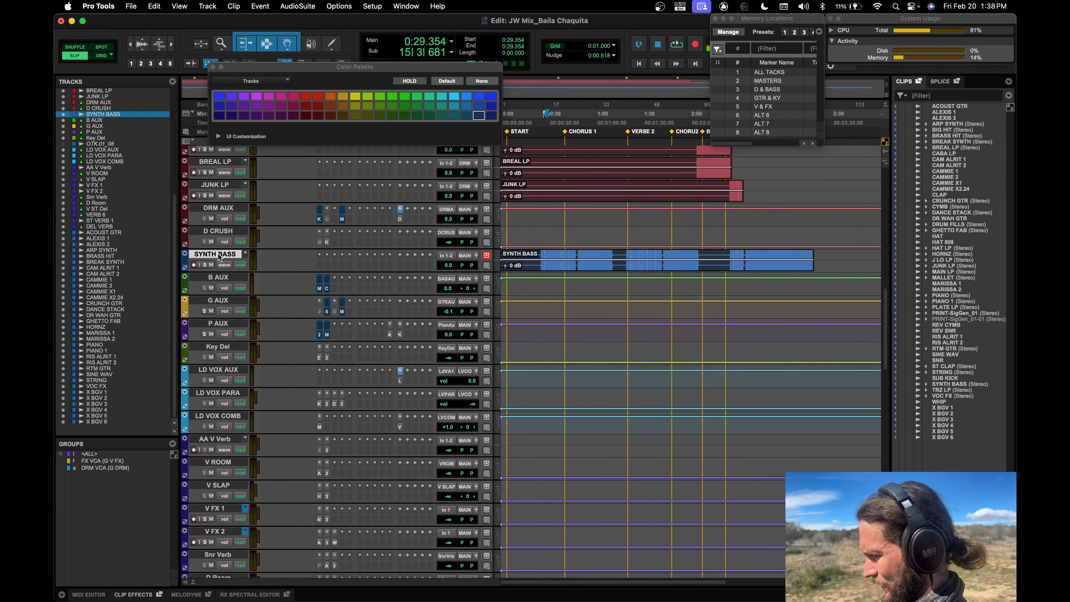
pyautogui.keyDown('shift'); pyautogui.click(218, 278); pyautogui.keyUp('shift')
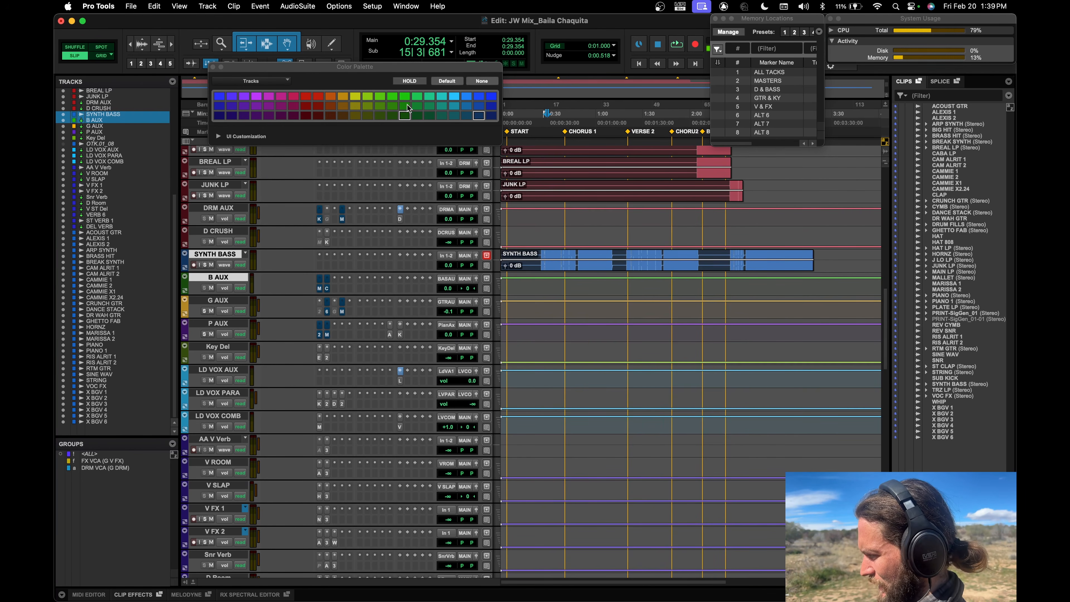
pyautogui.click(405, 116)
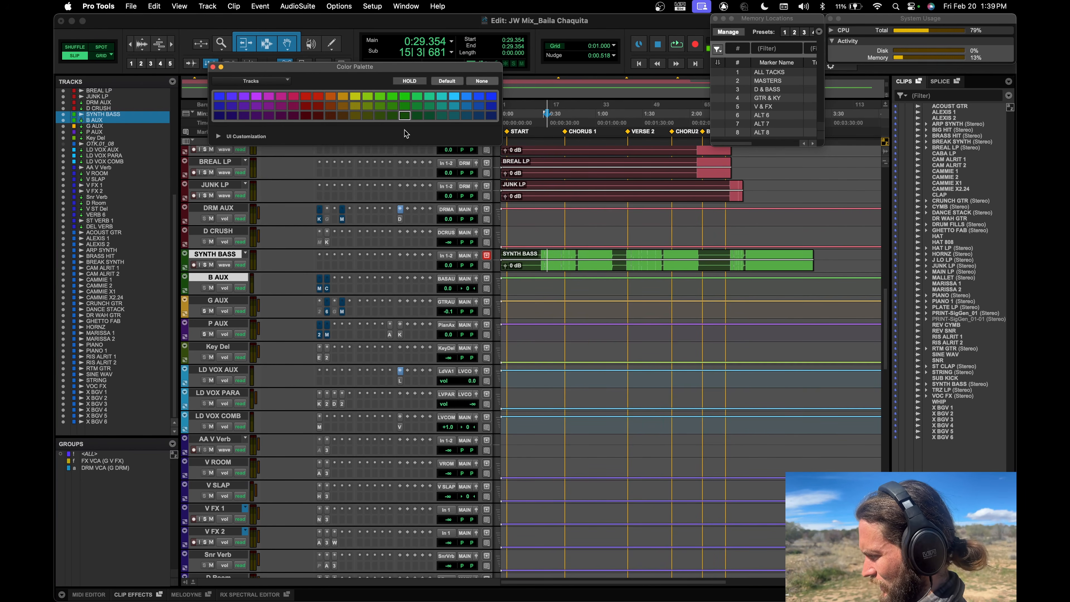
# Route the SYNTH BASS track's output to the BASS AUX (Mono) bus.
pyautogui.click(466, 255)
pyautogui.moveTo(484, 265)
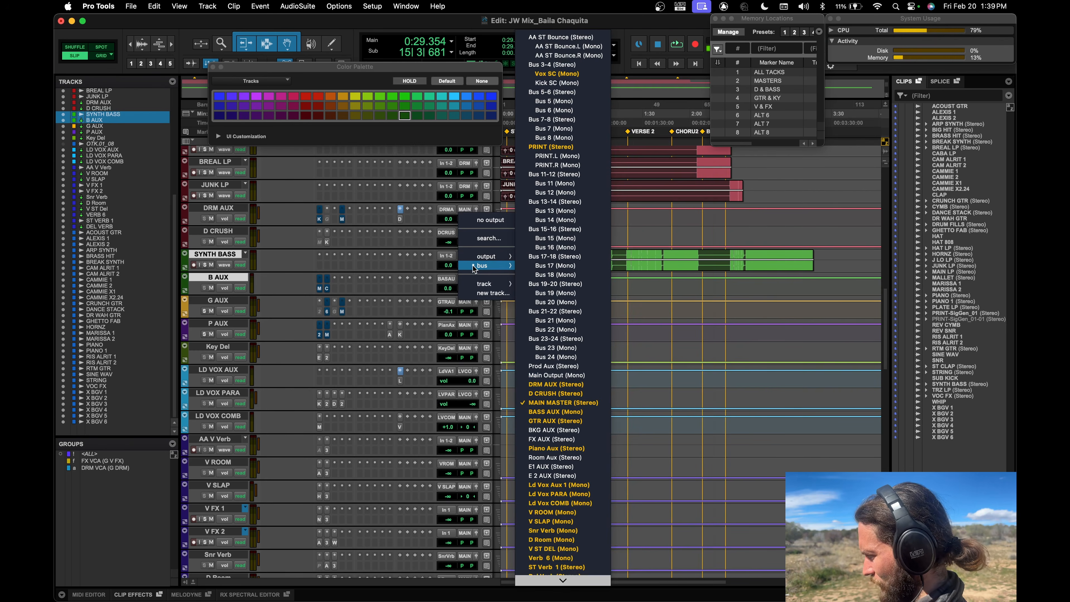
pyautogui.click(556, 407)
# Create a Mix/Edit group named BSS VCA from the SYNTH BASS track and deactivate that group.
pyautogui.click(219, 254)
pyautogui.press('super+g')
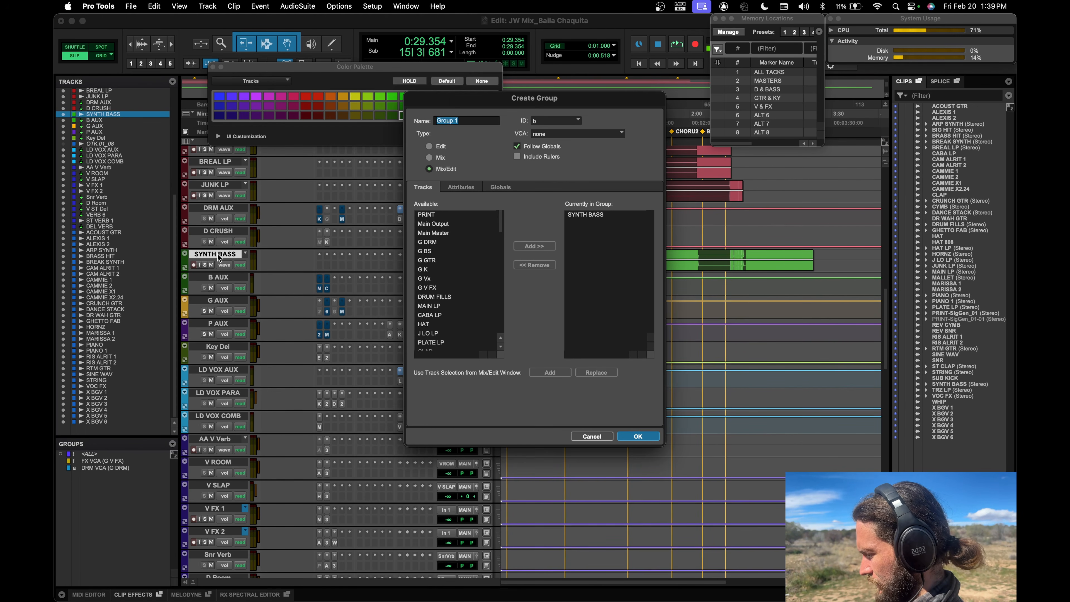
pyautogui.press('Return')
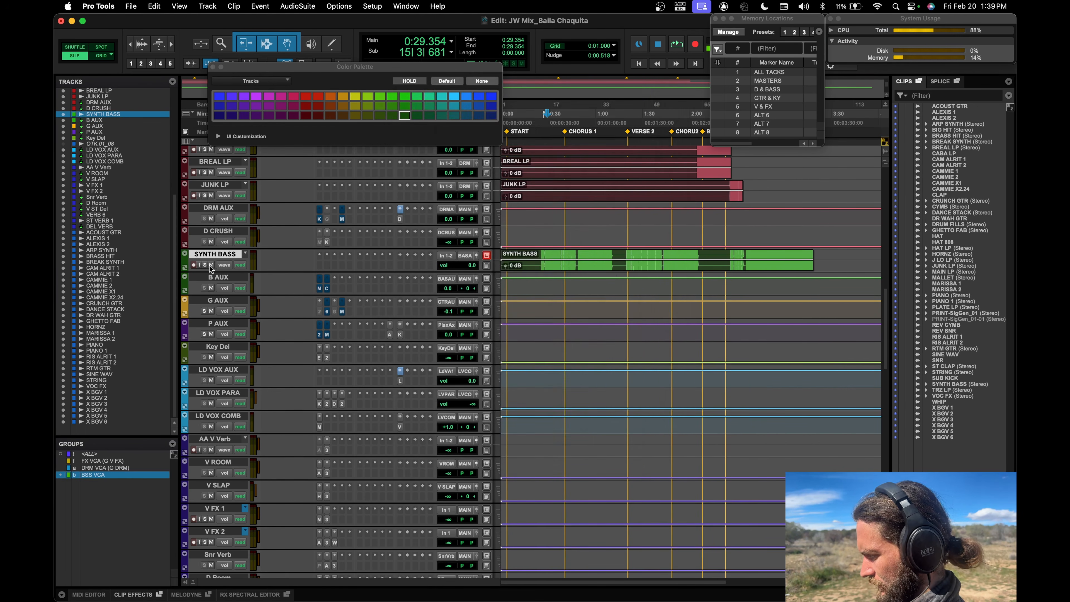
pyautogui.click(105, 476)
# Assign the BSS VCA group to the G BS master track.
pyautogui.scroll(15, 319, 350)
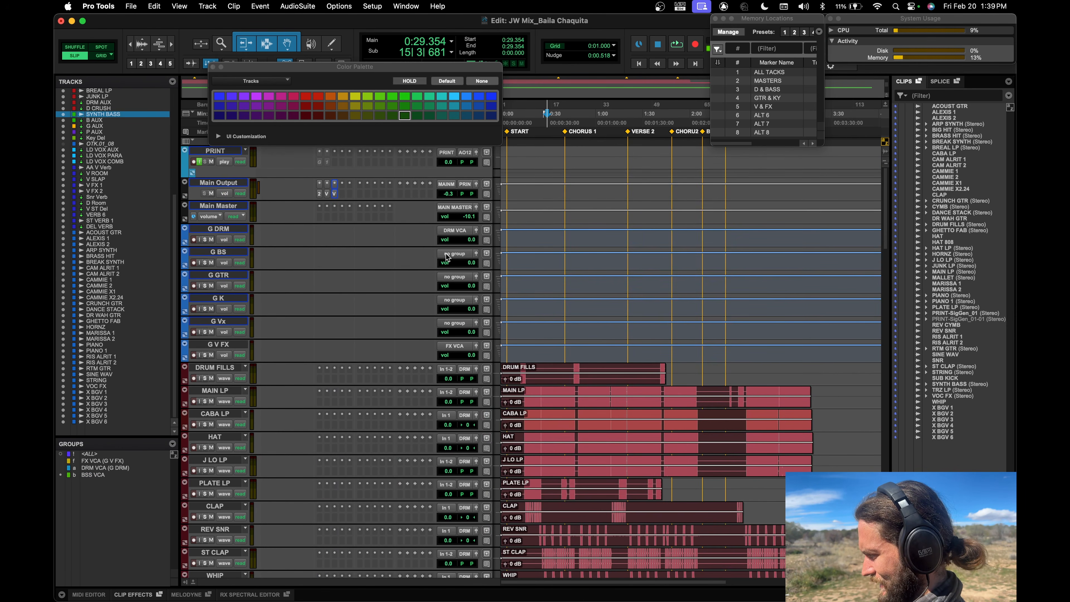
pyautogui.click(447, 254)
pyautogui.click(463, 286)
# Play from about 1:12.4 with the ACOUST GTR track soloed.
pyautogui.scroll(-1, 374, 384)
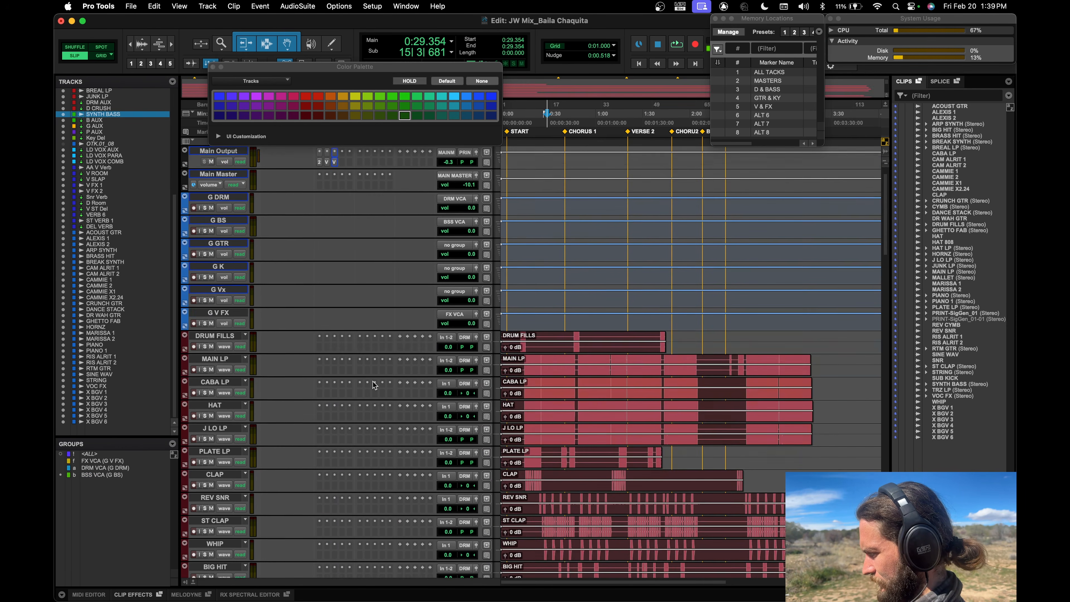
pyautogui.scroll(-20, 374, 384)
pyautogui.scroll(-20, 372, 384)
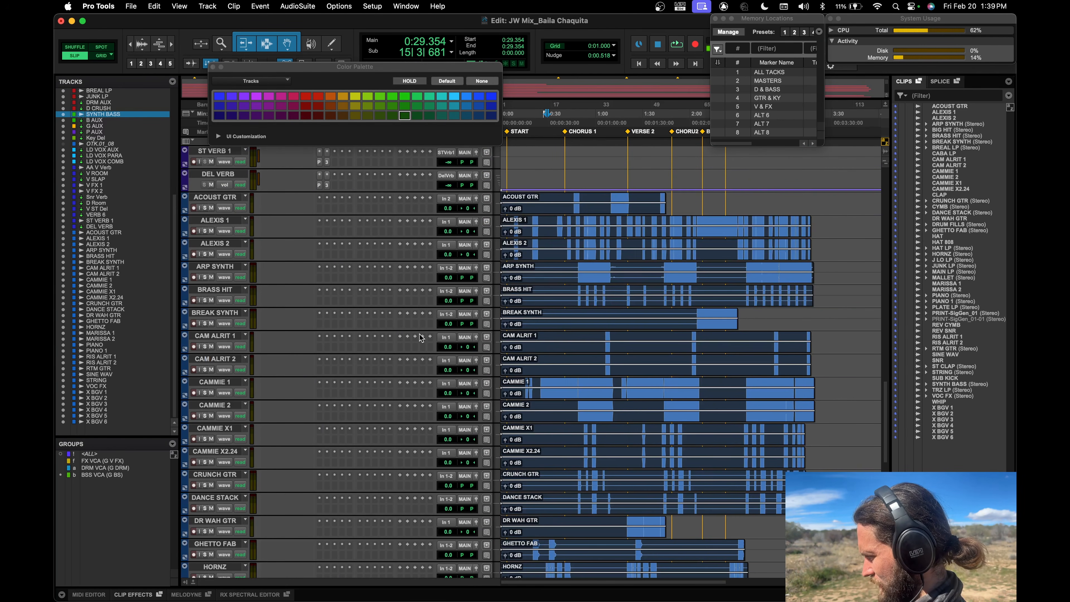
pyautogui.scroll(8, 432, 325)
pyautogui.click(614, 382)
pyautogui.press('space')
pyautogui.click(205, 393)
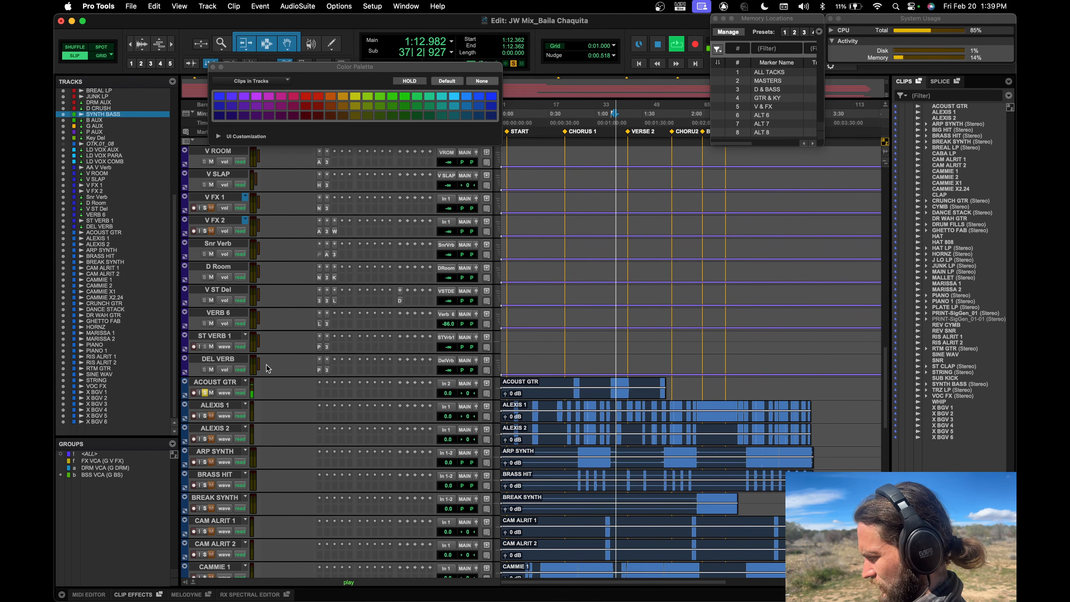
# Color the ACOUST GTR track dark yellow, move the Color Palette window down over the track list, and stop playback.
pyautogui.click(215, 382)
pyautogui.click(355, 116)
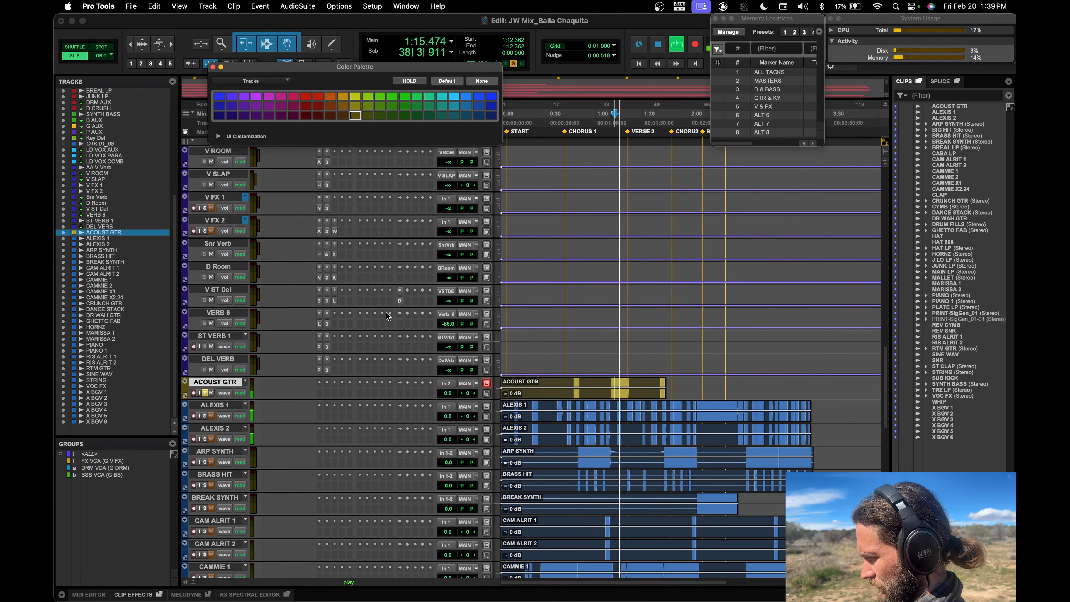
pyautogui.moveTo(331, 70); pyautogui.dragTo(306, 280)
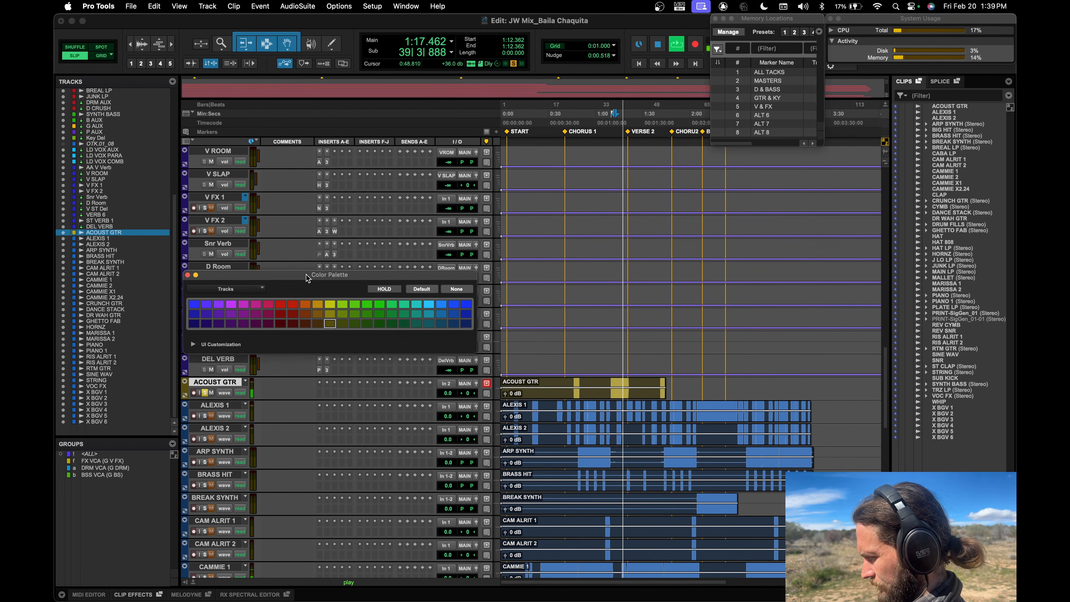
pyautogui.press('space')
# Audition CRUNCH GTR in solo from about 0:58.7, color the track dark yellow, and clear its solo.
pyautogui.scroll(-6, 615, 414)
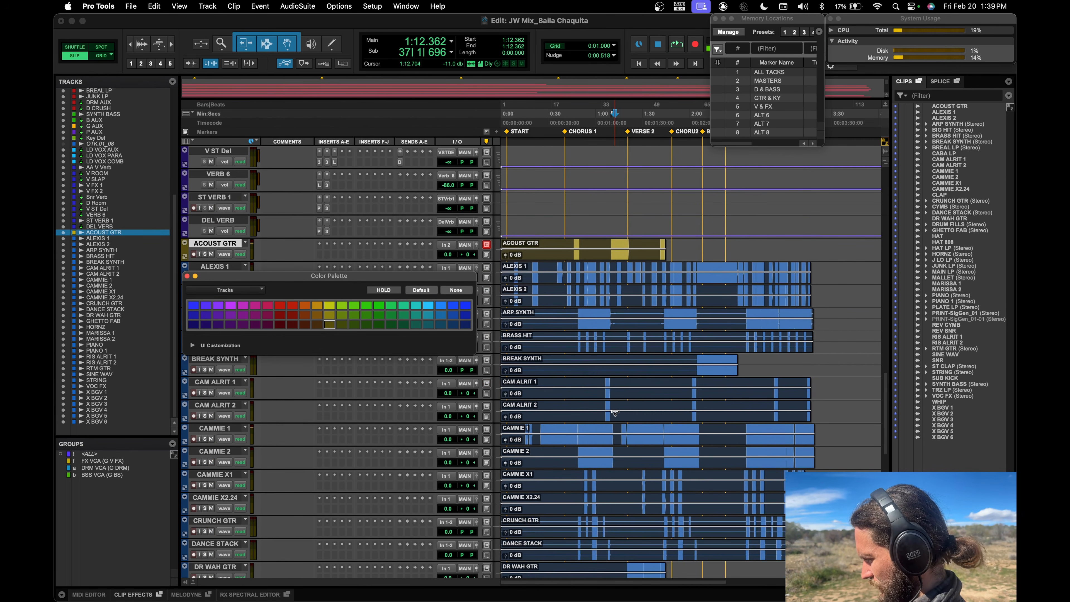
pyautogui.scroll(-4, 615, 414)
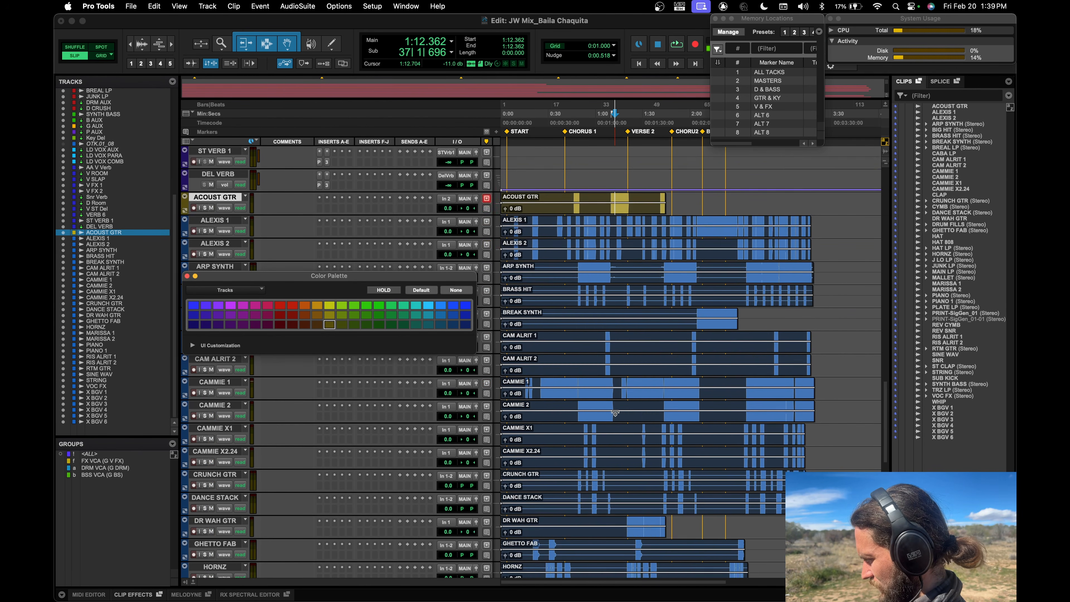
pyautogui.click(594, 429)
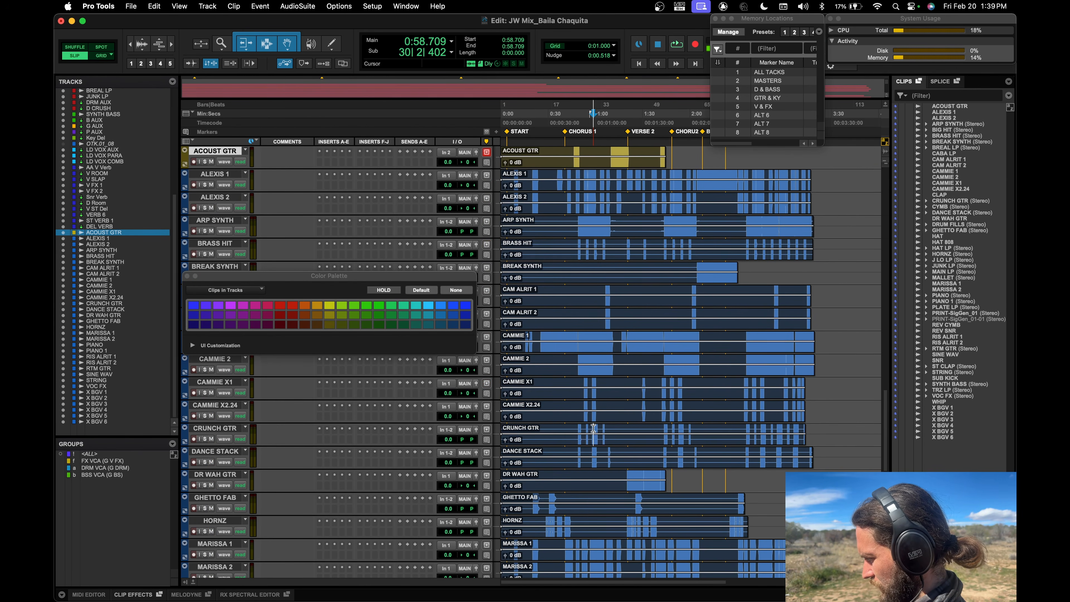
pyautogui.hotkey('shift', 's')
pyautogui.press('space')
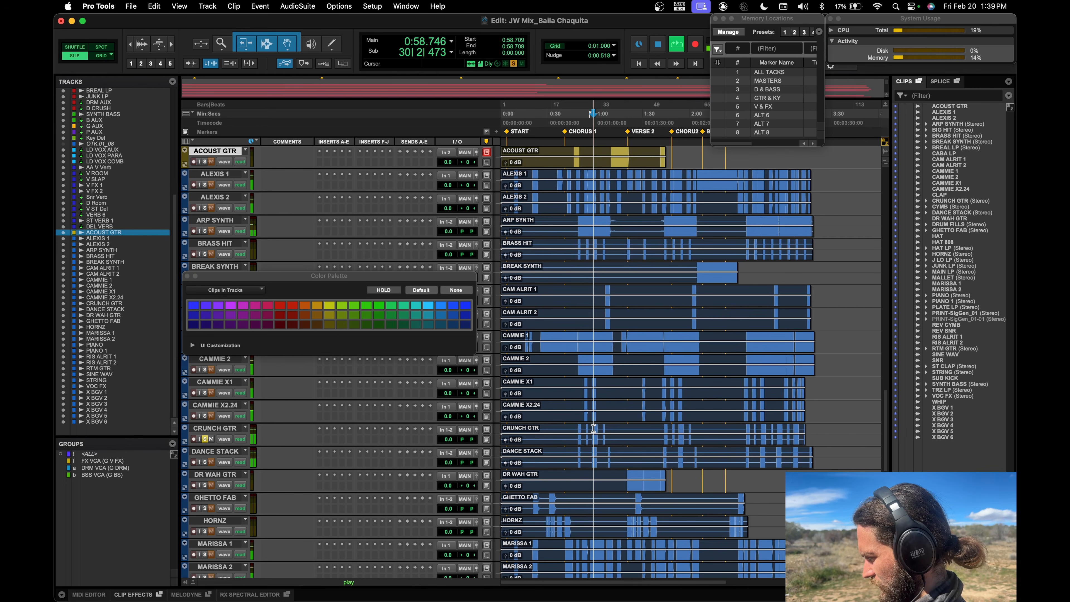
pyautogui.click(236, 427)
pyautogui.click(329, 324)
pyautogui.press('space')
pyautogui.hotkey('shift', 's')
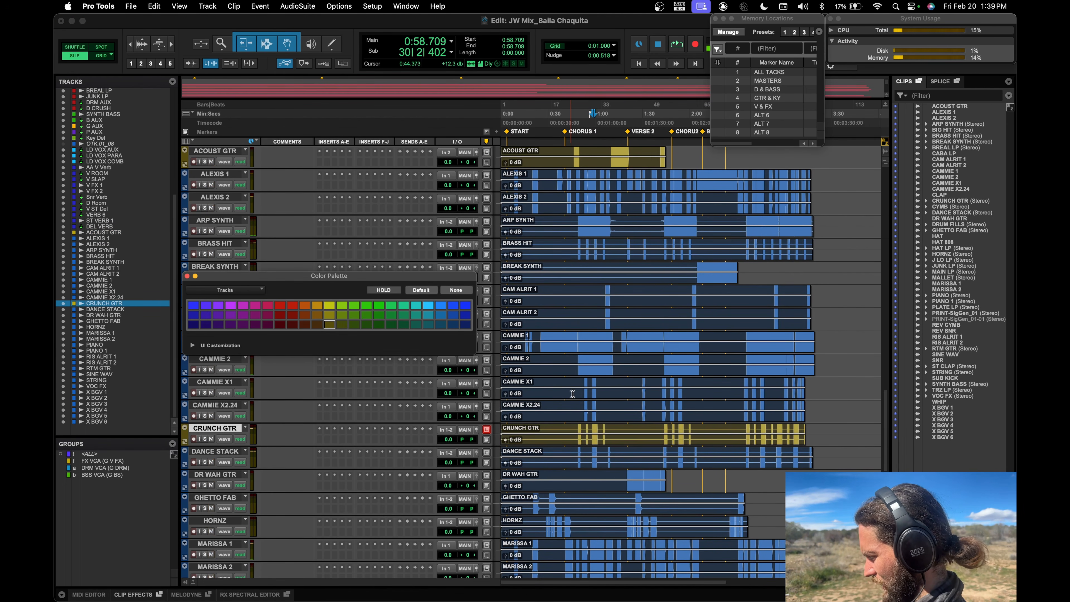
# Audition the DANCE STACK track in solo from about 0:58.4, stop playback and clear the solo.
pyautogui.click(593, 450)
pyautogui.hotkey('shift', 's')
pyautogui.press('space')
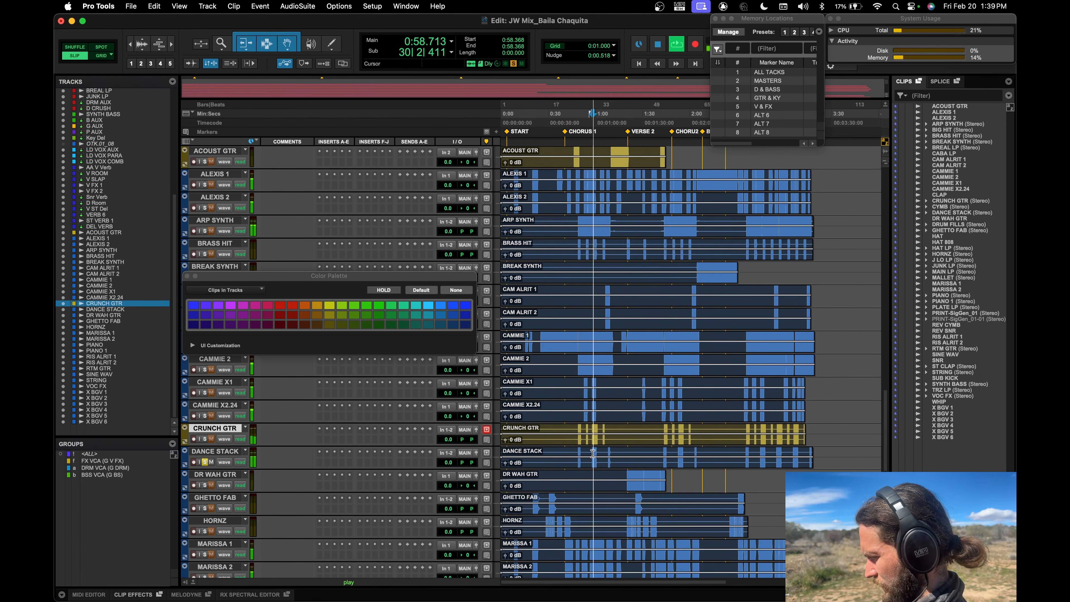
pyautogui.press('space')
pyautogui.hotkey('shift', 's')
# Audition the DR WAH GTR track in solo from about 1:25.7 and color it dark yellow.
pyautogui.scroll(-3, 593, 453)
pyautogui.click(638, 407)
pyautogui.hotkey('shift', 's')
pyautogui.press('space')
pyautogui.press('space')
pyautogui.hotkey('shift', 's')
pyautogui.click(228, 406)
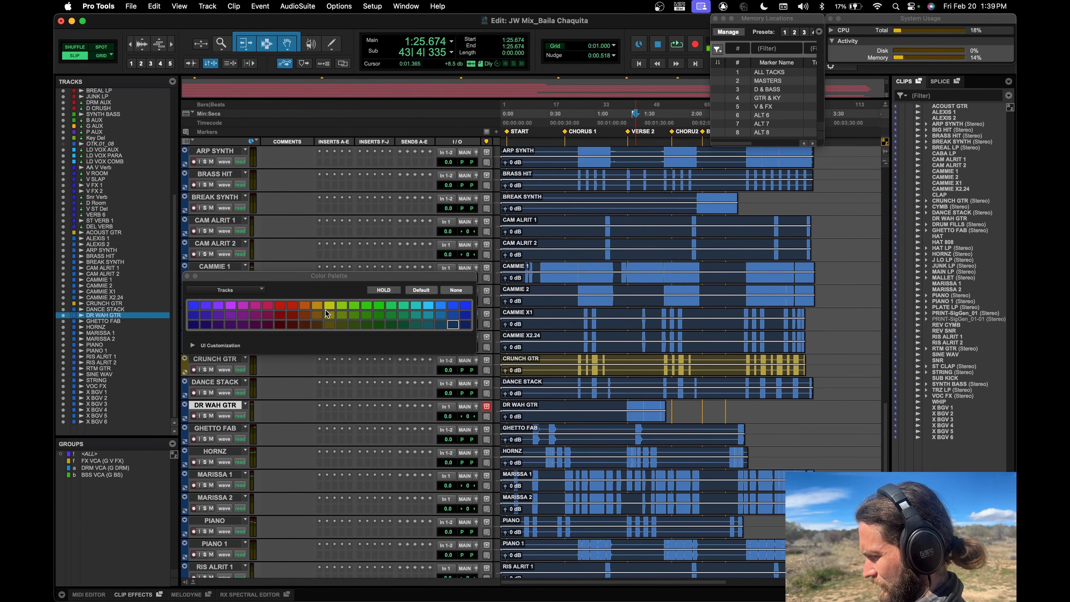
pyautogui.click(330, 325)
# Audition the GHETTO FAB track in solo from about 0:31.4 and color it dark yellow.
pyautogui.scroll(-4, 539, 372)
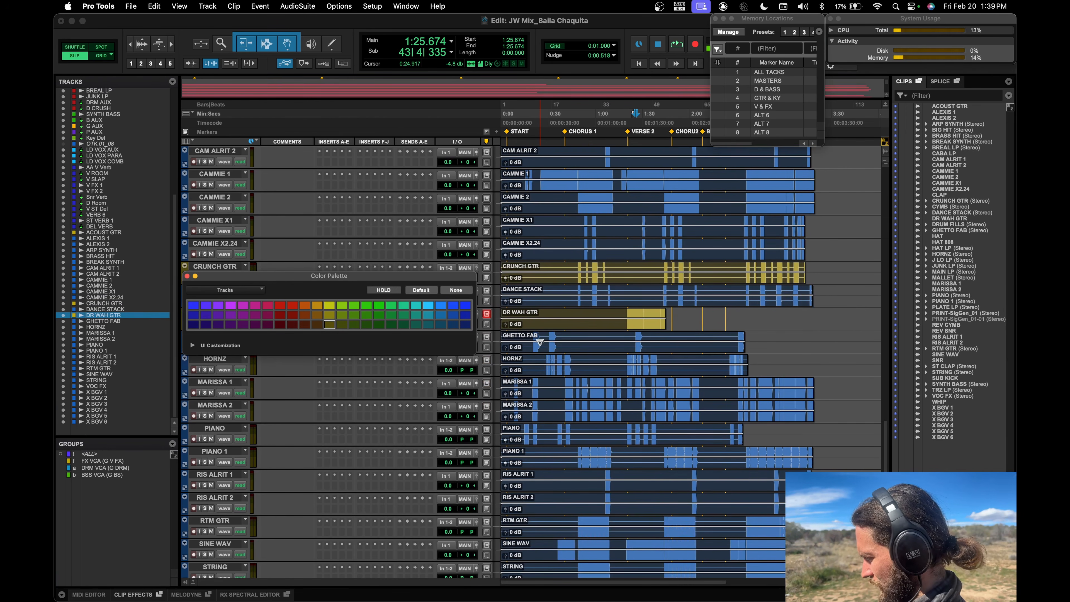
pyautogui.click(550, 336)
pyautogui.press('space')
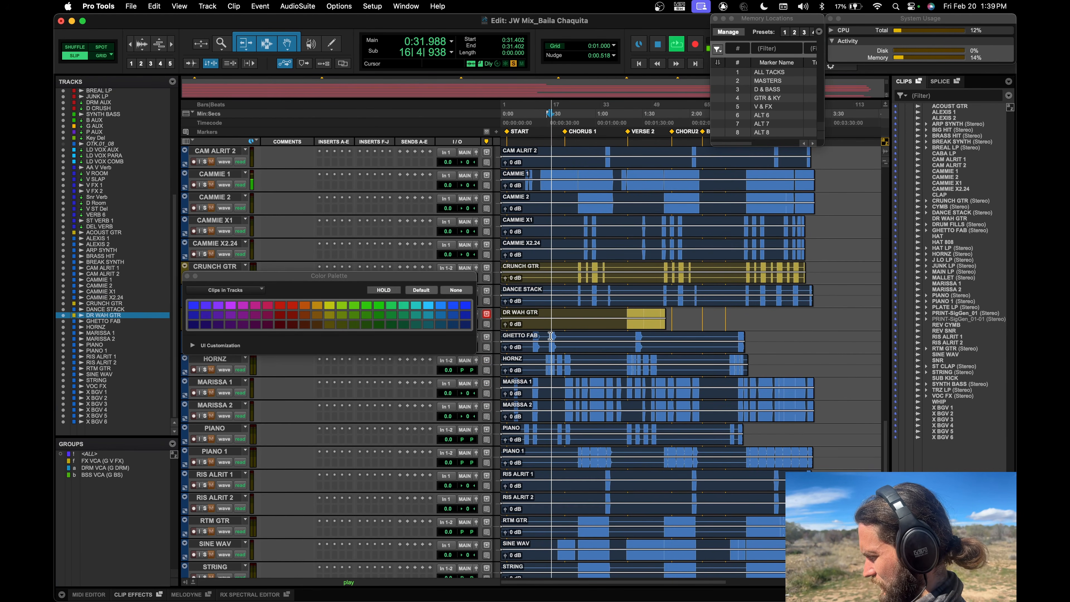
pyautogui.scroll(2, 334, 375)
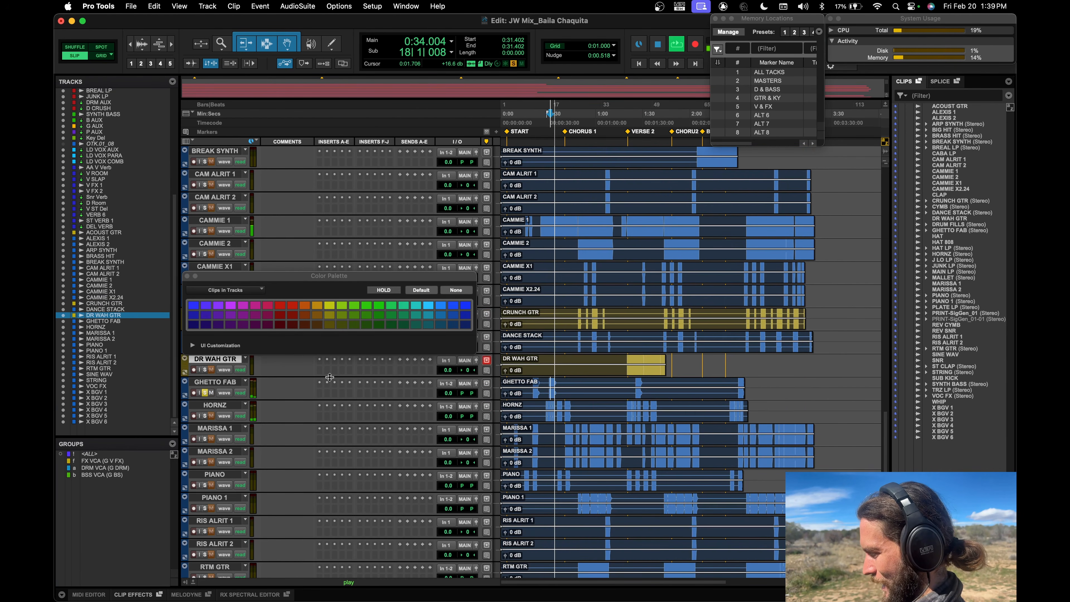
pyautogui.press('space')
pyautogui.click(220, 382)
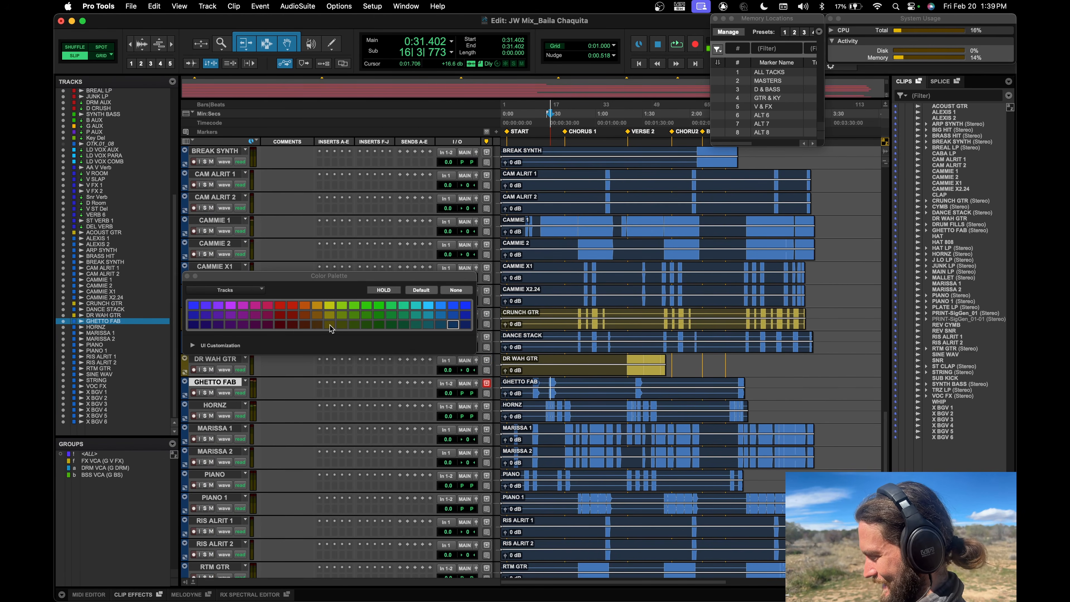
pyautogui.click(329, 325)
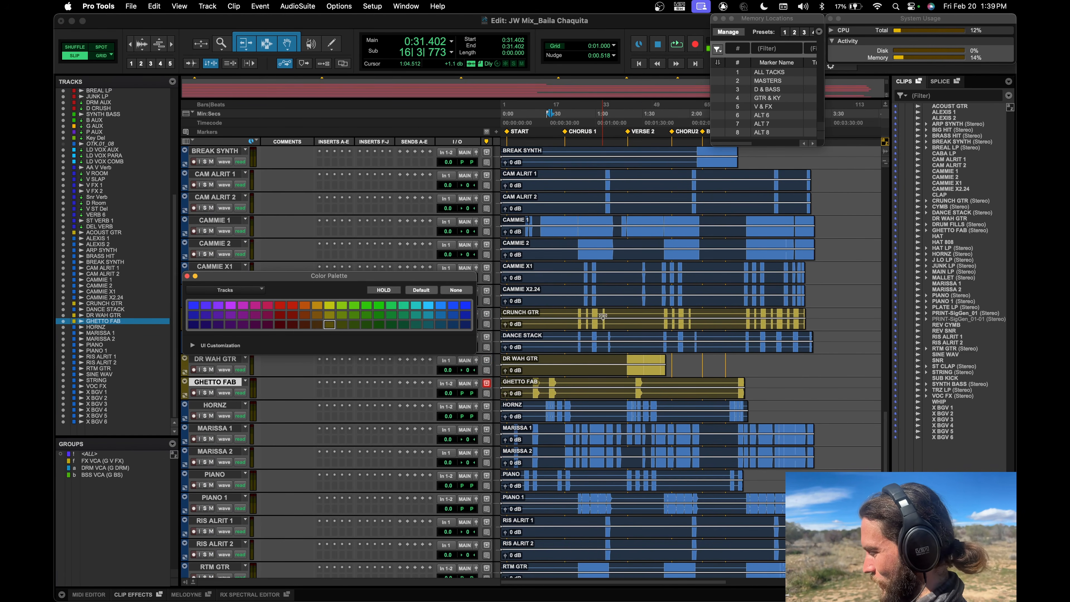
# Audition the RTM GTR track in solo from about 0:54.6 and color it dark yellow.
pyautogui.scroll(-3, 572, 372)
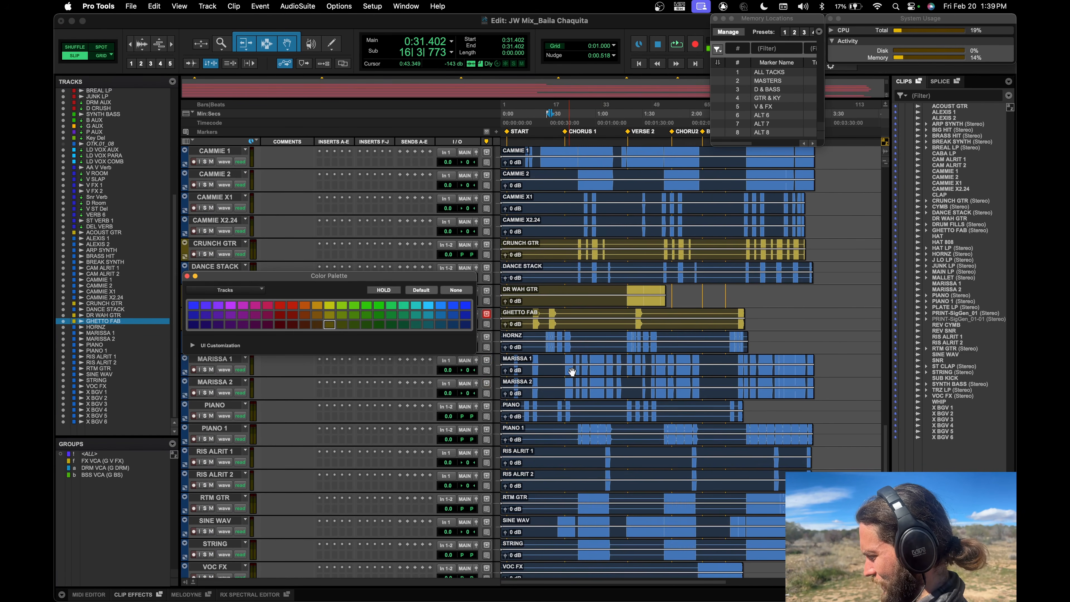
pyautogui.scroll(-1, 537, 399)
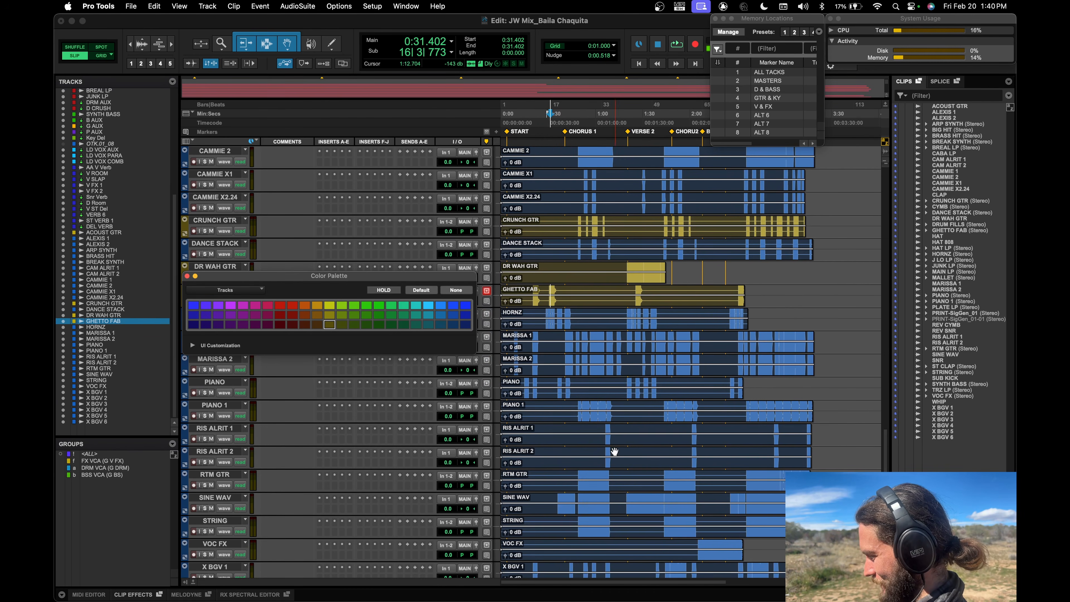
pyautogui.click(587, 475)
pyautogui.hotkey('shift', 's')
pyautogui.press('space')
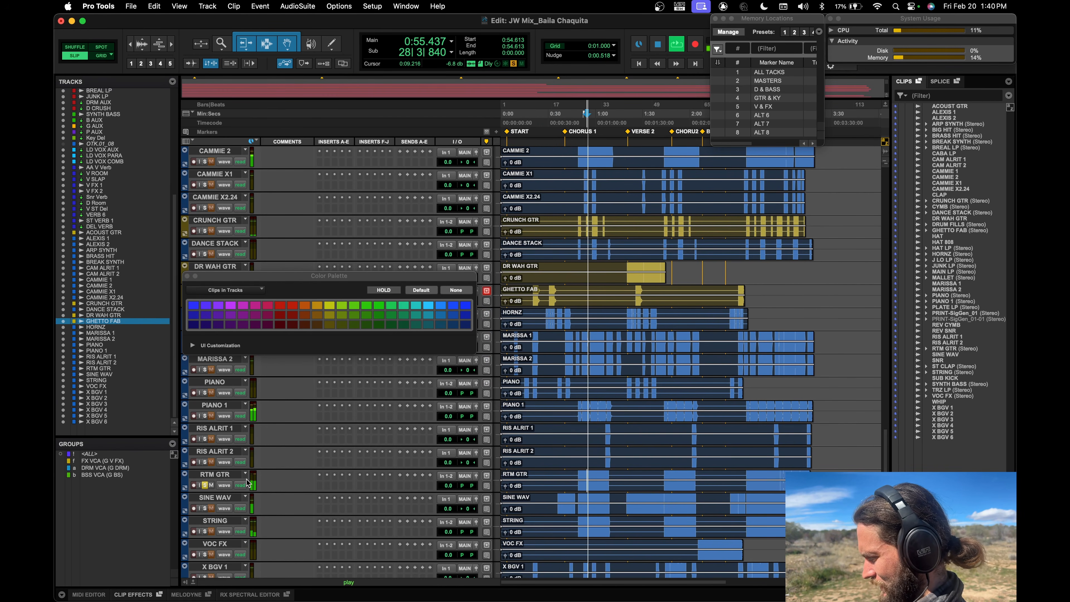
pyautogui.press('space')
pyautogui.hotkey('shift', 's')
pyautogui.click(215, 475)
pyautogui.click(329, 324)
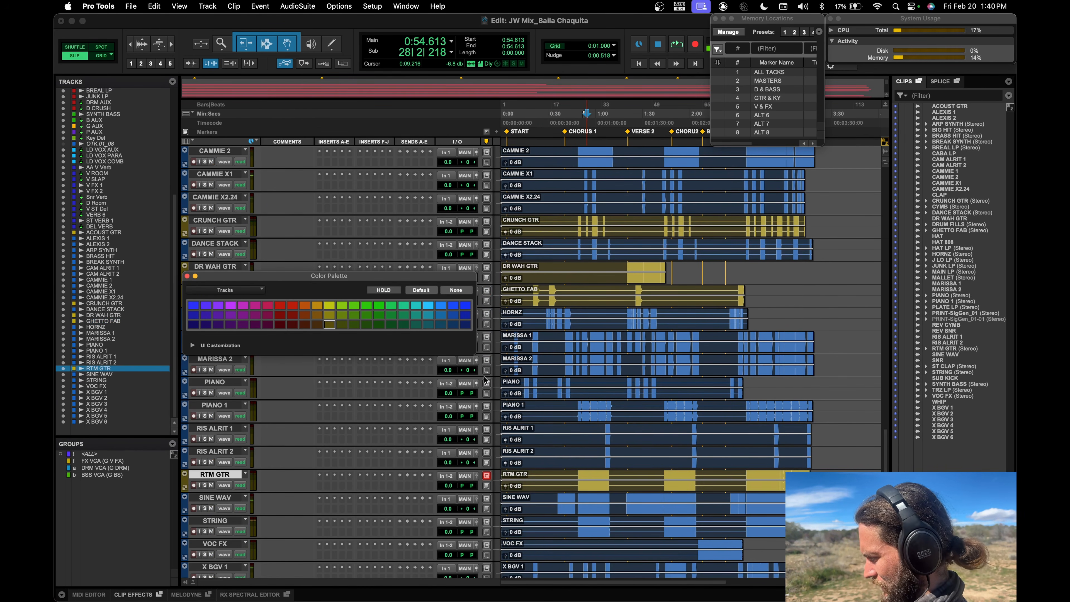
# Audition the RIS ALRIT 1 track from about 1:07.6 and check the remaining tracks below for guitars.
pyautogui.click(607, 429)
pyautogui.press('space')
pyautogui.press('space')
pyautogui.scroll(-3, 592, 438)
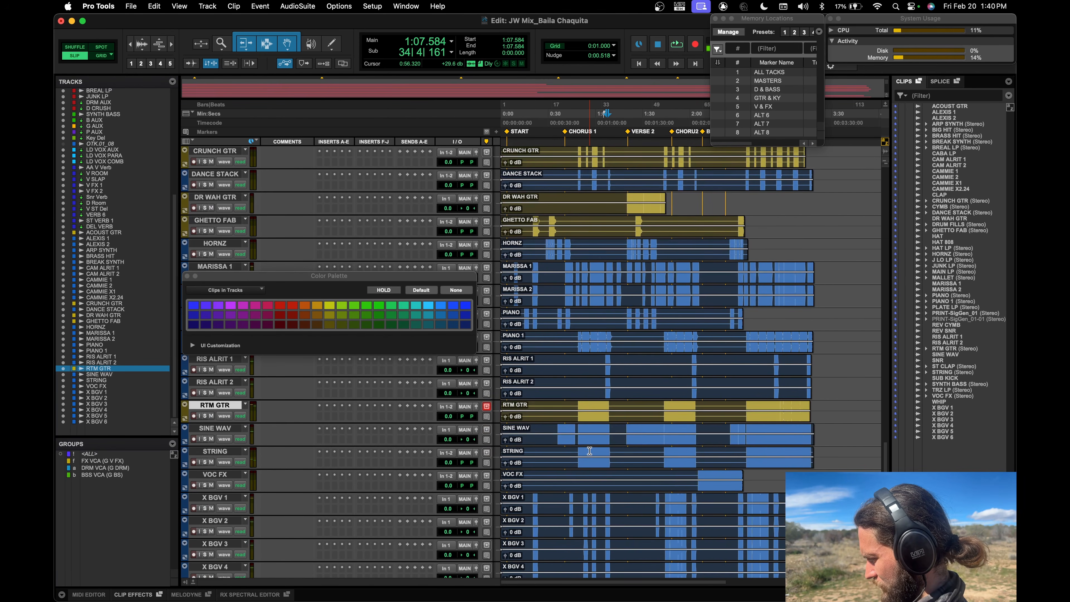
pyautogui.scroll(-4, 589, 450)
# Move ACOUST GTR, CRUNCH GTR, DR WAH GTR, GHETTO FAB and RTM GTR together to just above G AUX, and clear the track selection.
pyautogui.scroll(5, 514, 446)
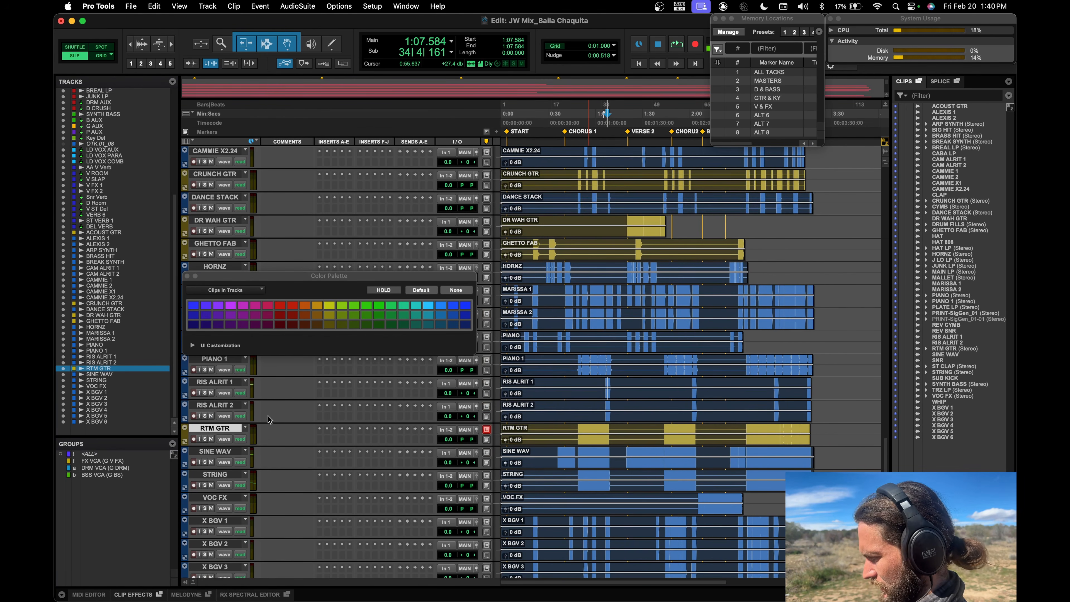
pyautogui.scroll(8, 270, 419)
pyautogui.keyDown('super'); pyautogui.click(225, 434); pyautogui.keyUp('super')
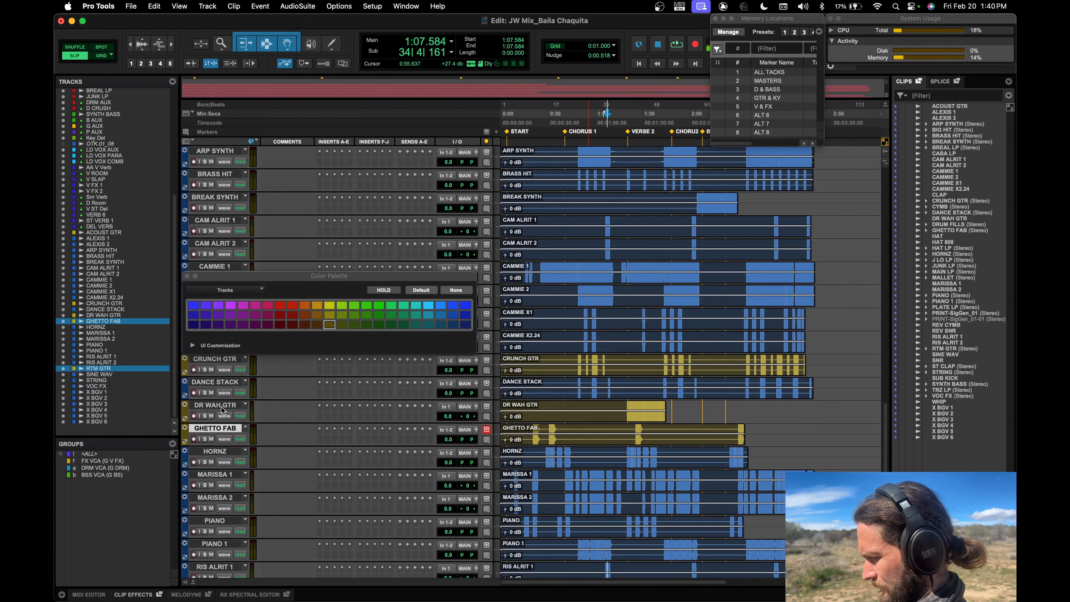
pyautogui.keyDown('super'); pyautogui.click(219, 406); pyautogui.keyUp('super')
pyautogui.keyDown('super'); pyautogui.click(218, 360); pyautogui.keyUp('super')
pyautogui.scroll(14, 287, 389)
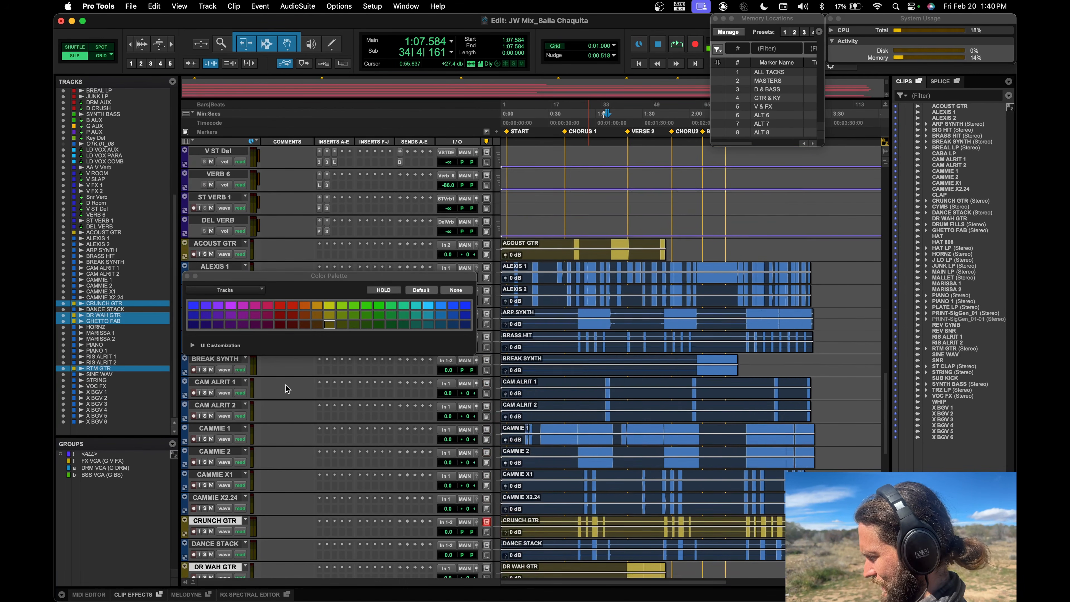
pyautogui.keyDown('super'); pyautogui.click(217, 406); pyautogui.keyUp('super')
pyautogui.moveTo(210, 407); pyautogui.dragTo(247, 462)
pyautogui.scroll(-5, 238, 472)
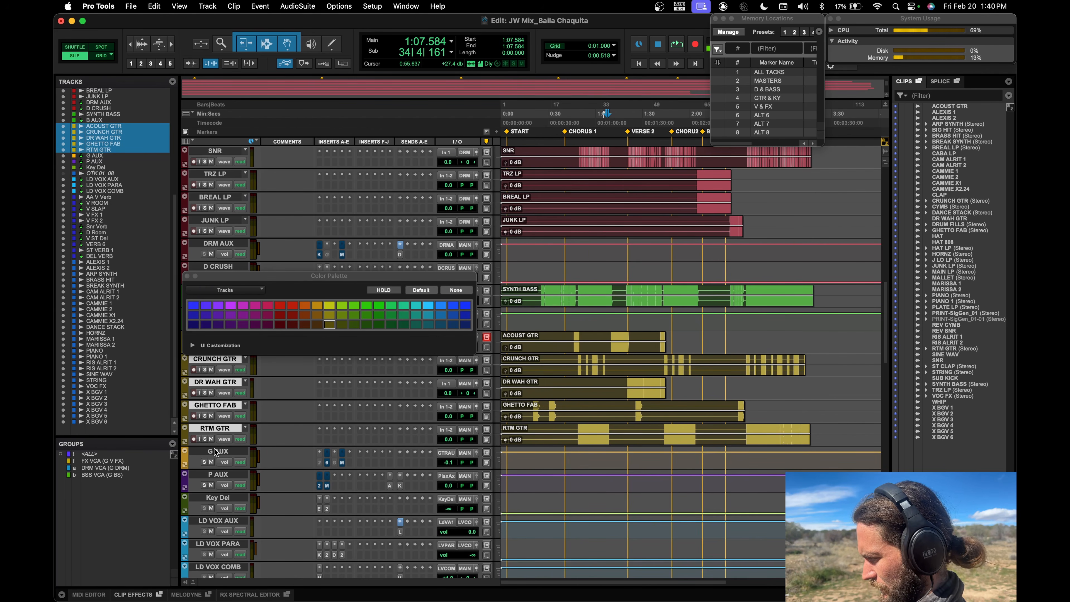
pyautogui.keyDown('shift'); pyautogui.click(216, 452); pyautogui.keyUp('shift')
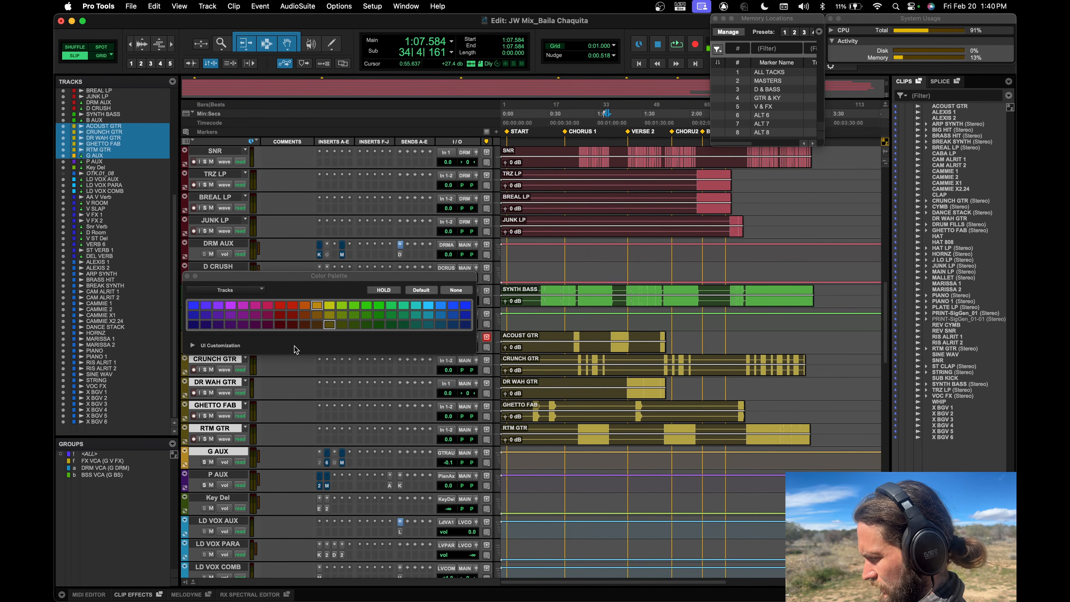
pyautogui.keyDown('alt'); pyautogui.click(232, 380); pyautogui.keyUp('alt')
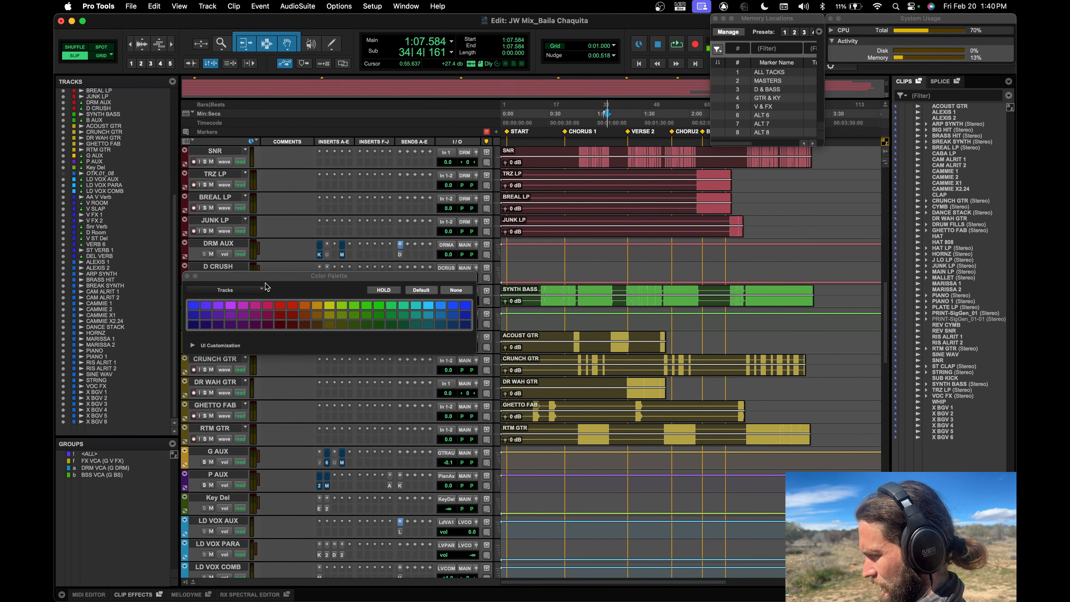
# Reorder the guitar tracks above G AUX as GHETTO FAB, RTM GTR, ACOUST GTR, DR WAH GTR and CRUNCH GTR.
pyautogui.moveTo(269, 279); pyautogui.dragTo(259, 152)
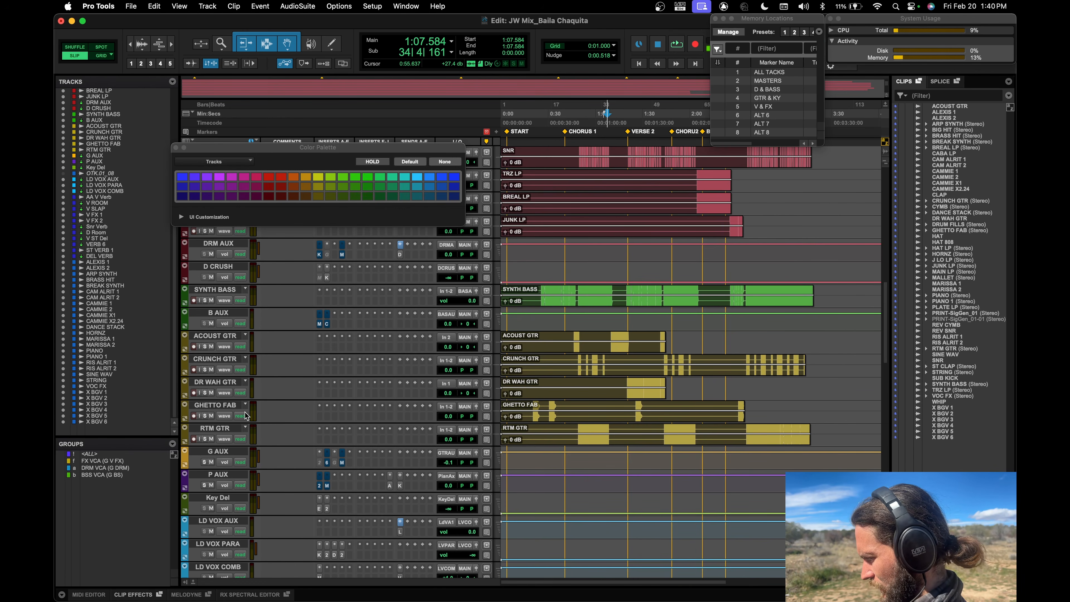
pyautogui.moveTo(226, 409); pyautogui.dragTo(221, 338)
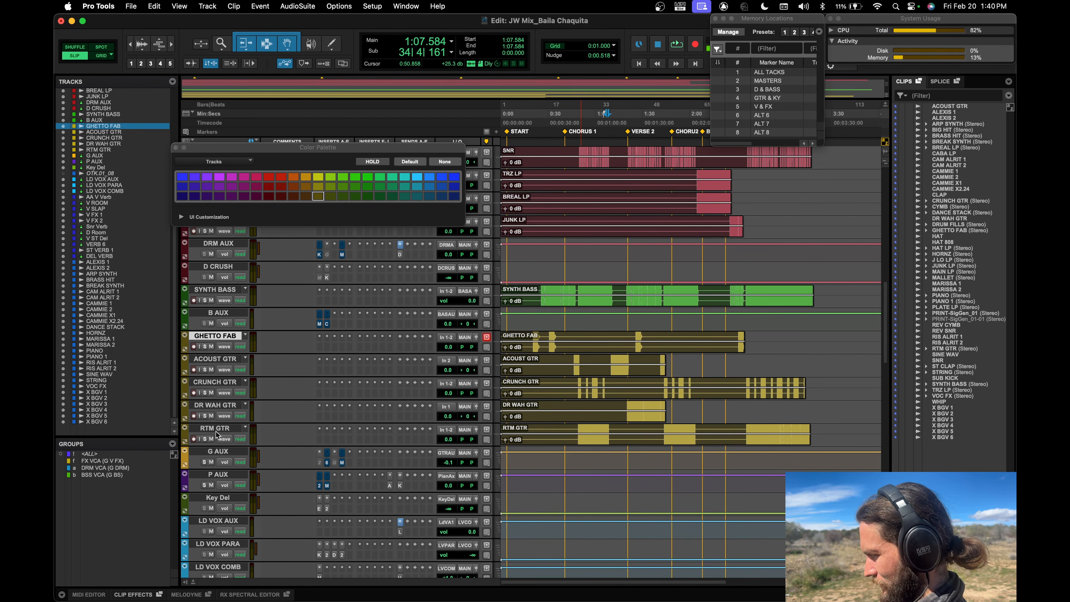
pyautogui.moveTo(217, 432); pyautogui.dragTo(220, 358)
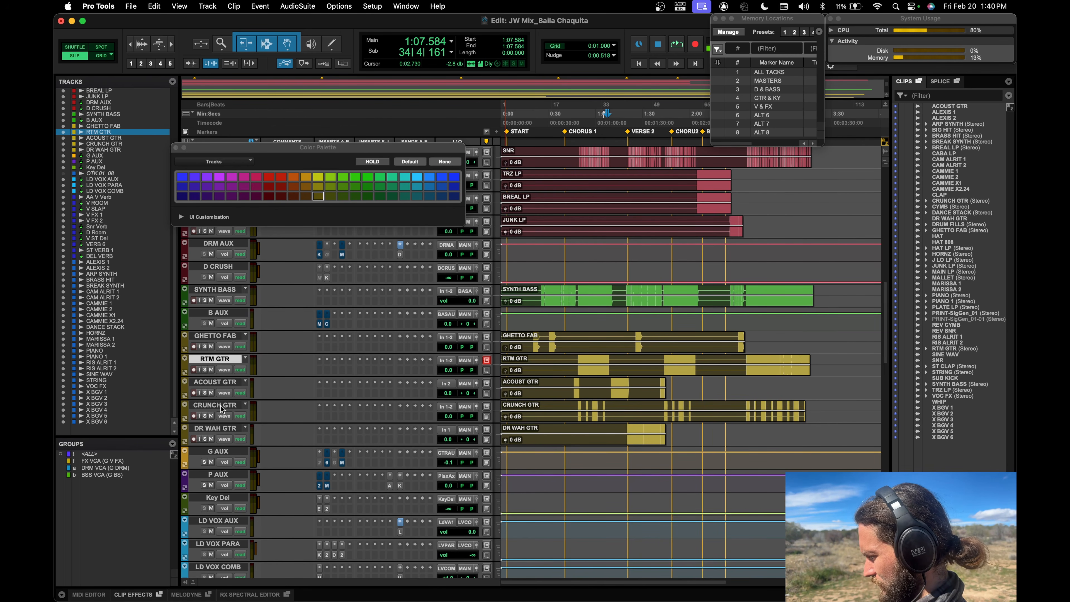
pyautogui.moveTo(222, 409); pyautogui.dragTo(224, 444)
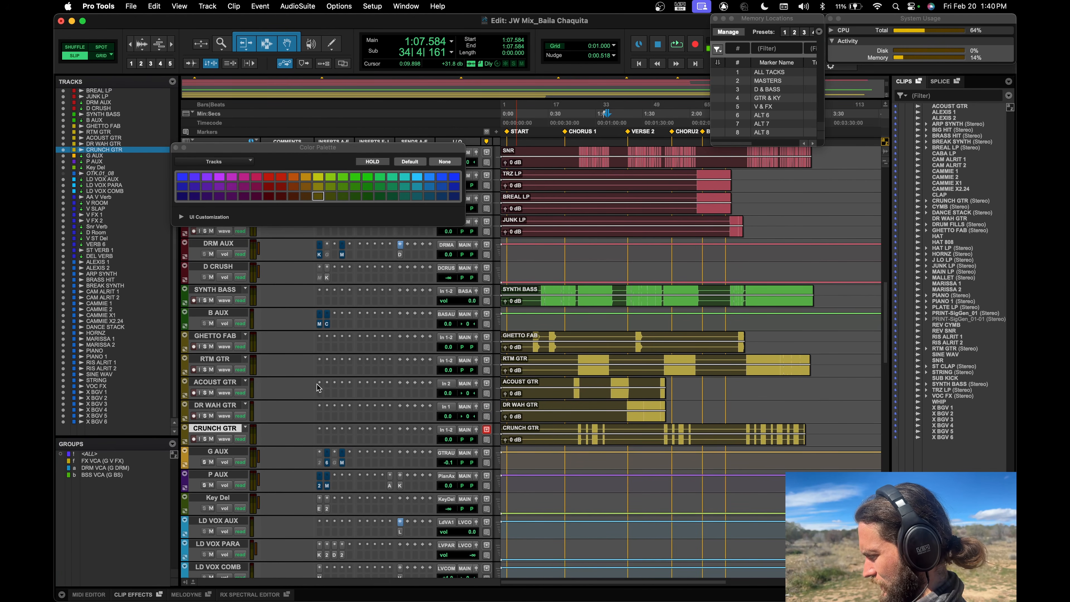
# Route the outputs of all five guitar tracks, GHETTO FAB through CRUNCH GTR, to the GTR AUX (Stereo) bus.
pyautogui.keyDown('shift'); pyautogui.click(216, 337); pyautogui.keyUp('shift')
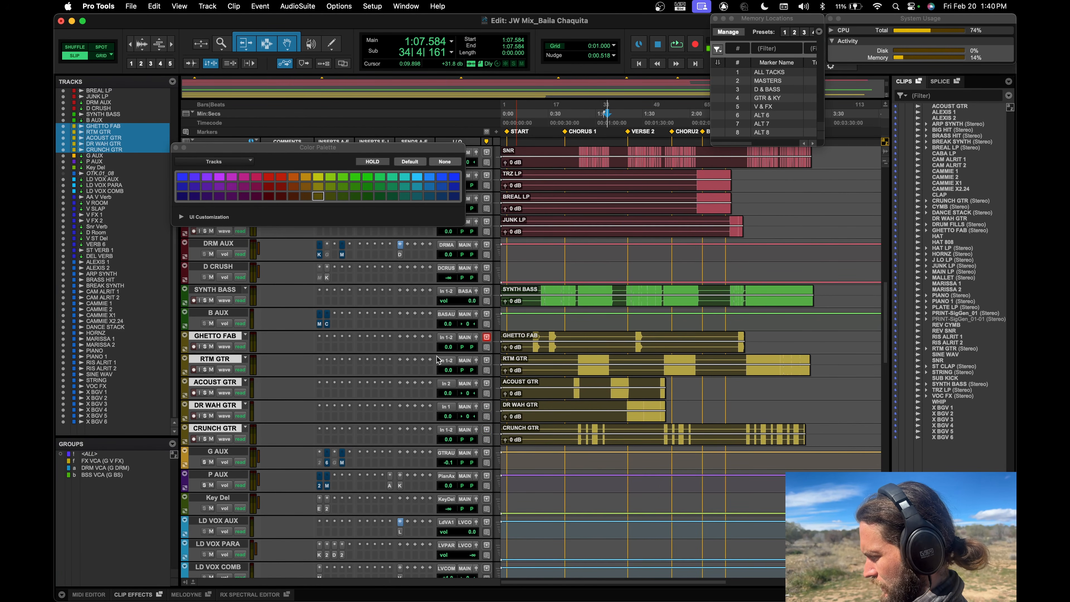
pyautogui.click(465, 431)
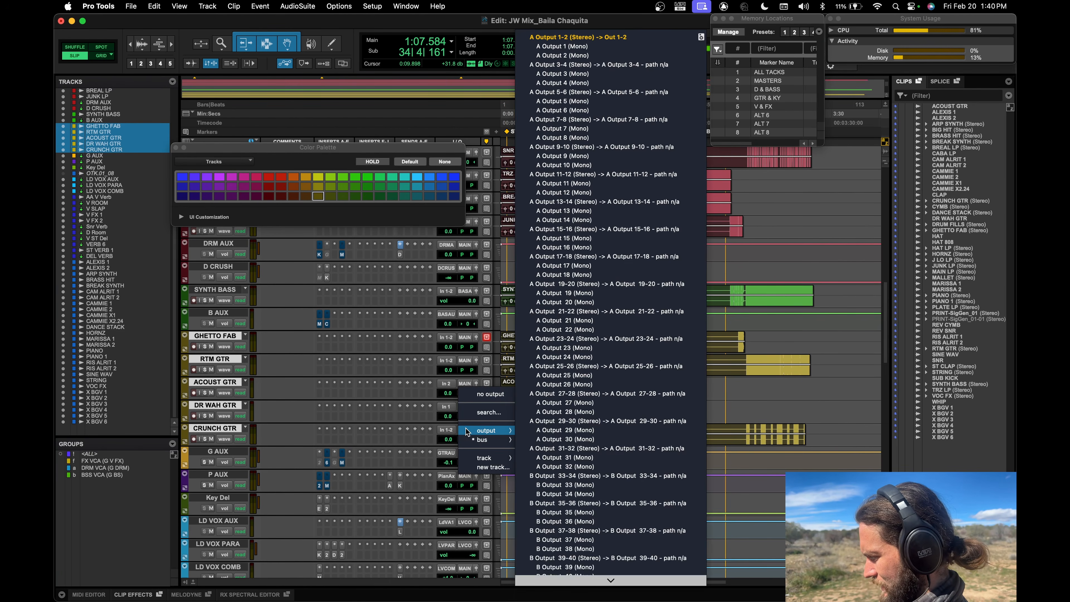
pyautogui.moveTo(474, 439)
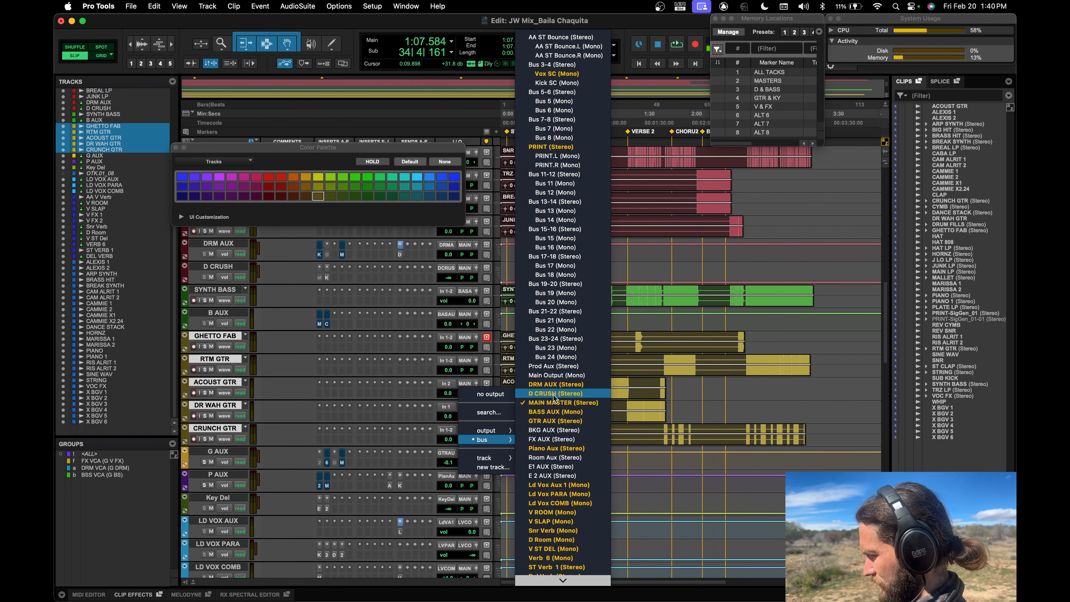
pyautogui.keyDown('alt'); pyautogui.keyDown('shift'); pyautogui.click(556, 421); pyautogui.keyUp('shift'); pyautogui.keyUp('alt')
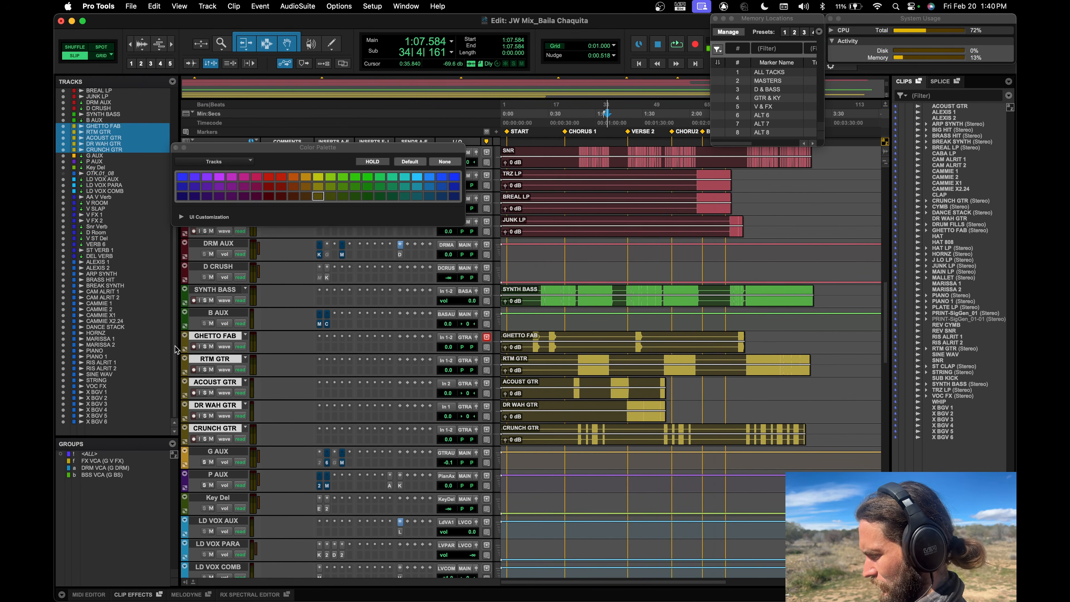
# Create a Mix/Edit group named GTR VCA from the five selected guitar tracks.
pyautogui.press('super+g')
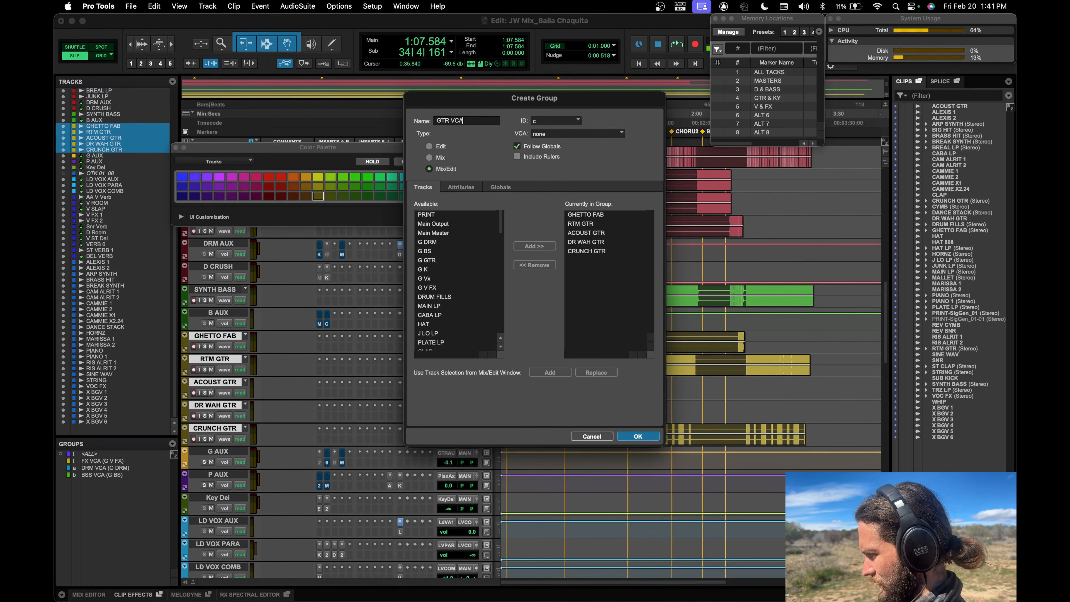
pyautogui.write('GTR VCA')
pyautogui.press('Return')
pyautogui.click(96, 484)
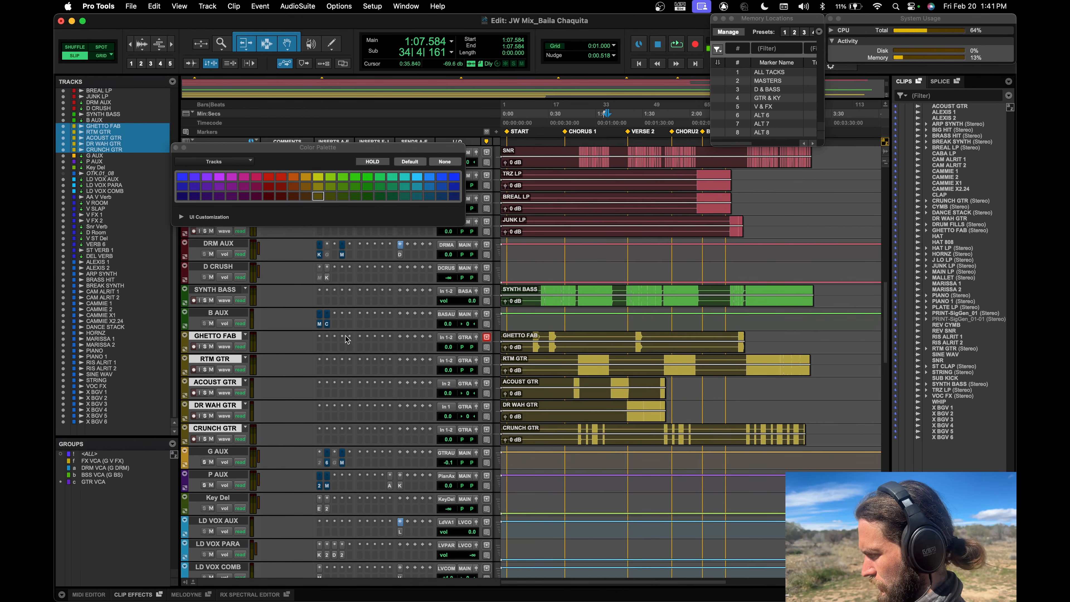
# Assign the GTR VCA group to the G GTR VCA master track.
pyautogui.scroll(10, 346, 338)
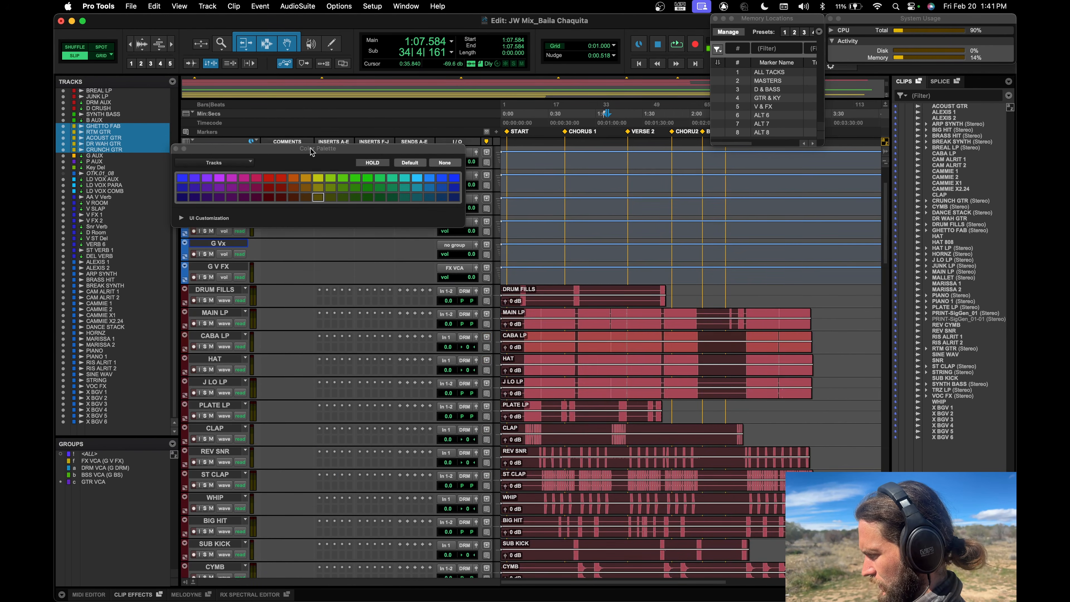
pyautogui.moveTo(312, 151); pyautogui.dragTo(312, 317)
pyautogui.click(454, 199)
pyautogui.click(464, 243)
# Audition the ARP SYNTH track in solo from about 0:53.2 and color it dark purple.
pyautogui.scroll(-20, 574, 385)
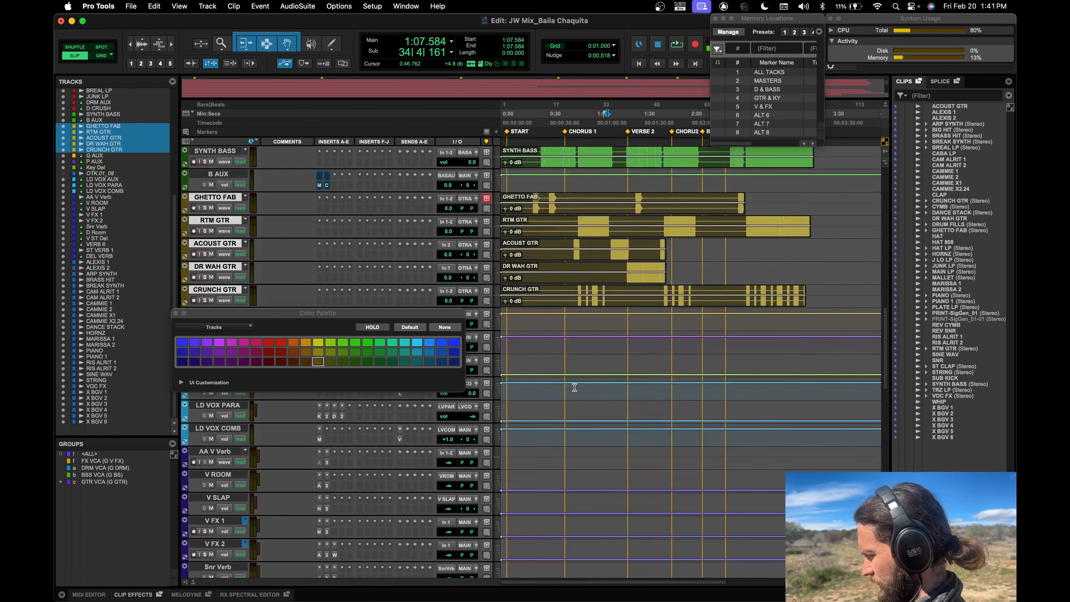
pyautogui.scroll(15, 574, 385)
pyautogui.scroll(-8, 574, 386)
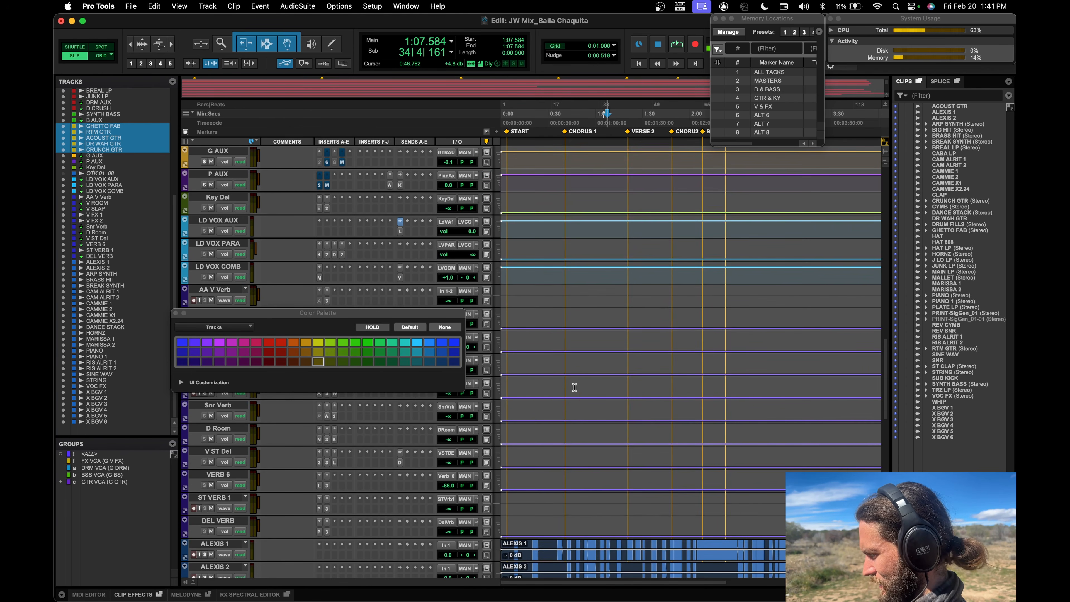
pyautogui.scroll(-5, 575, 387)
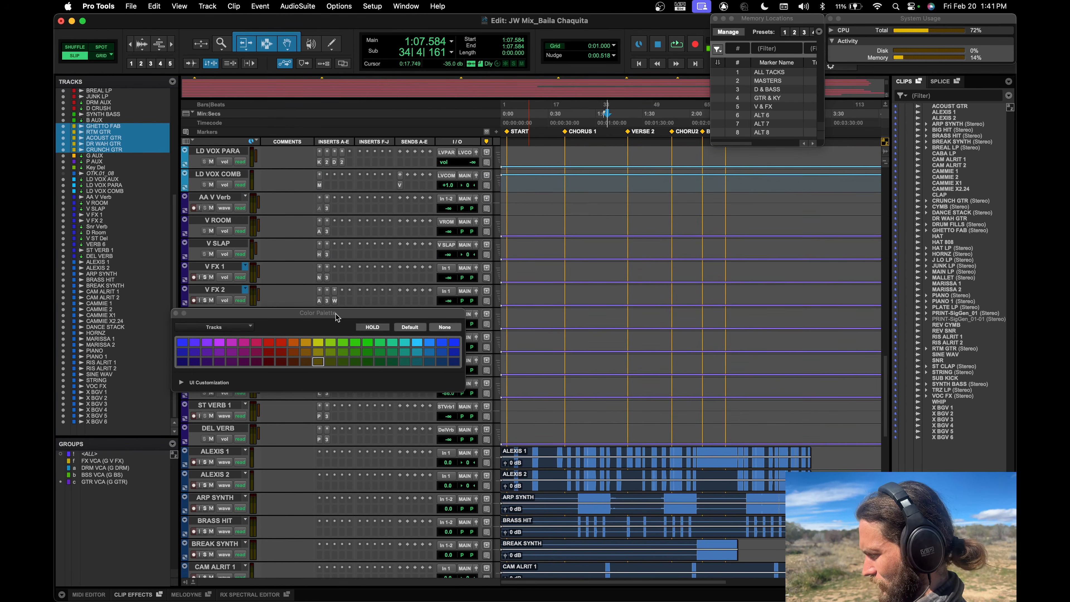
pyautogui.moveTo(323, 313); pyautogui.dragTo(312, 183)
pyautogui.scroll(-7, 574, 364)
pyautogui.click(581, 338)
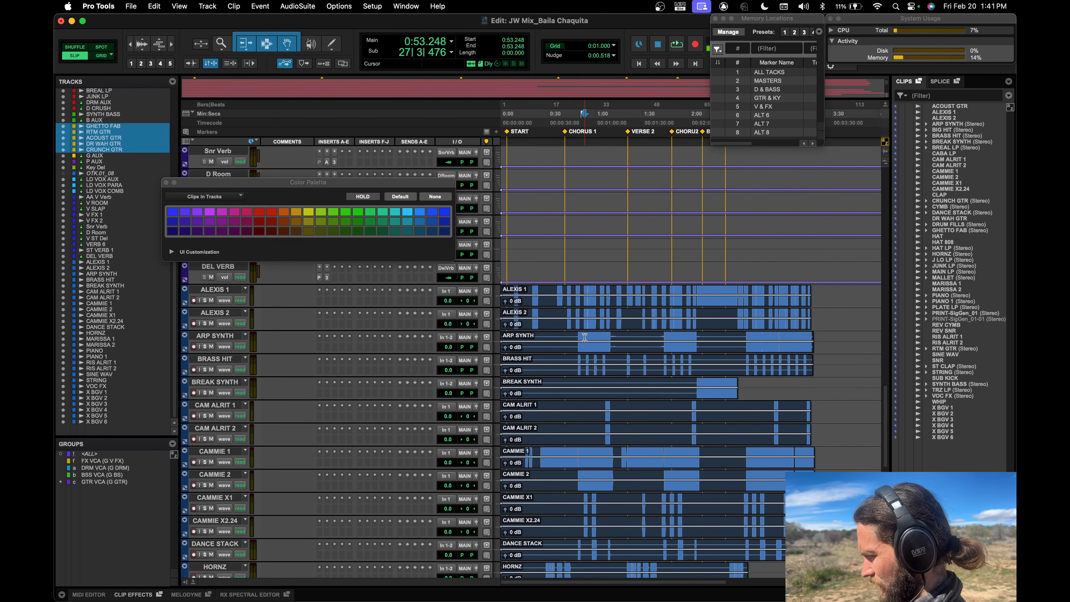
pyautogui.press('space')
pyautogui.click(205, 346)
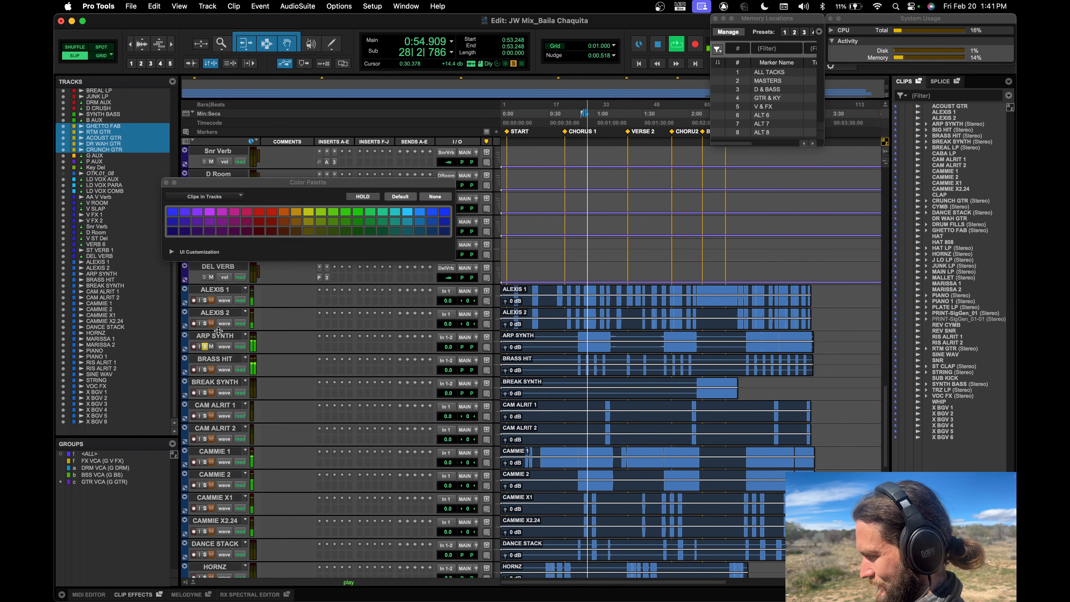
pyautogui.click(217, 336)
pyautogui.press('space')
pyautogui.click(197, 231)
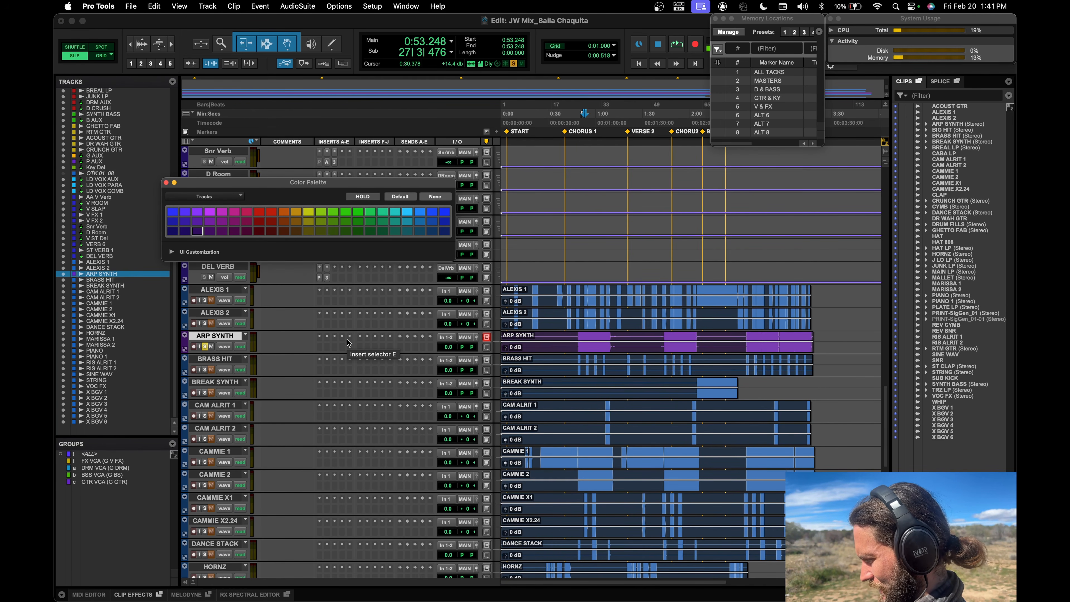
# Audition the BREAK SYNTH track in solo from about 2:09.0 and color it dark purple along with ARP SYNTH.
pyautogui.click(704, 384)
pyautogui.press('space')
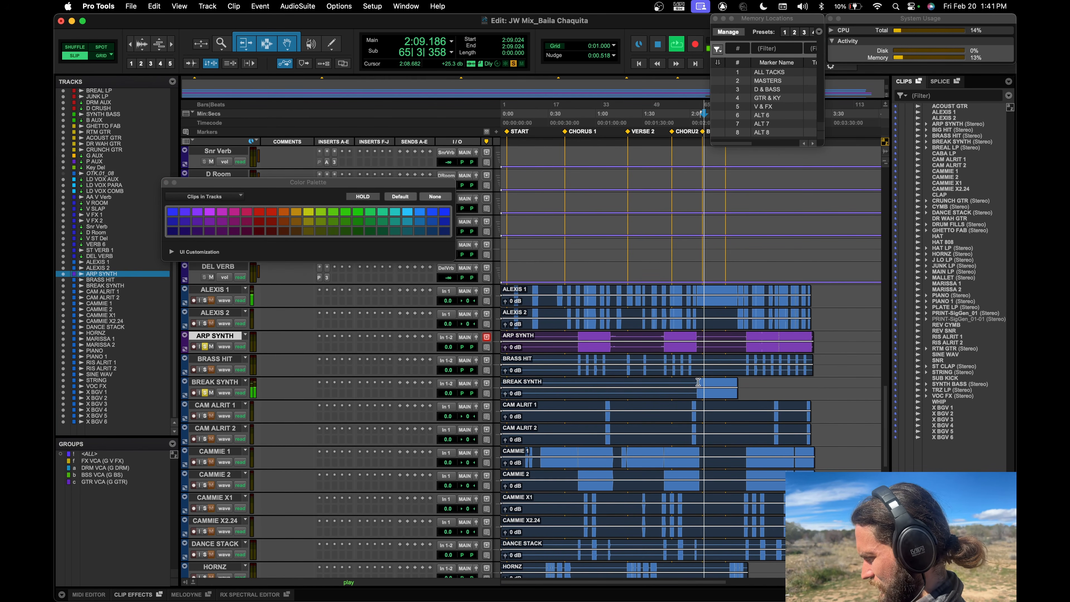
pyautogui.press('space')
pyautogui.keyDown('super'); pyautogui.click(222, 381); pyautogui.keyUp('super')
pyautogui.click(196, 231)
# Audition the CAM ALRIT 1 track from about 2:02.2 and clear the active solos.
pyautogui.scroll(-2, 331, 348)
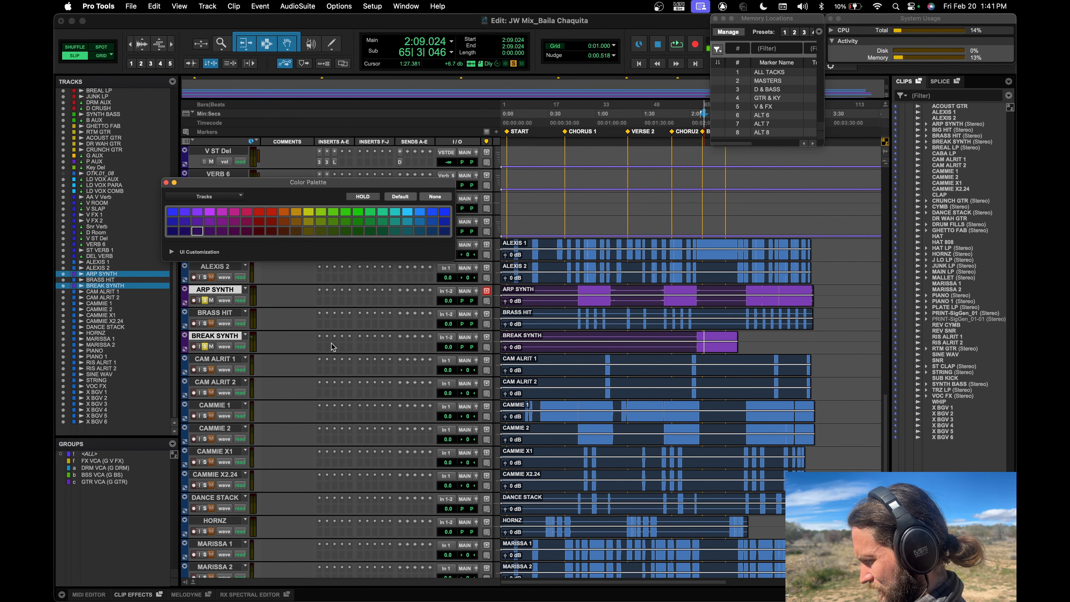
pyautogui.click(693, 360)
pyautogui.press('space')
pyautogui.press('space')
pyautogui.click(205, 369)
pyautogui.click(205, 347)
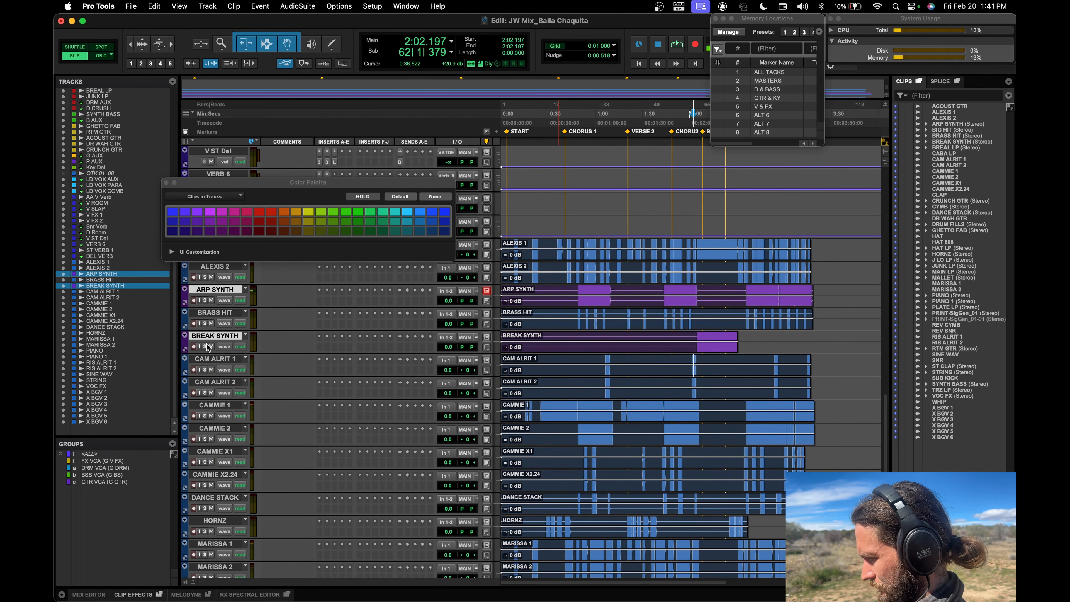
# Audition the track just below CAM ALRIT 2 from about 1:34.5 and its X1 track from about 1:43.4.
pyautogui.click(649, 401)
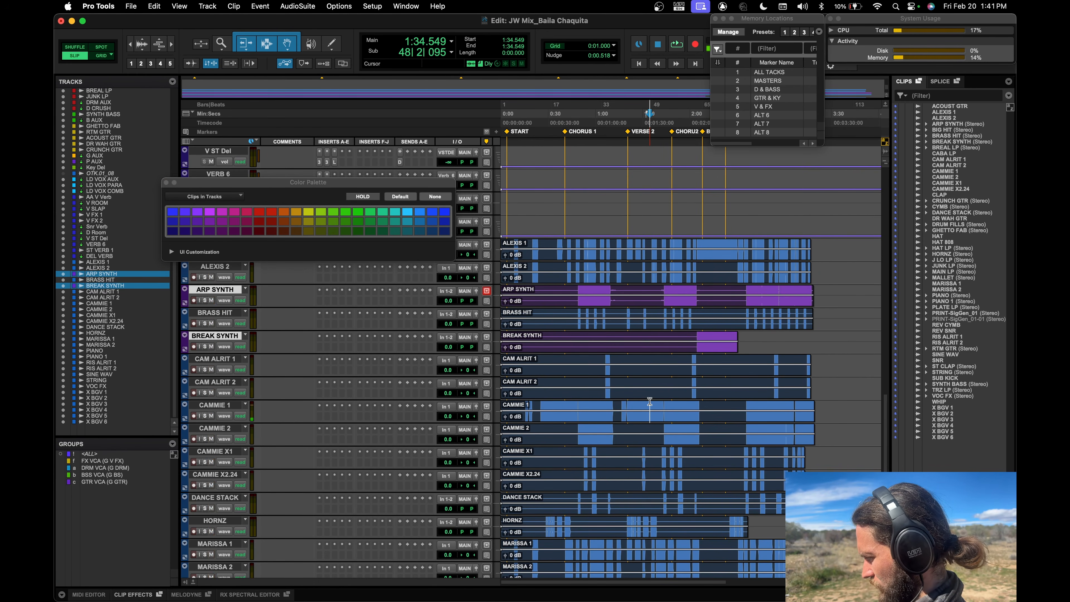
pyautogui.scroll(-1, 649, 401)
pyautogui.scroll(-1, 650, 401)
pyautogui.click(663, 406)
pyautogui.press('space')
pyautogui.press('space')
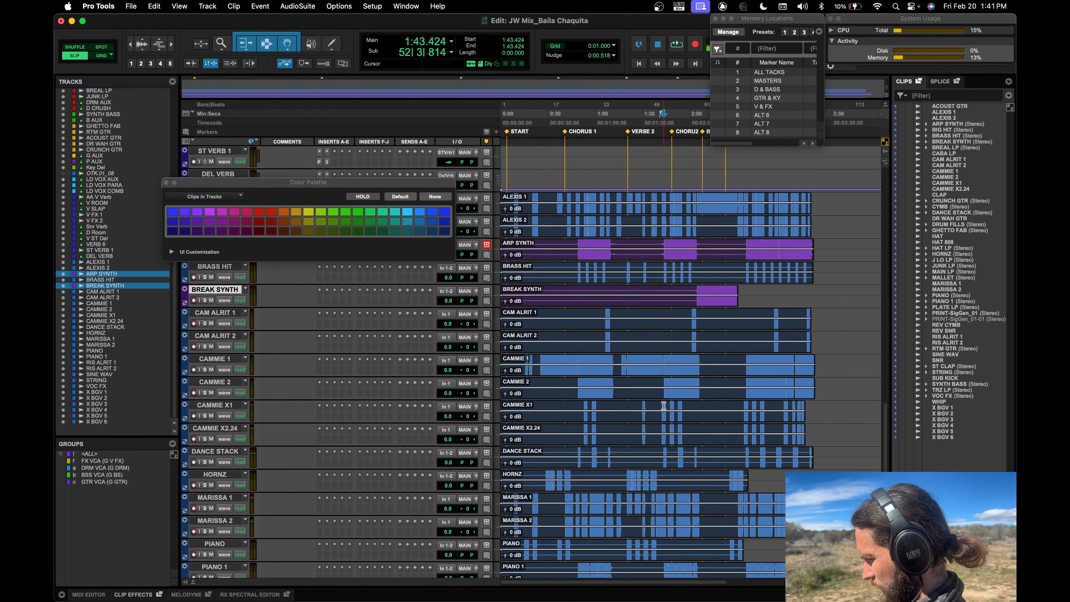
# Audition the DANCE STACK track in solo from about 1:43.4 and color it dark purple.
pyautogui.scroll(-1, 664, 406)
pyautogui.press('space')
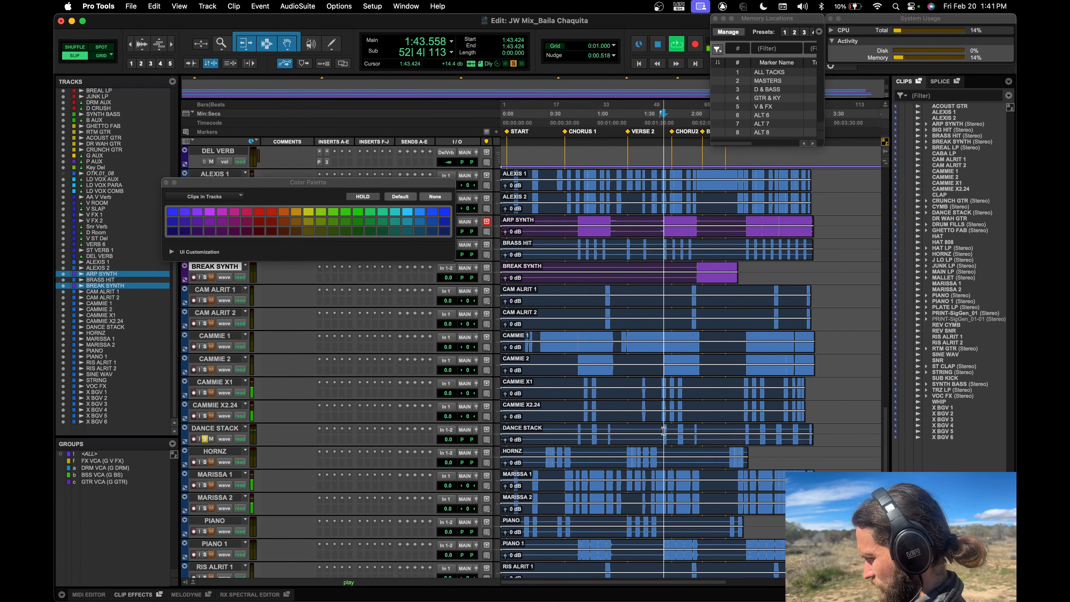
pyautogui.press('space')
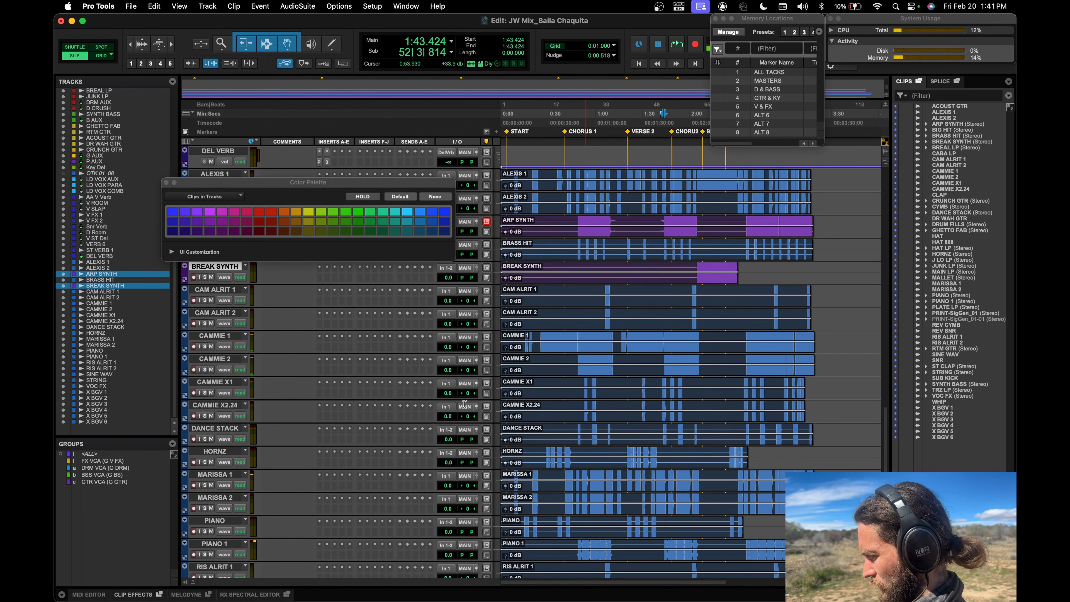
pyautogui.click(219, 427)
pyautogui.click(197, 231)
# Audition the HORNZ track in solo from about 0:31.4 and color it dark purple.
pyautogui.scroll(-3, 640, 354)
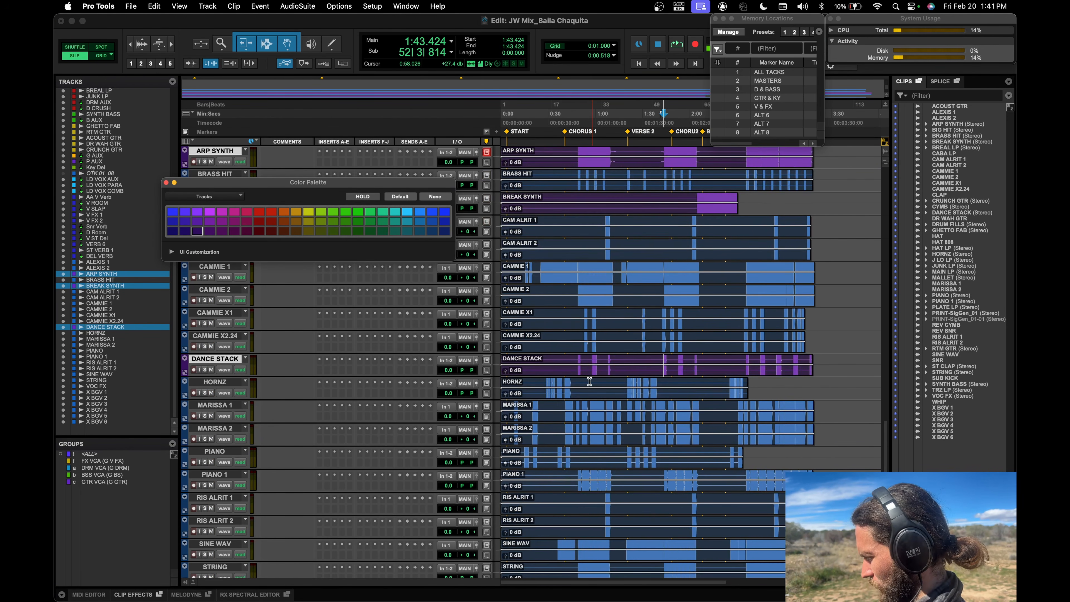
pyautogui.click(551, 383)
pyautogui.hotkey('shift', 's')
pyautogui.press('space')
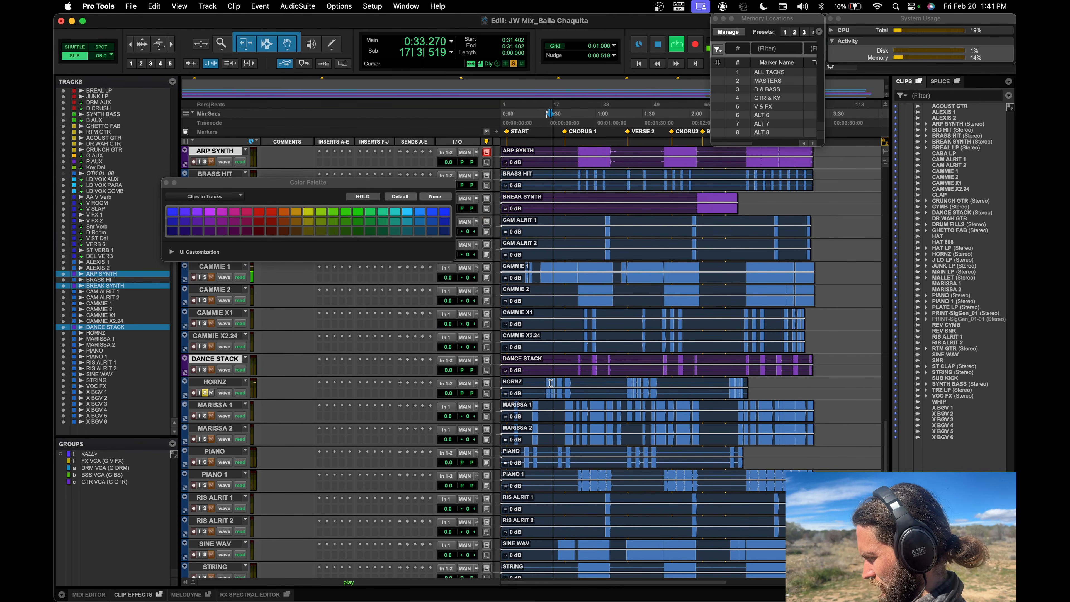
pyautogui.press('space')
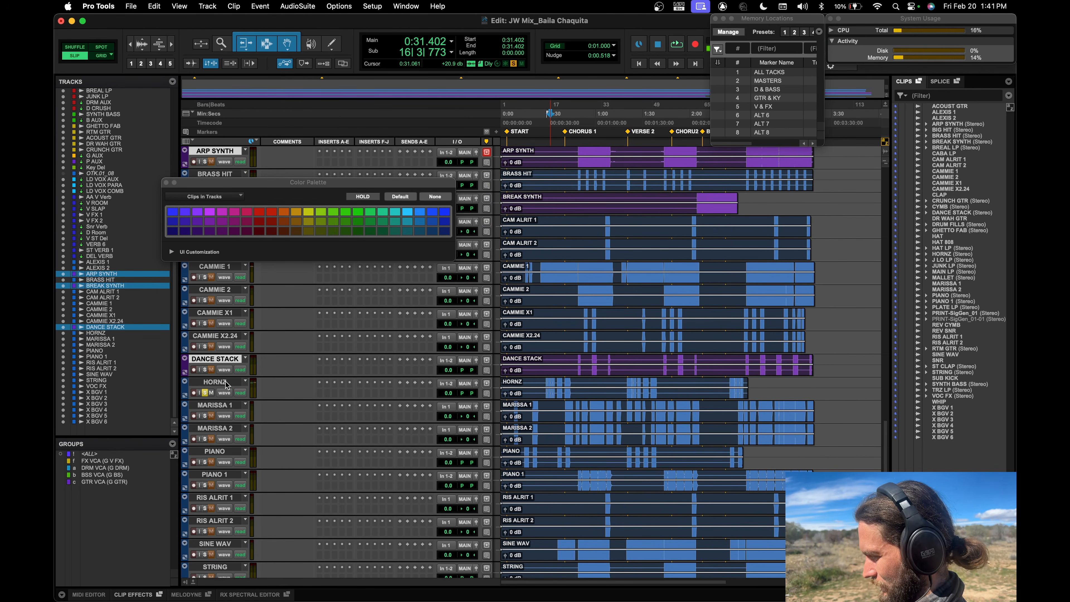
pyautogui.click(227, 382)
pyautogui.click(198, 232)
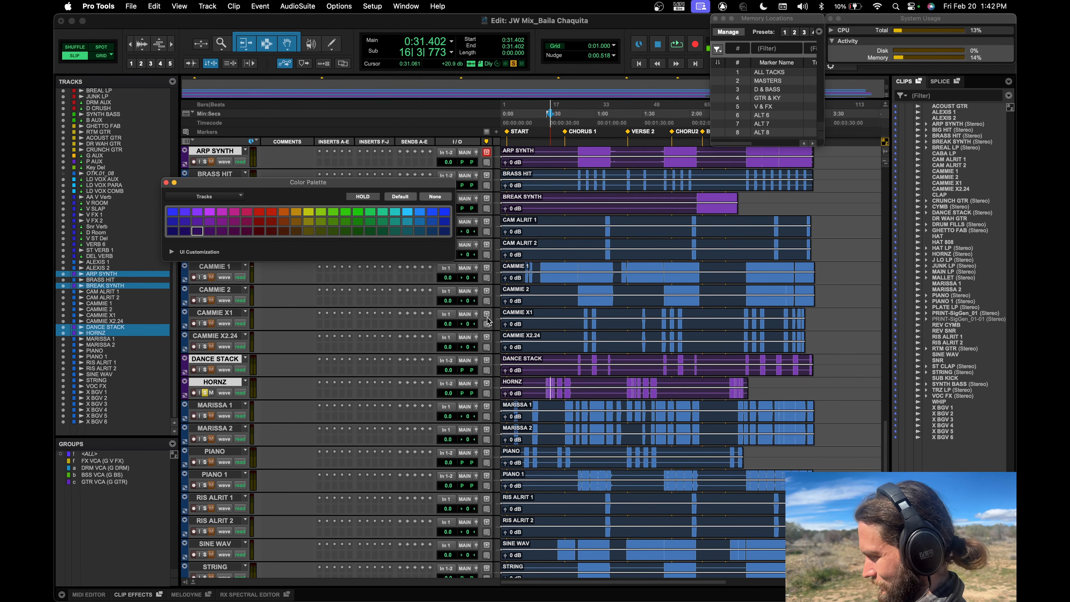
# Audition the PIANO track in solo from about 0:36.2, clear its solo and color it dark purple.
pyautogui.scroll(-2, 576, 341)
pyautogui.click(557, 404)
pyautogui.press('space')
pyautogui.click(205, 416)
pyautogui.press('space')
pyautogui.click(205, 416)
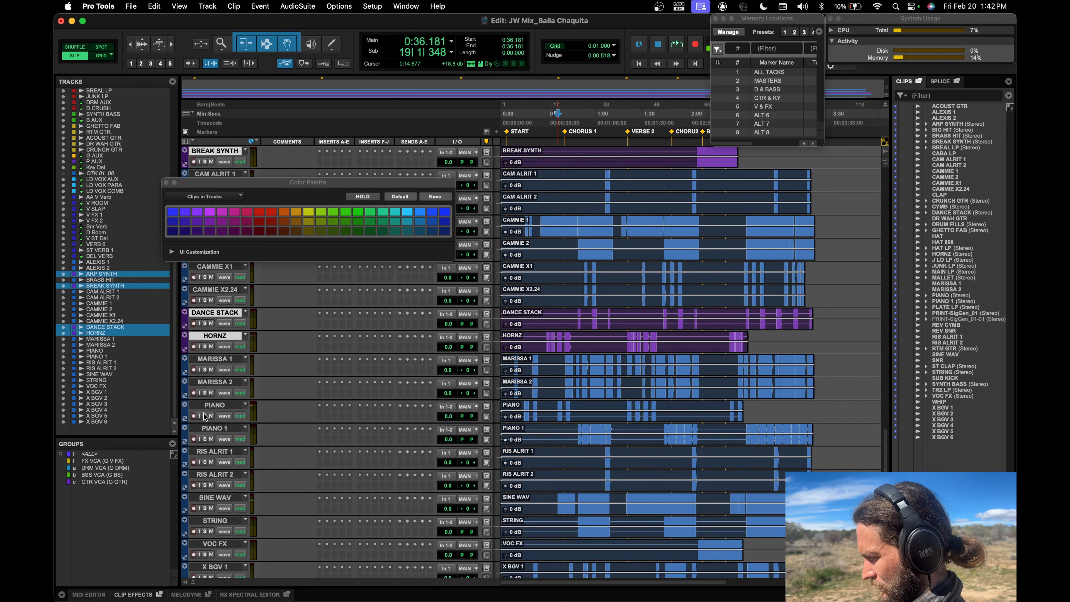
pyautogui.click(214, 405)
pyautogui.click(197, 232)
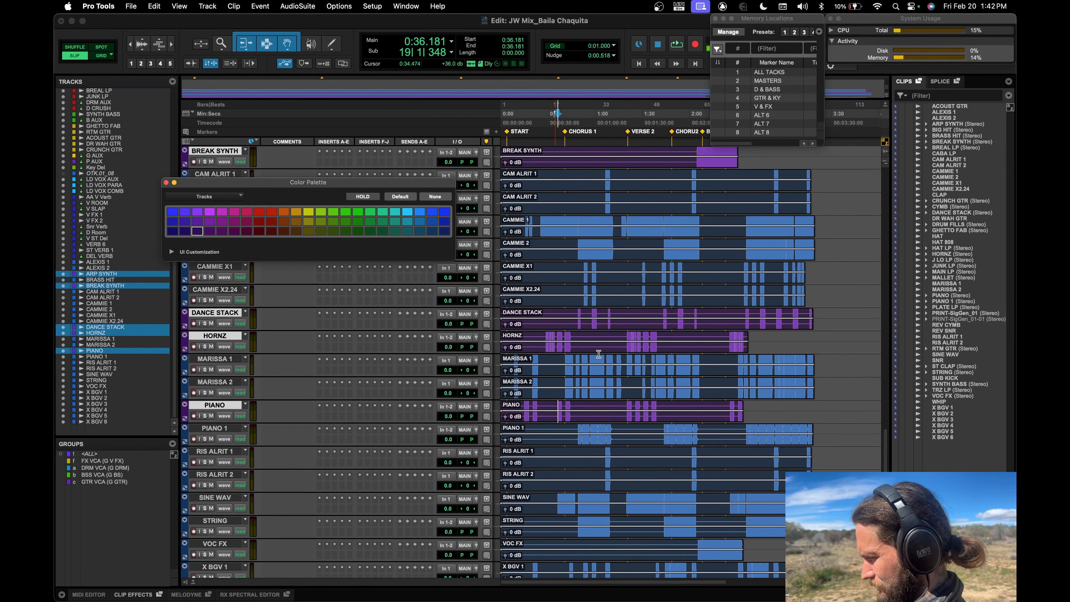
# Audition the PIANO 1 track in solo from about 0:53.9 and color it dark purple.
pyautogui.scroll(-4, 599, 354)
pyautogui.click(585, 335)
pyautogui.press('space')
pyautogui.click(205, 347)
pyautogui.press('space')
pyautogui.keyDown('shift'); pyautogui.click(221, 336); pyautogui.keyUp('shift')
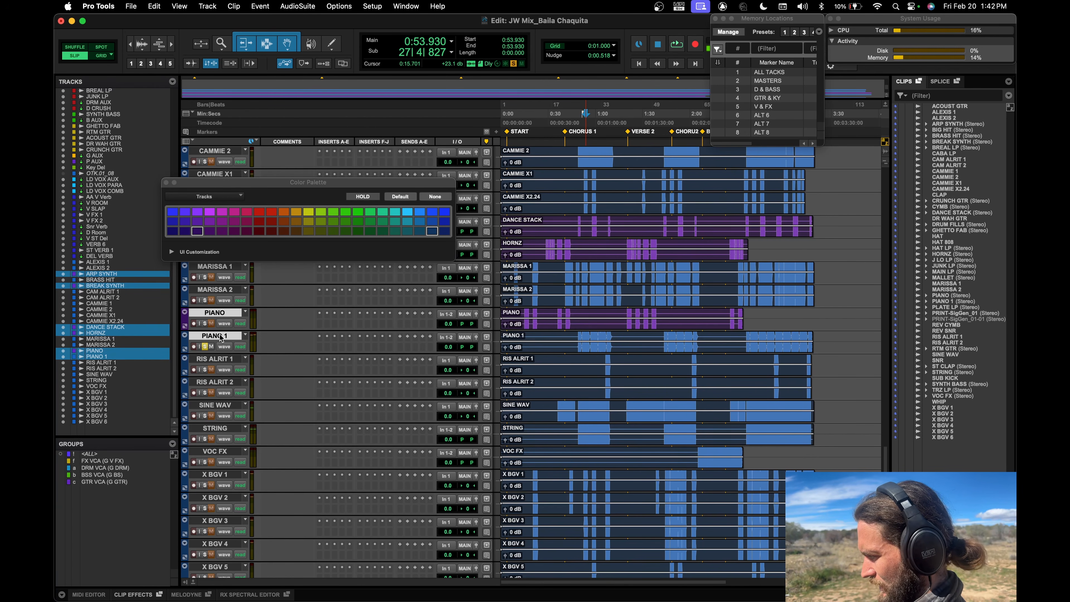
pyautogui.click(197, 232)
# Audition the RIS ALRIT 1 track from about 1:07.2, clear the solos and color the SINE WAV track dark purple.
pyautogui.scroll(-2, 584, 314)
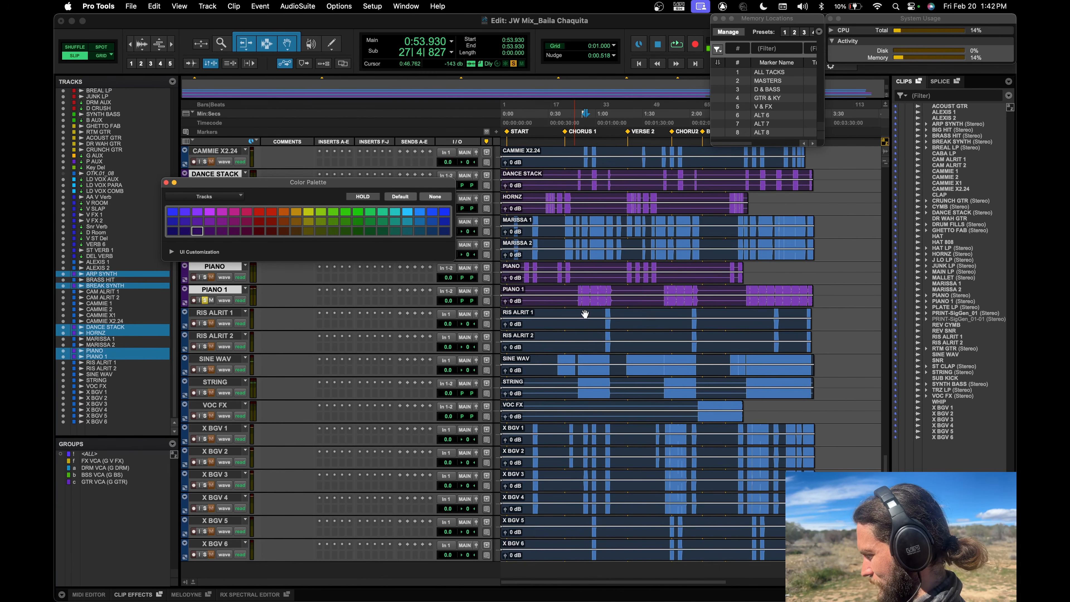
pyautogui.click(605, 313)
pyautogui.click(607, 314)
pyautogui.press('space')
pyautogui.press('space')
pyautogui.keyDown('alt'); pyautogui.click(204, 323); pyautogui.keyUp('alt')
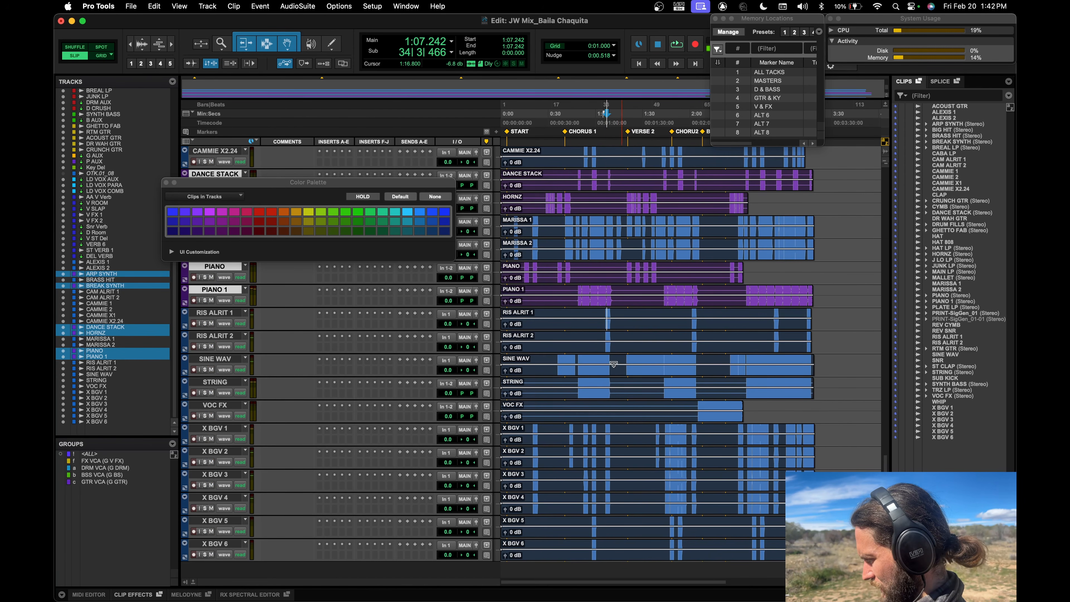
pyautogui.keyDown('super'); pyautogui.click(219, 359); pyautogui.keyUp('super')
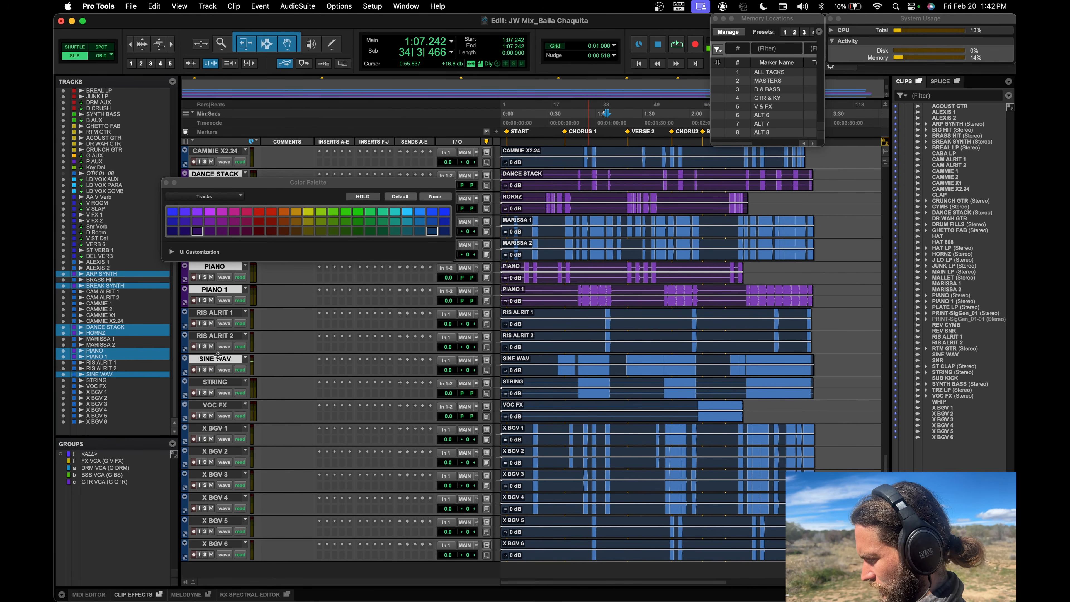
pyautogui.click(198, 232)
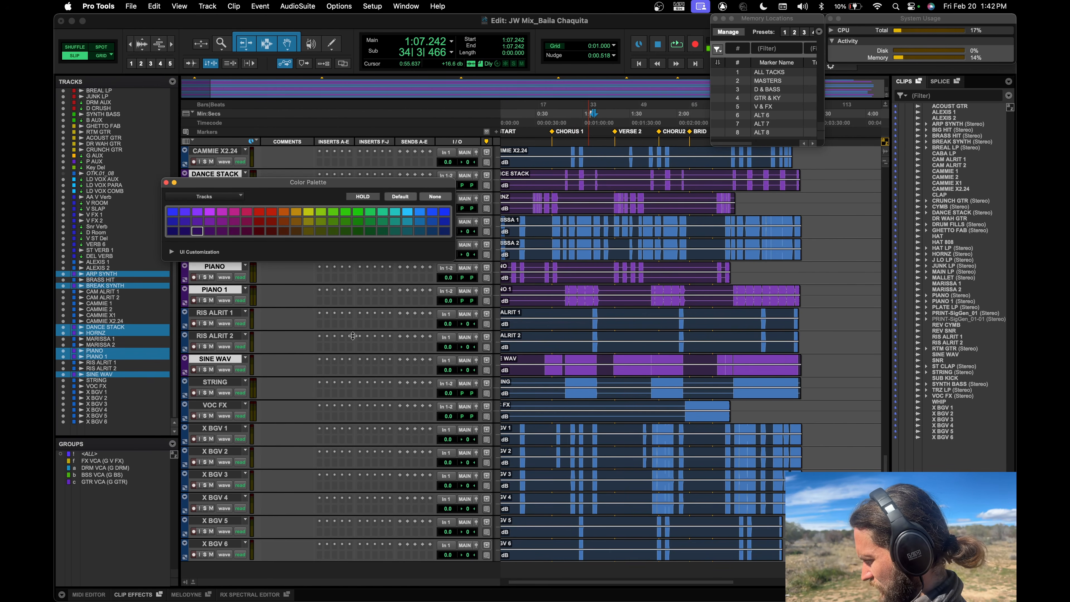
# Audition the STRING track in solo from about 0:52.6 and color it dark purple.
pyautogui.scroll(-1, 353, 335)
pyautogui.click(584, 361)
pyautogui.press('space')
pyautogui.click(205, 370)
pyautogui.press('space')
pyautogui.keyDown('super'); pyautogui.click(215, 359); pyautogui.keyUp('super')
pyautogui.click(198, 231)
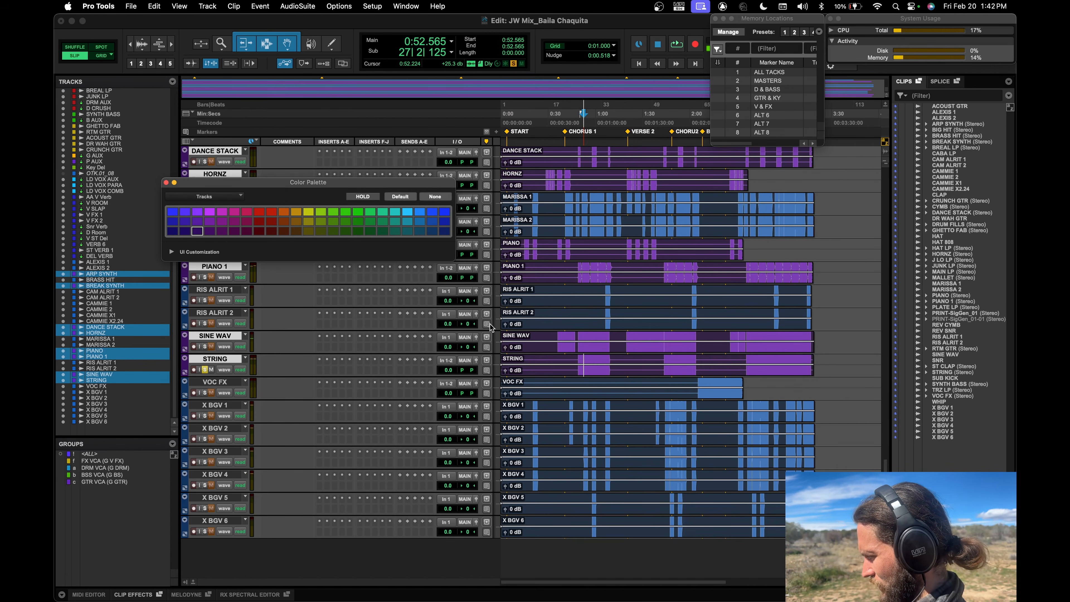
# Move the selected purple synth, horn, piano and string tracks together to between G AUX and P AUX.
pyautogui.scroll(-1, 547, 319)
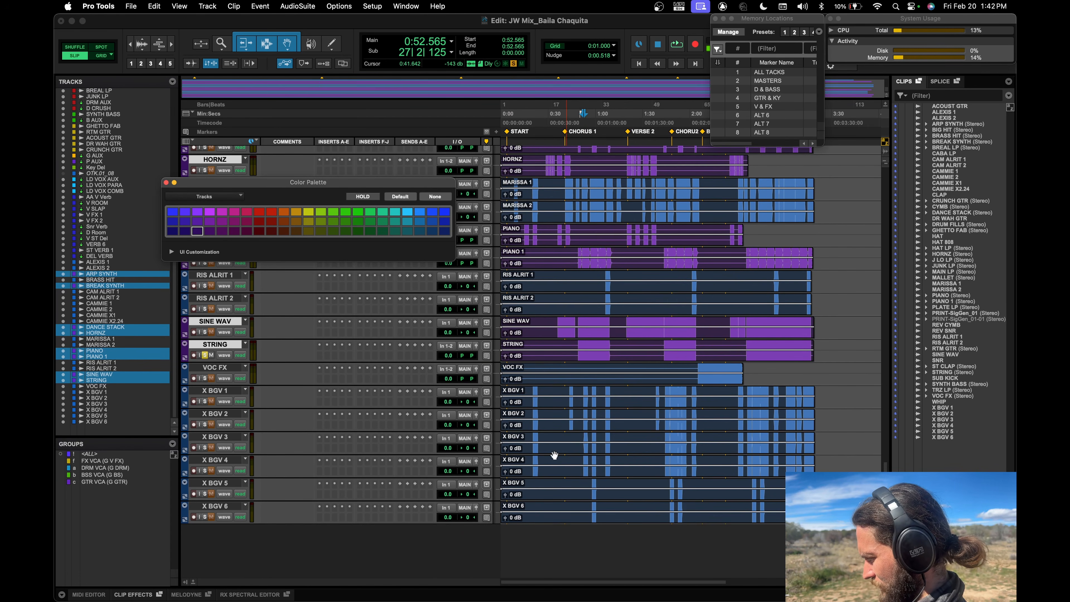
pyautogui.scroll(10, 487, 361)
pyautogui.scroll(10, 488, 360)
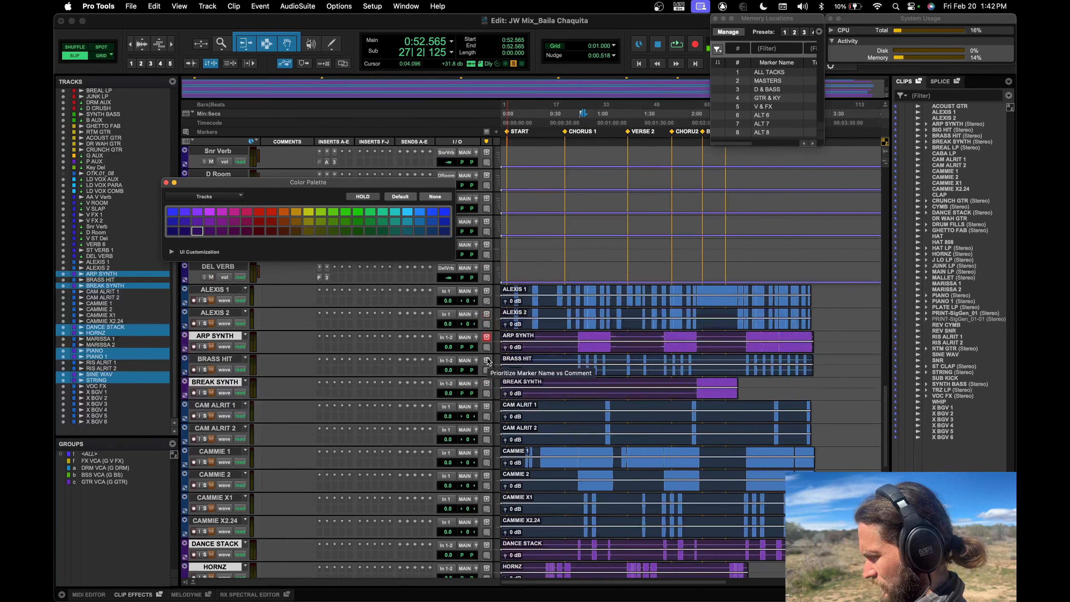
pyautogui.moveTo(216, 383); pyautogui.dragTo(265, 432)
pyautogui.scroll(-5, 282, 398)
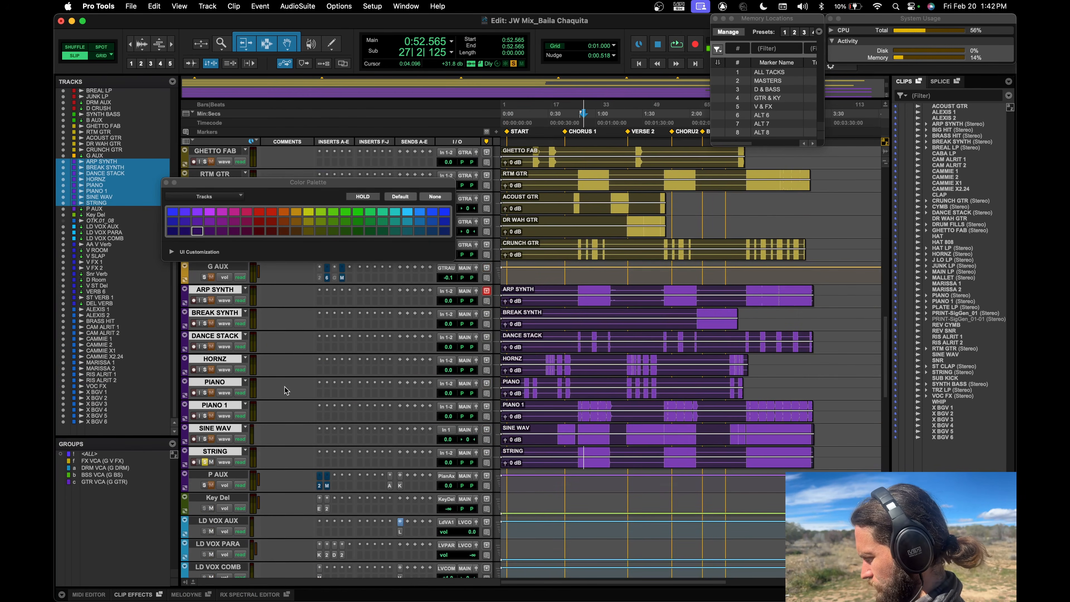
# Create a Mix/Edit group named PNO VCA from the selected synth, piano, horn and string tracks.
pyautogui.scroll(1, 286, 390)
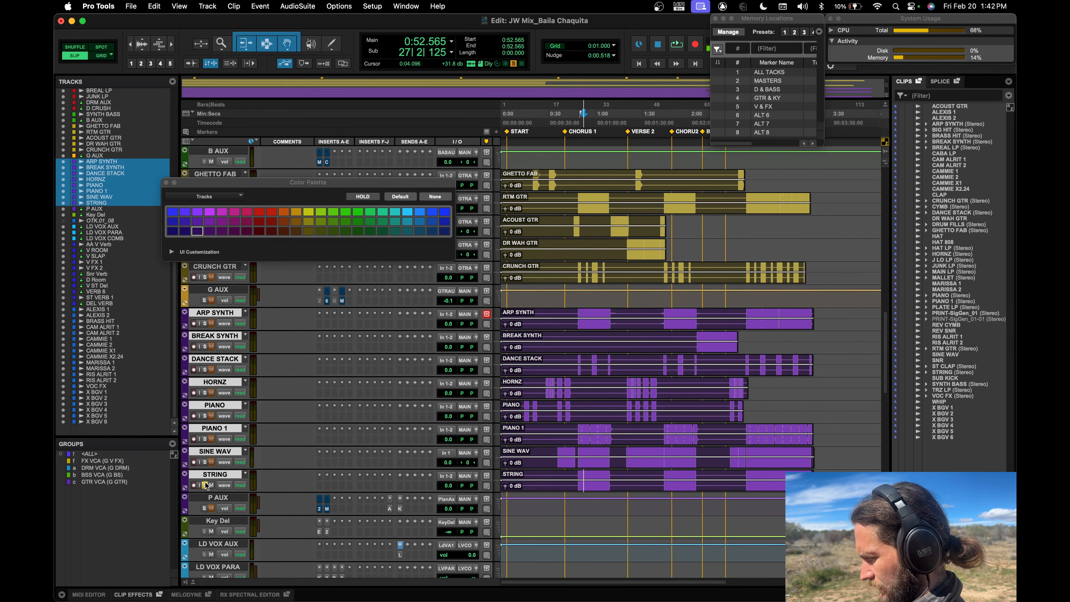
pyautogui.press('super+g')
pyautogui.write('PNO VCA')
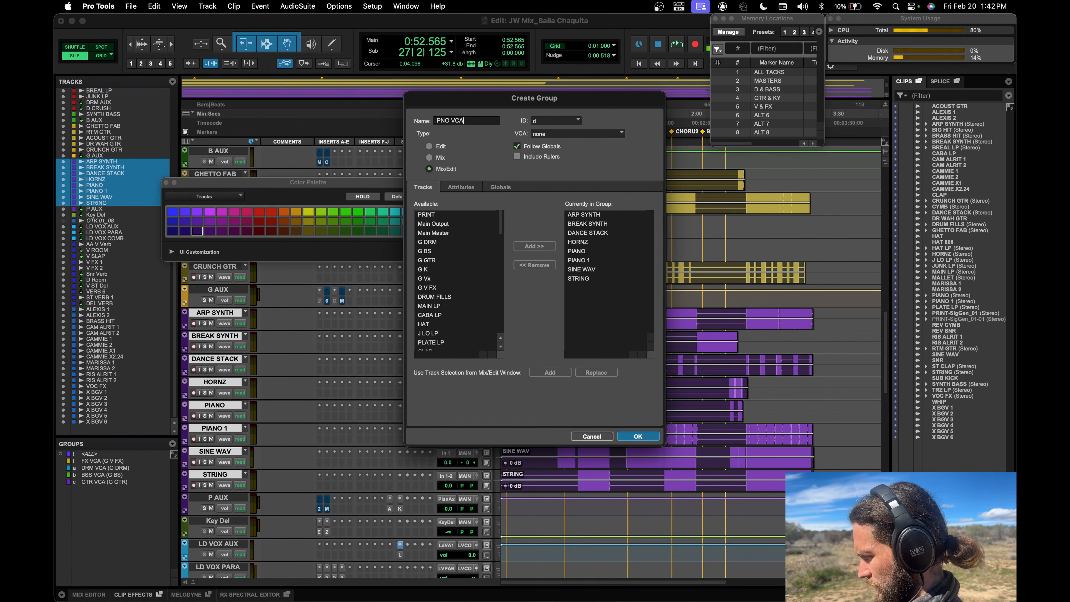
pyautogui.press('Return')
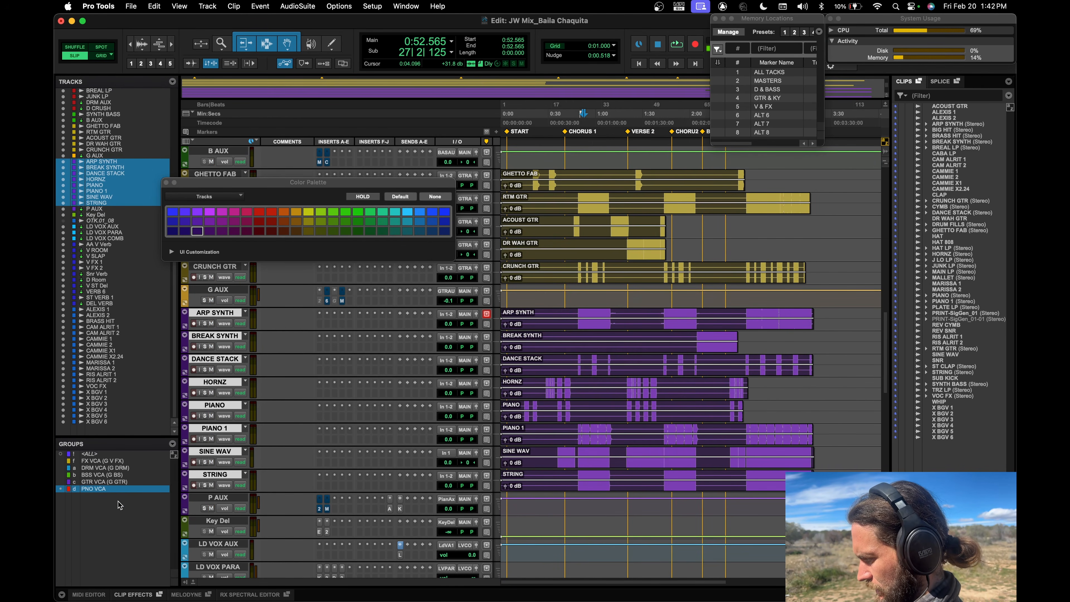
# Move the Color Palette off the master tracks and assign the G K VCA track to the PNO VCA group.
pyautogui.scroll(15, 368, 308)
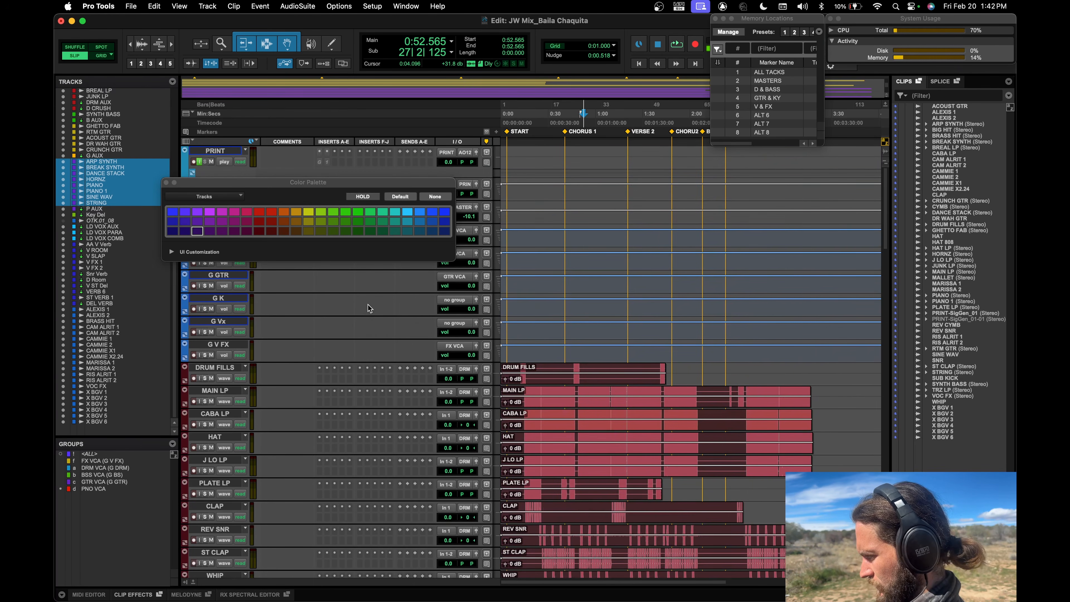
pyautogui.moveTo(198, 186); pyautogui.dragTo(233, 415)
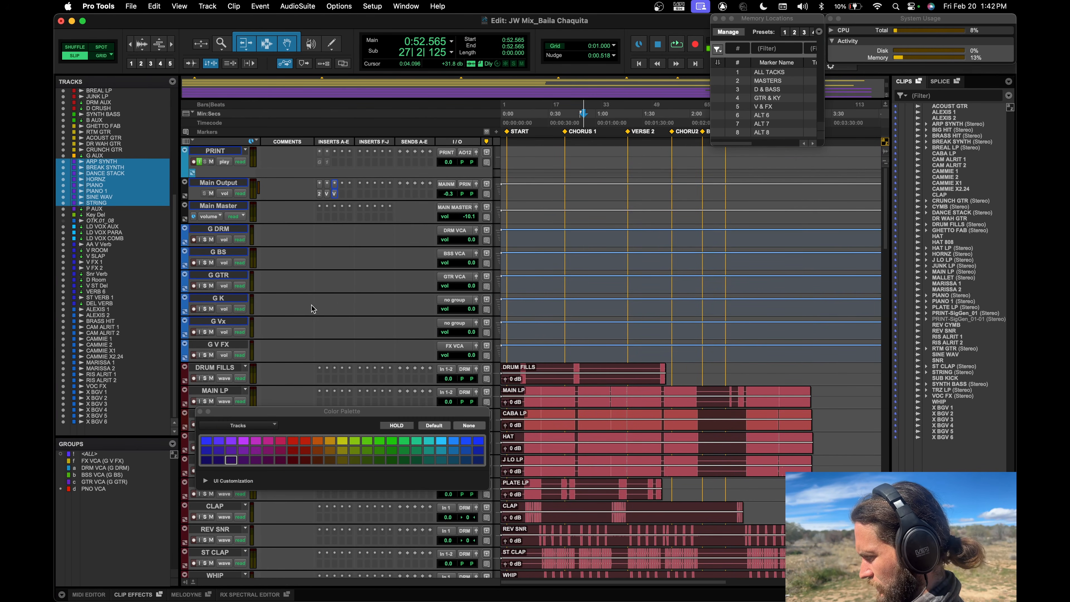
pyautogui.click(449, 300)
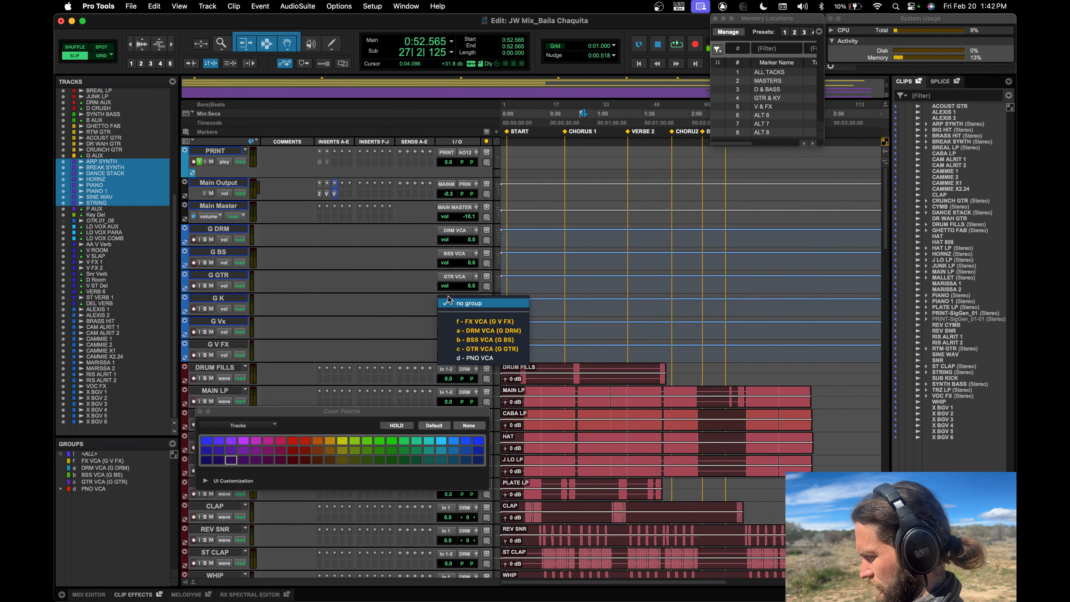
pyautogui.click(475, 357)
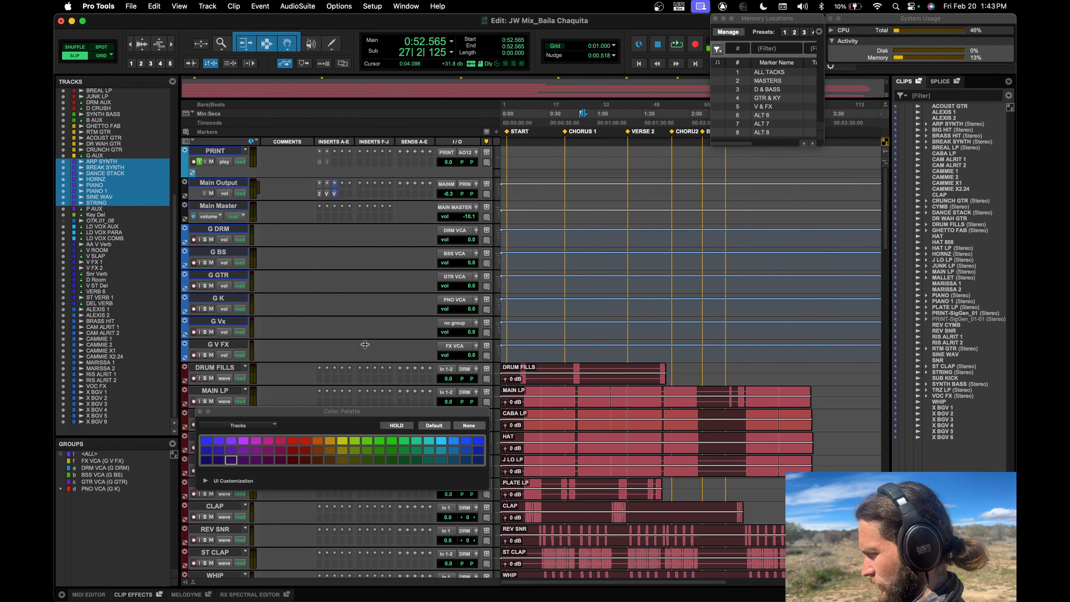
# Reorder the purple tracks as PIANO, HORNZ, SINE WAV, ARP SYNTH, PIANO 1, STRING, DANCE STACK, BREAK SYNTH, with the Color Palette moved aside.
pyautogui.scroll(-15, 384, 312)
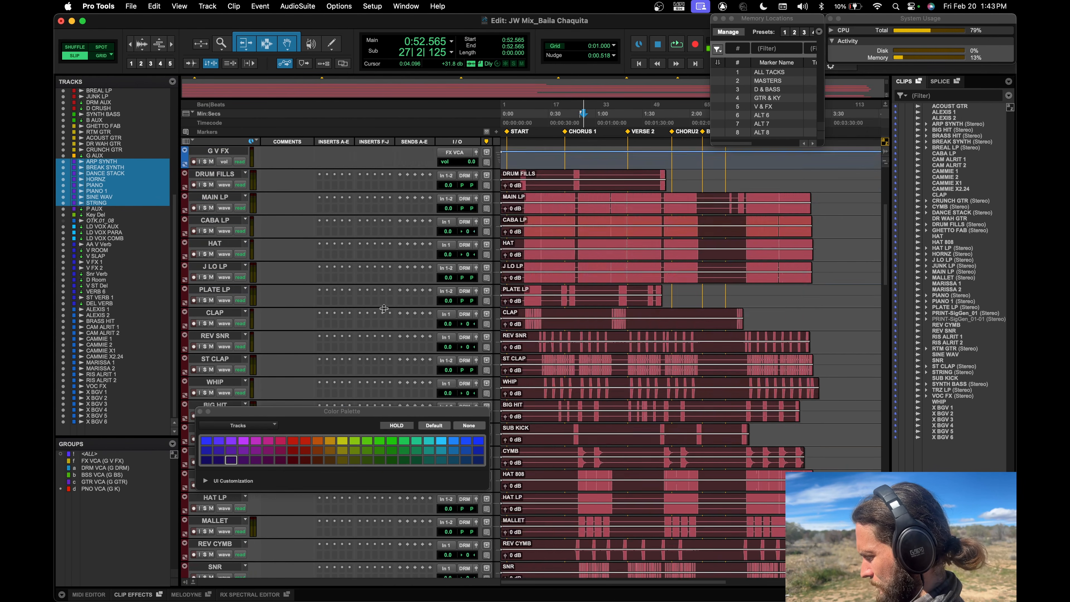
pyautogui.moveTo(332, 414); pyautogui.dragTo(848, 150)
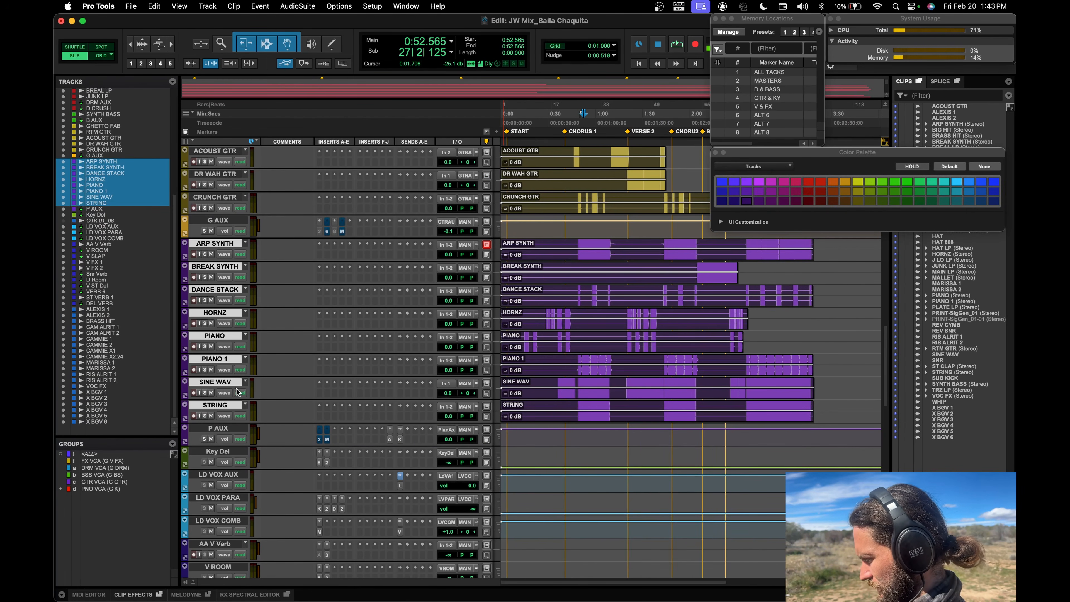
pyautogui.click(224, 385)
pyautogui.moveTo(225, 385); pyautogui.dragTo(215, 245)
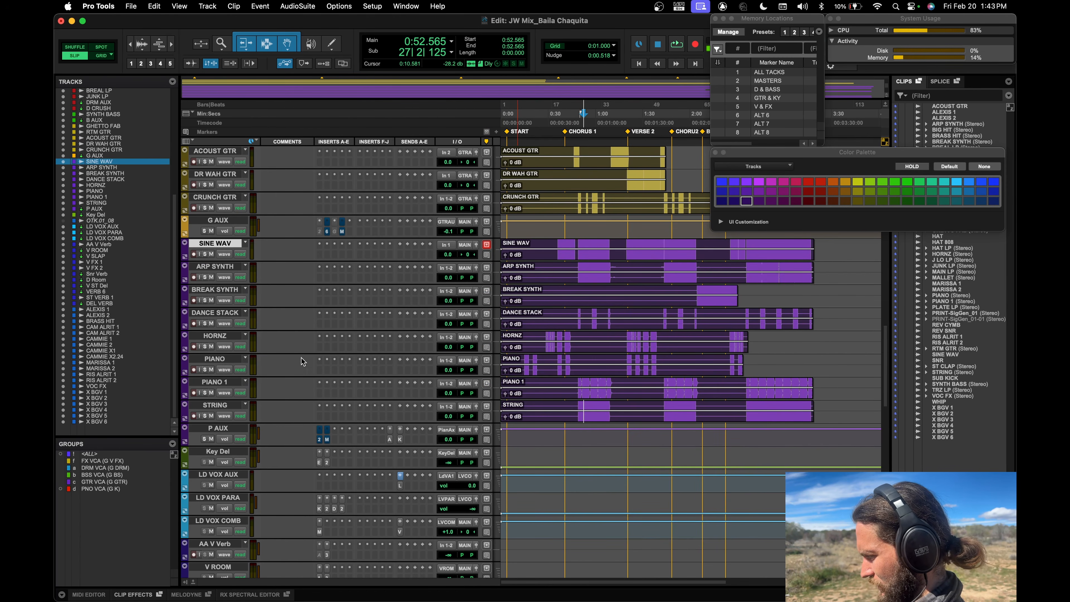
pyautogui.moveTo(224, 361); pyautogui.dragTo(293, 239)
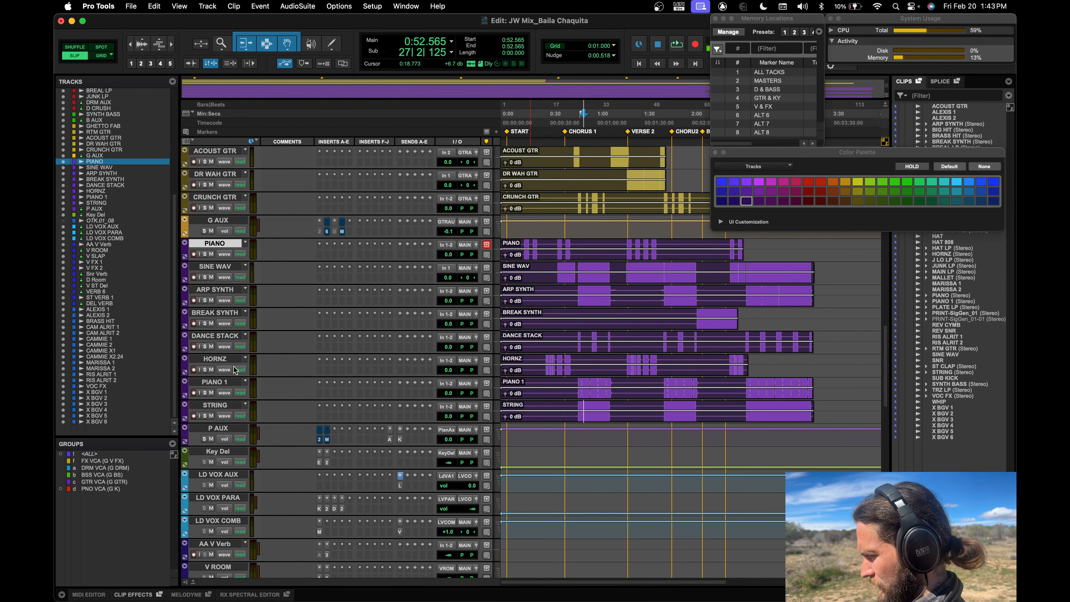
pyautogui.moveTo(223, 363); pyautogui.dragTo(227, 266)
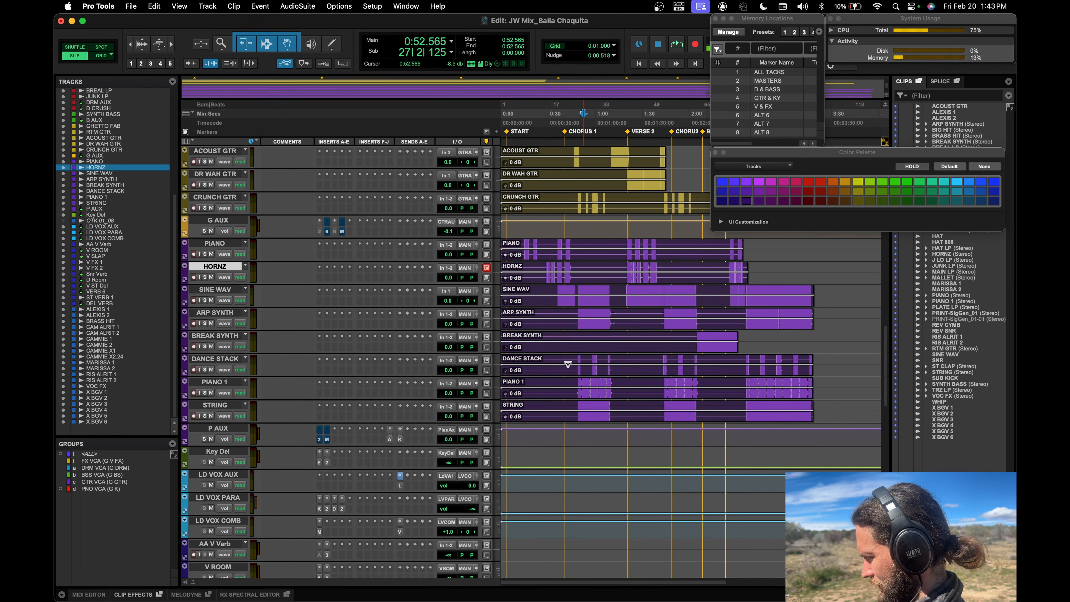
pyautogui.moveTo(224, 338); pyautogui.dragTo(225, 417)
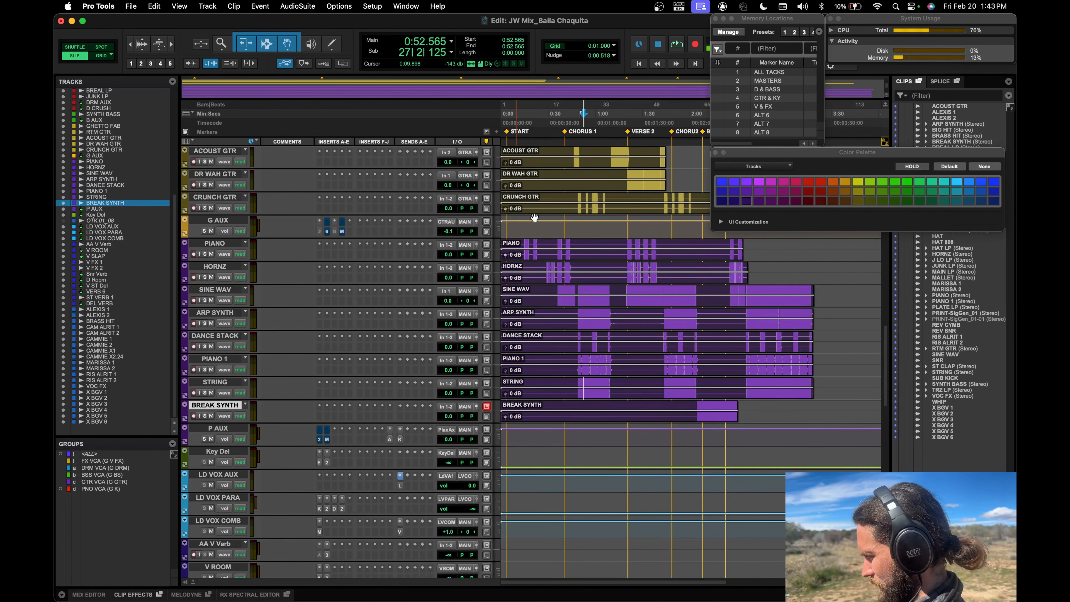
pyautogui.moveTo(224, 332); pyautogui.dragTo(227, 394)
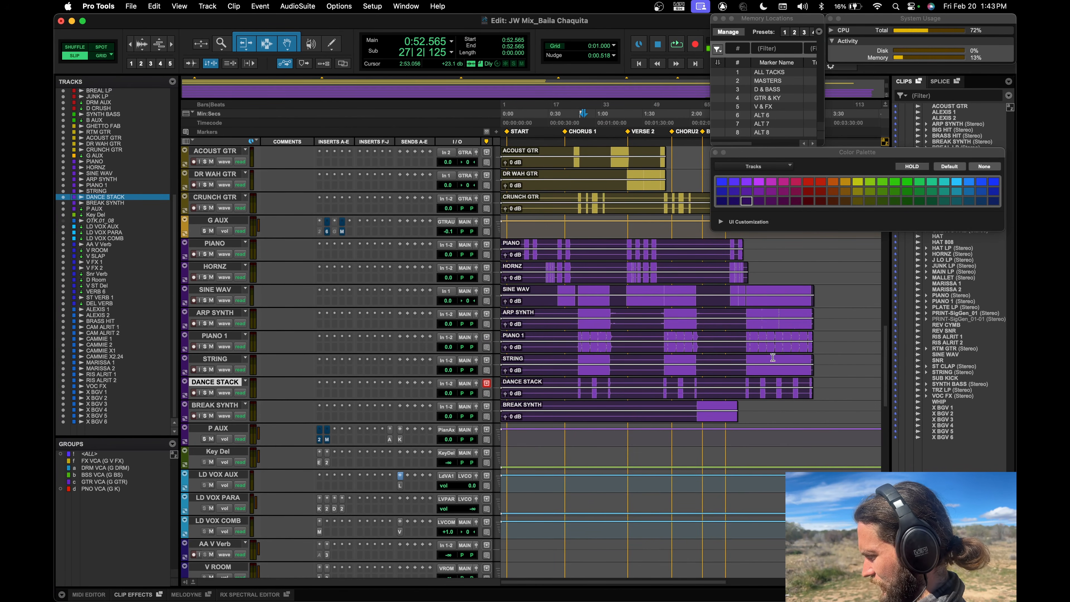
# Audition the SINE WAV, ARP SYNTH, PIANO 1 and STRING tracks in solo from about 2:38, then clear their solos.
pyautogui.click(750, 290)
pyautogui.hotkey('shift', 's')
pyautogui.press('space')
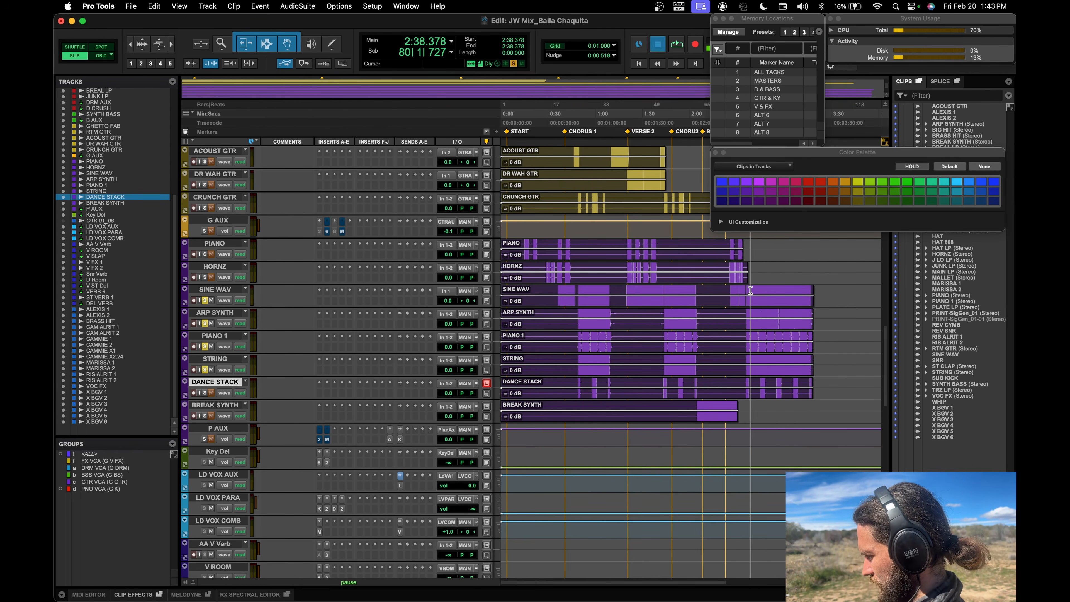
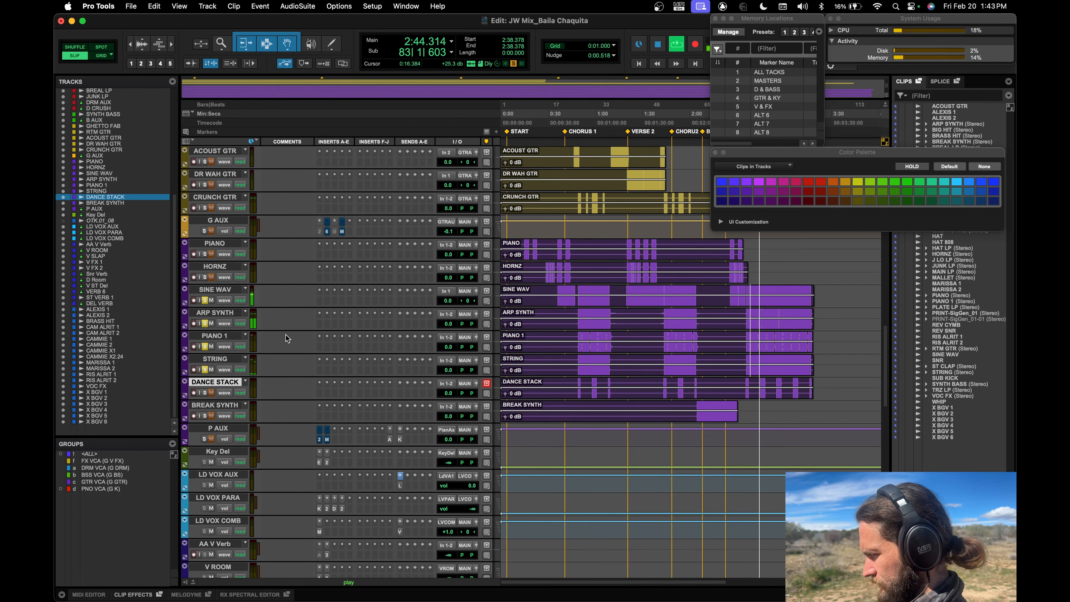
pyautogui.press('space')
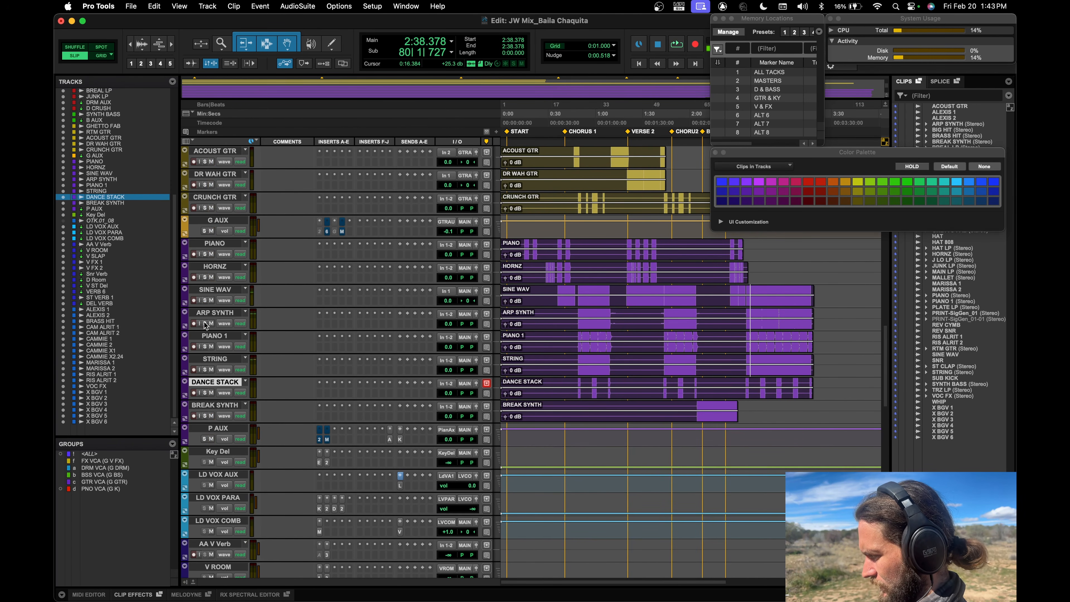
# Locate the BRASS HIT track among the blue tracks, audition it from about 0:49 and check its track name.
pyautogui.scroll(-6, 317, 337)
pyautogui.scroll(-8, 317, 337)
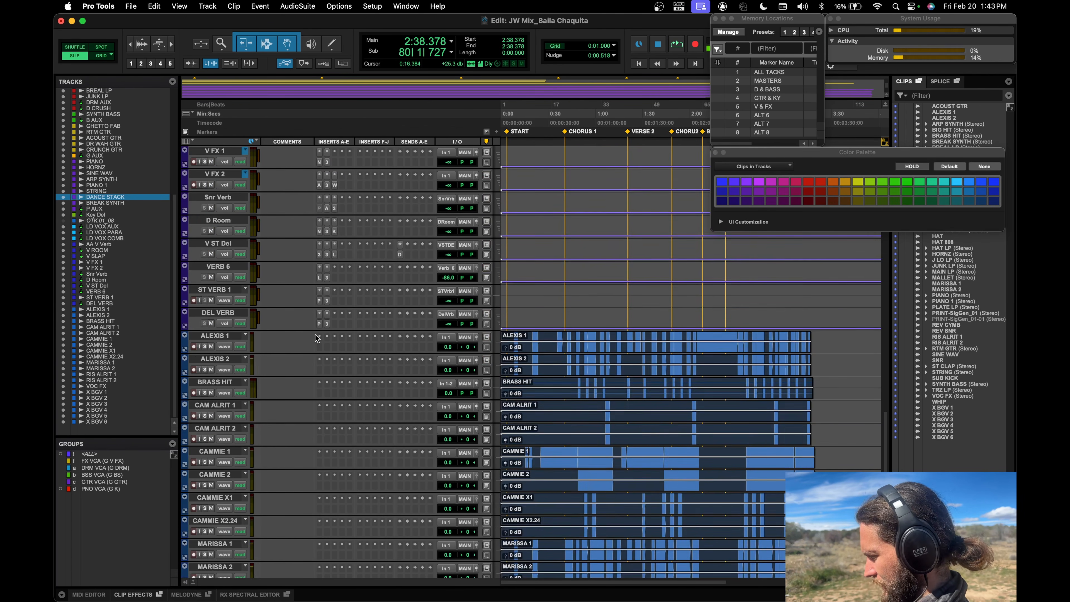
pyautogui.scroll(-2, 316, 338)
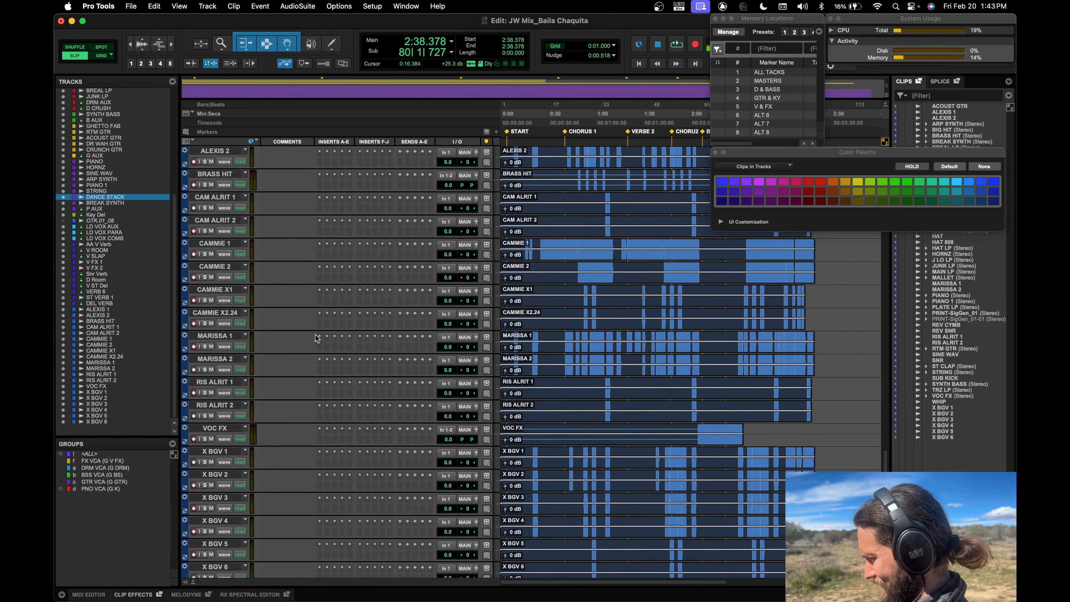
pyautogui.scroll(4, 547, 327)
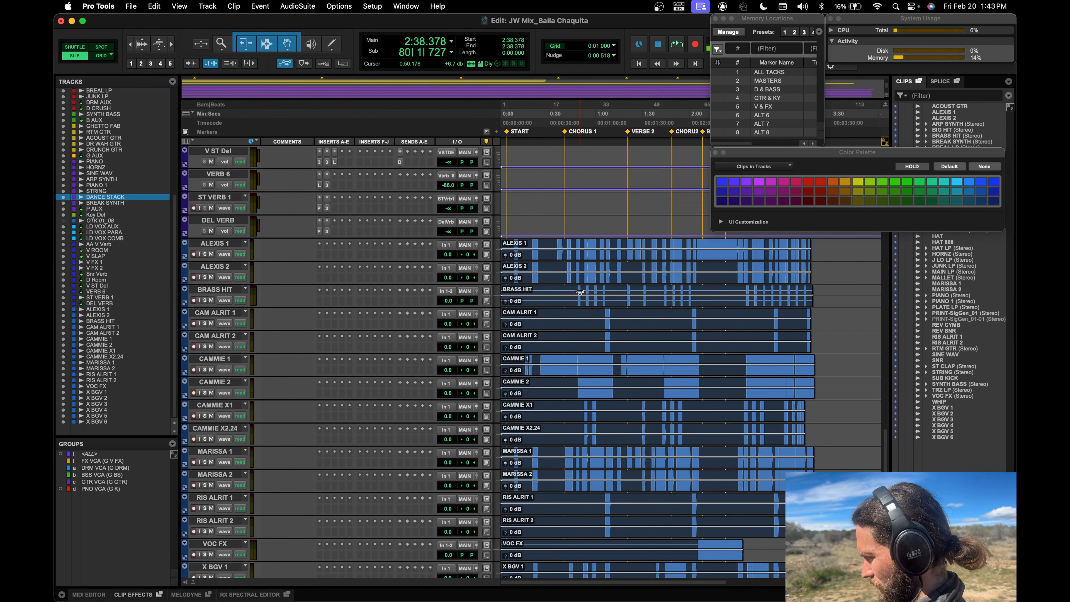
pyautogui.click(579, 291)
pyautogui.press('space')
pyautogui.press('space')
pyautogui.doubleClick(216, 290)
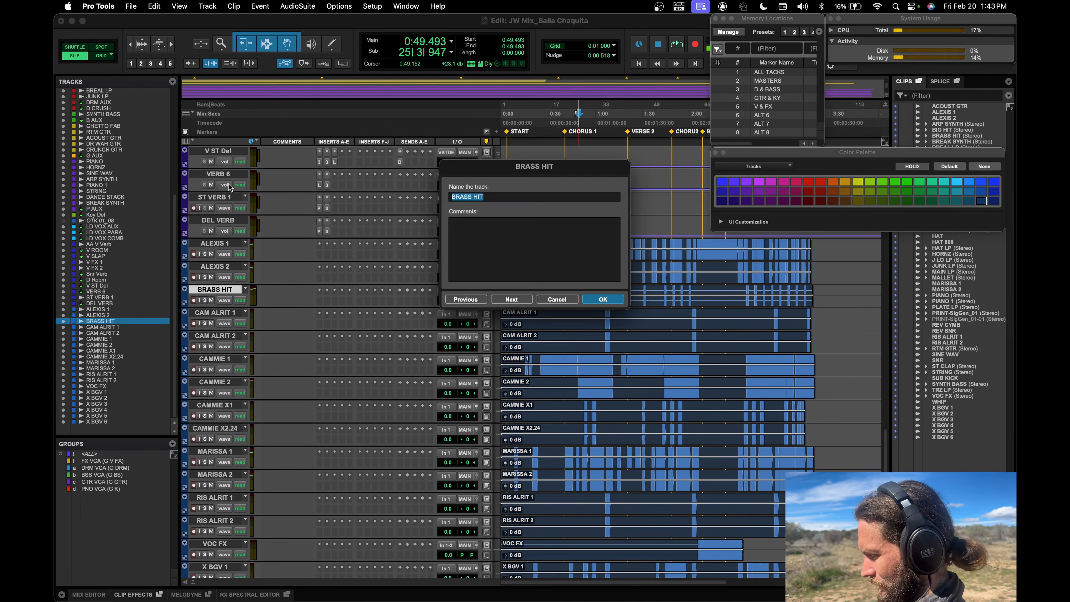
pyautogui.press('Return')
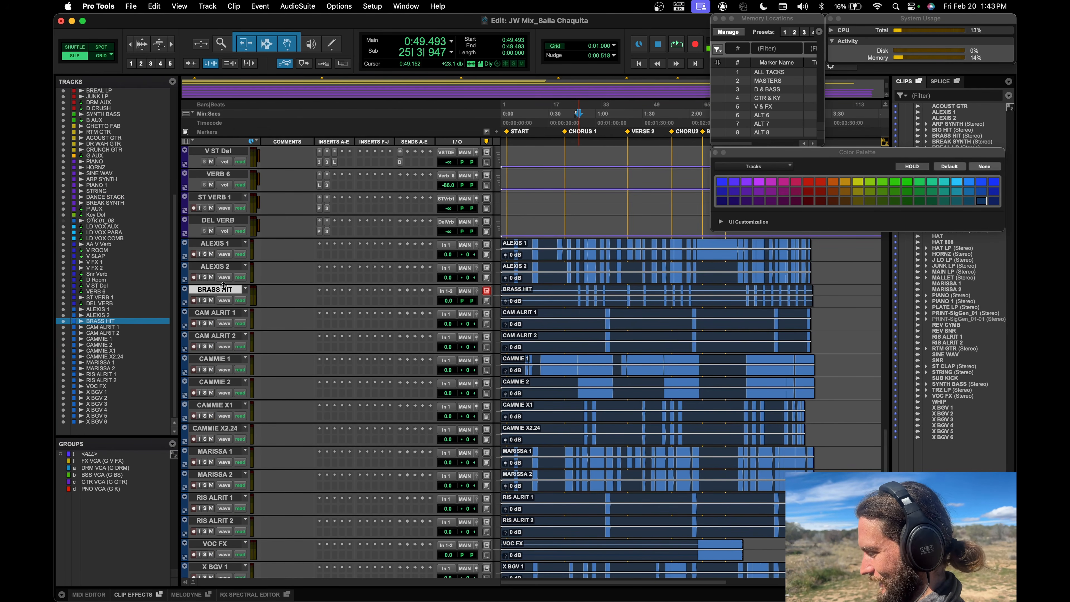
# Move the BRASS HIT track directly above DANCE STACK and give both tracks the dark purple track color.
pyautogui.moveTo(222, 293); pyautogui.dragTo(243, 349)
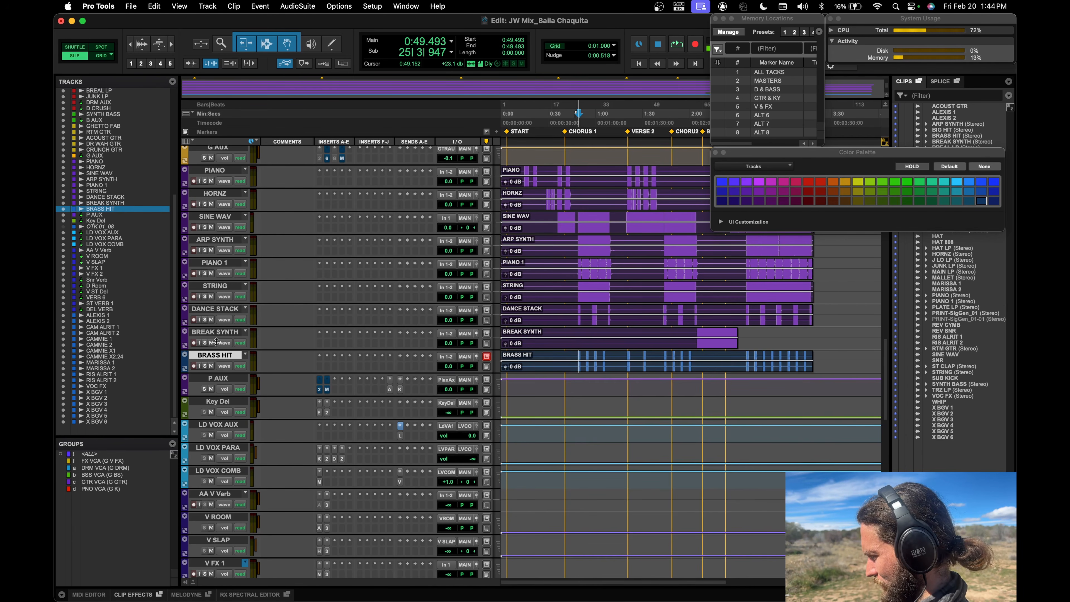
pyautogui.moveTo(216, 342); pyautogui.dragTo(215, 325)
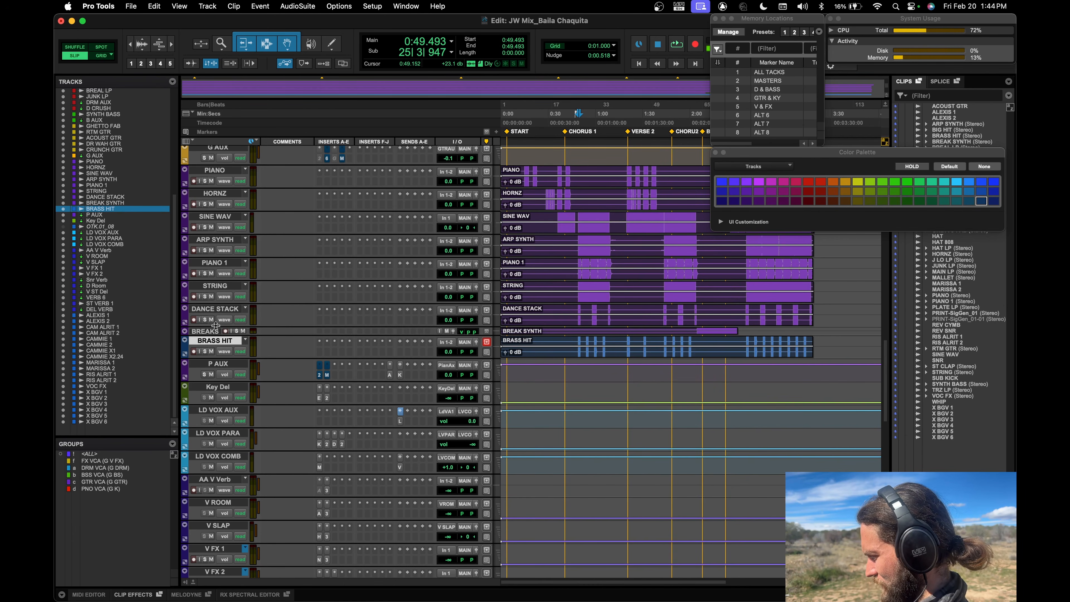
pyautogui.click(498, 331)
pyautogui.click(514, 355)
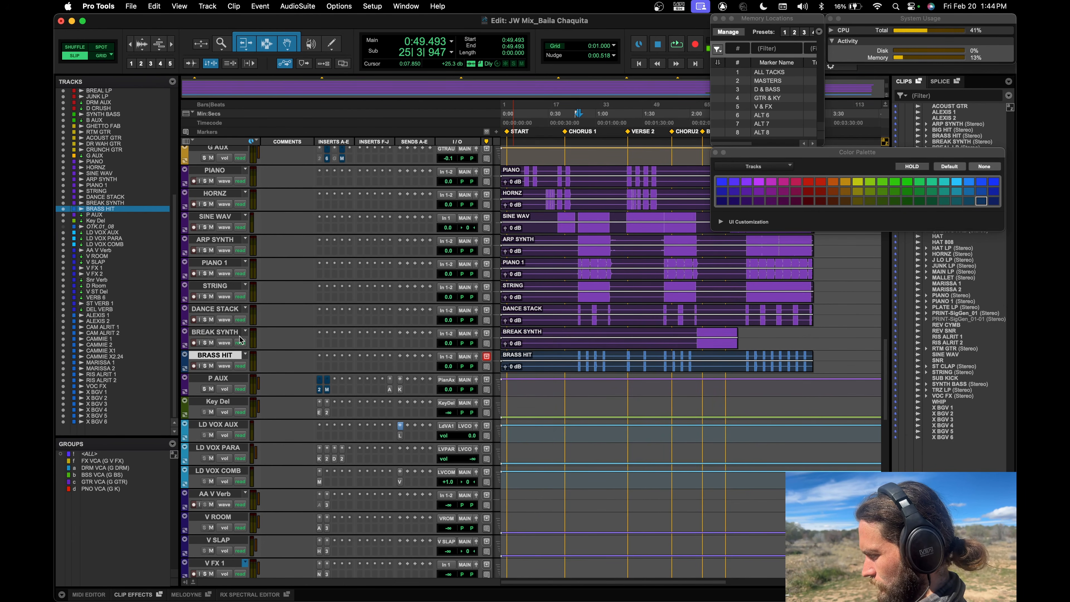
pyautogui.moveTo(217, 358); pyautogui.dragTo(217, 314)
pyautogui.keyDown('shift'); pyautogui.click(219, 332); pyautogui.keyUp('shift')
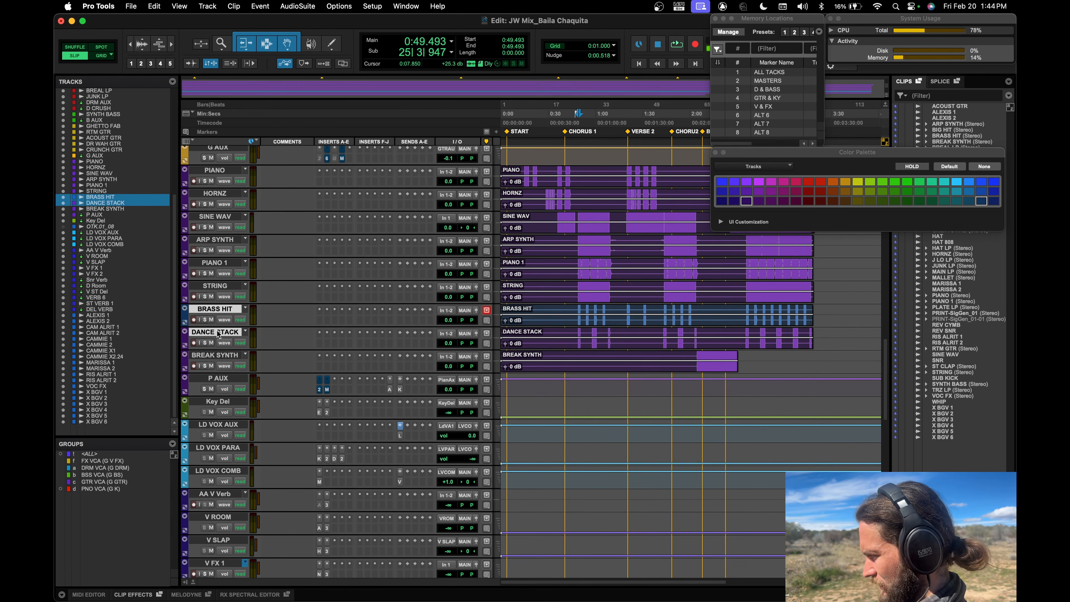
pyautogui.click(747, 202)
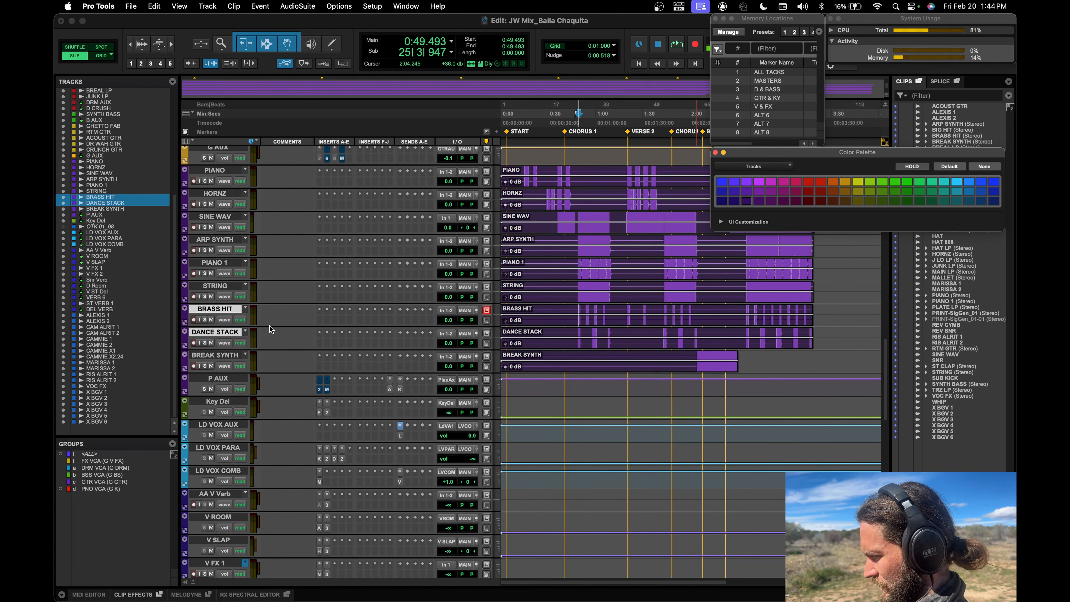
# Modify the PNO VCA group to include the BRASS HIT track.
pyautogui.click(225, 313)
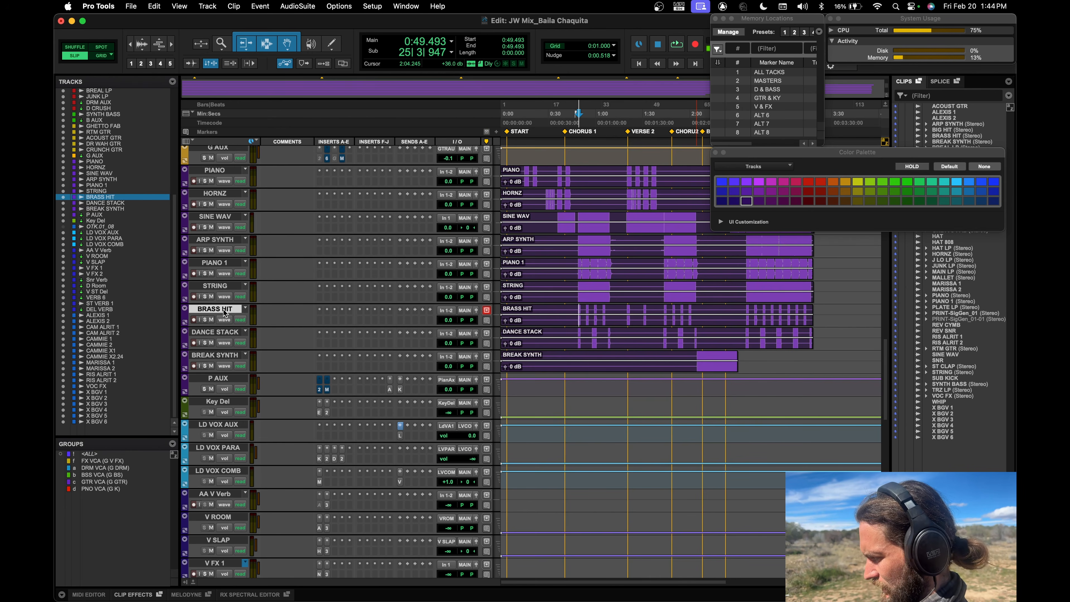
pyautogui.rightClick(104, 490)
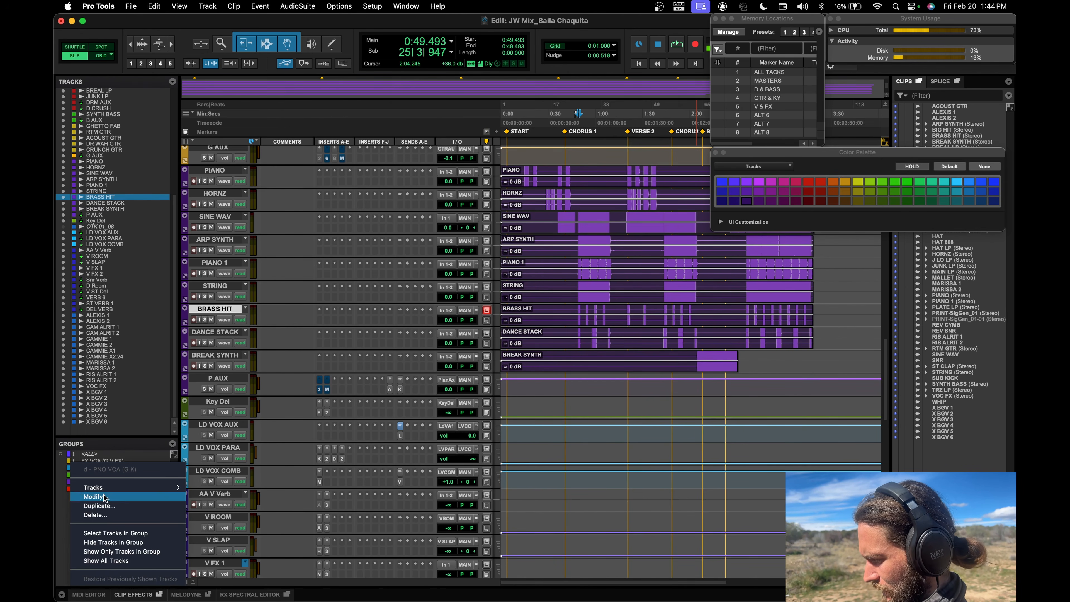
pyautogui.click(105, 496)
pyautogui.scroll(-10, 469, 278)
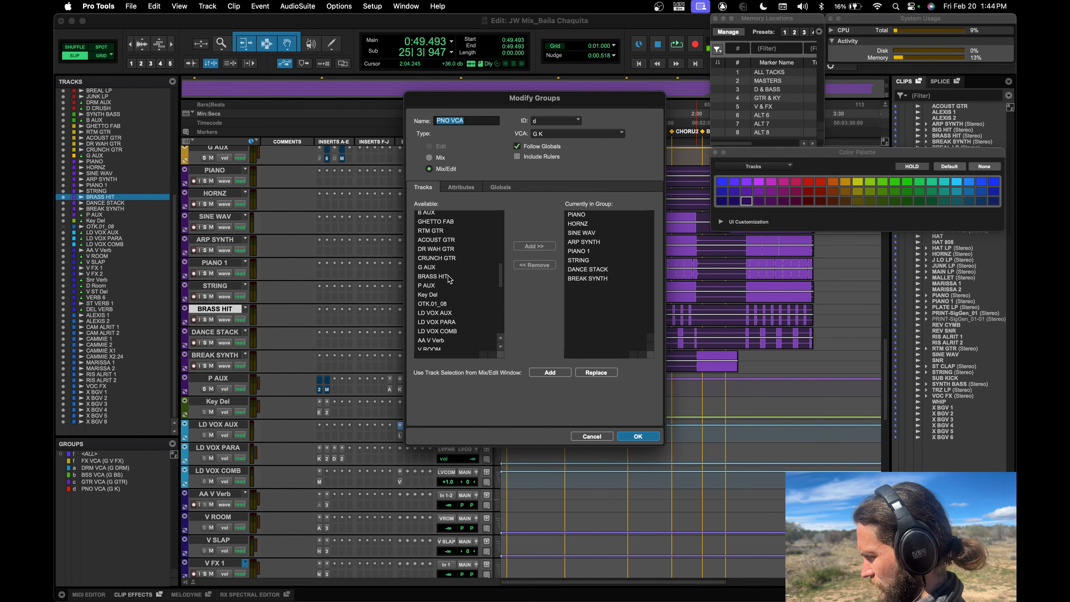
pyautogui.click(450, 277)
pyautogui.click(529, 247)
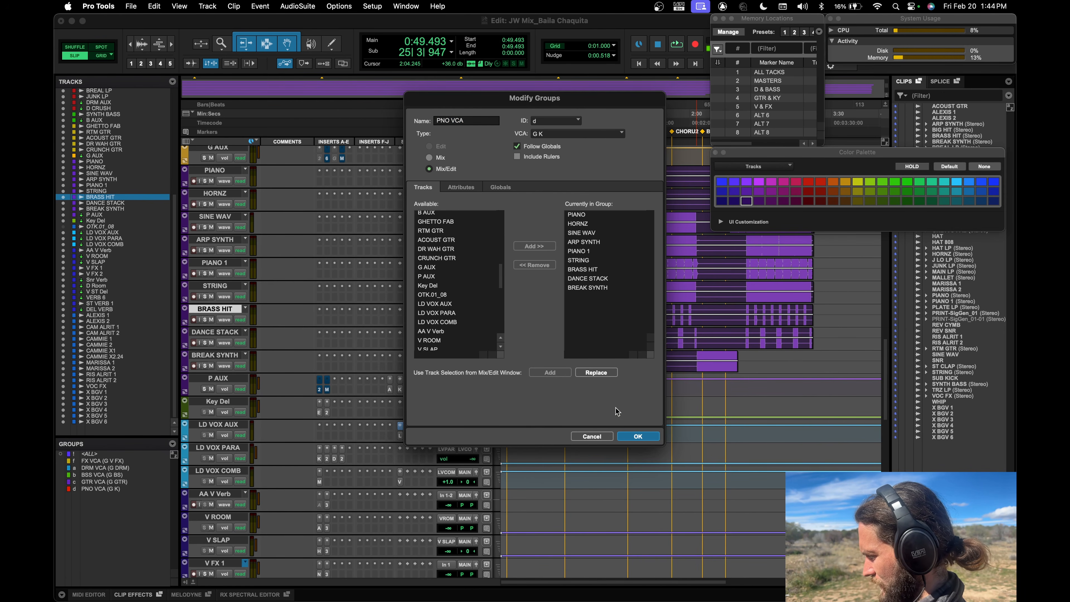
pyautogui.click(636, 435)
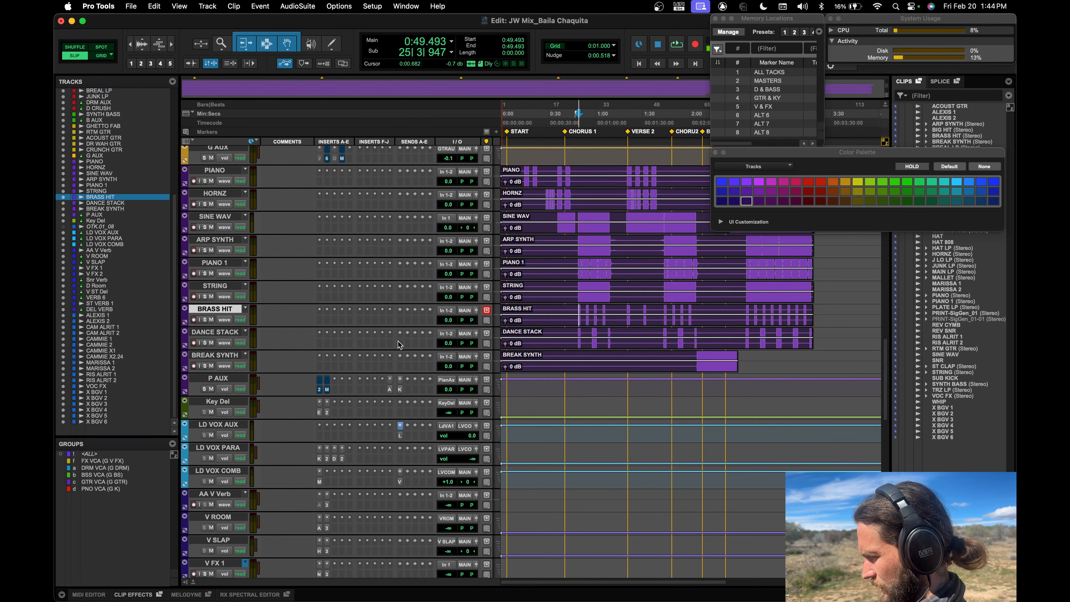
# Solo the G K VCA track, play the song from about 0:49 to check its group, then clear the solo.
pyautogui.scroll(15, 399, 344)
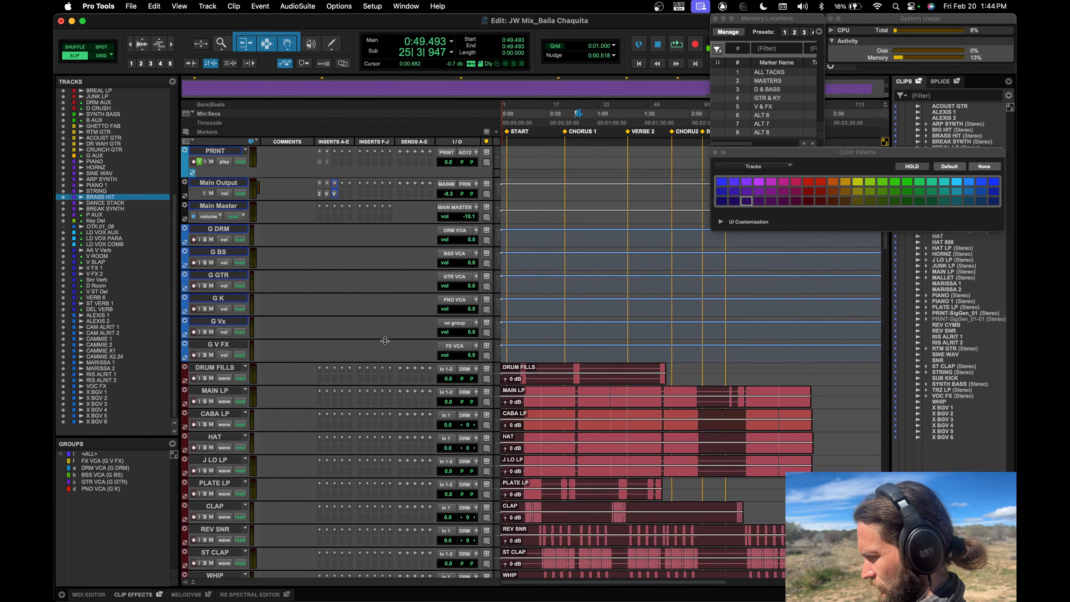
pyautogui.click(205, 309)
pyautogui.press('space')
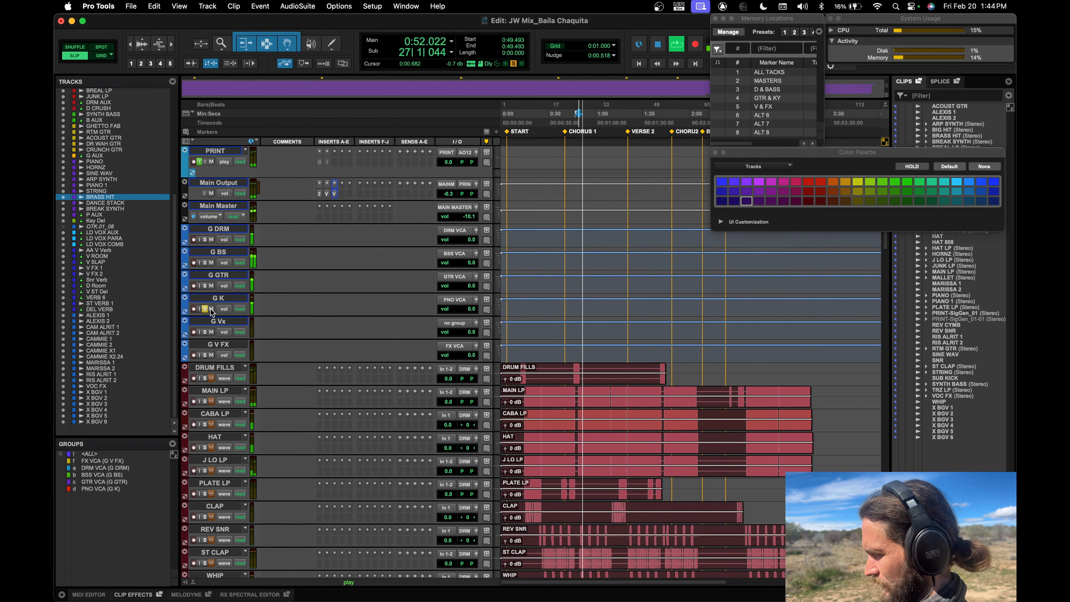
pyautogui.press('space')
pyautogui.click(204, 309)
pyautogui.scroll(-15, 352, 343)
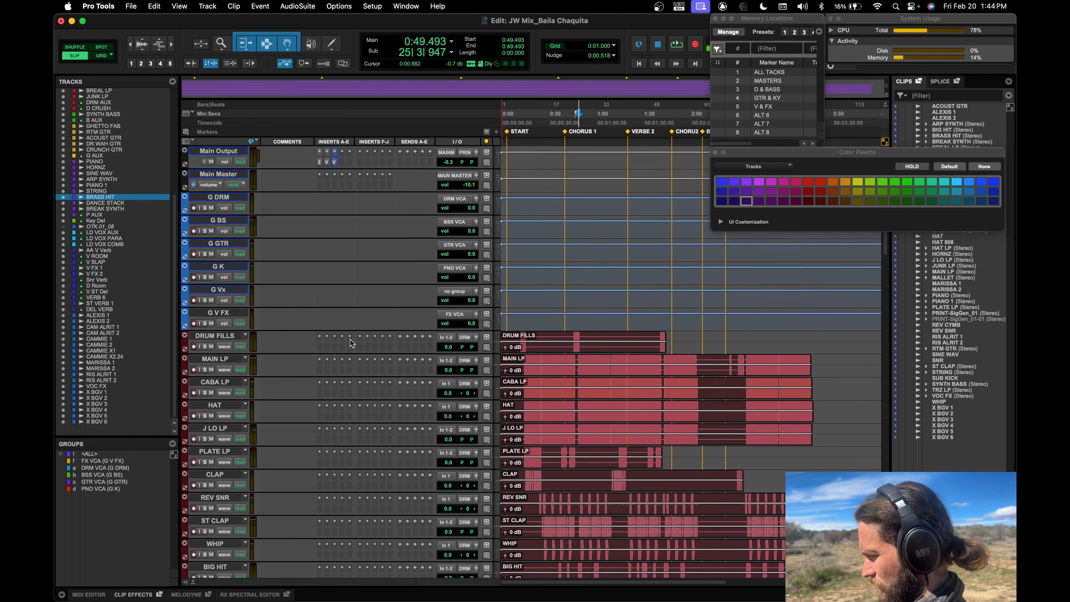
# Audition the CAMMIE 1 vocal track from about 0:28 and move the track directly above LD VOX AUX.
pyautogui.scroll(-15, 352, 344)
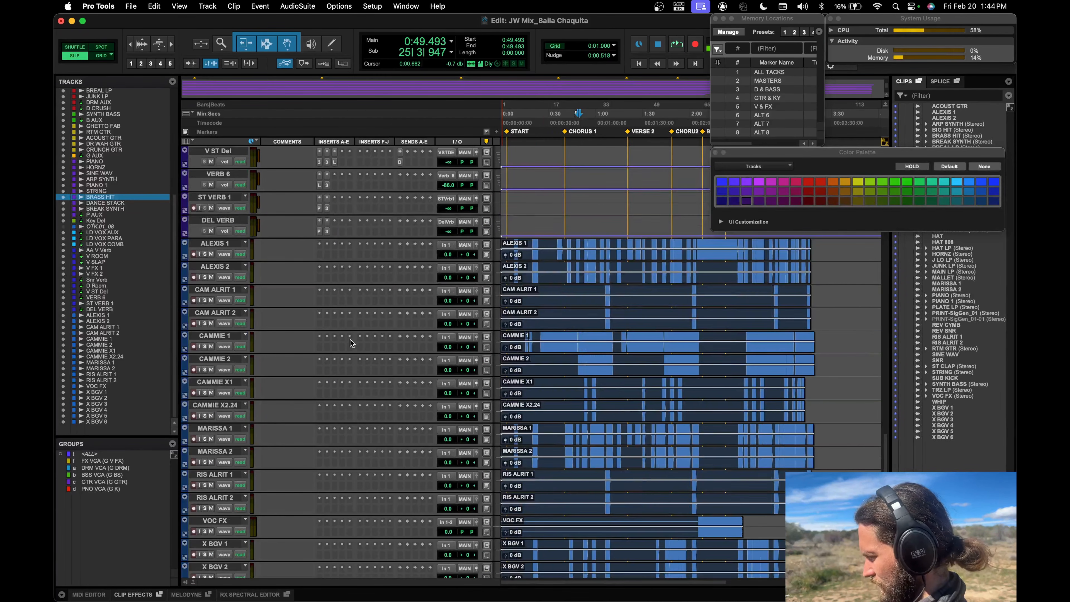
pyautogui.click(546, 335)
pyautogui.press('space')
pyautogui.press('space')
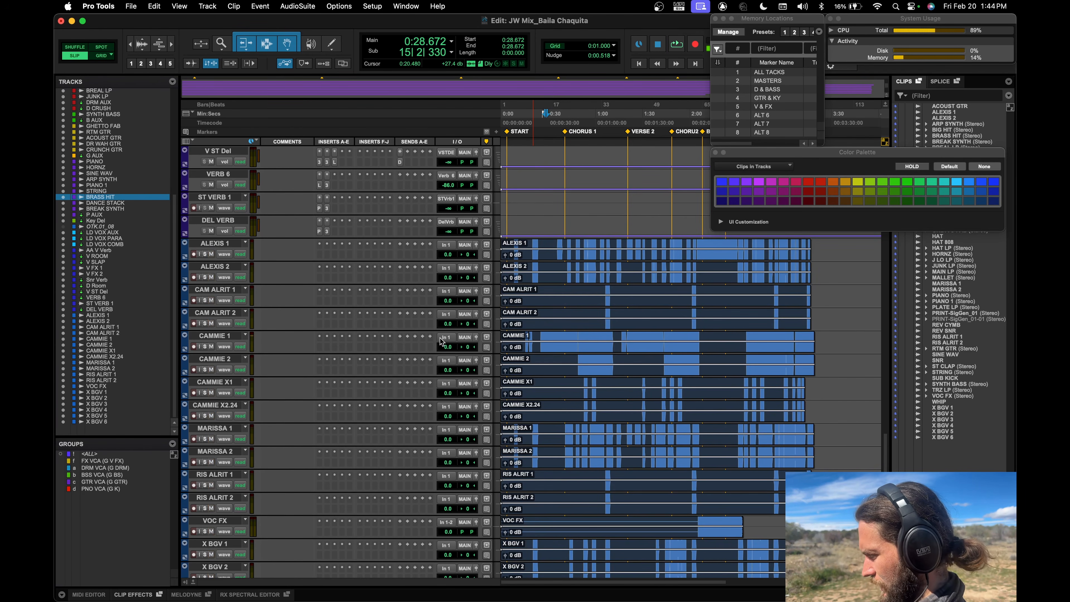
pyautogui.moveTo(226, 336); pyautogui.dragTo(247, 225)
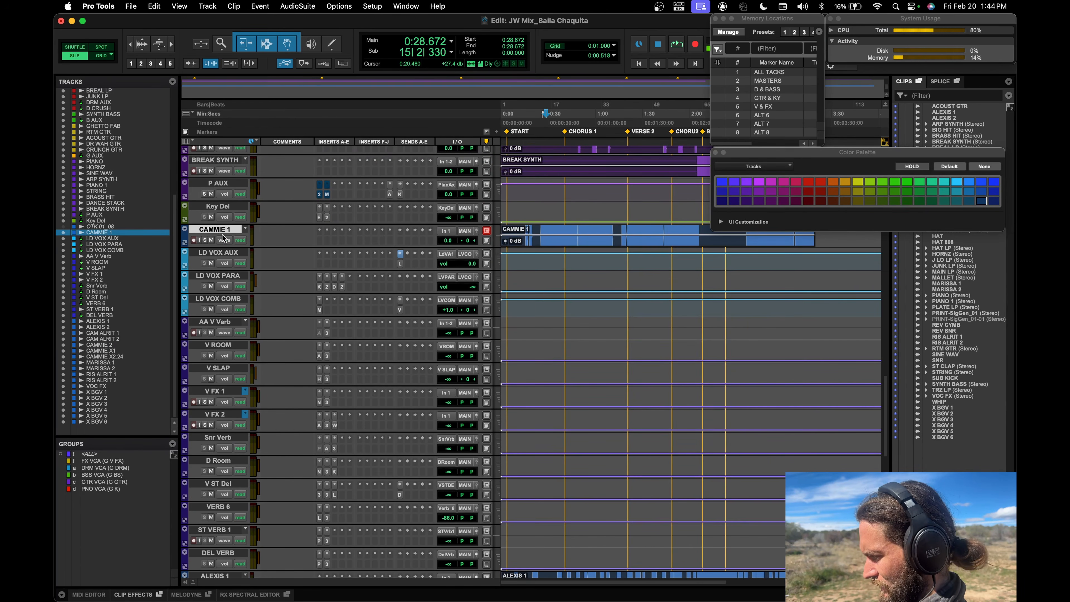
# Give the CAMMIE 1 track the same light blue track color as LD VOX AUX.
pyautogui.keyDown('shift'); pyautogui.click(218, 254); pyautogui.keyUp('shift')
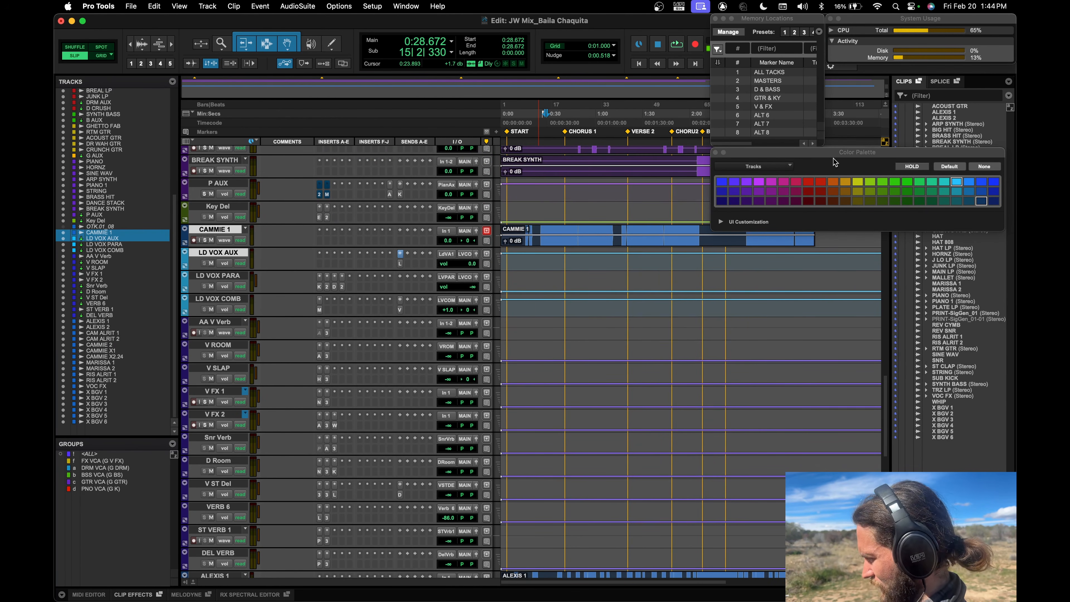
pyautogui.click(956, 182)
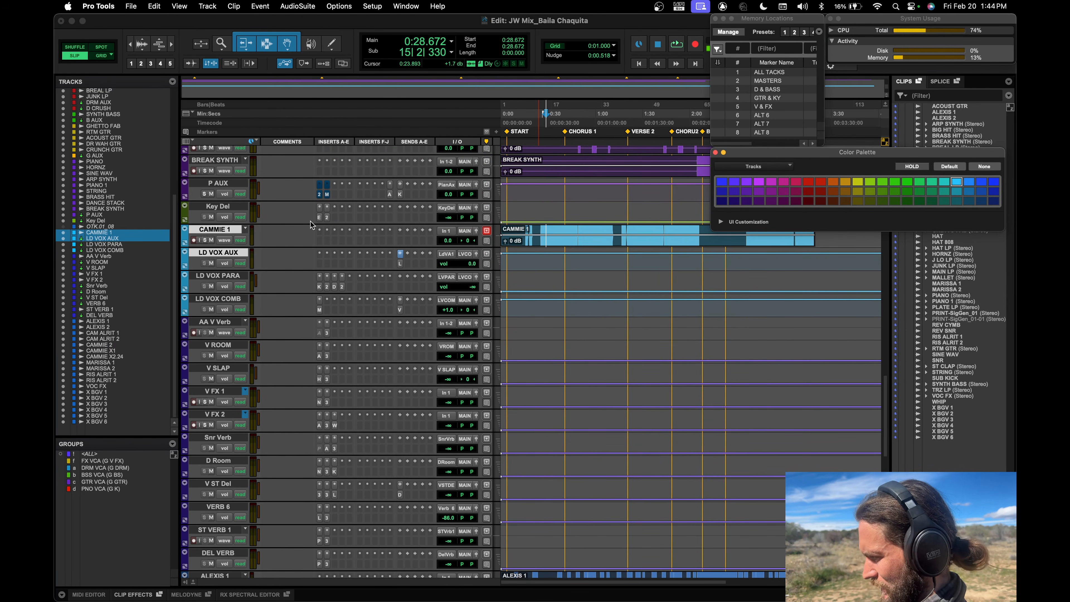
pyautogui.click(229, 231)
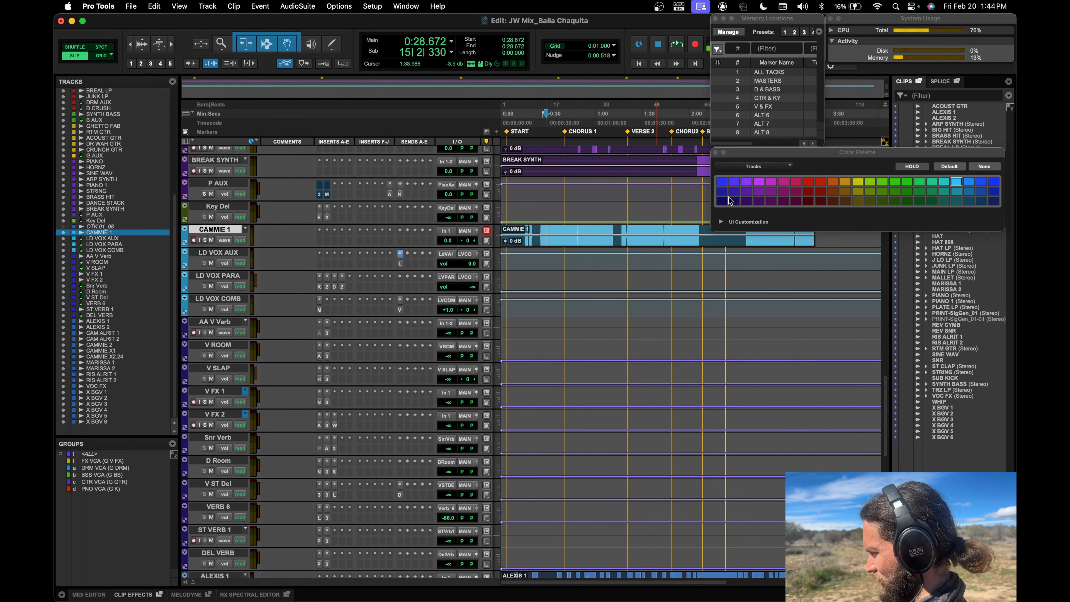
pyautogui.click(759, 181)
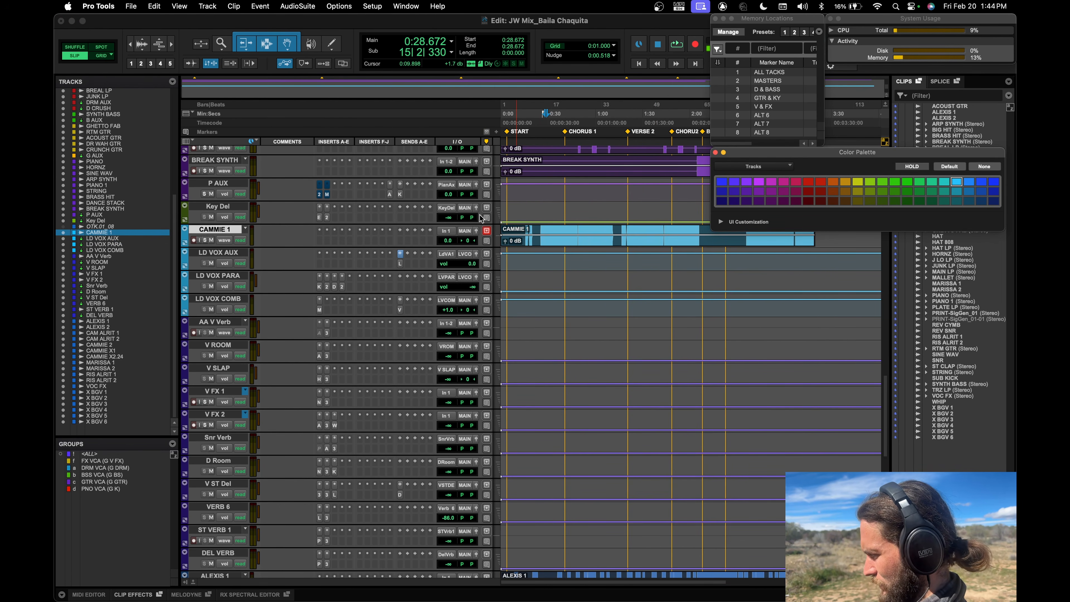
# Route the output of the CAMMIE 1 track to the Ld Vox Aux 1 (Mono) bus.
pyautogui.click(468, 235)
pyautogui.moveTo(474, 241)
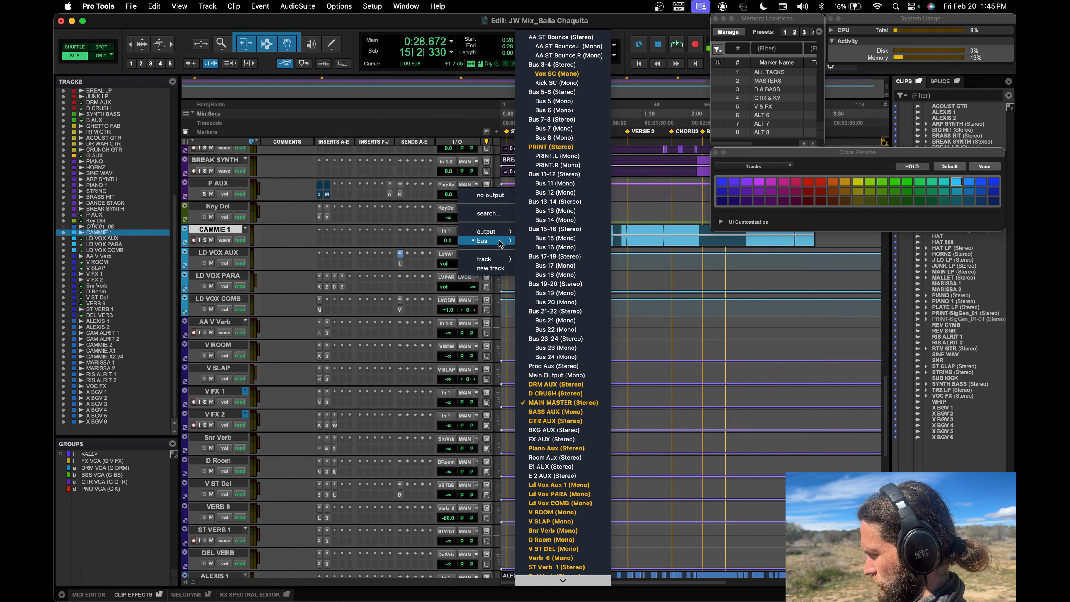
pyautogui.click(565, 484)
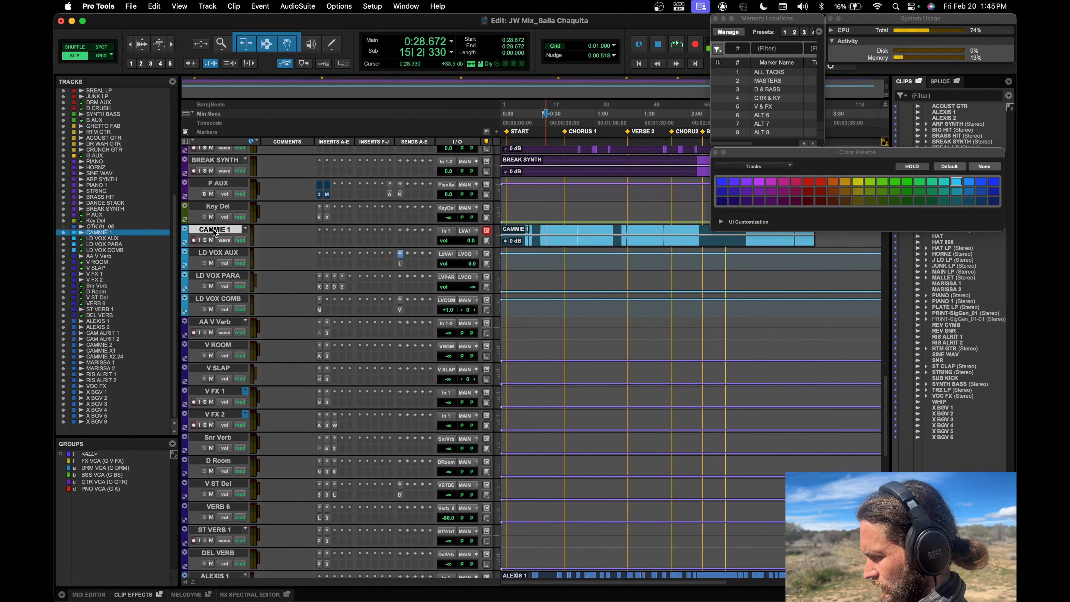
# Create a group named LD VX VCA containing the CAMMIE 1 track and deactivate the group.
pyautogui.press('super+g')
pyautogui.write('LD VX VCA')
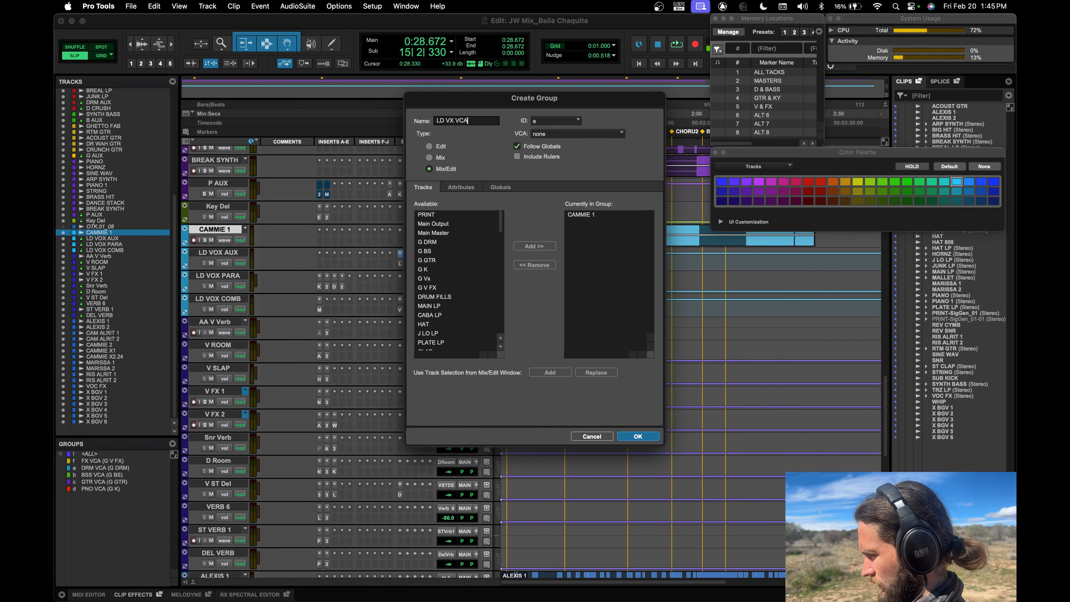
pyautogui.press('Return')
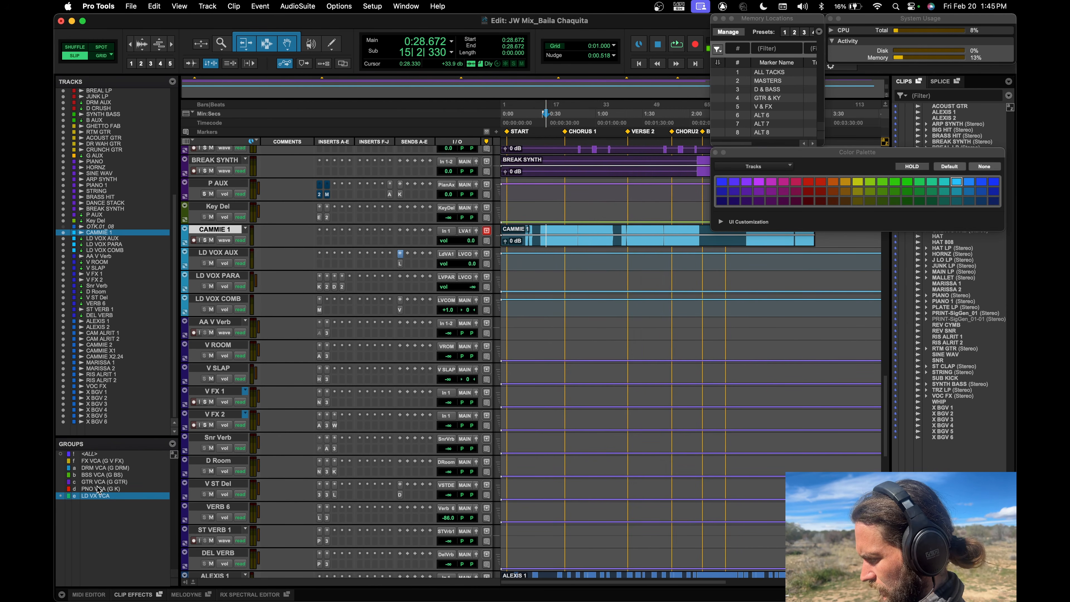
pyautogui.click(100, 496)
# Assign the LD VX VCA group to the G Vx VCA track.
pyautogui.scroll(15, 295, 378)
pyautogui.scroll(8, 294, 377)
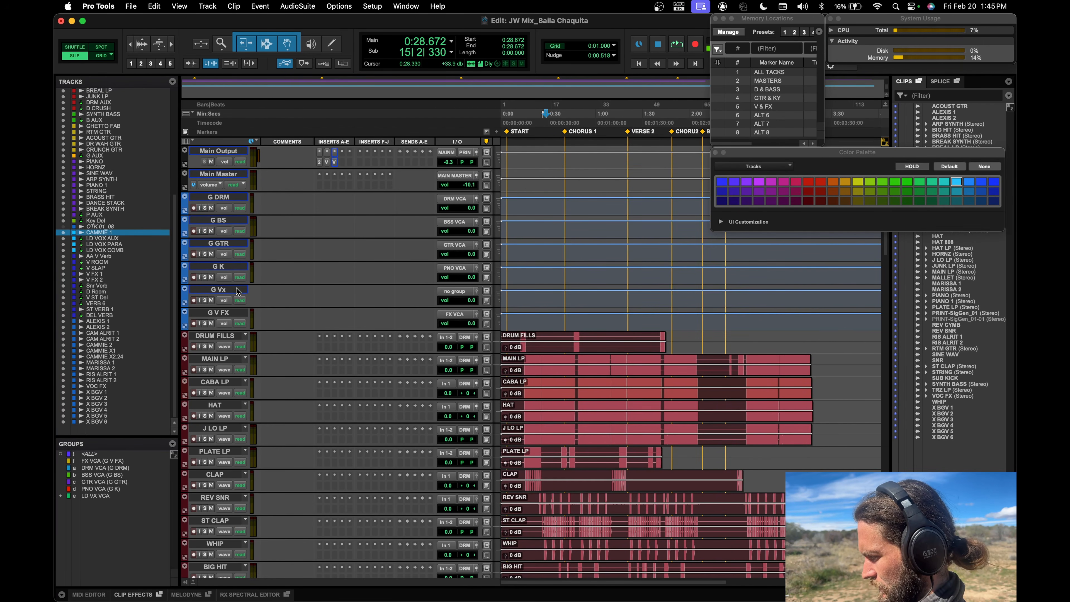
pyautogui.click(451, 292)
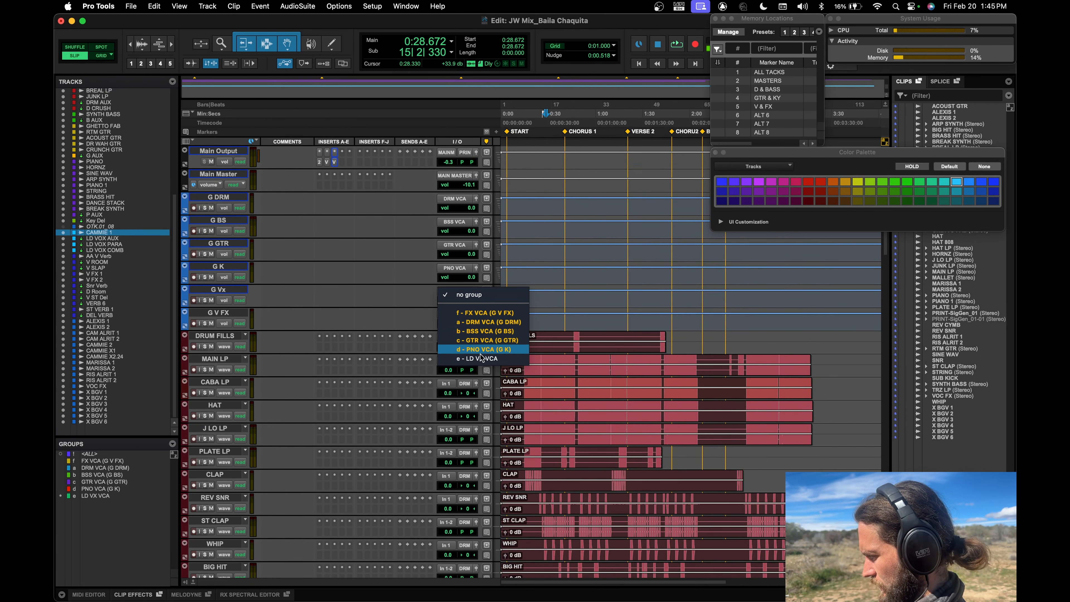
pyautogui.click(464, 353)
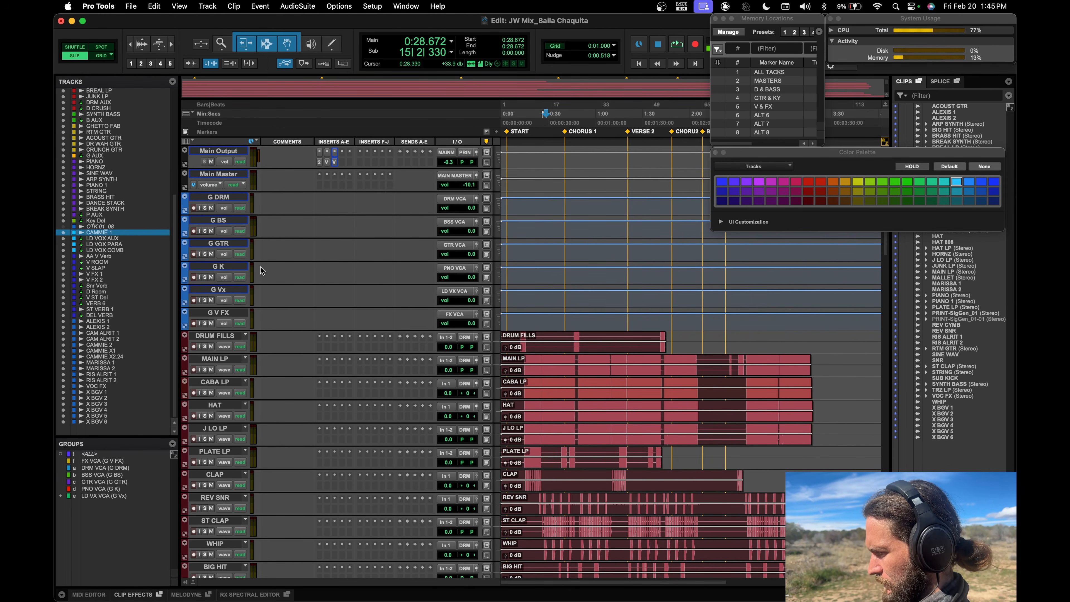
# Create one VCA Master track named G BGVs below G V FX and give it the blue color of the other VCA tracks.
pyautogui.click(225, 314)
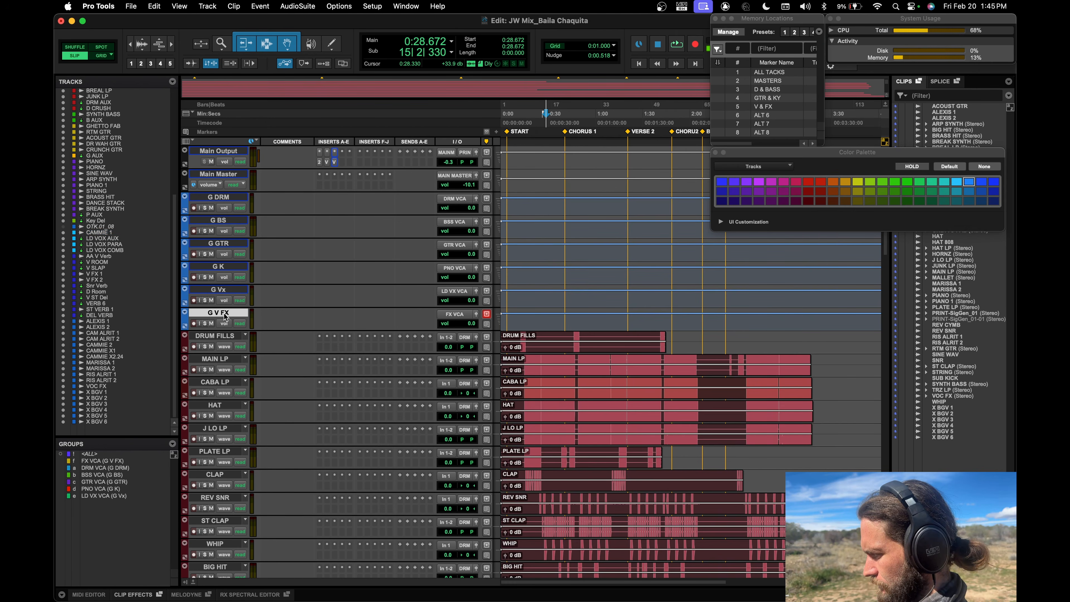
pyautogui.press('super+shift+n')
pyautogui.press('super+Down')
pyautogui.press('super+Down')
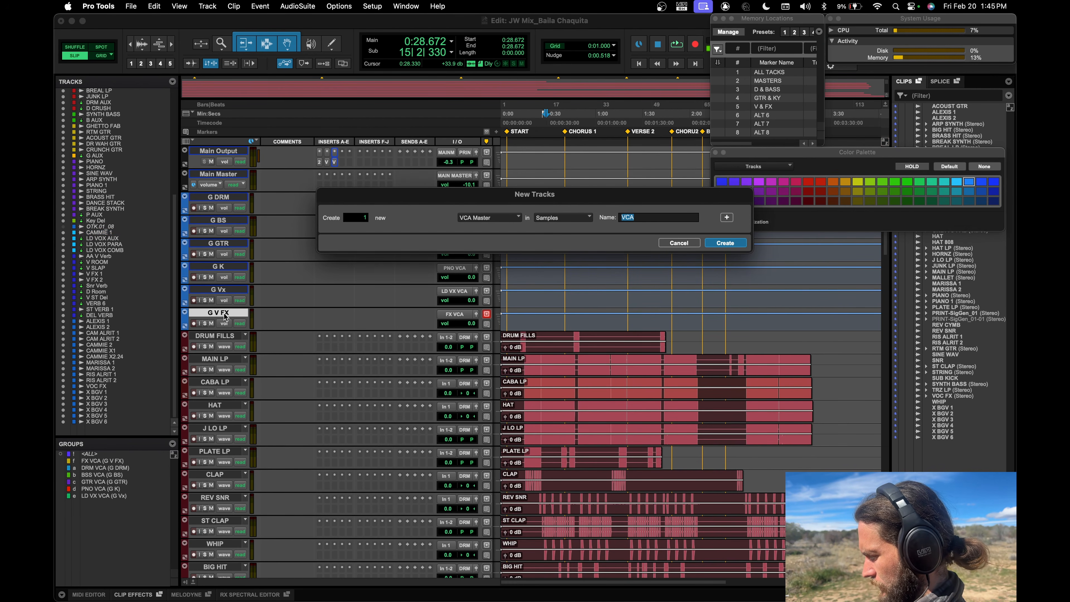
pyautogui.write('G BGVs')
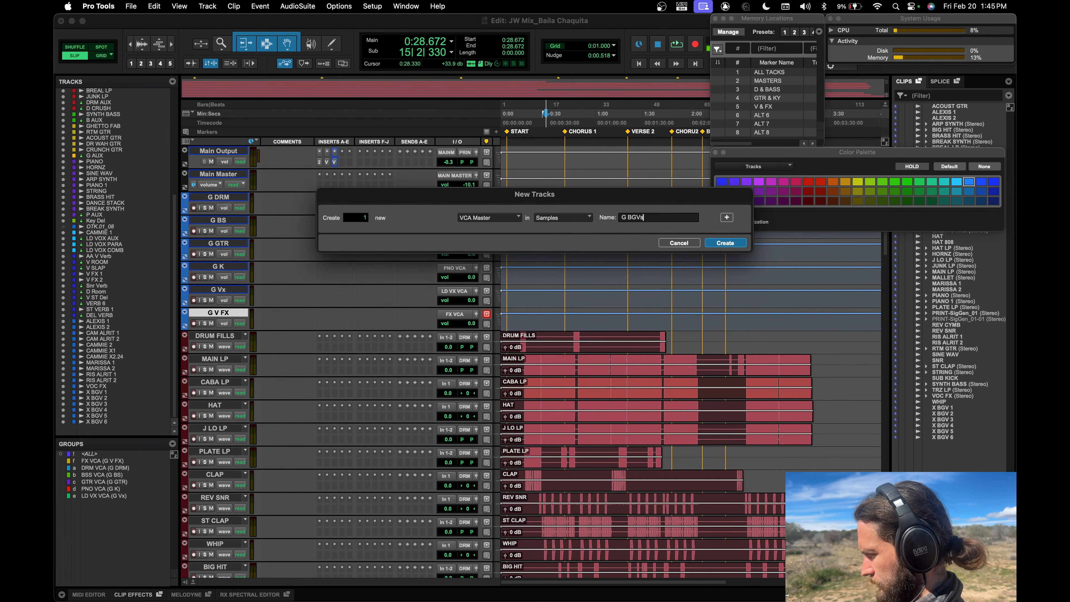
pyautogui.press('Return')
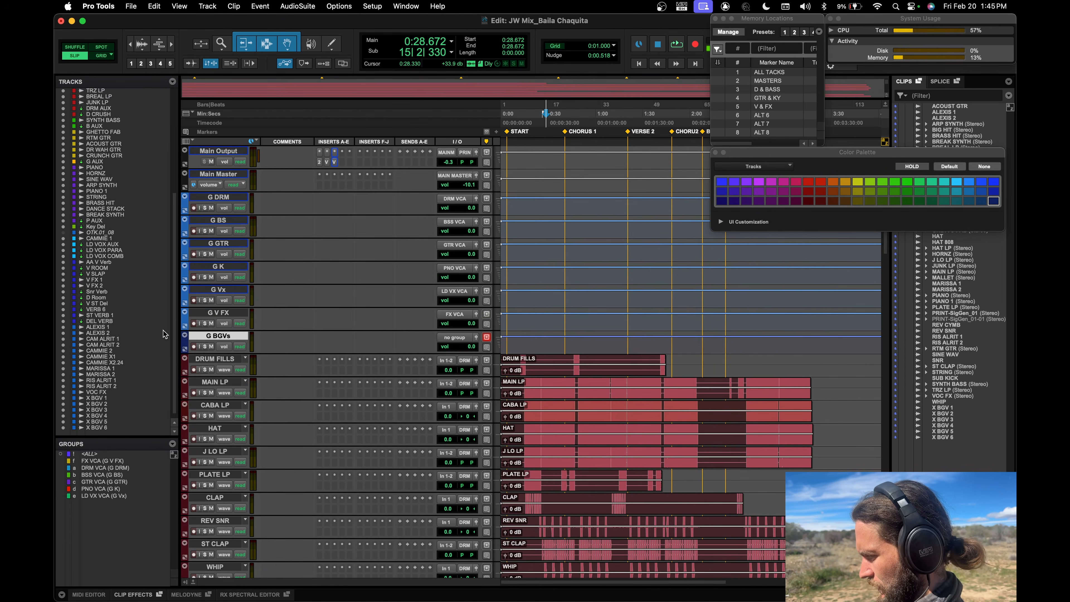
pyautogui.click(968, 181)
pyautogui.click(224, 337)
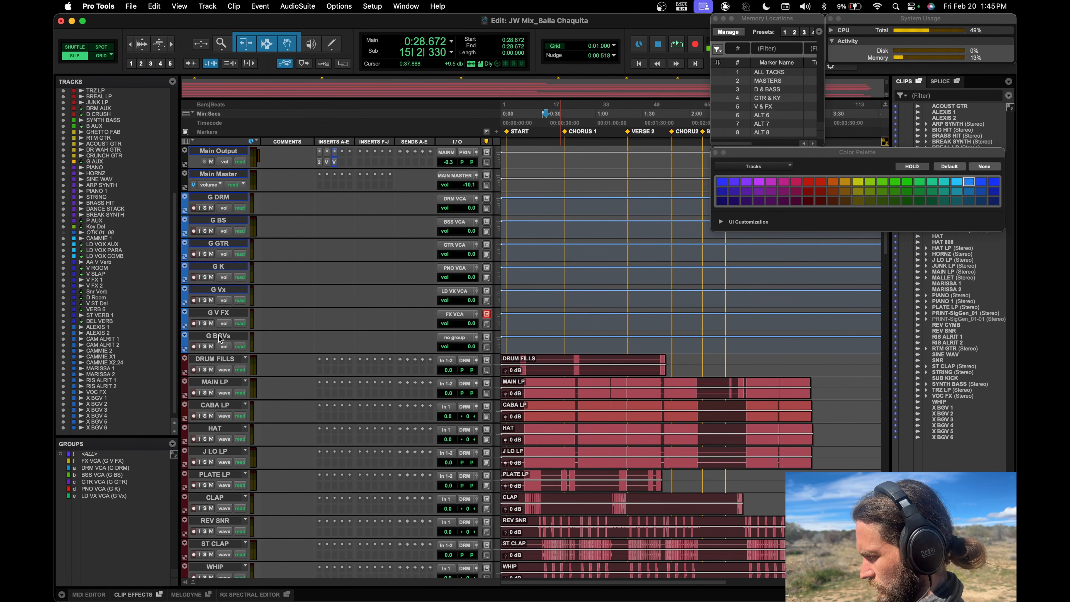
# Move the X BGV 1 through X BGV 5 tracks together to directly above ALEXIS 1.
pyautogui.scroll(-20, 373, 339)
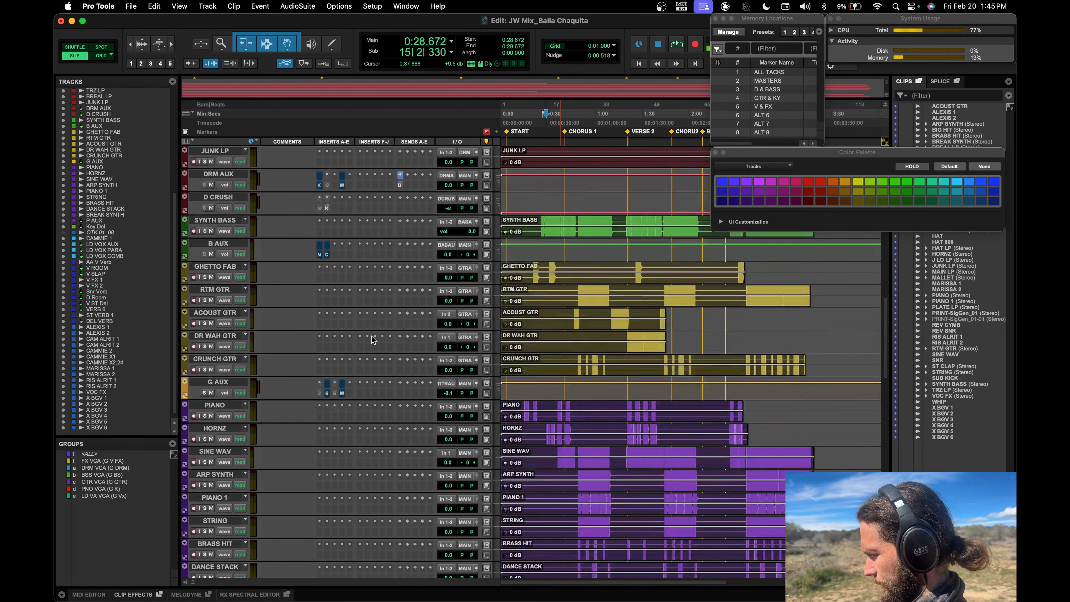
pyautogui.scroll(-15, 373, 339)
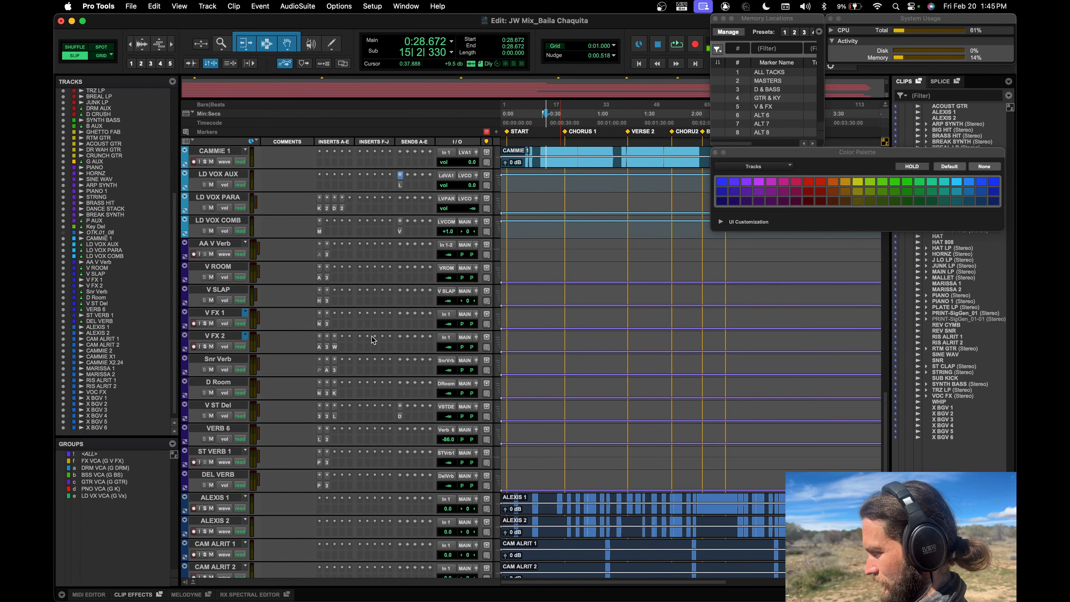
pyautogui.scroll(-10, 373, 340)
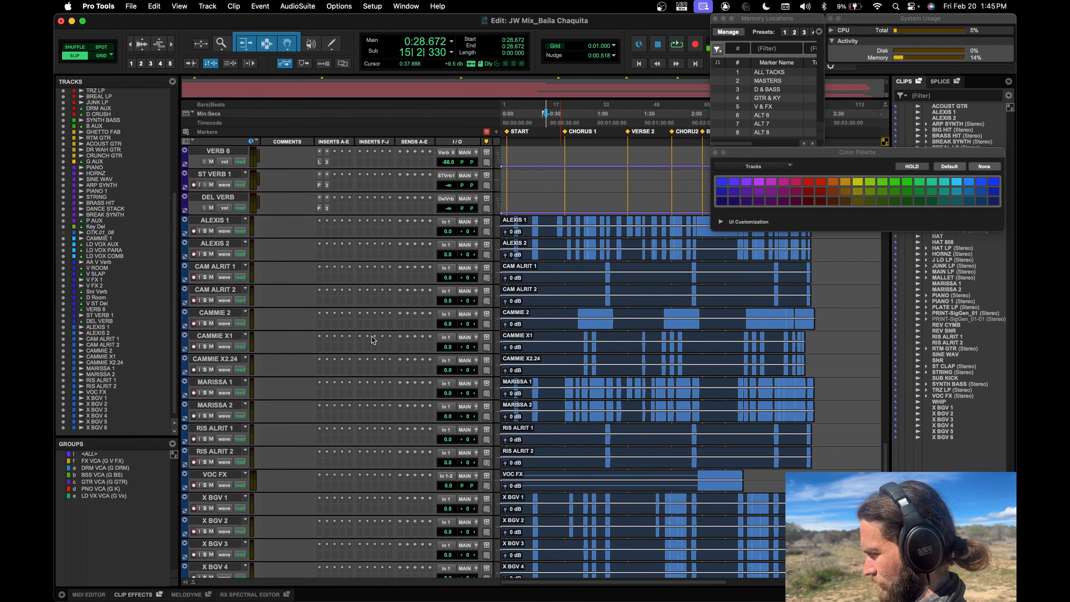
pyautogui.scroll(-4, 373, 339)
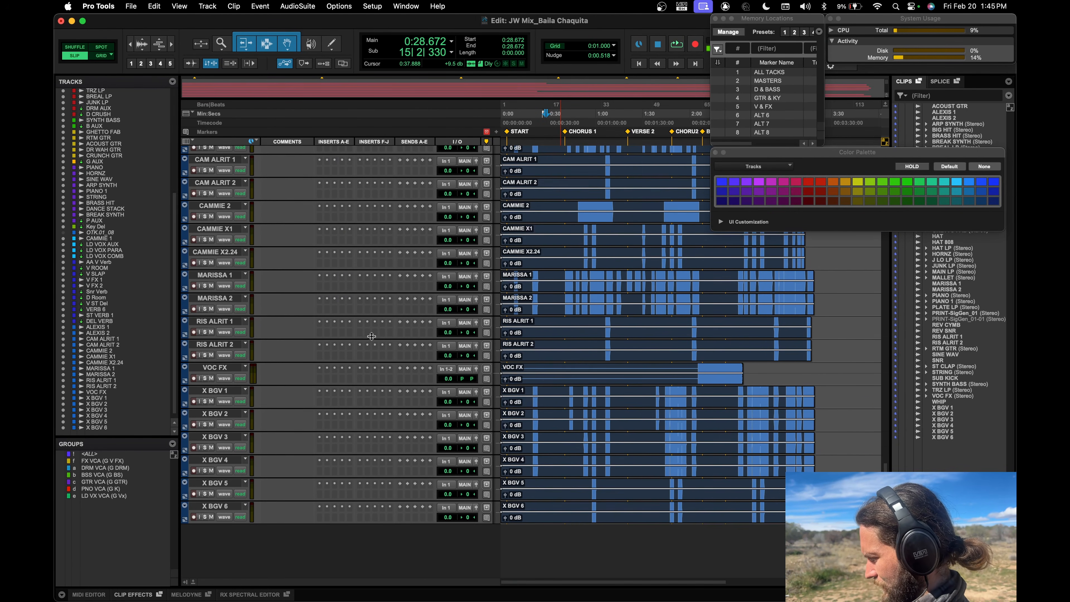
pyautogui.scroll(1, 372, 339)
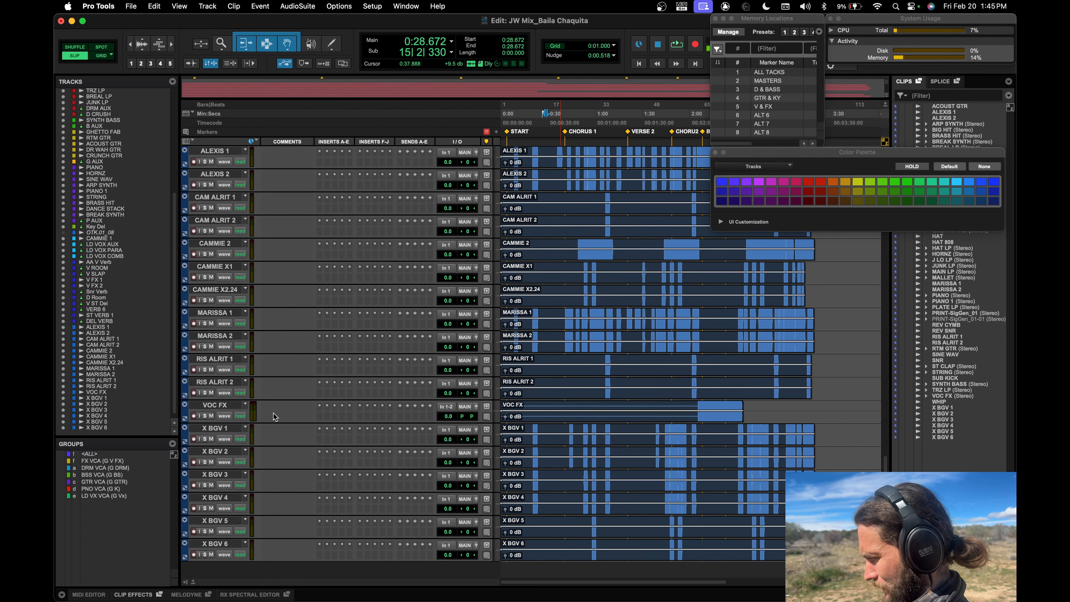
pyautogui.click(226, 428)
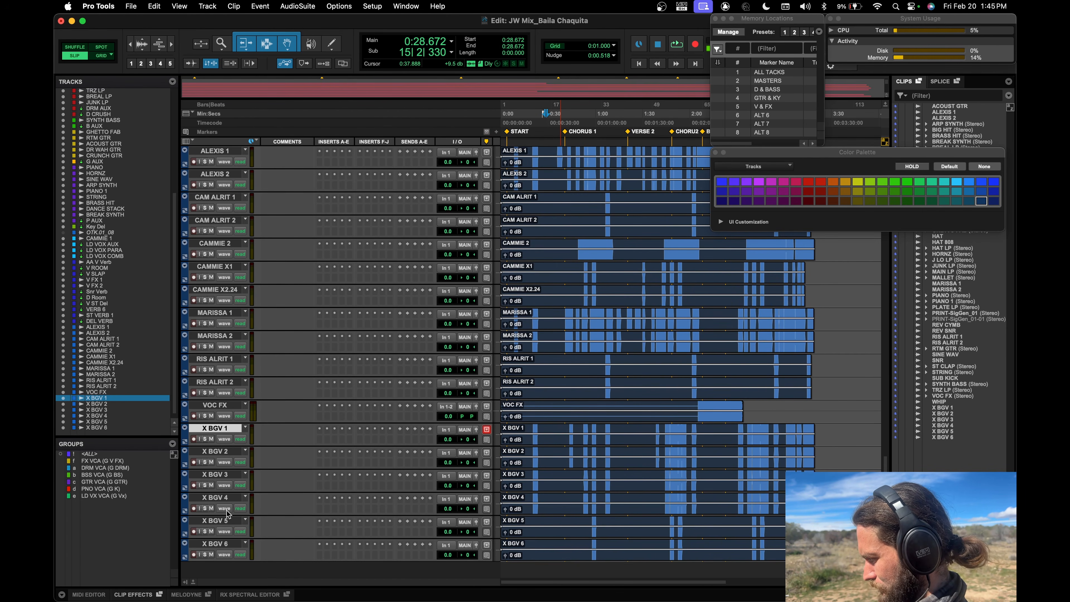
pyautogui.keyDown('shift'); pyautogui.click(222, 523); pyautogui.keyUp('shift')
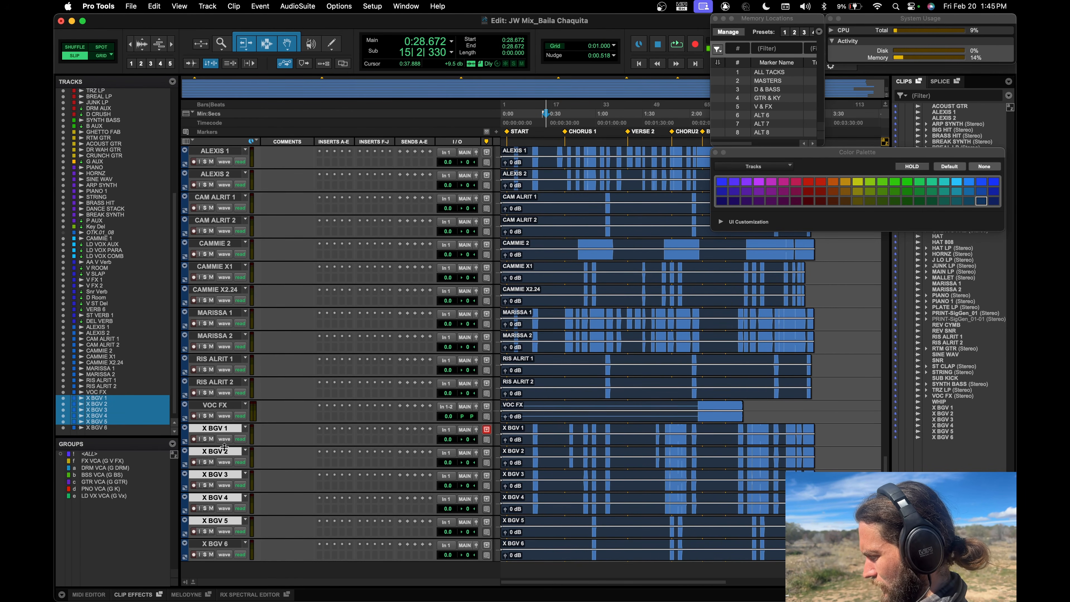
pyautogui.moveTo(220, 429); pyautogui.dragTo(247, 308)
pyautogui.scroll(-3, 380, 337)
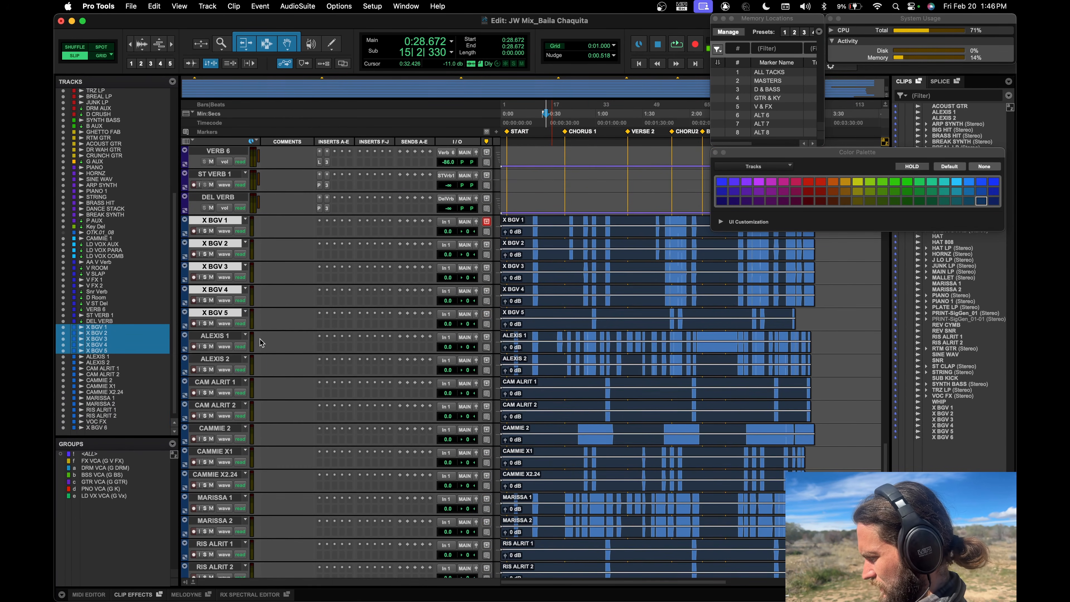
# Move ALEXIS 1 and ALEXIS 2 above X BGV 1, and place MARISSA 1 and MARISSA 2 directly below ALEXIS 2.
pyautogui.click(227, 337)
pyautogui.keyDown('shift'); pyautogui.click(223, 359); pyautogui.keyUp('shift')
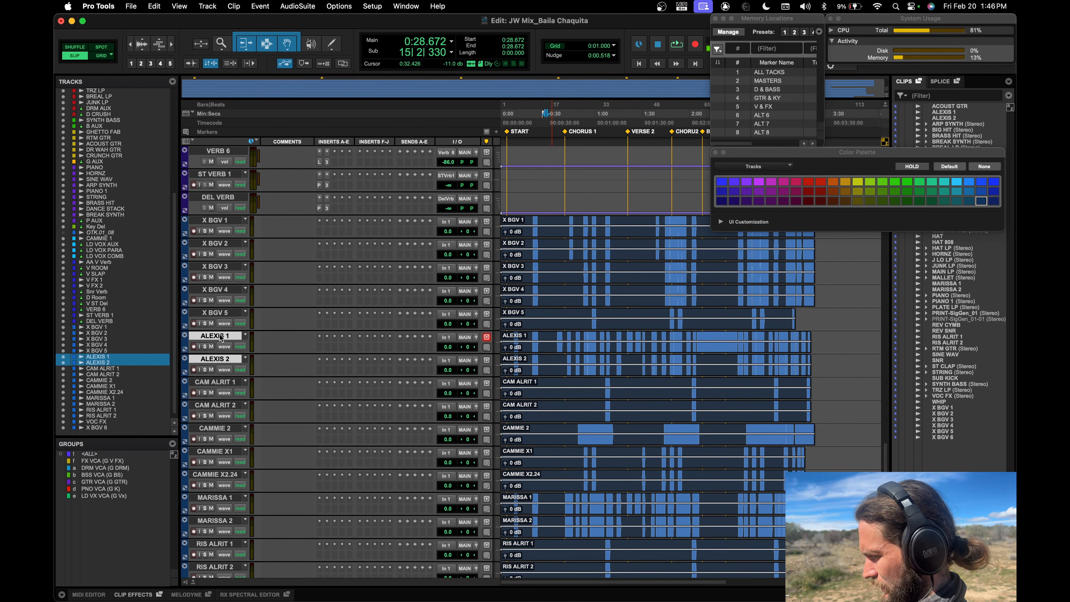
pyautogui.moveTo(221, 337); pyautogui.dragTo(225, 223)
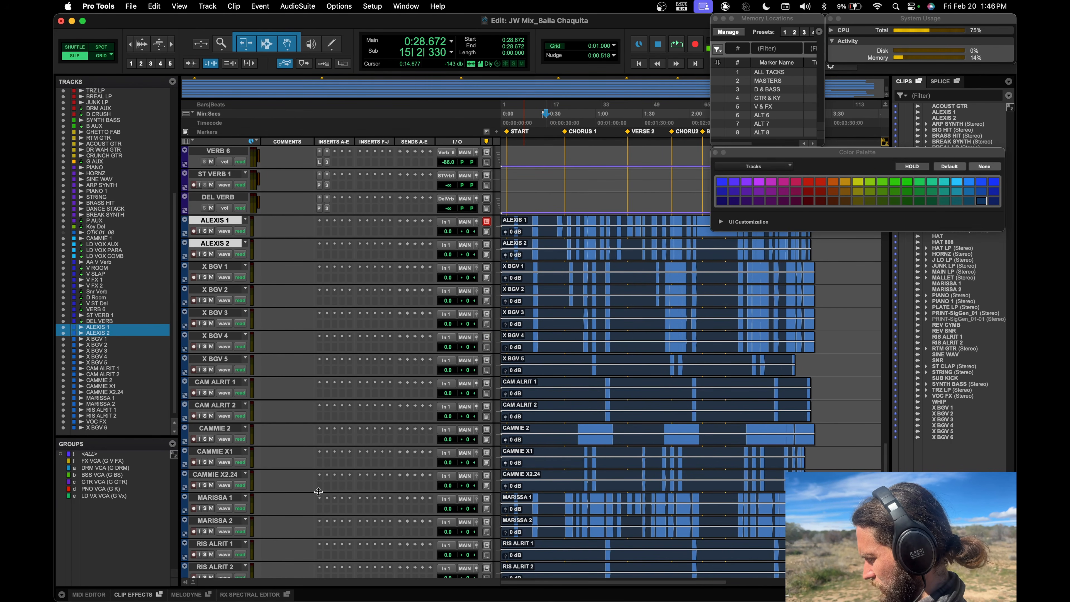
pyautogui.click(222, 499)
pyautogui.keyDown('shift'); pyautogui.click(220, 521); pyautogui.keyUp('shift')
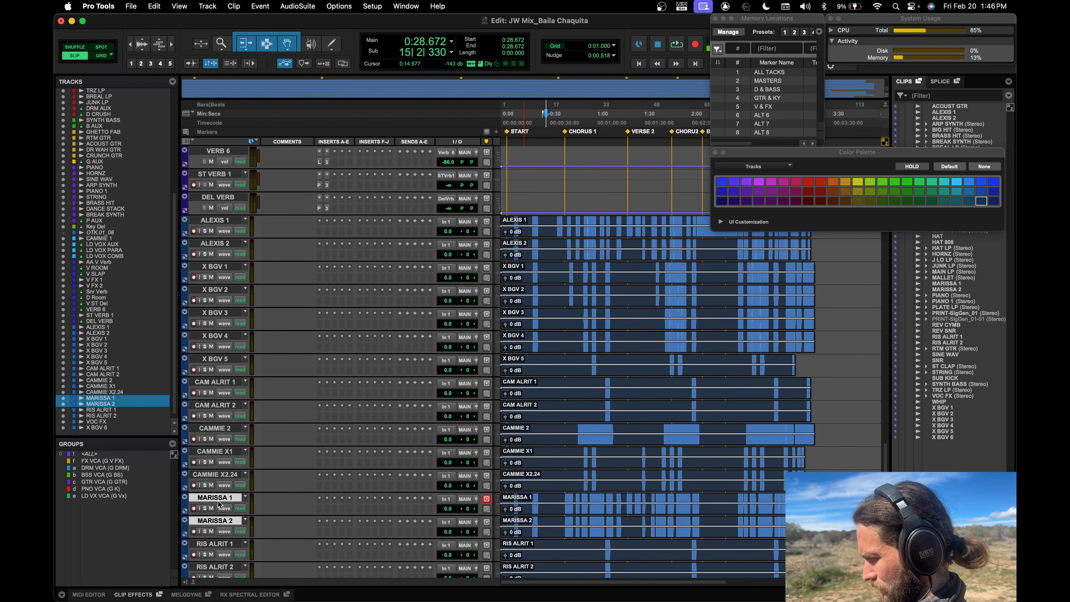
pyautogui.moveTo(218, 499); pyautogui.dragTo(220, 263)
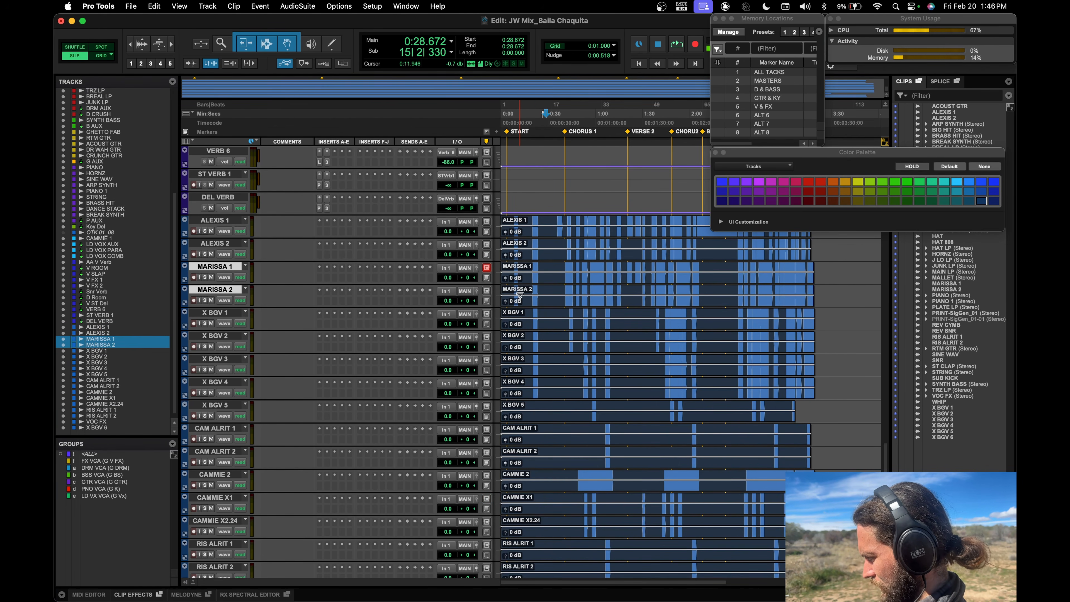
# Audition CAMMIE 2 soloed from about 0:52, clear the solo and move the track directly above ALEXIS 1.
pyautogui.scroll(-4, 526, 334)
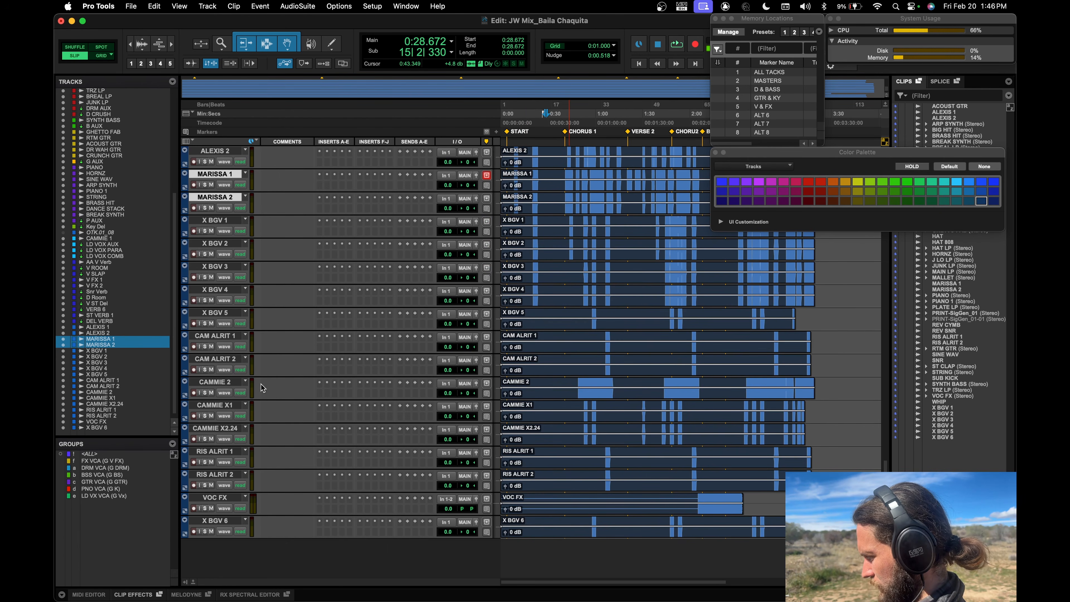
pyautogui.click(222, 382)
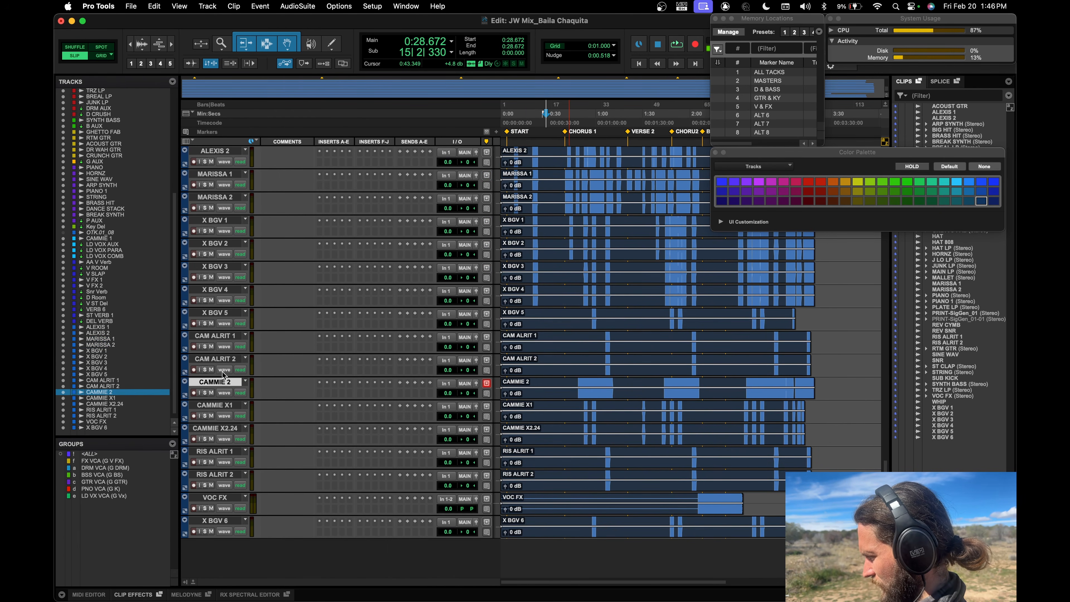
pyautogui.click(584, 382)
pyautogui.hotkey('shift', 's')
pyautogui.press('space')
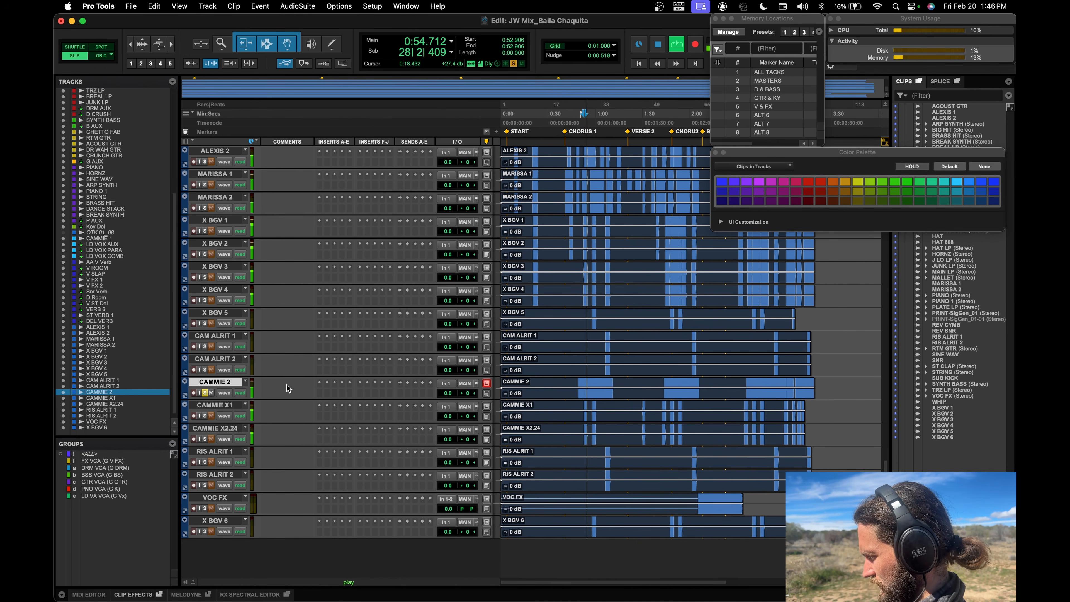
pyautogui.press('space')
pyautogui.hotkey('shift', 's')
pyautogui.moveTo(230, 384); pyautogui.dragTo(251, 307)
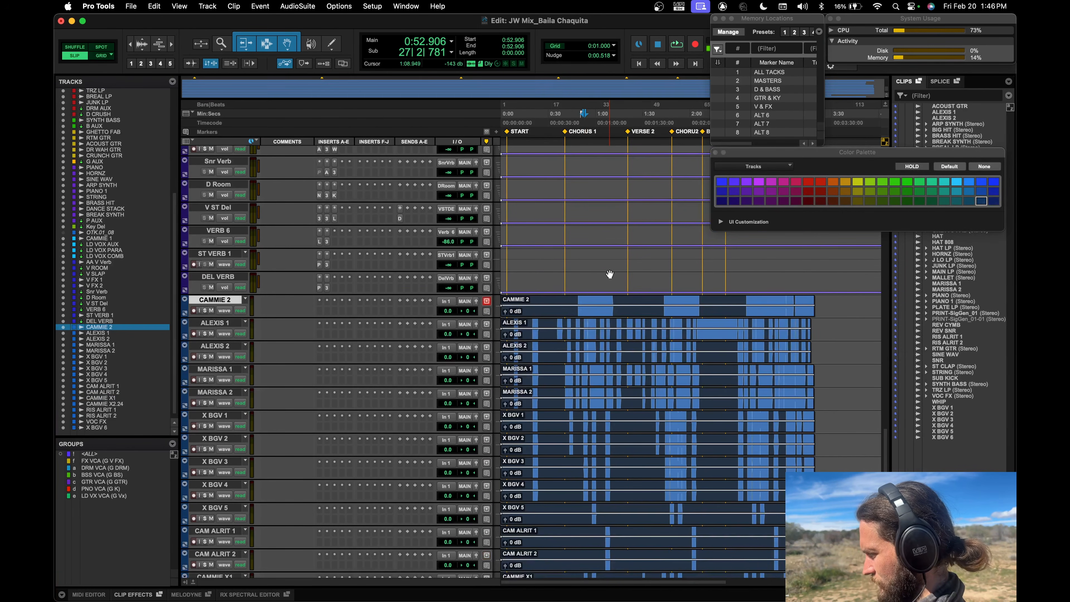
# Rename the CAMMIE 2 track as V DBL.
pyautogui.doubleClick(222, 300)
pyautogui.write('CAM')
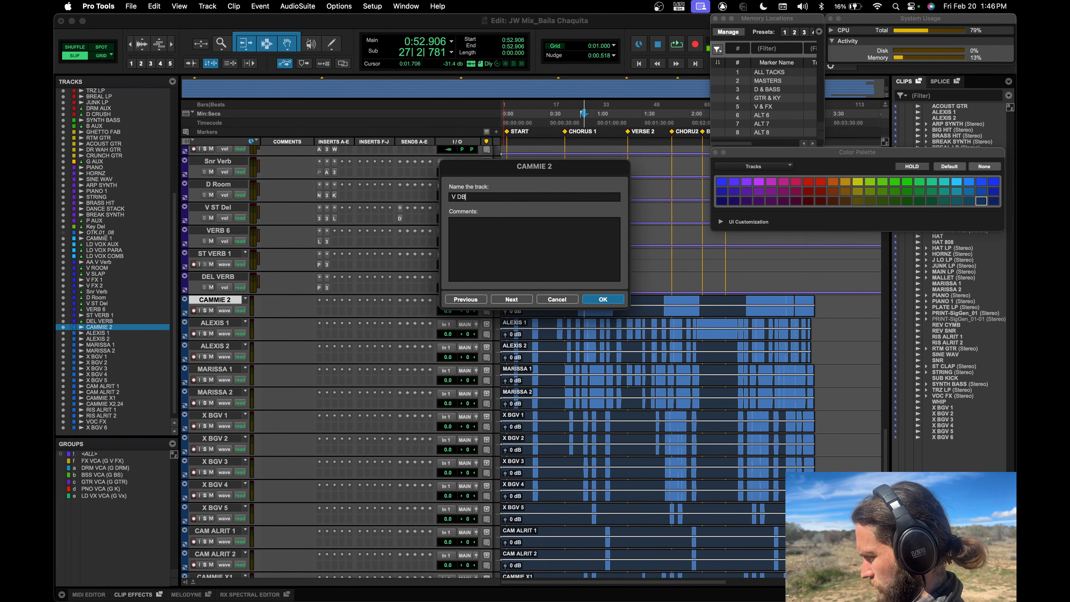
pyautogui.press('Return')
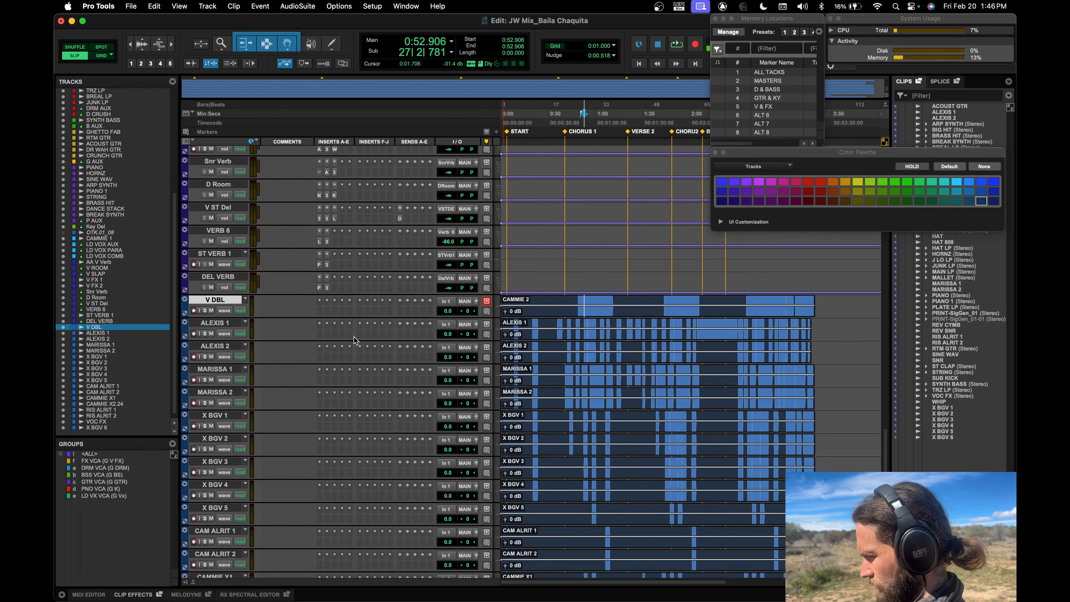
# Move CAMMIE X1 and CAMMIE X2.24 directly above X BGV 5, and place X BGV 6 directly below X BGV 5.
pyautogui.scroll(-6, 363, 337)
pyautogui.scroll(-1, 346, 349)
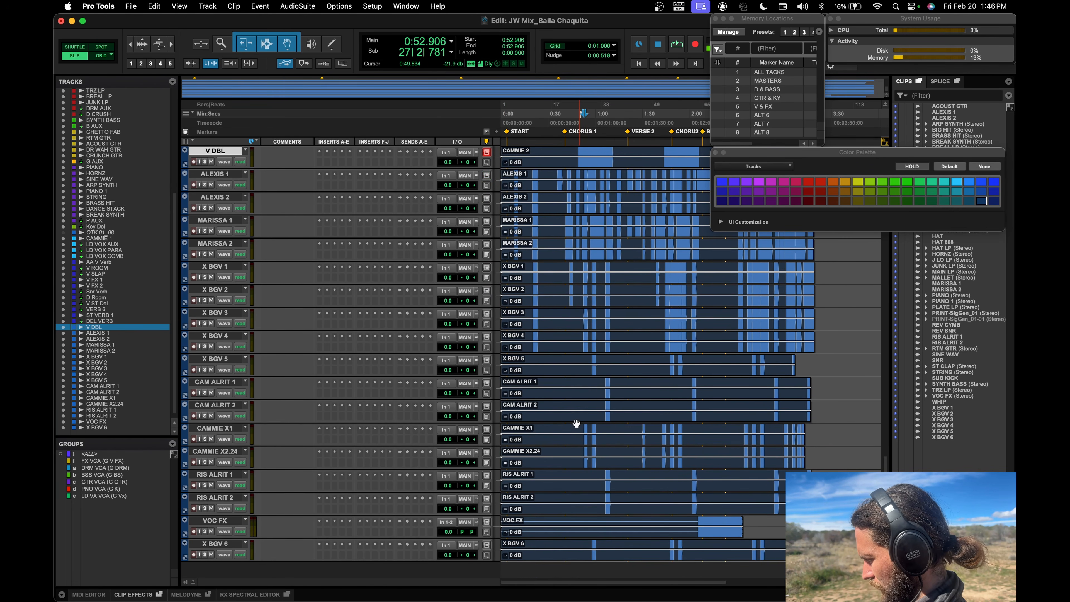
pyautogui.click(222, 428)
pyautogui.keyDown('shift'); pyautogui.click(221, 451); pyautogui.keyUp('shift')
pyautogui.moveTo(220, 432); pyautogui.dragTo(223, 358)
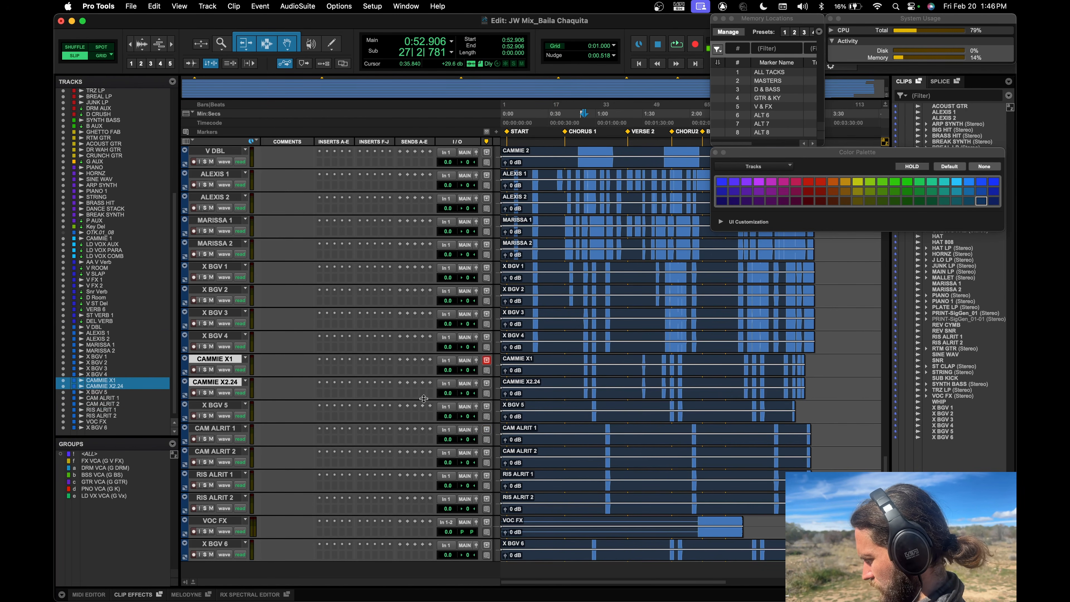
pyautogui.click(214, 544)
pyautogui.moveTo(213, 546); pyautogui.dragTo(216, 433)
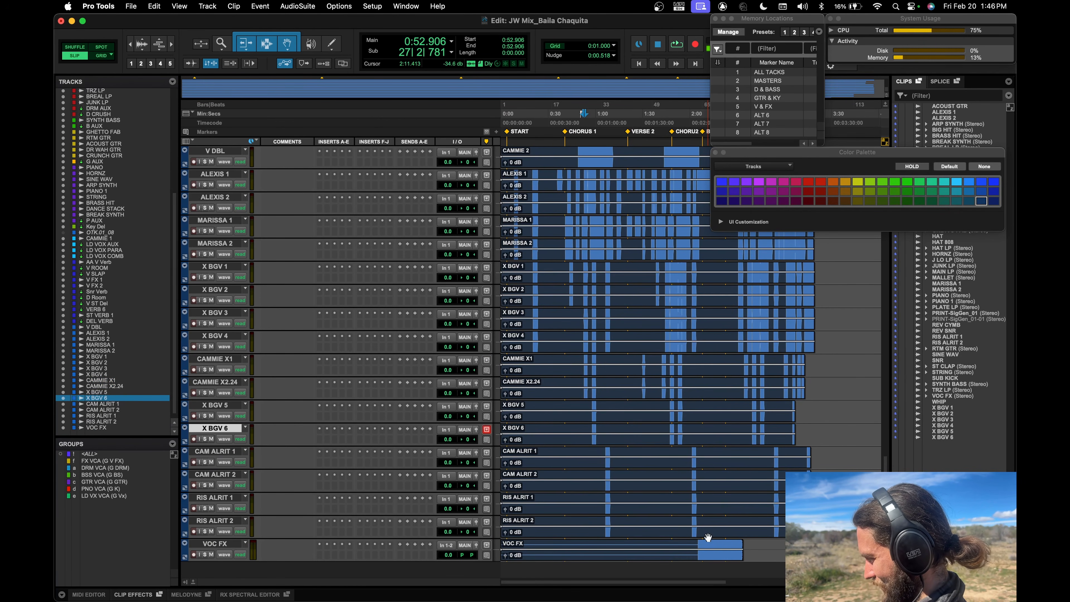
# Audition the VOC FX track soloed from about 2:07, stop playback and clear the solo.
pyautogui.click(700, 544)
pyautogui.hotkey('shift', 's')
pyautogui.press('space')
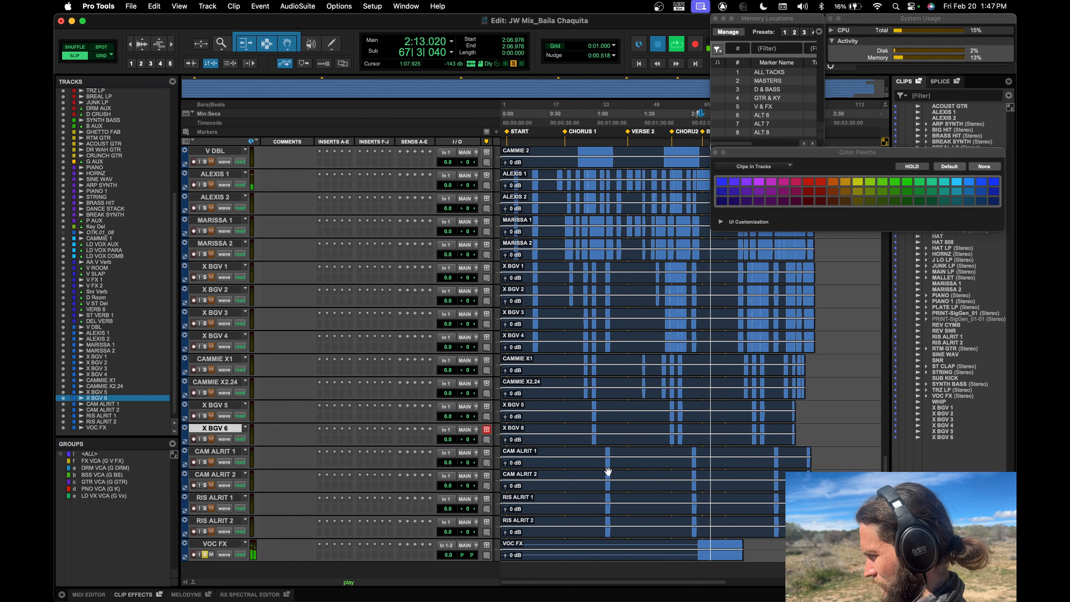
pyautogui.press('space')
pyautogui.hscroll(3, 658, 489)
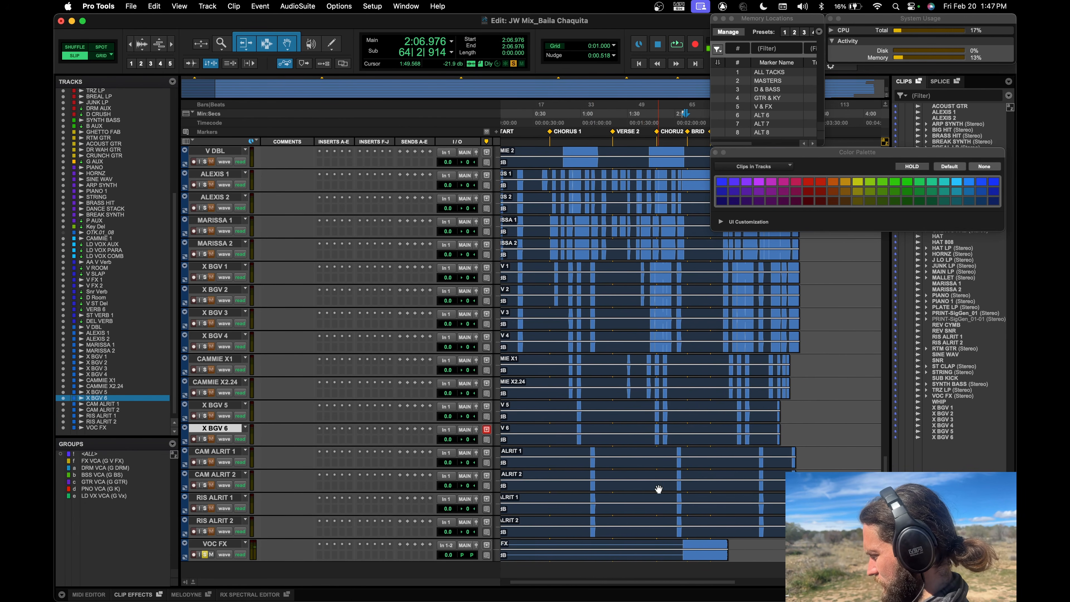
pyautogui.hscroll(-3, 659, 489)
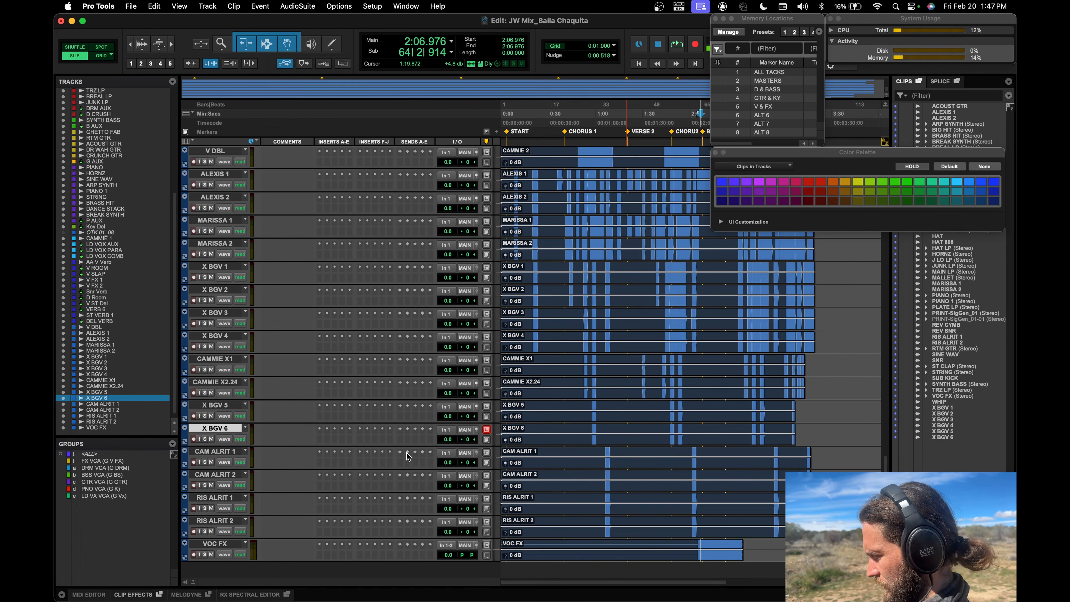
# Group all tracks from V DBL through VOC FX as a Mix/Edit group named BGV VCA.
pyautogui.scroll(2, 546, 361)
pyautogui.scroll(-1, 547, 362)
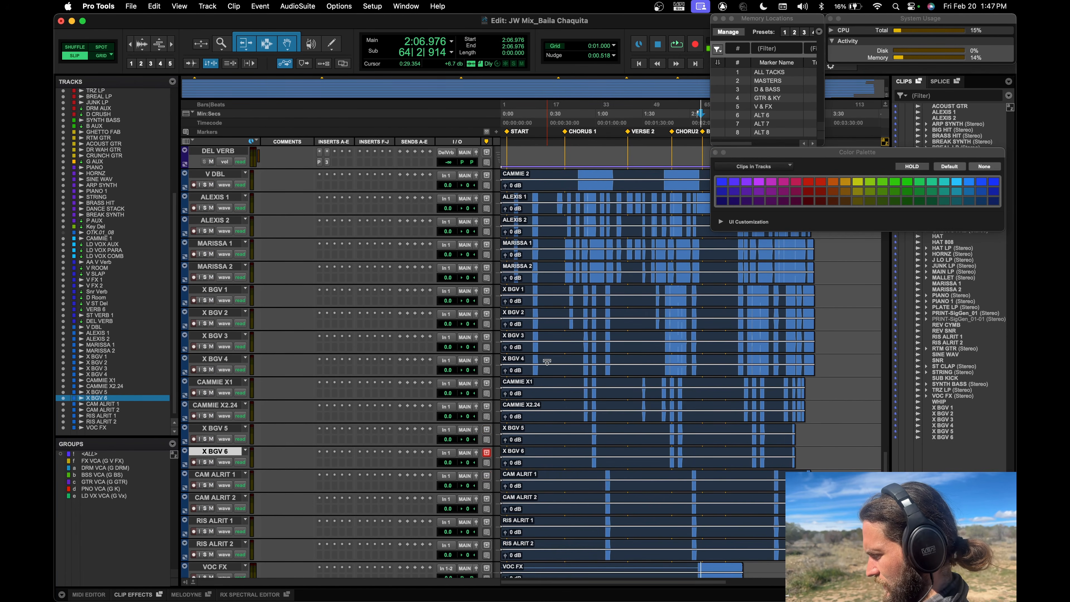
pyautogui.click(221, 177)
pyautogui.scroll(-3, 294, 287)
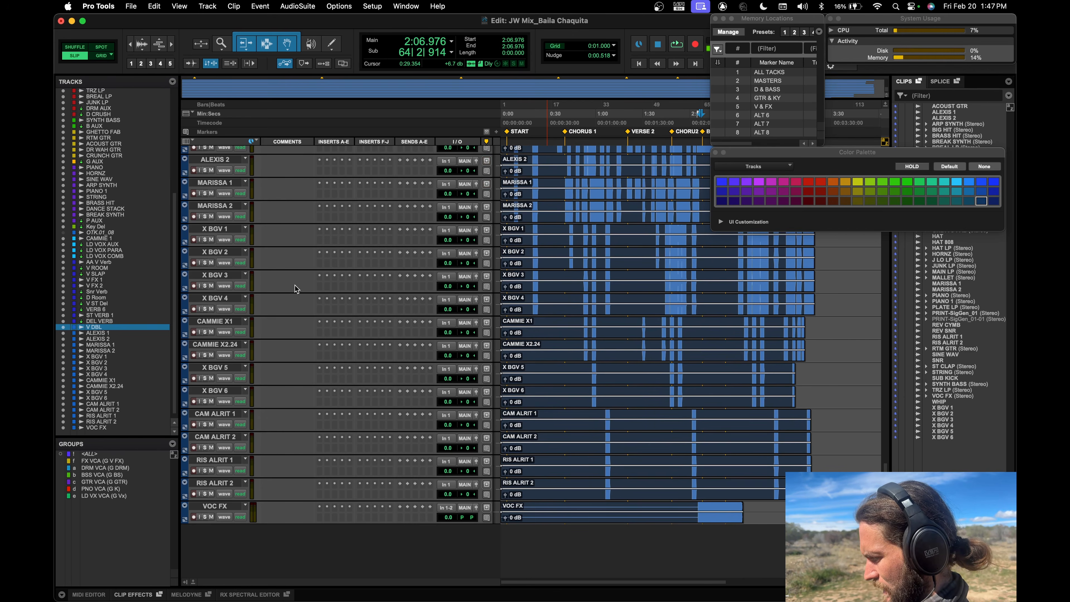
pyautogui.keyDown('shift'); pyautogui.click(221, 508); pyautogui.keyUp('shift')
pyautogui.press('super+g')
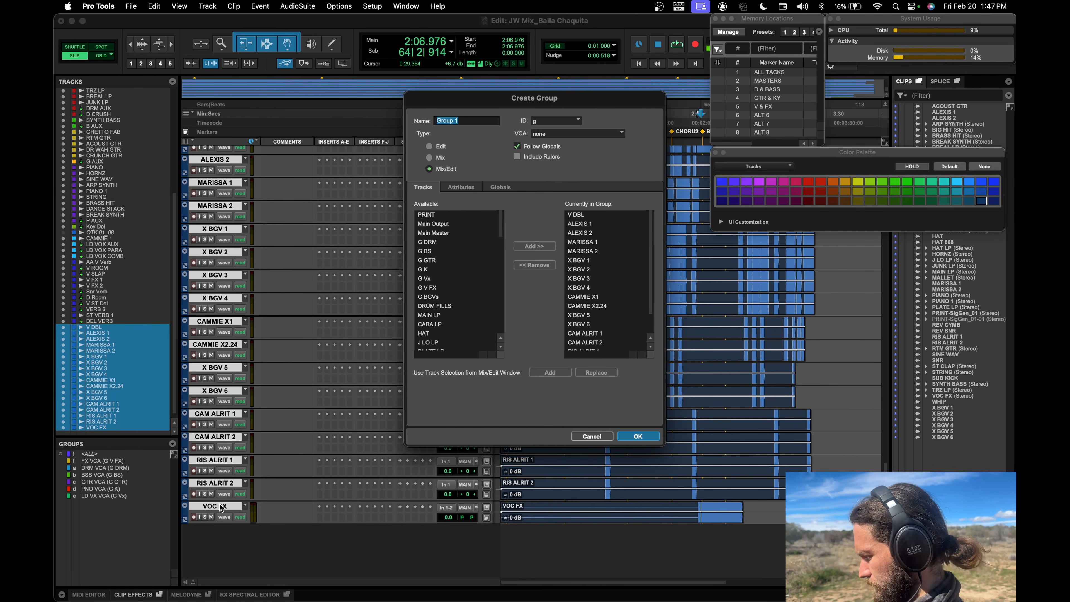
pyautogui.write('BGV VCA')
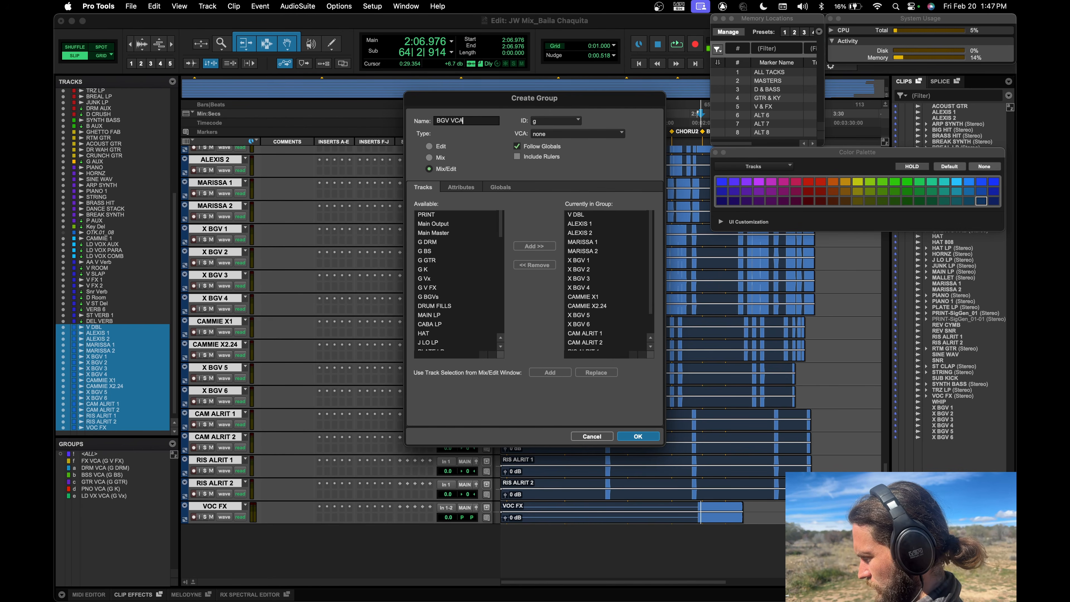
pyautogui.press('Return')
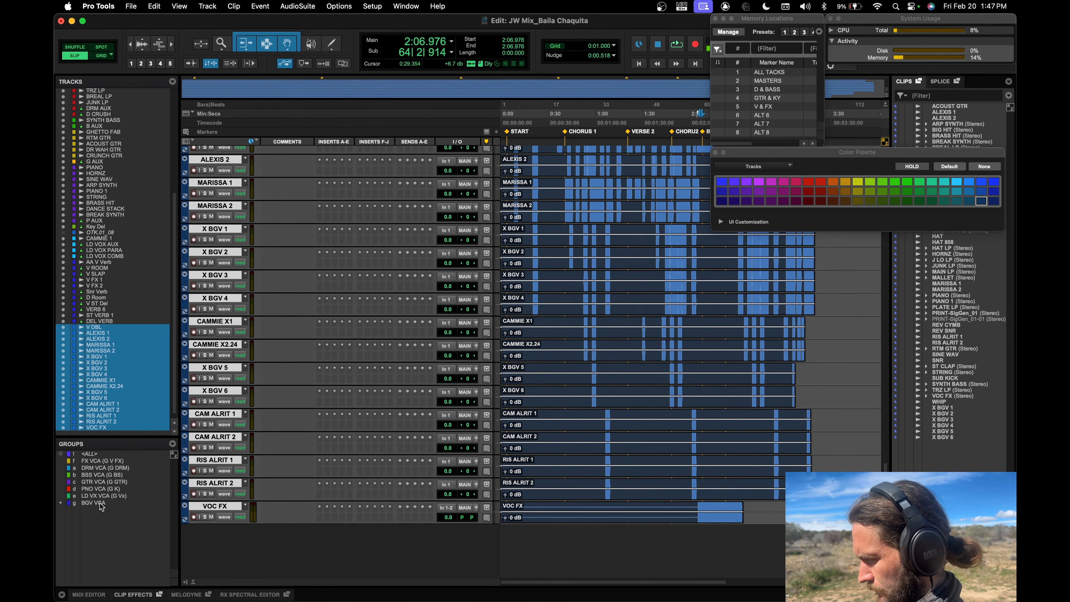
# Test the BGV VCA group by lowering its tracks' volume to -15.8 dB, and reset them to 0.0.
pyautogui.scroll(15, 318, 339)
pyautogui.scroll(10, 319, 344)
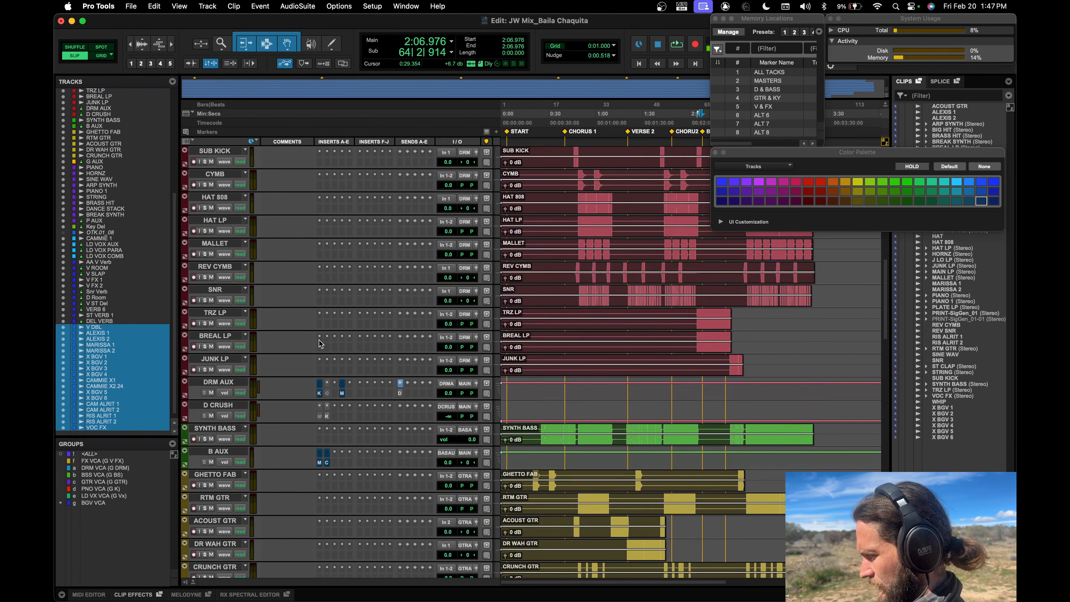
pyautogui.click(103, 503)
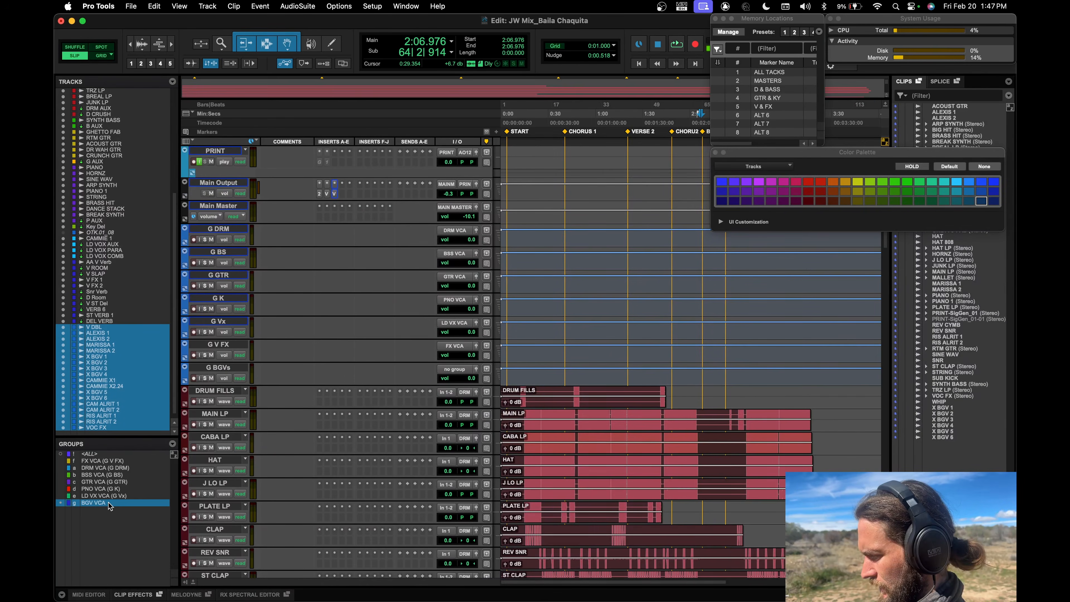
pyautogui.scroll(-15, 392, 434)
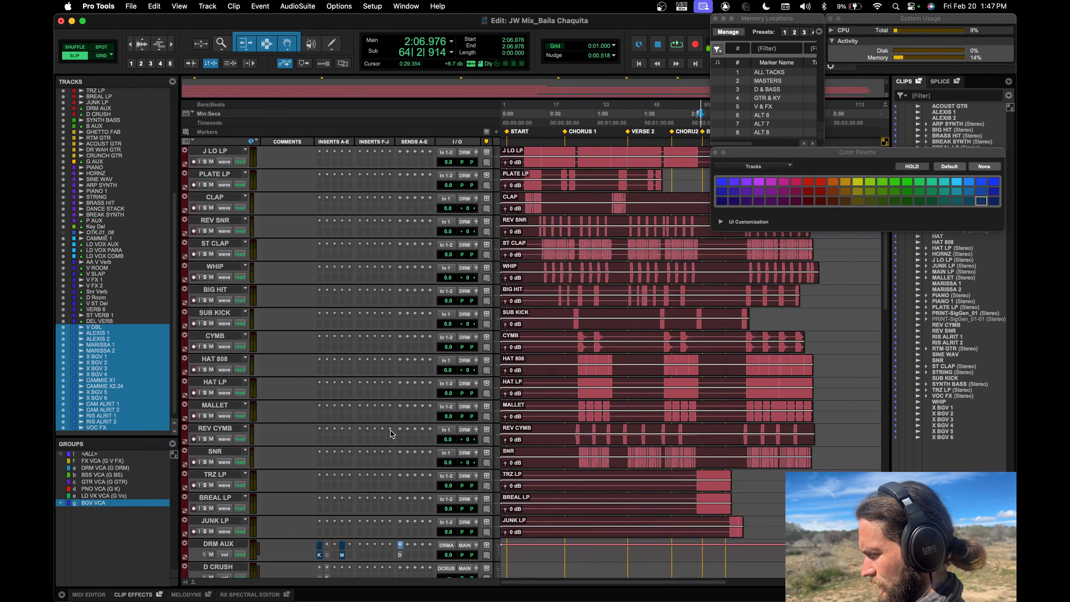
pyautogui.scroll(-15, 392, 435)
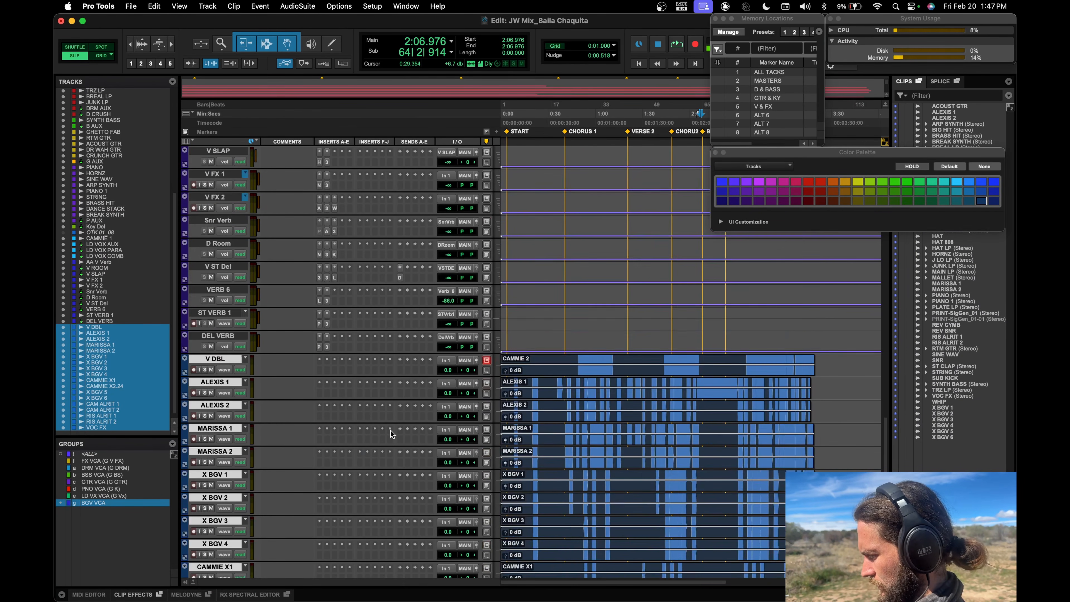
pyautogui.moveTo(450, 303); pyautogui.dragTo(450, 317)
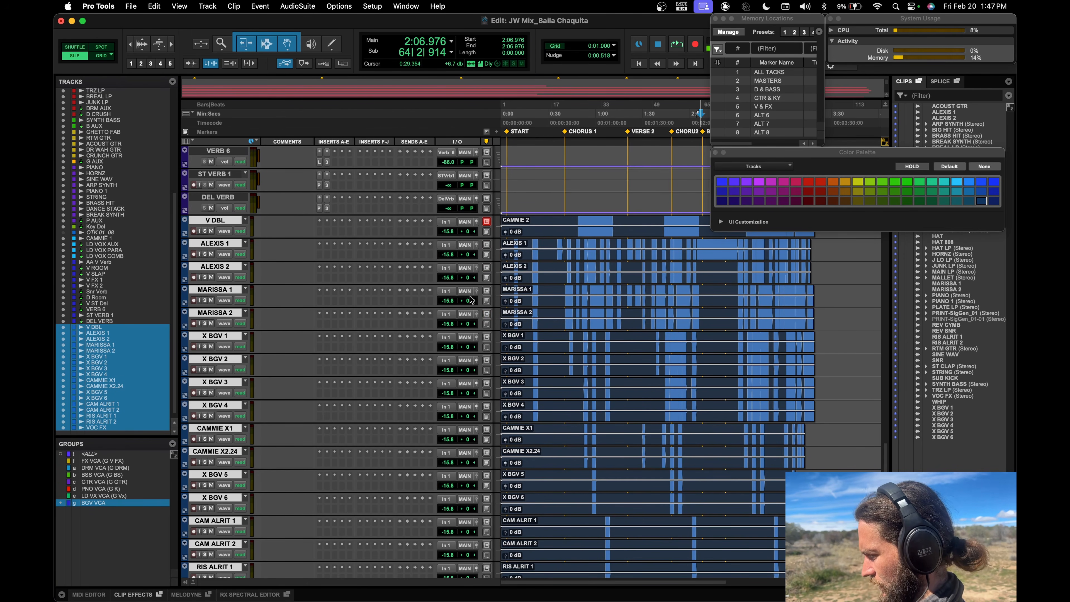
pyautogui.click(524, 272)
pyautogui.keyDown('alt'); pyautogui.click(448, 302); pyautogui.keyUp('alt')
pyautogui.click(116, 503)
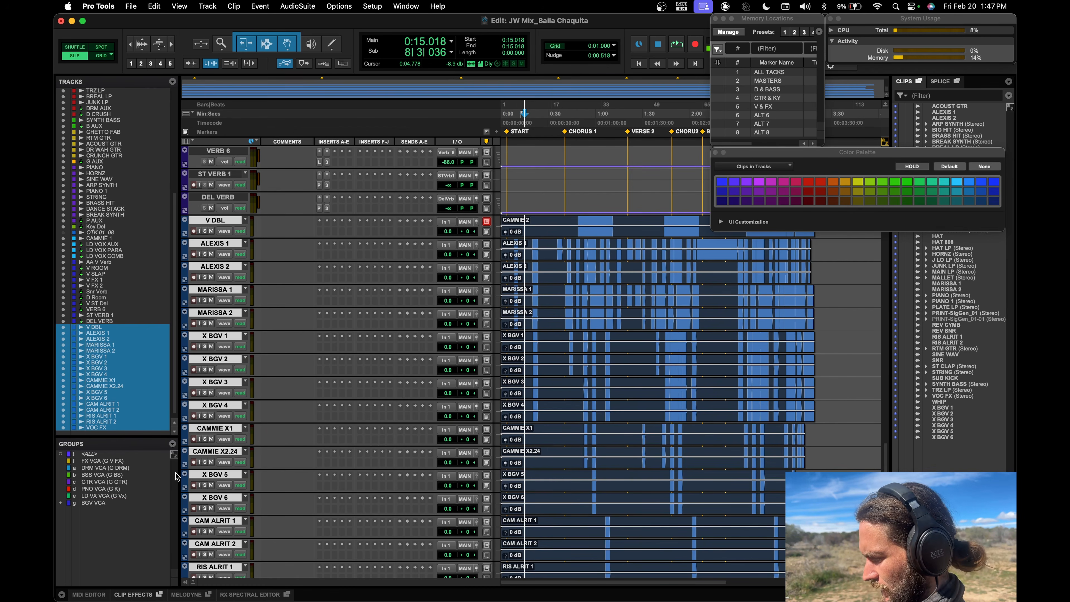
# Assign the BGV VCA group to the G BGVs VCA track.
pyautogui.scroll(20, 383, 312)
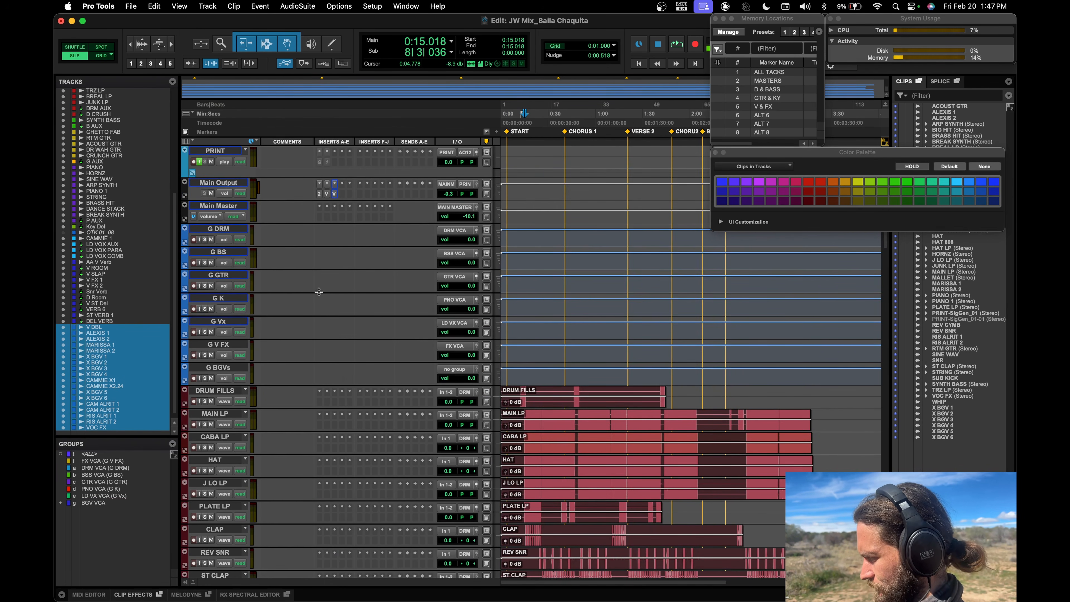
pyautogui.click(452, 369)
pyautogui.click(474, 445)
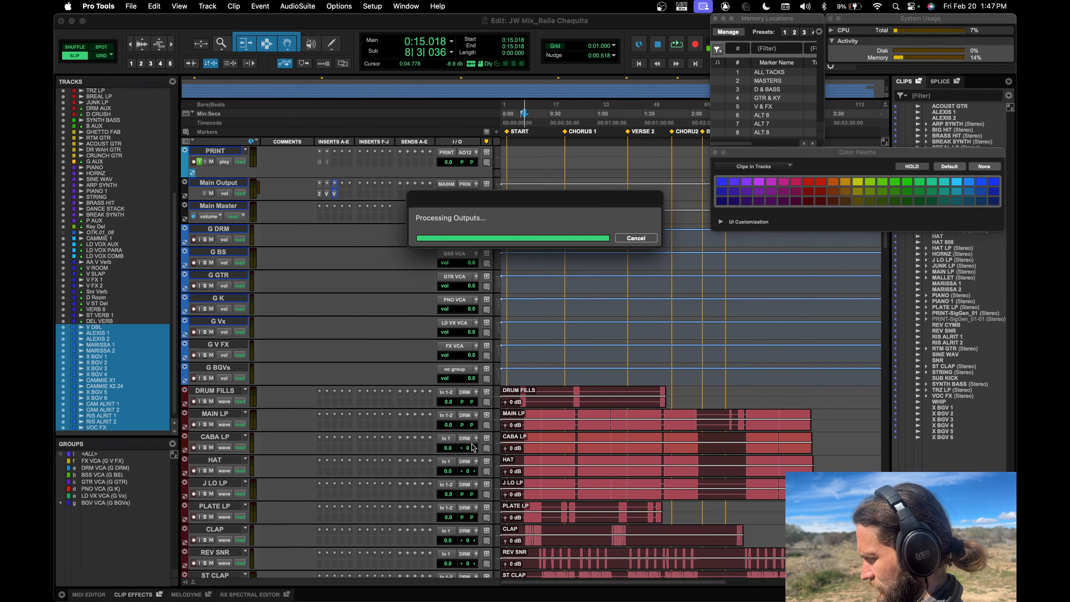
# Color all the background vocal tracks from V DBL through VOC FX dark magenta.
pyautogui.scroll(-15, 340, 419)
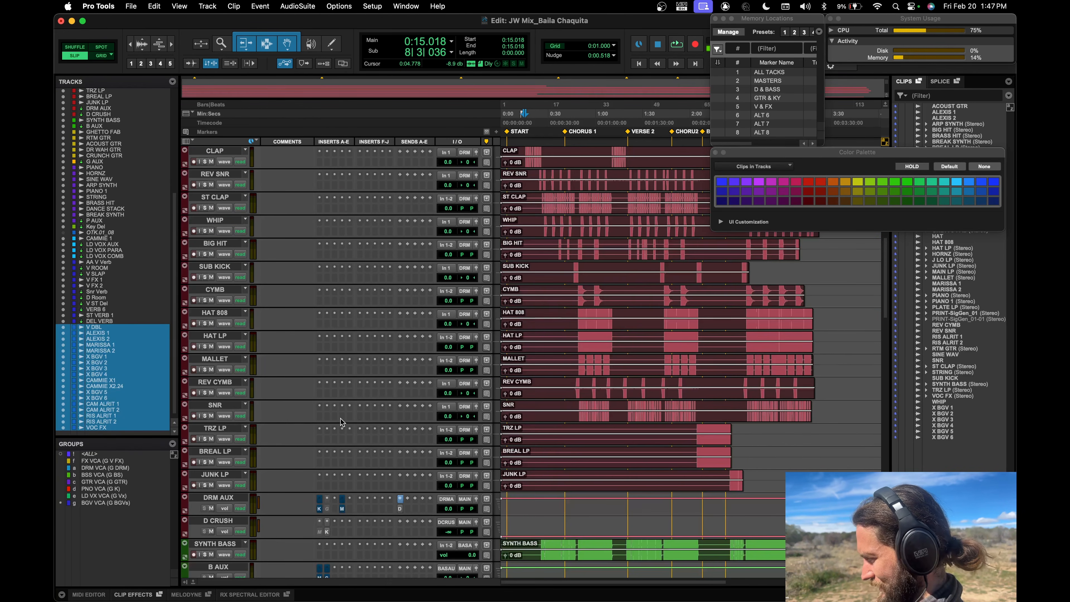
pyautogui.scroll(-10, 341, 419)
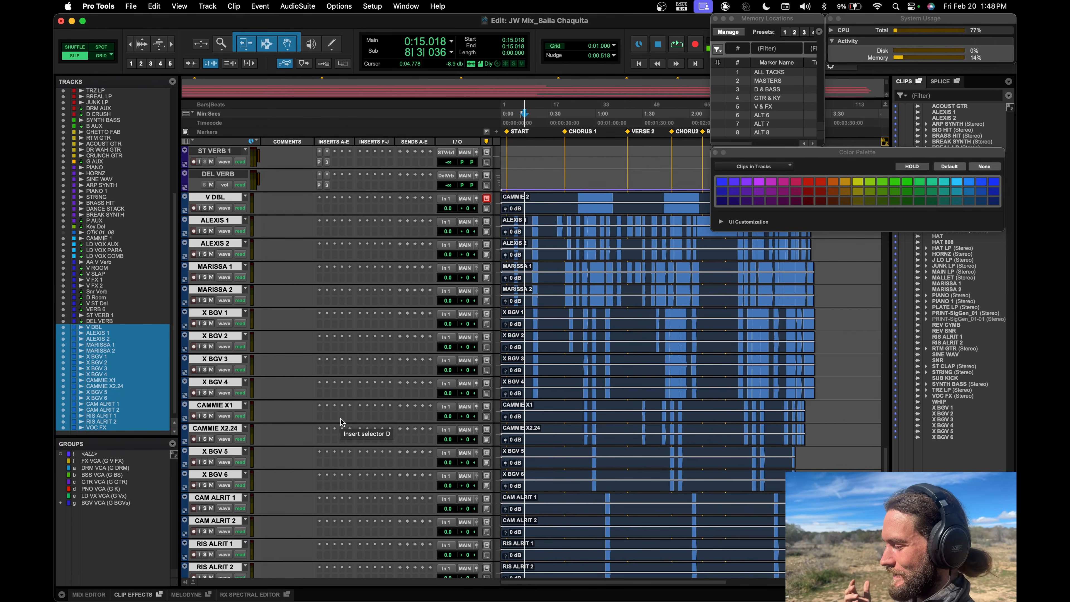
pyautogui.scroll(-4, 552, 350)
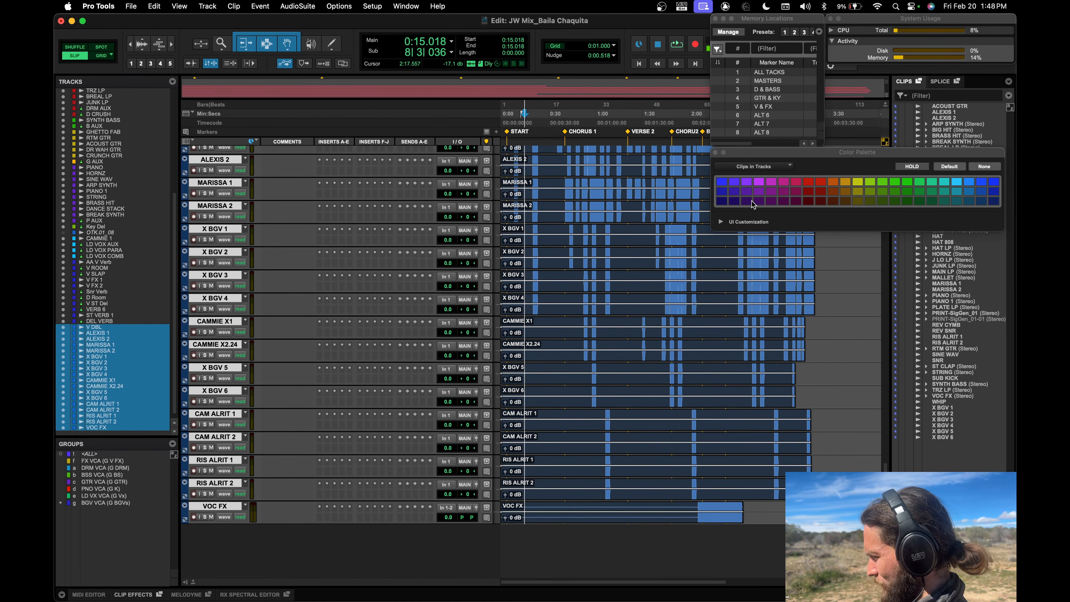
pyautogui.click(771, 204)
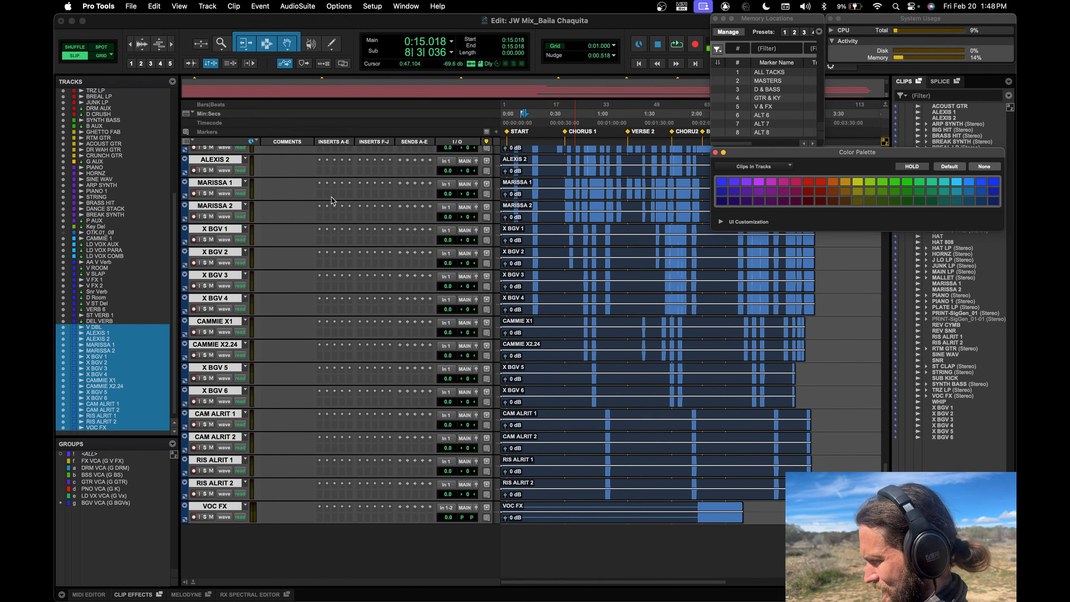
pyautogui.click(220, 236)
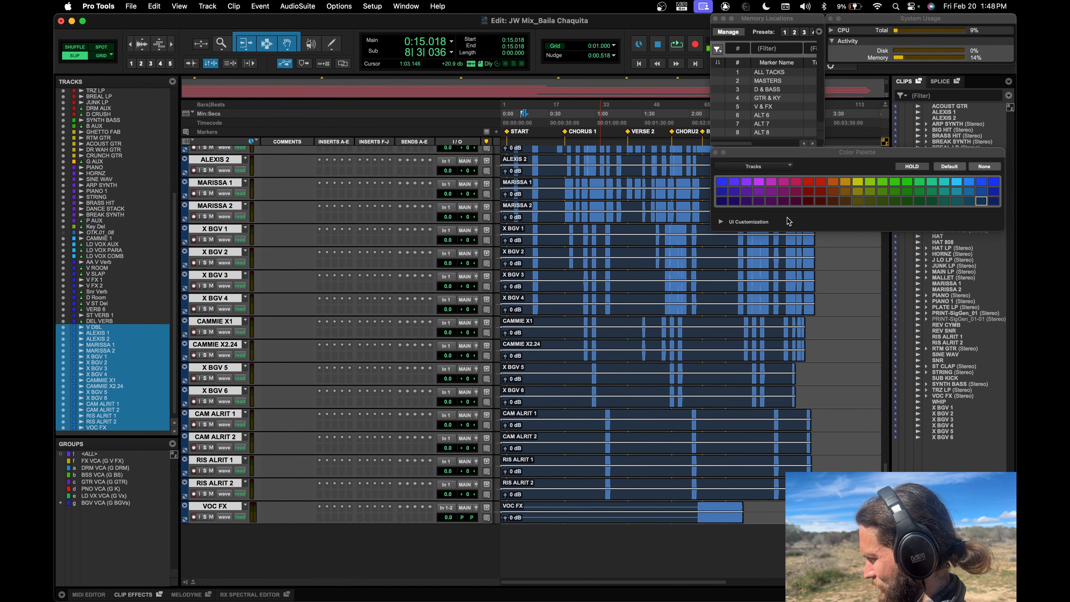
pyautogui.click(784, 202)
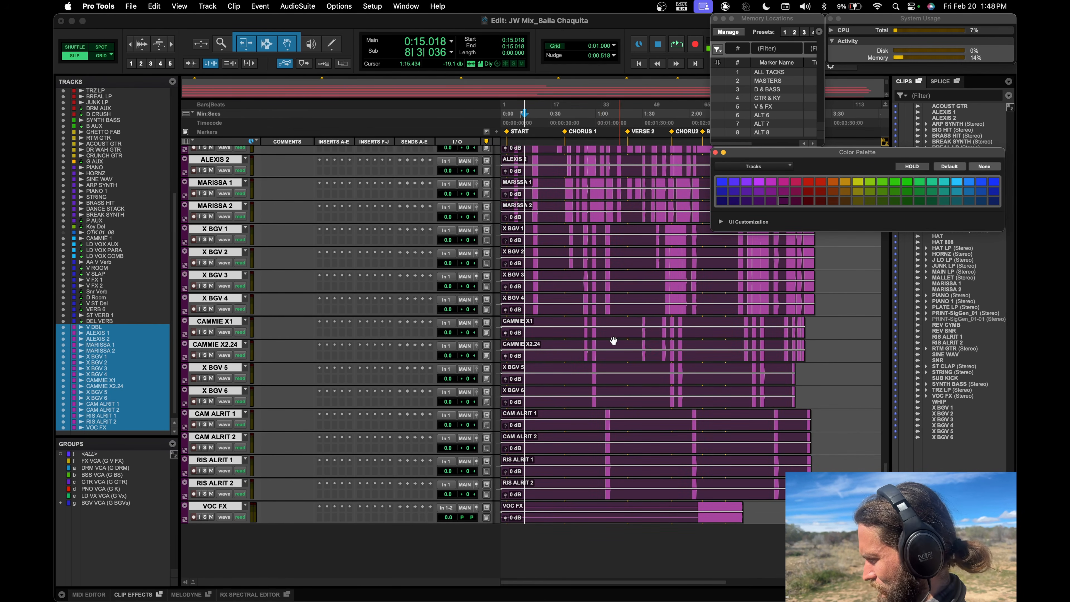
# Check the bus outputs available for the AA V Verb track and leave its routing as it is.
pyautogui.scroll(5, 614, 342)
pyautogui.scroll(6, 280, 359)
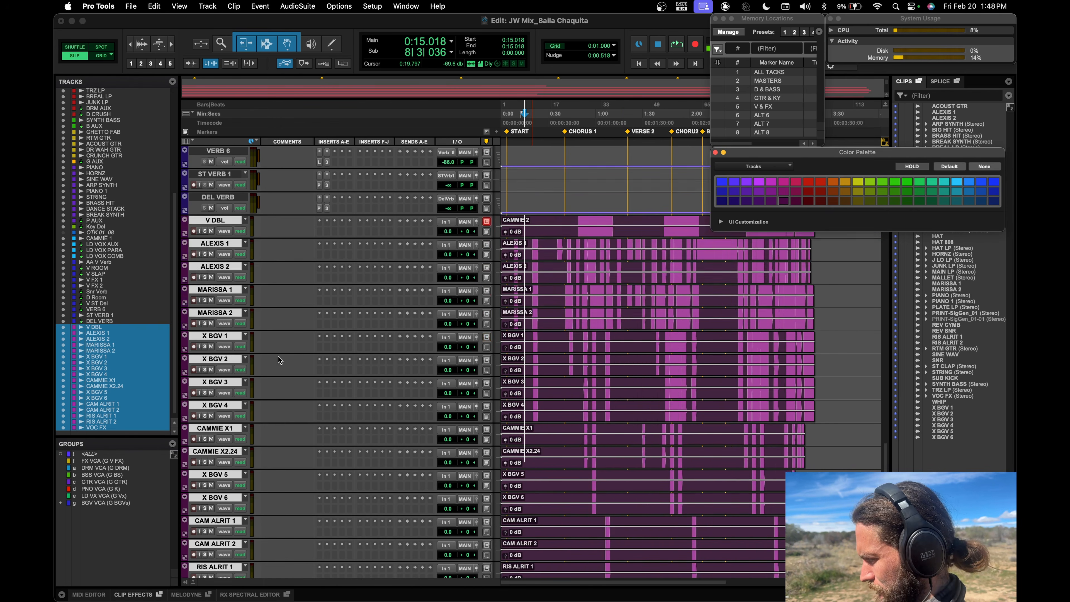
pyautogui.scroll(-1, 280, 360)
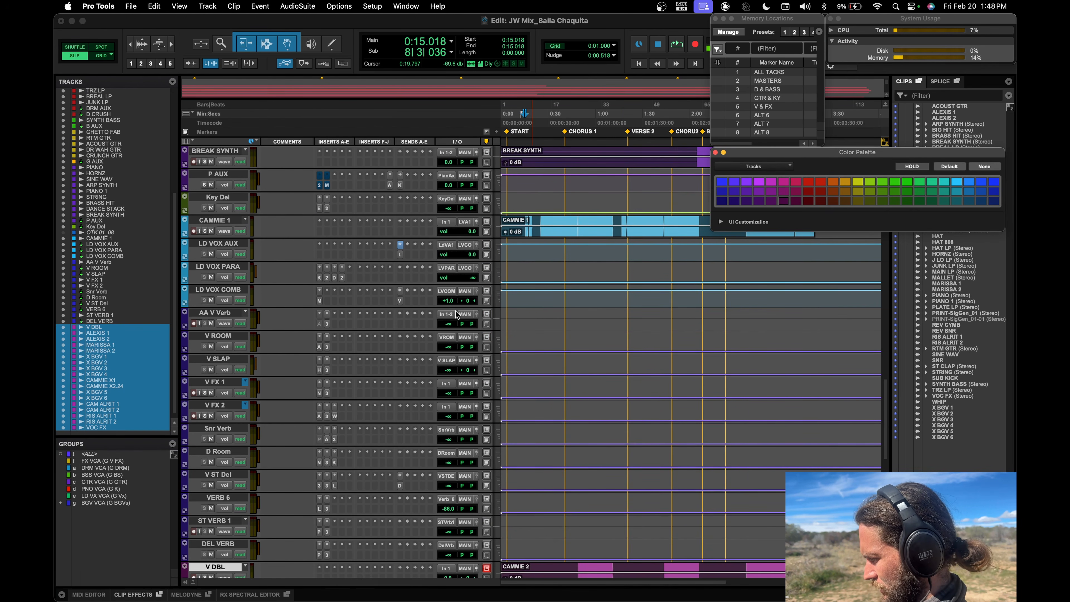
pyautogui.click(466, 315)
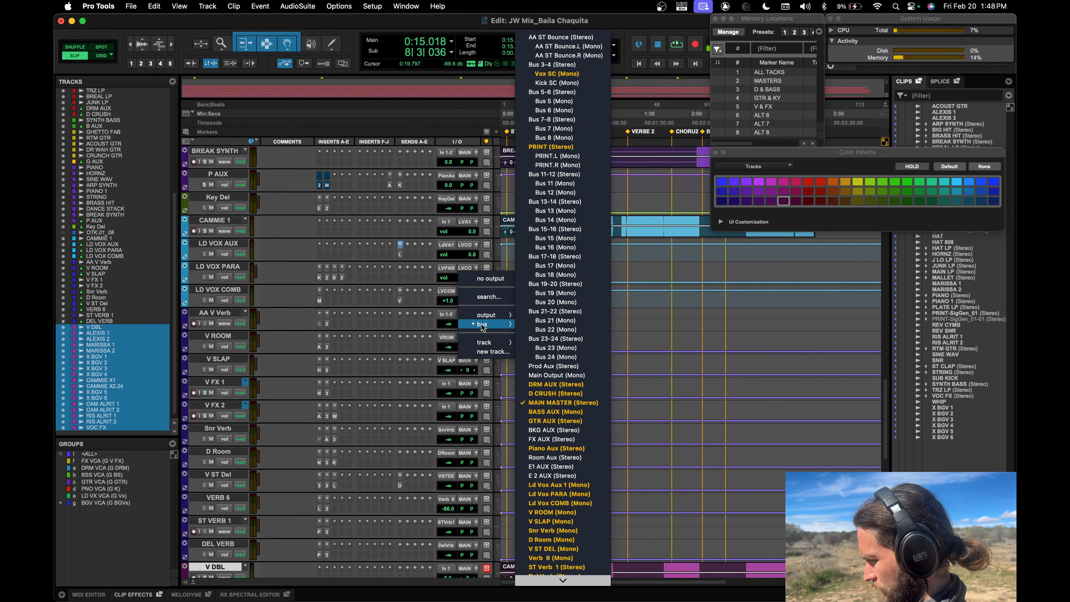
pyautogui.click(218, 293)
pyautogui.scroll(-9, 223, 321)
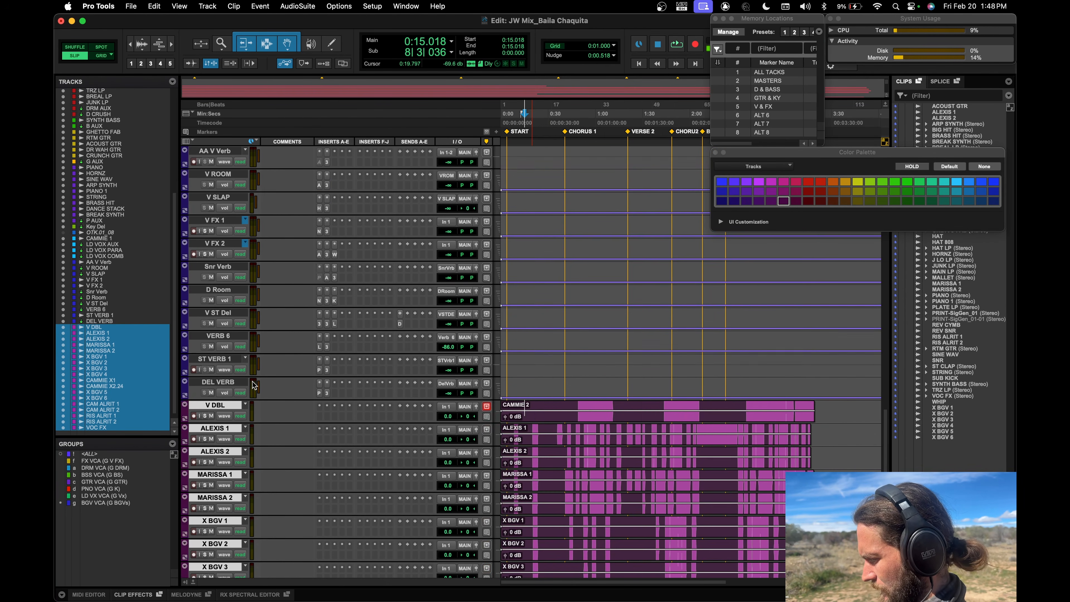
# Select the DEL VERB track and look over the lead vocal, effects and background vocal tracks around it.
pyautogui.click(224, 340)
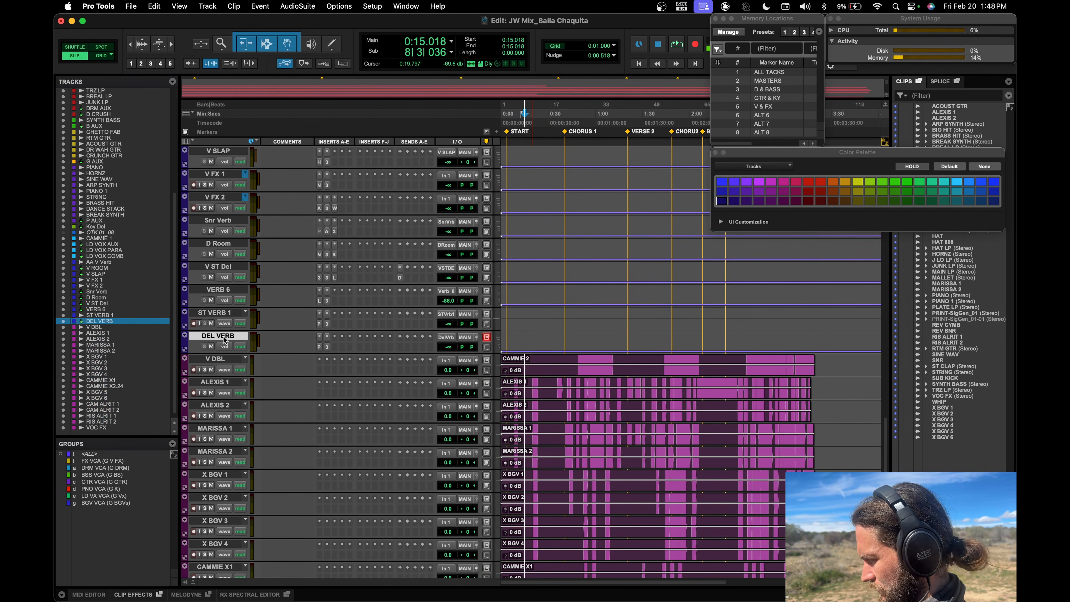
pyautogui.scroll(7, 282, 305)
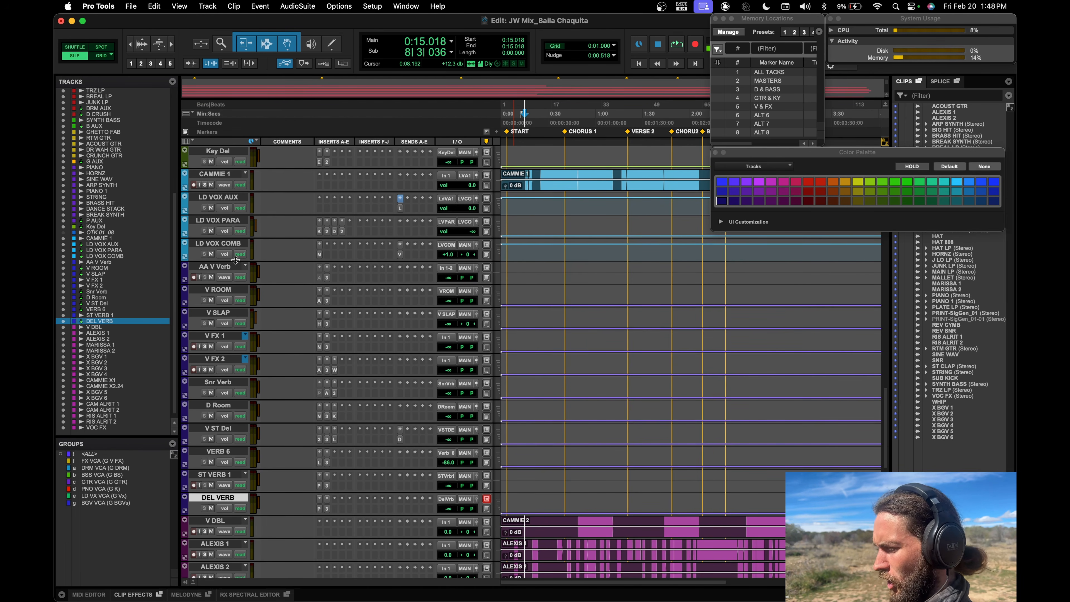
pyautogui.scroll(-2, 247, 399)
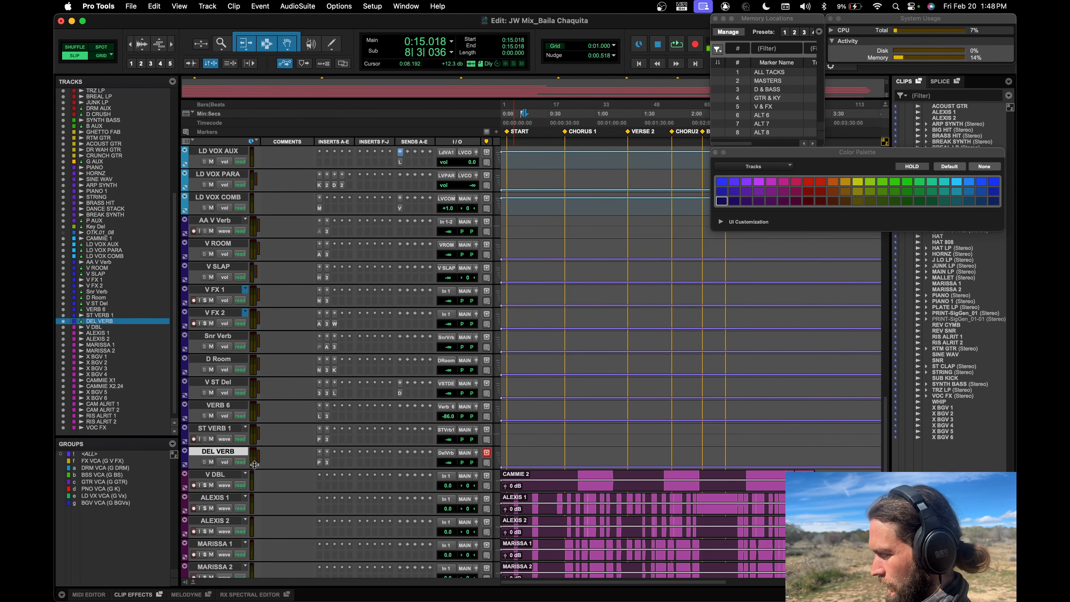
pyautogui.scroll(6, 348, 366)
pyautogui.scroll(-5, 348, 367)
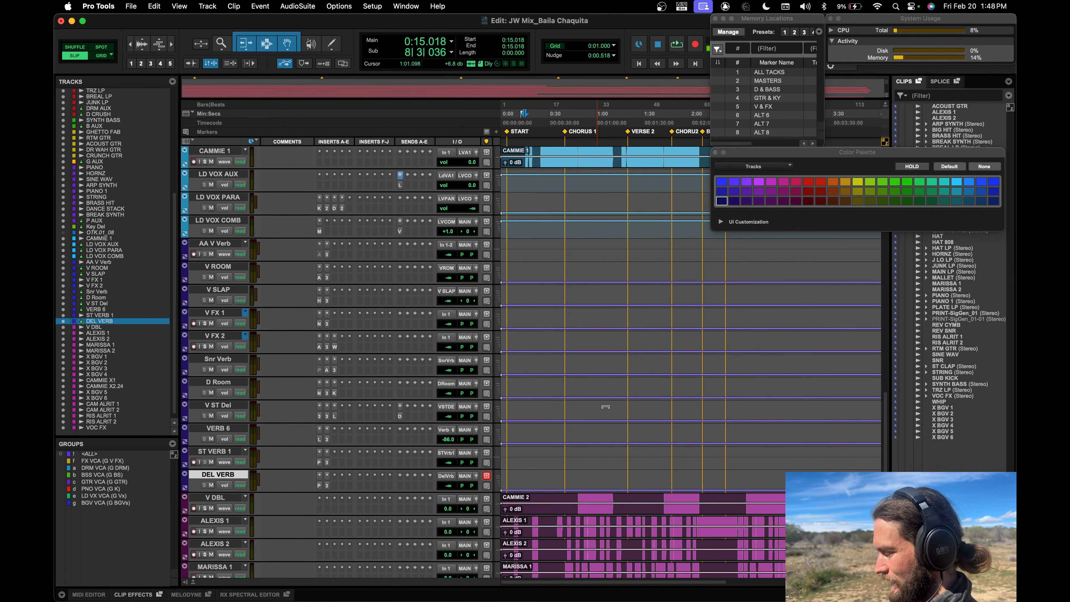
pyautogui.scroll(-15, 605, 406)
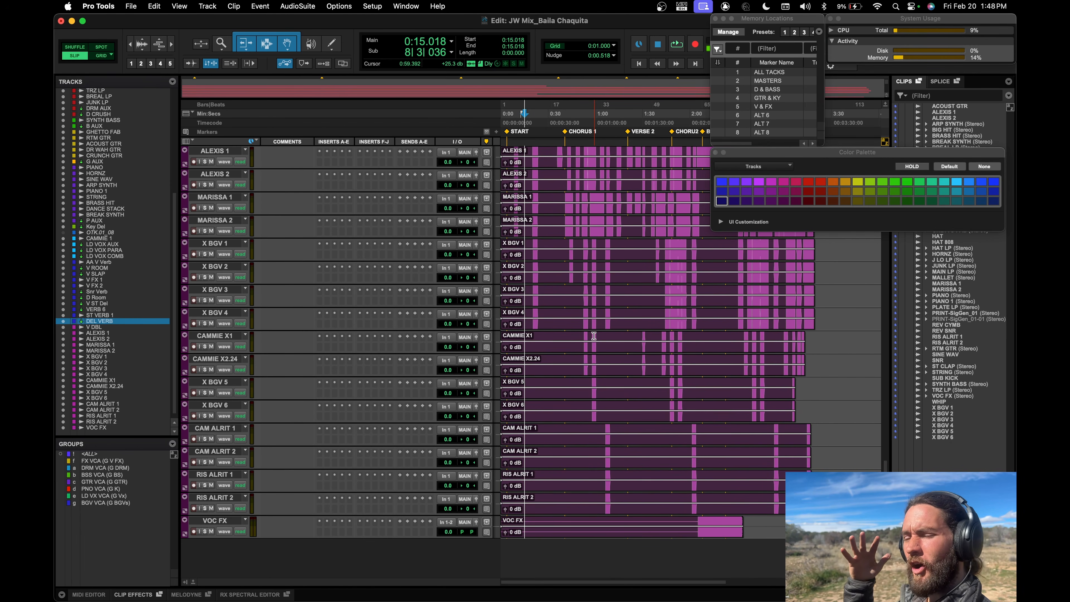
pyautogui.scroll(5, 681, 288)
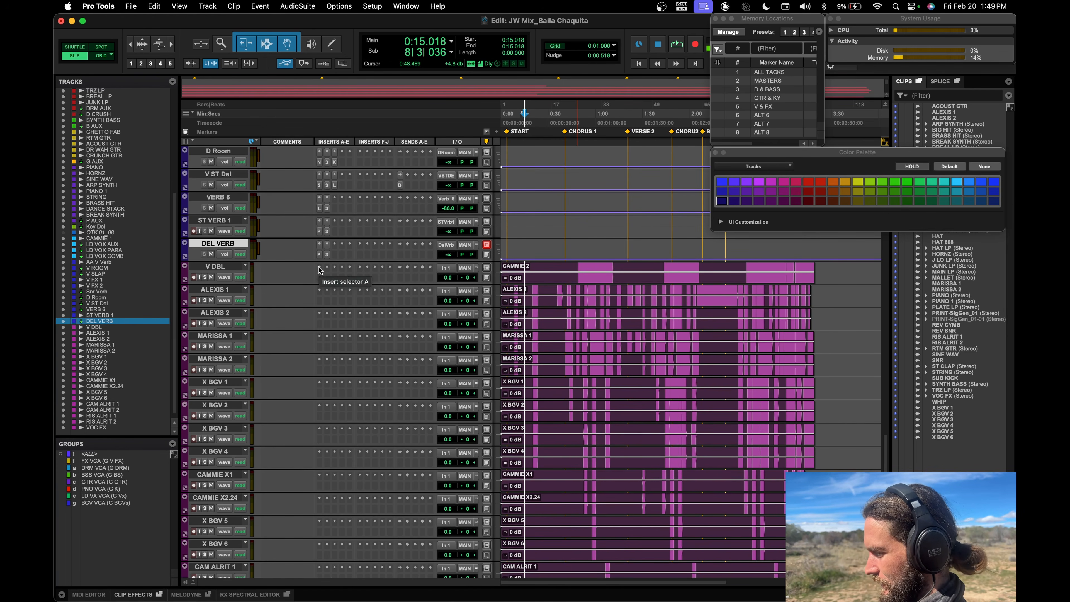
pyautogui.scroll(6, 318, 270)
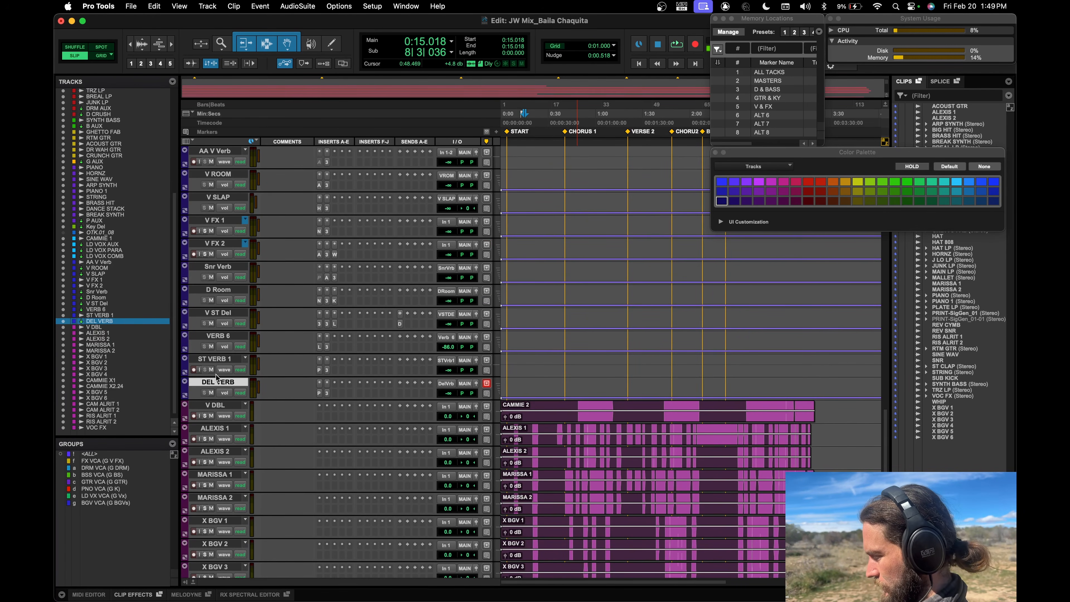
# Create a stereo aux input track named BKG AUX below DEL VERB and color it dark magenta.
pyautogui.press('super+shift+n')
pyautogui.press('super+Right')
pyautogui.press('super+Down')
pyautogui.press('Tab')
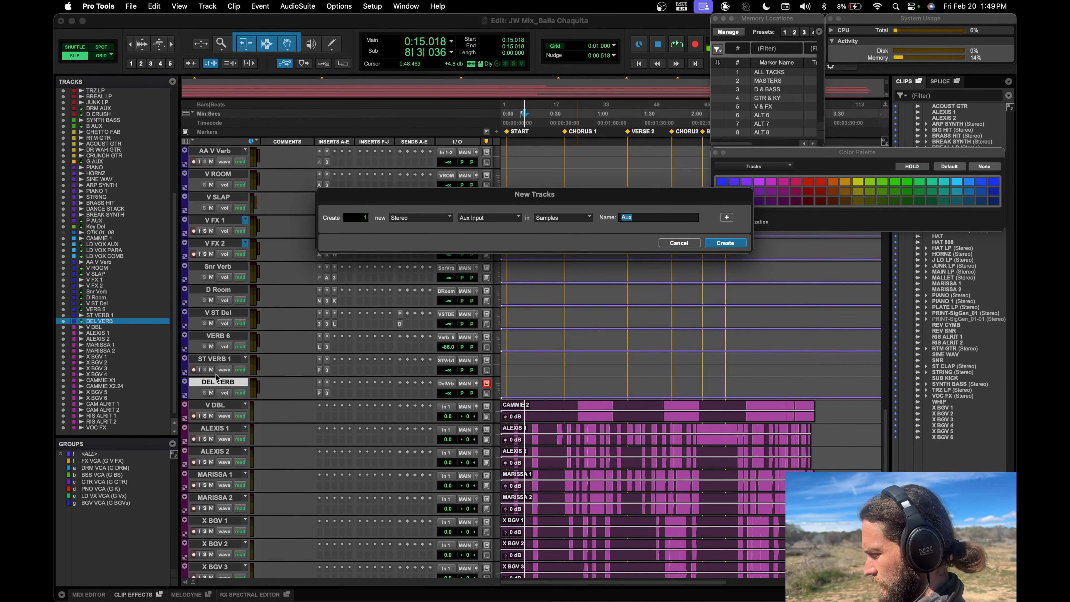
pyautogui.write('BKG AU')
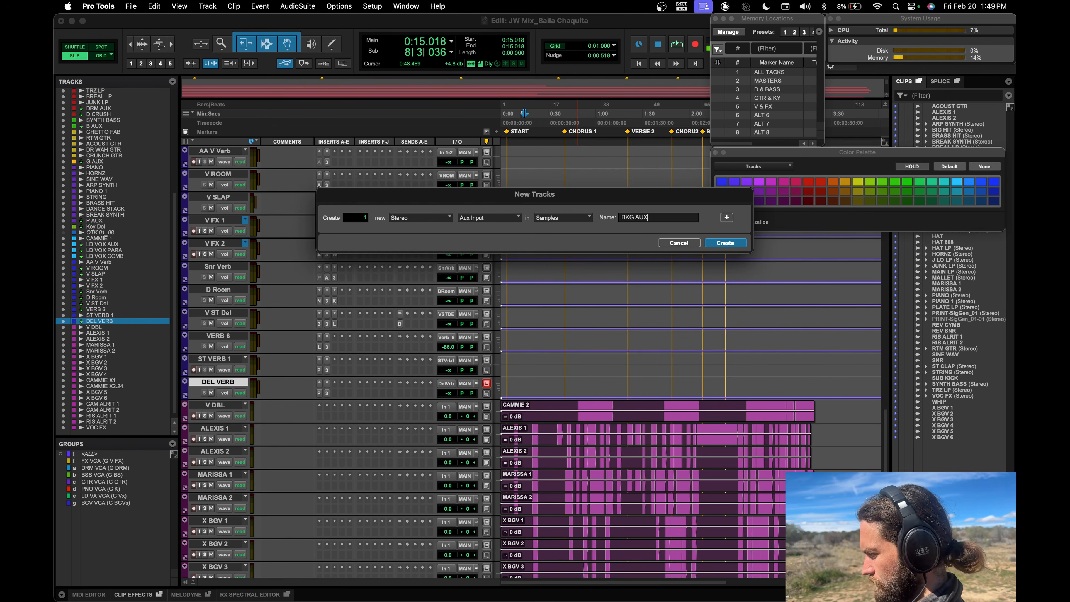
pyautogui.write('X')
pyautogui.press('Return')
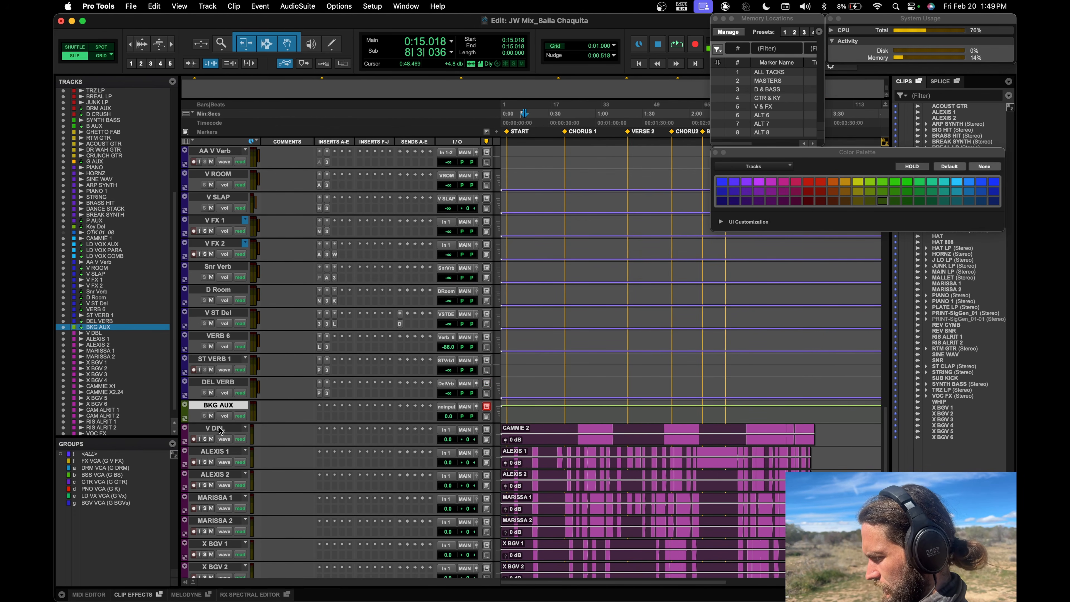
pyautogui.click(783, 201)
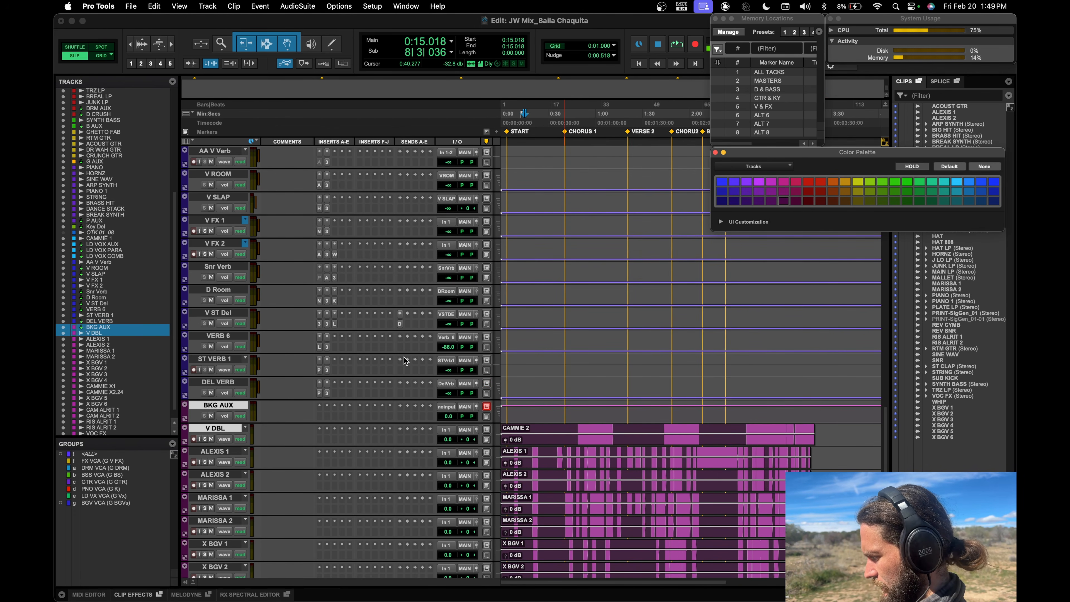
# Route the outputs of all background vocal tracks from V DBL through VOC FX to the BKG AUX (Stereo) bus.
pyautogui.click(223, 429)
pyautogui.scroll(-10, 301, 461)
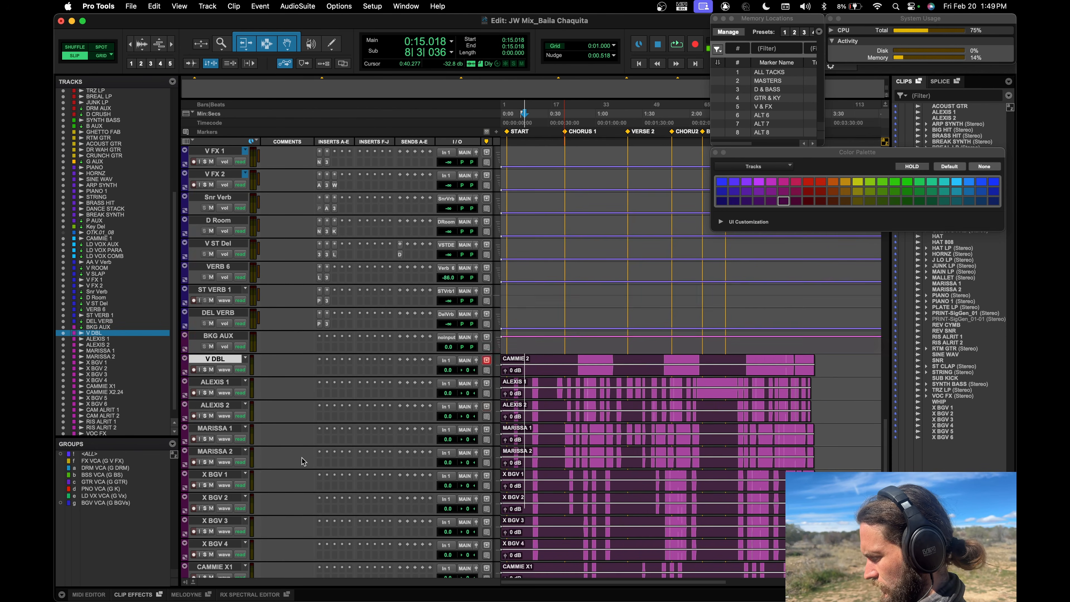
pyautogui.keyDown('shift'); pyautogui.click(233, 505); pyautogui.keyUp('shift')
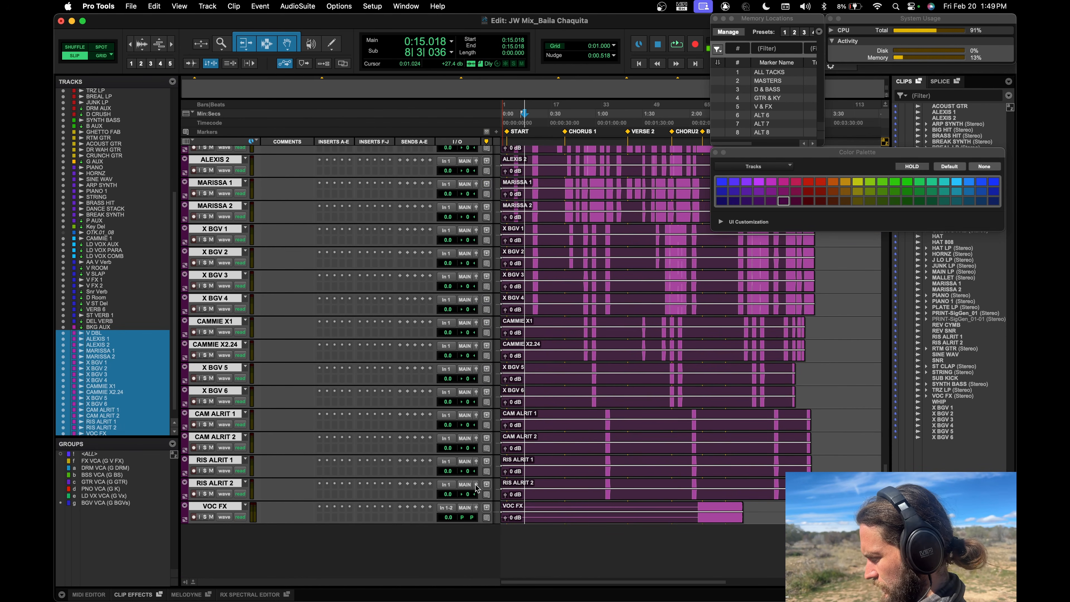
pyautogui.click(466, 509)
pyautogui.moveTo(485, 518)
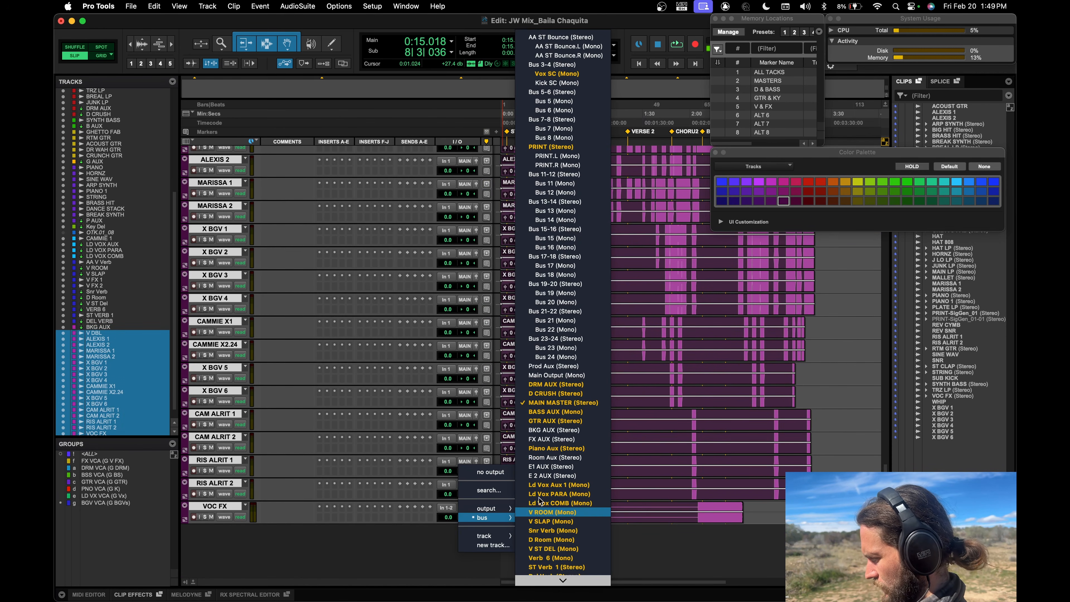
pyautogui.keyDown('alt'); pyautogui.keyDown('shift'); pyautogui.click(555, 430); pyautogui.keyUp('shift'); pyautogui.keyUp('alt')
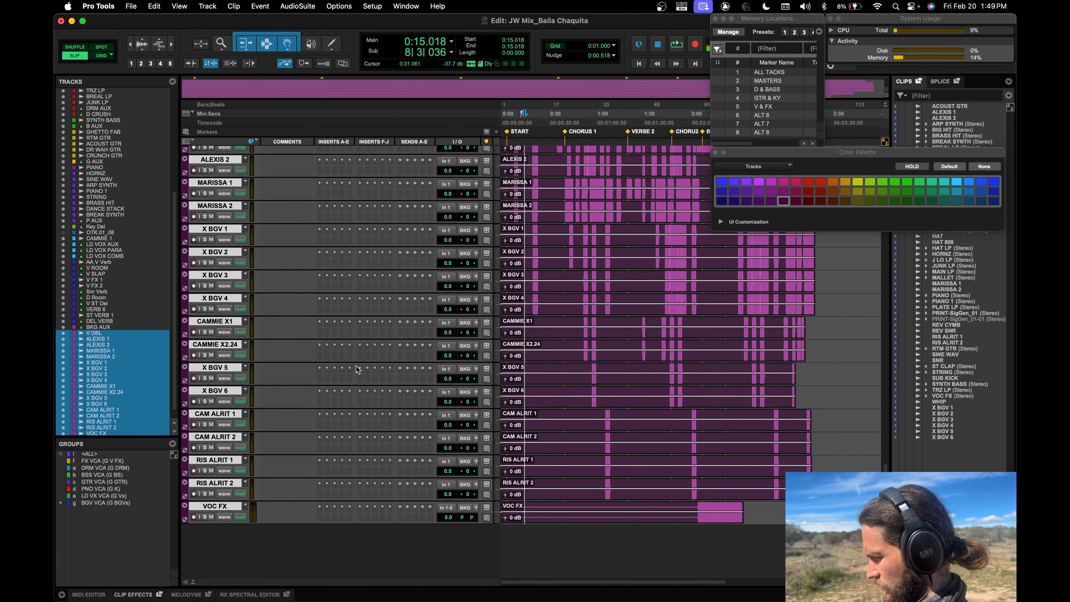
# Set the BKG AUX track's input to the BKG AUX (Stereo) bus and select only that track.
pyautogui.scroll(5, 358, 370)
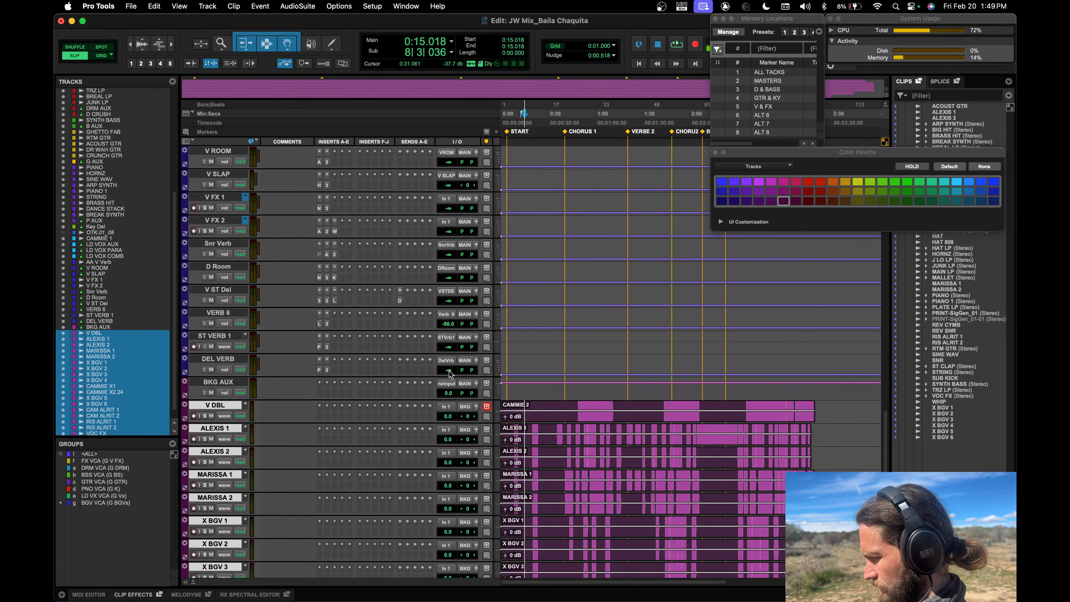
pyautogui.click(448, 384)
pyautogui.moveTo(459, 394)
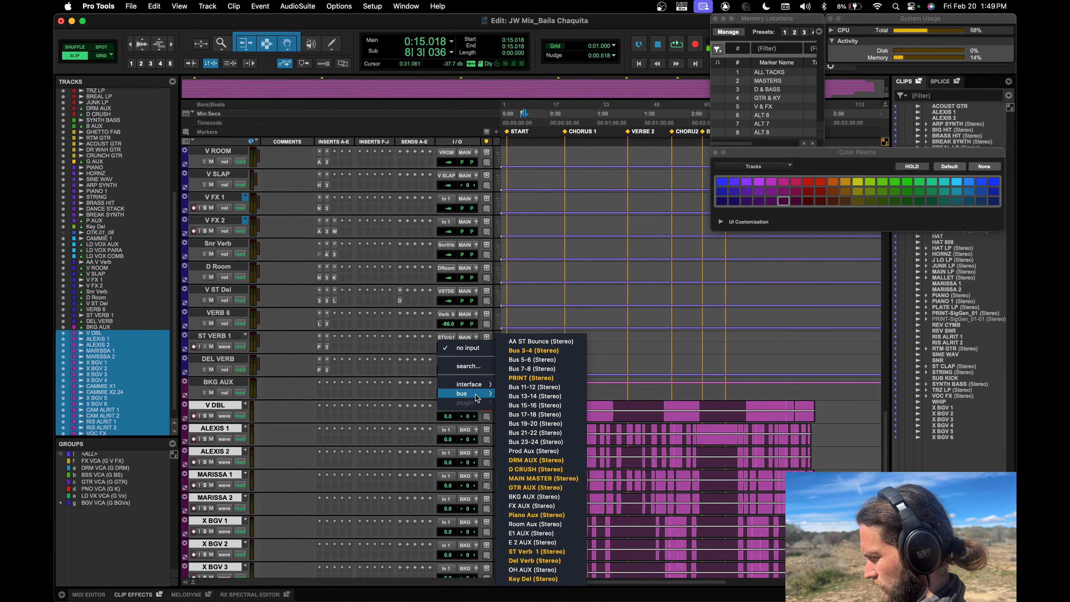
pyautogui.click(527, 496)
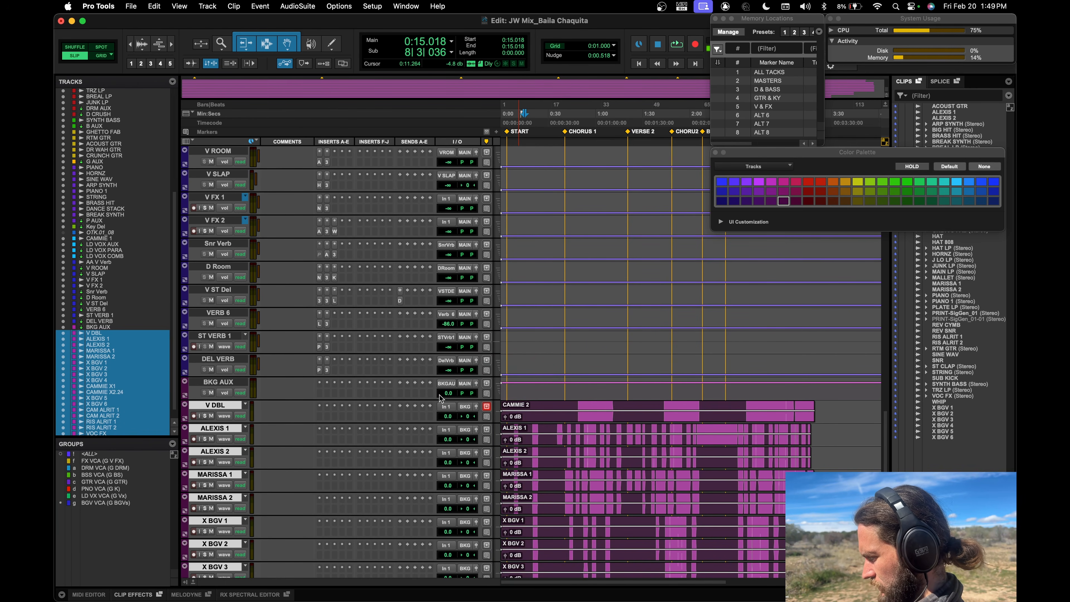
pyautogui.click(227, 383)
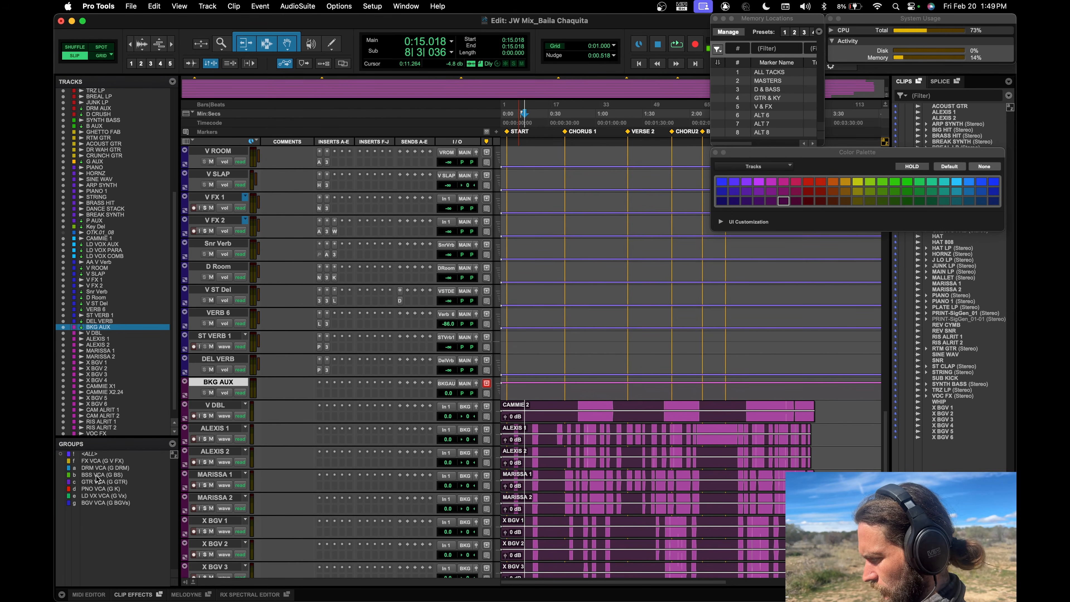
# Close the Color Palette window.
pyautogui.scroll(-6, 274, 413)
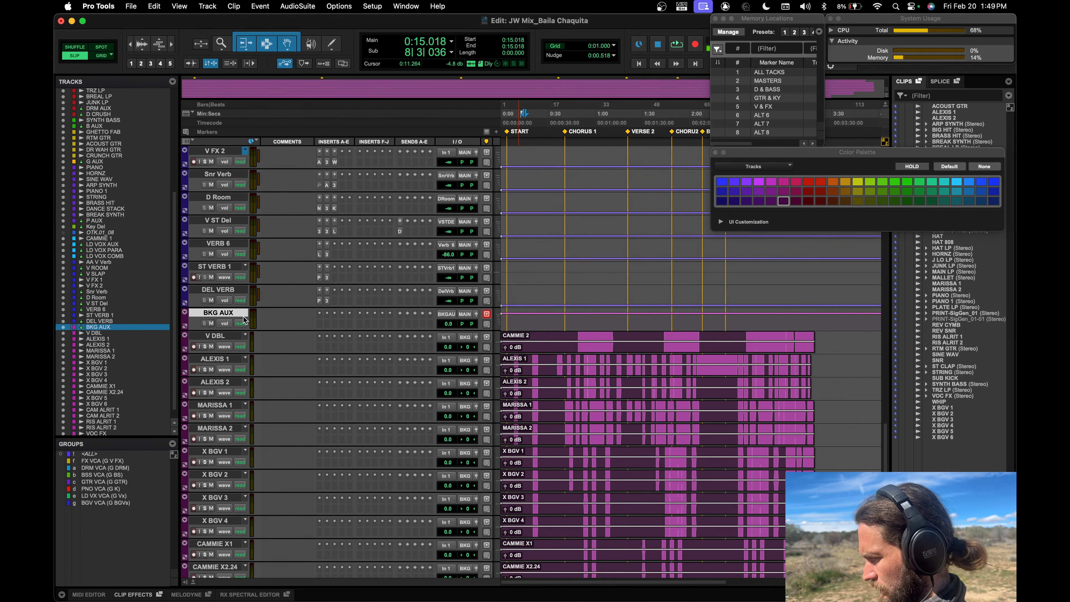
pyautogui.scroll(18, 301, 405)
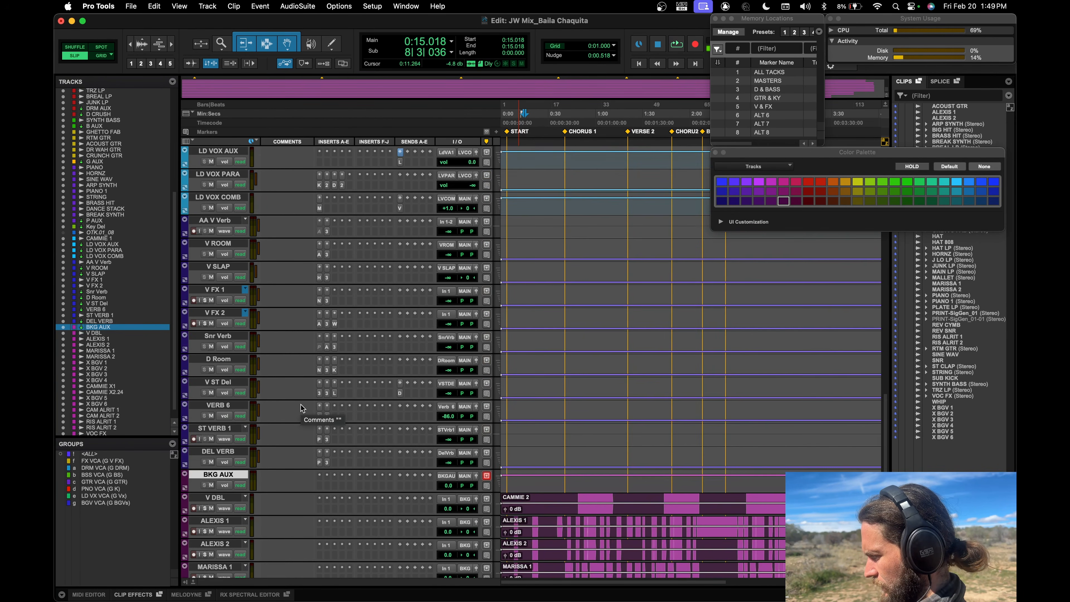
pyautogui.scroll(20, 301, 405)
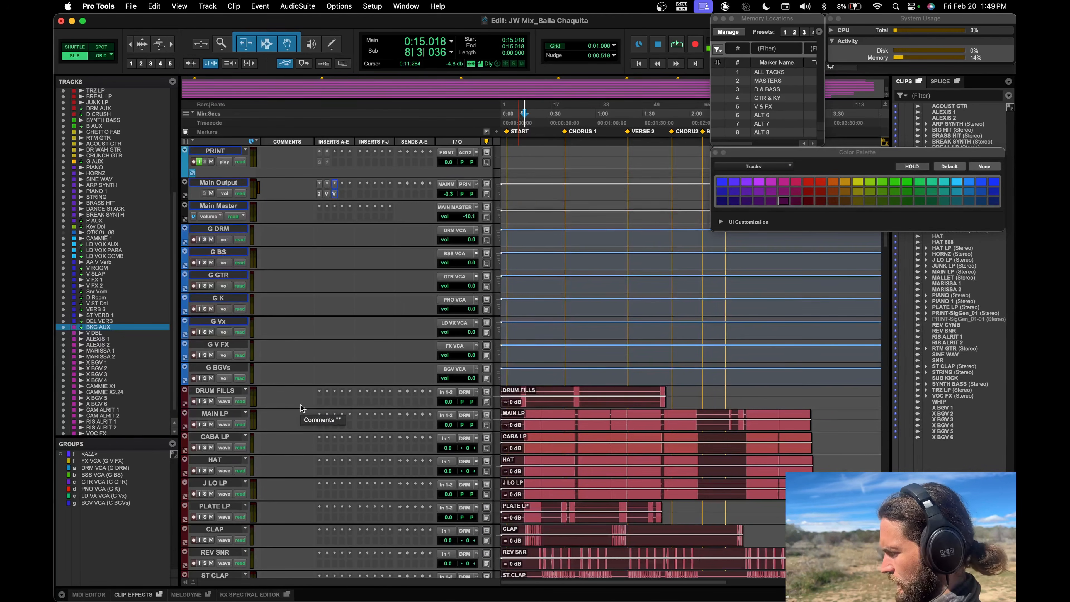
pyautogui.click(716, 153)
# Look over the order, colors and routing of the session's tracks from the VCA masters to the background vocals.
pyautogui.scroll(-20, 617, 336)
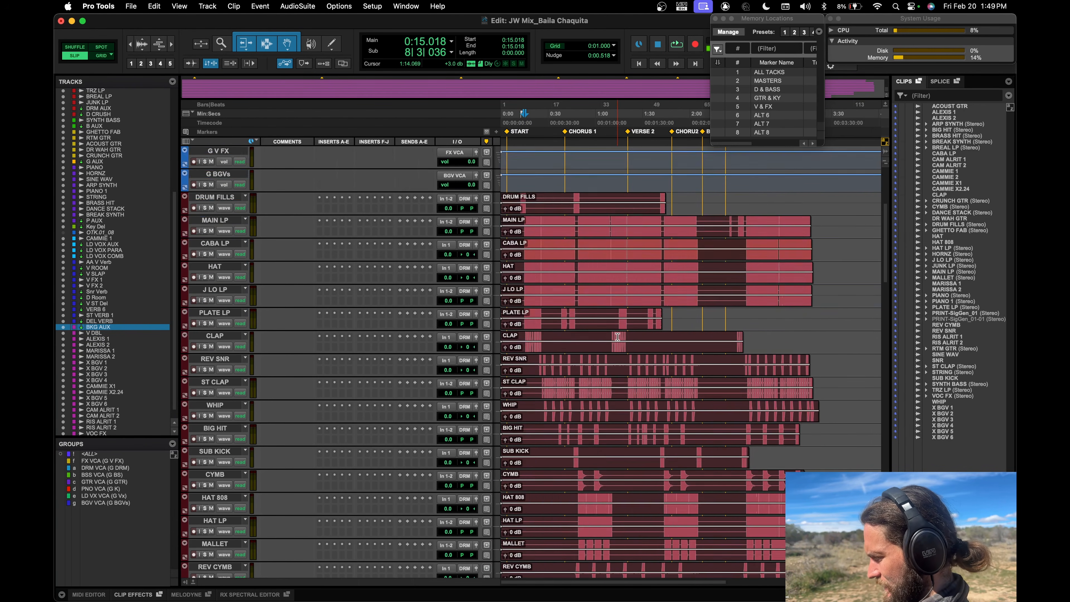
pyautogui.scroll(-15, 617, 336)
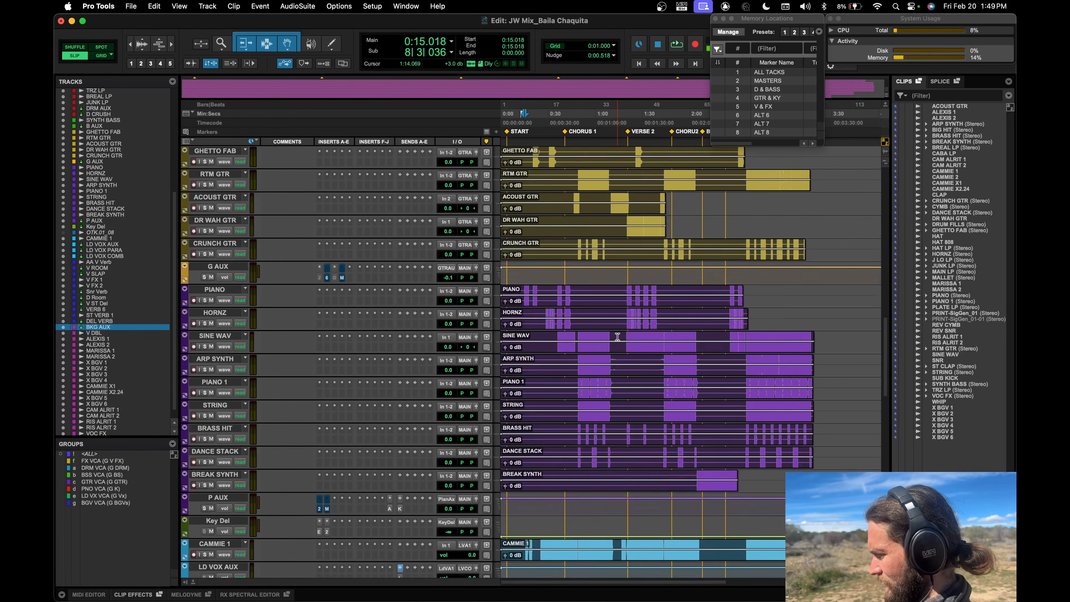
pyautogui.scroll(-20, 576, 297)
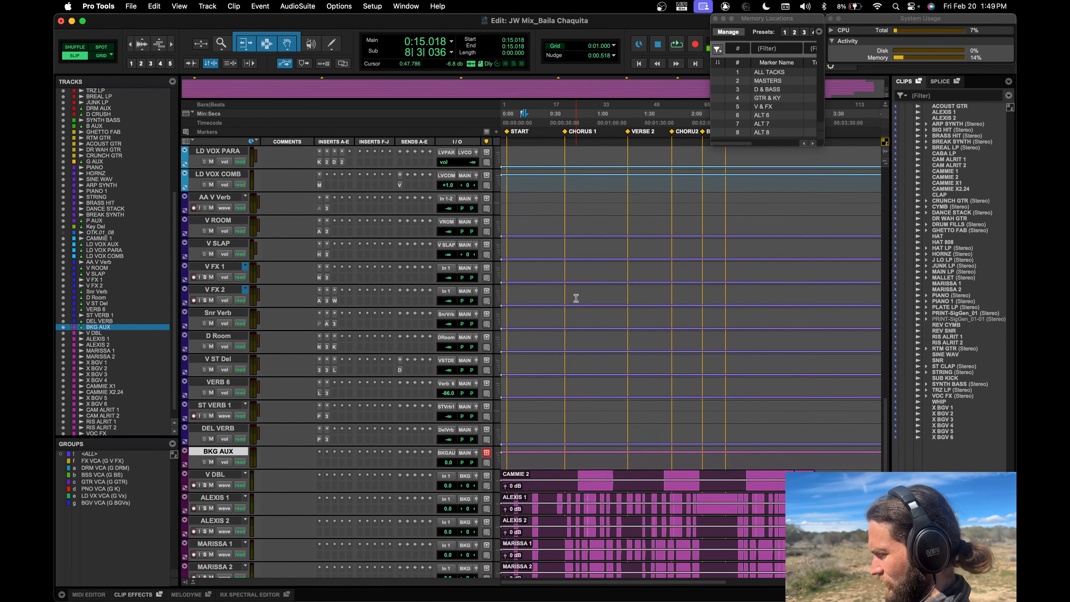
pyautogui.scroll(20, 576, 297)
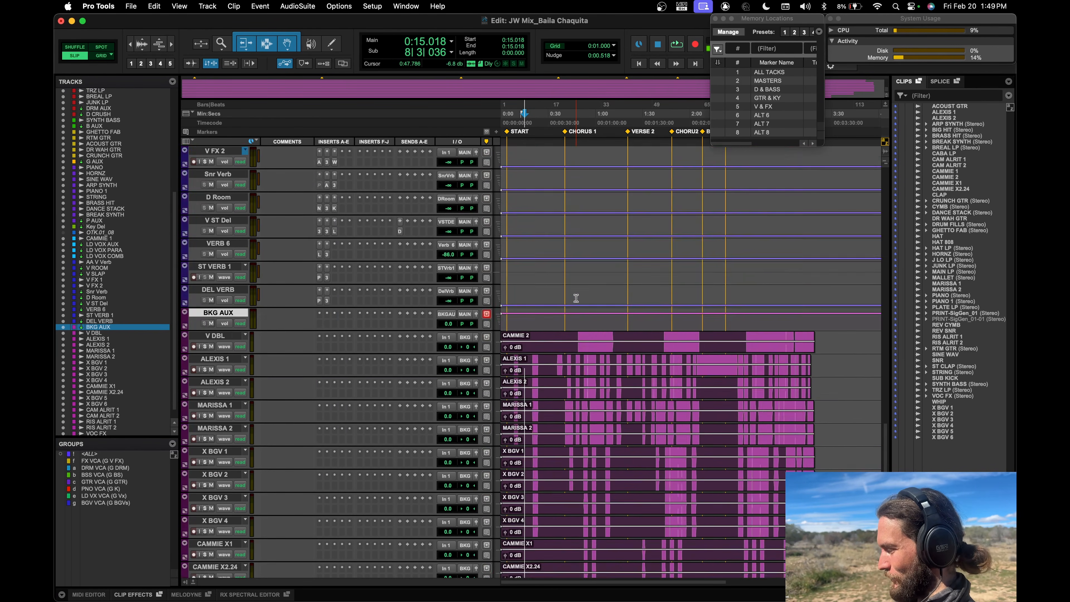
pyautogui.scroll(15, 576, 297)
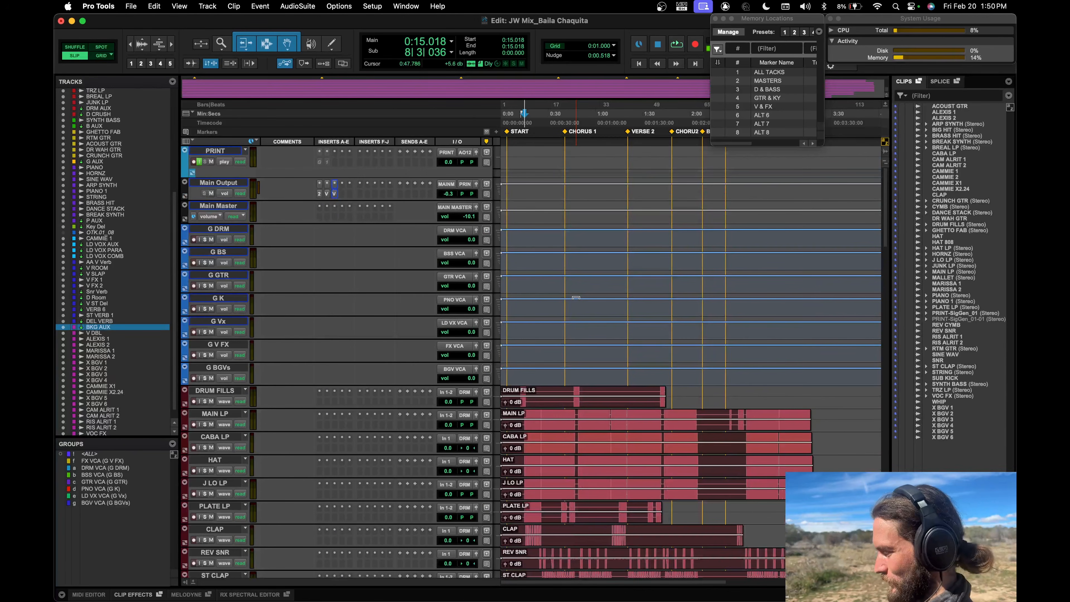
pyautogui.scroll(-8, 576, 297)
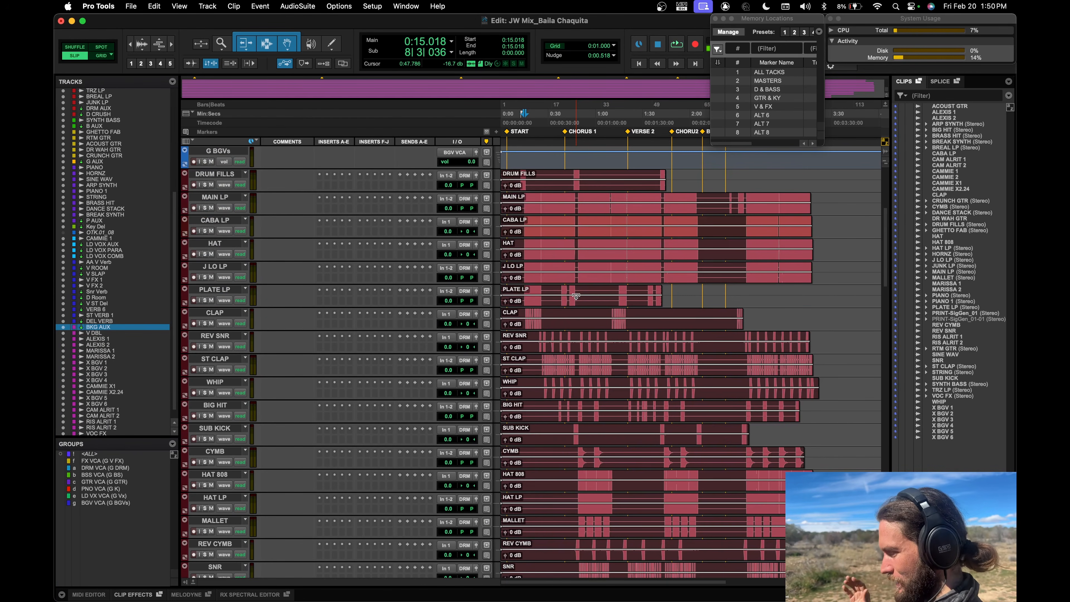
pyautogui.scroll(8, 576, 296)
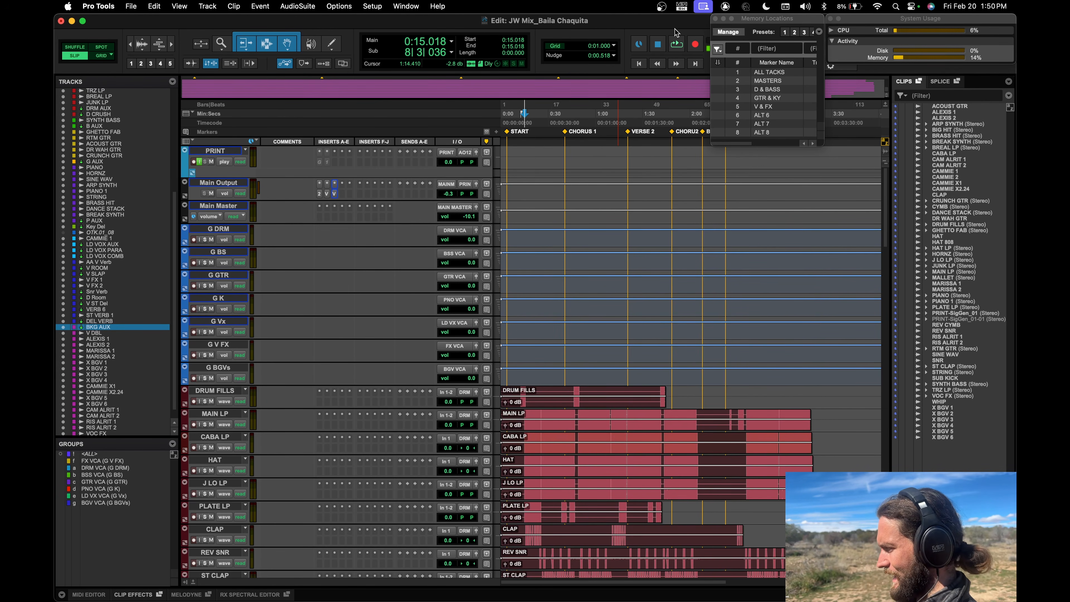
# Look through the session's track list from the PRINT and VCA tracks down to VOC FX.
pyautogui.click(779, 20)
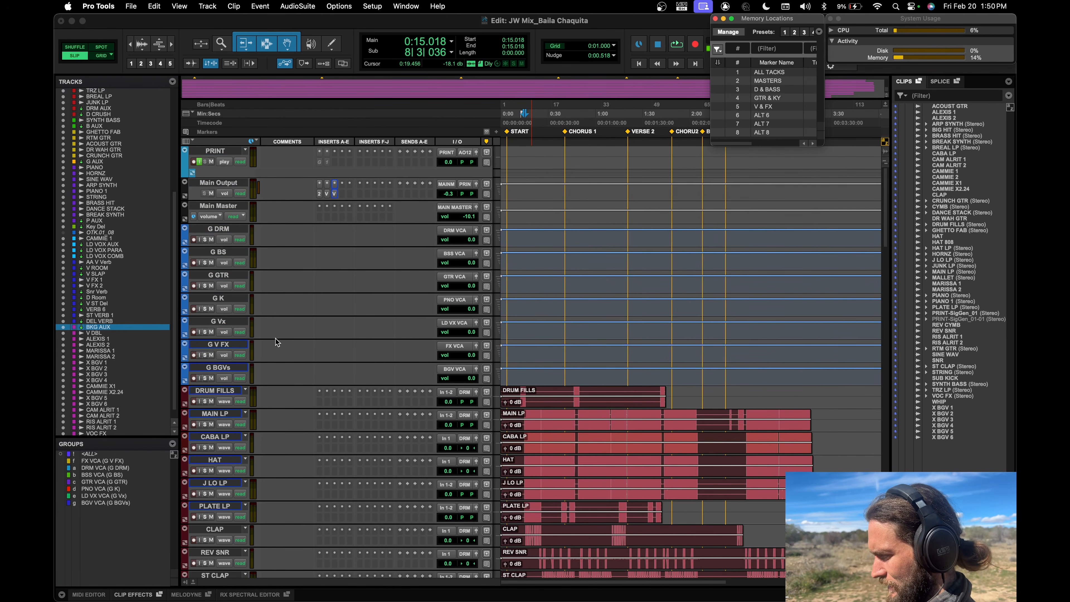
pyautogui.scroll(-10, 277, 342)
pyautogui.scroll(-15, 277, 342)
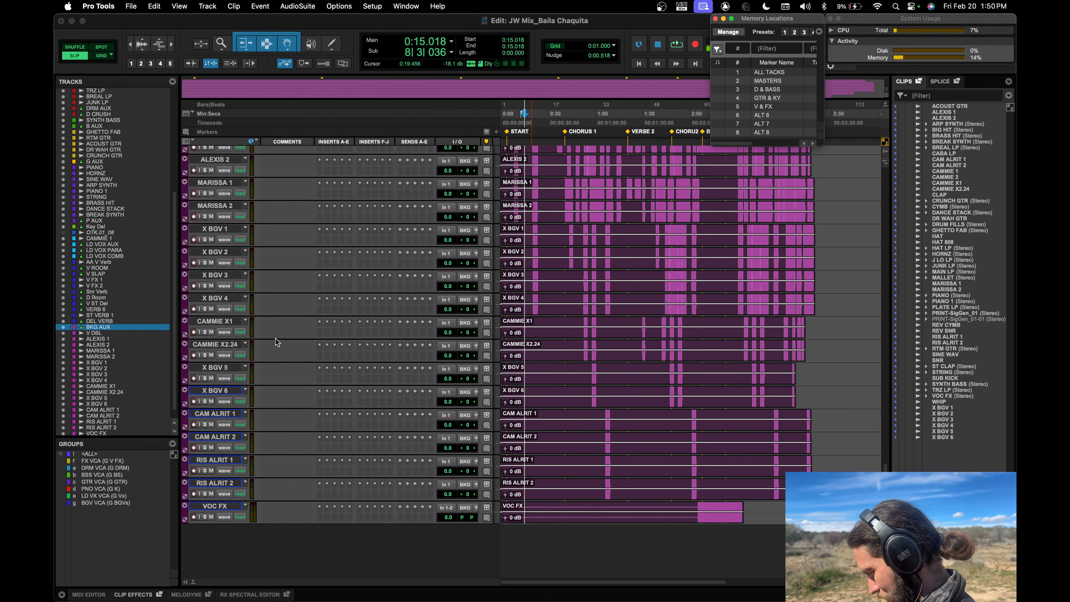
pyautogui.scroll(20, 277, 342)
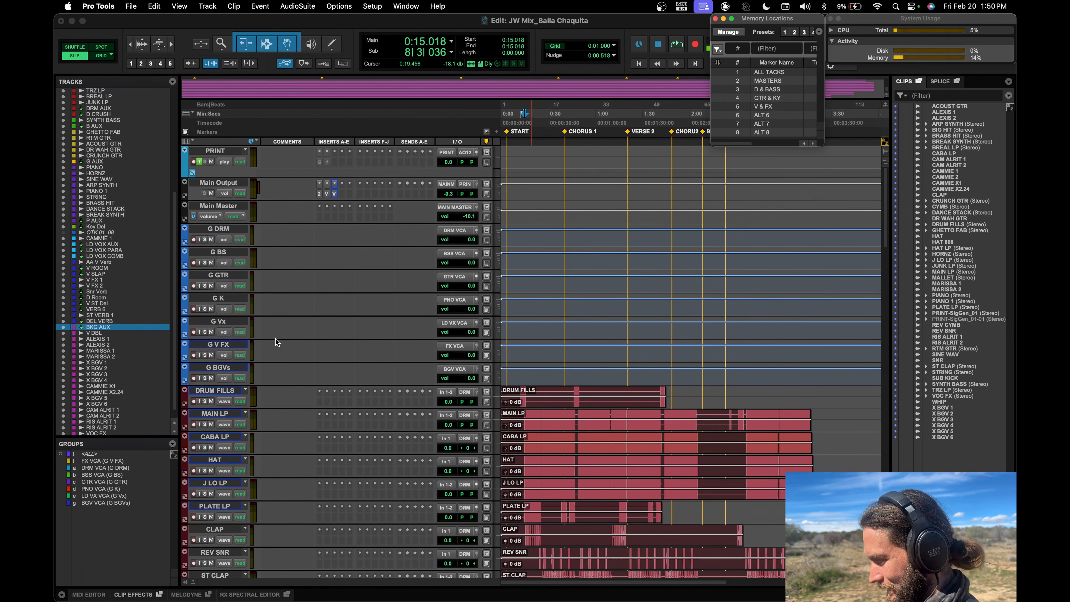
pyautogui.scroll(-8, 277, 342)
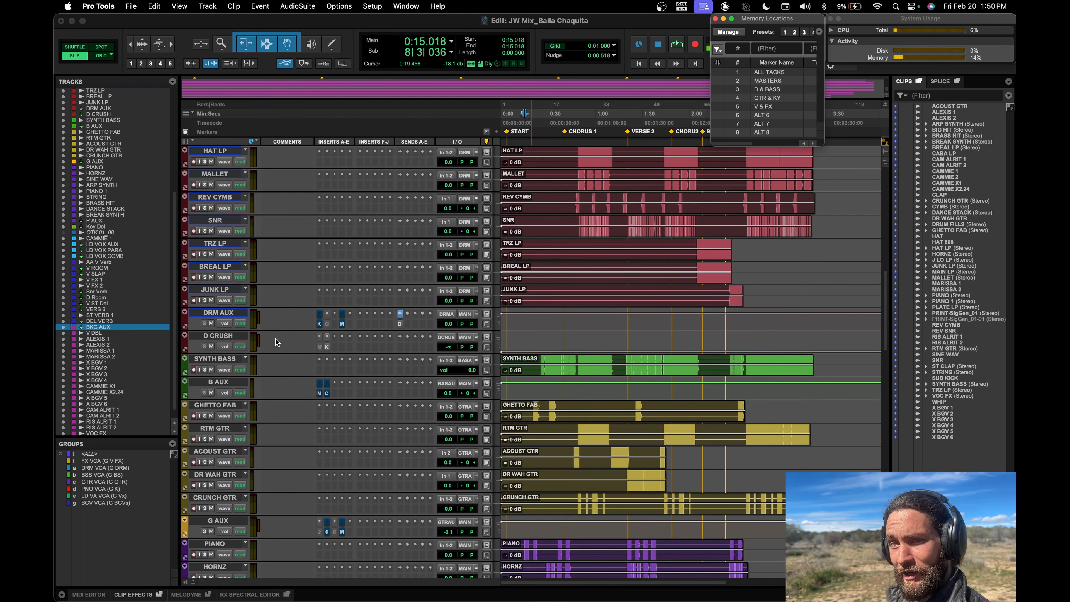
pyautogui.scroll(8, 276, 341)
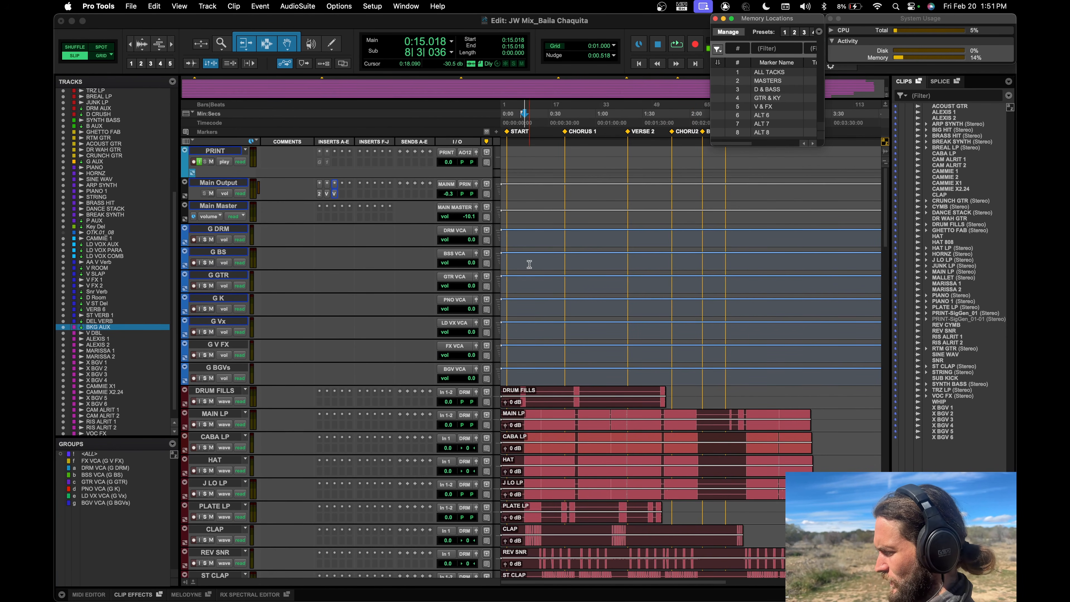
# Recall the ALL TACKS memory location and make all the hidden instrument and vocal tracks visible.
pyautogui.rightClick(770, 75)
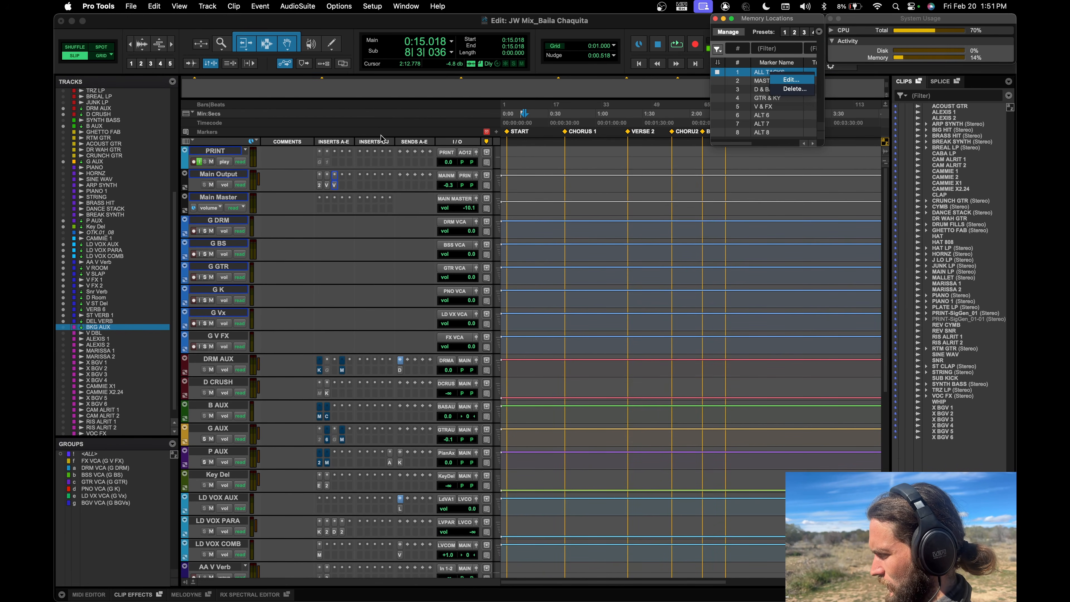
pyautogui.click(227, 150)
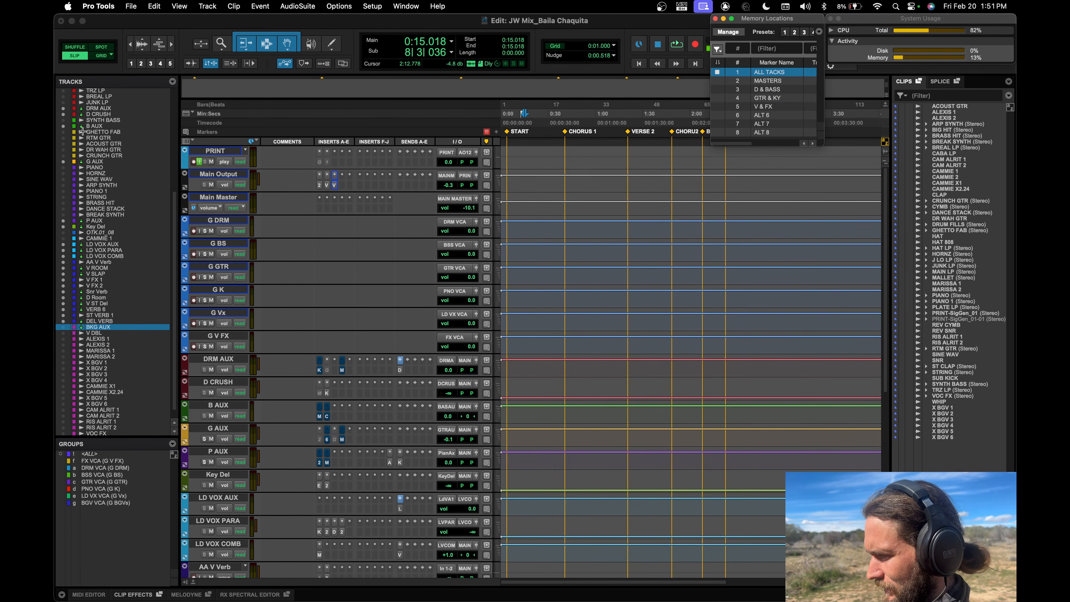
pyautogui.scroll(10, 77, 134)
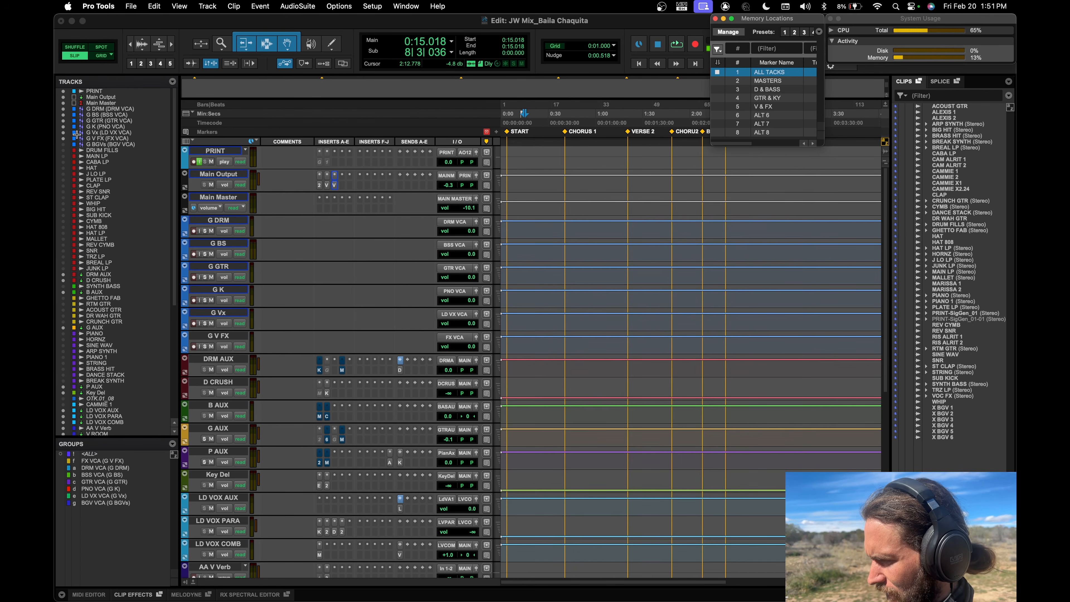
pyautogui.keyDown('alt'); pyautogui.click(63, 146); pyautogui.keyUp('alt')
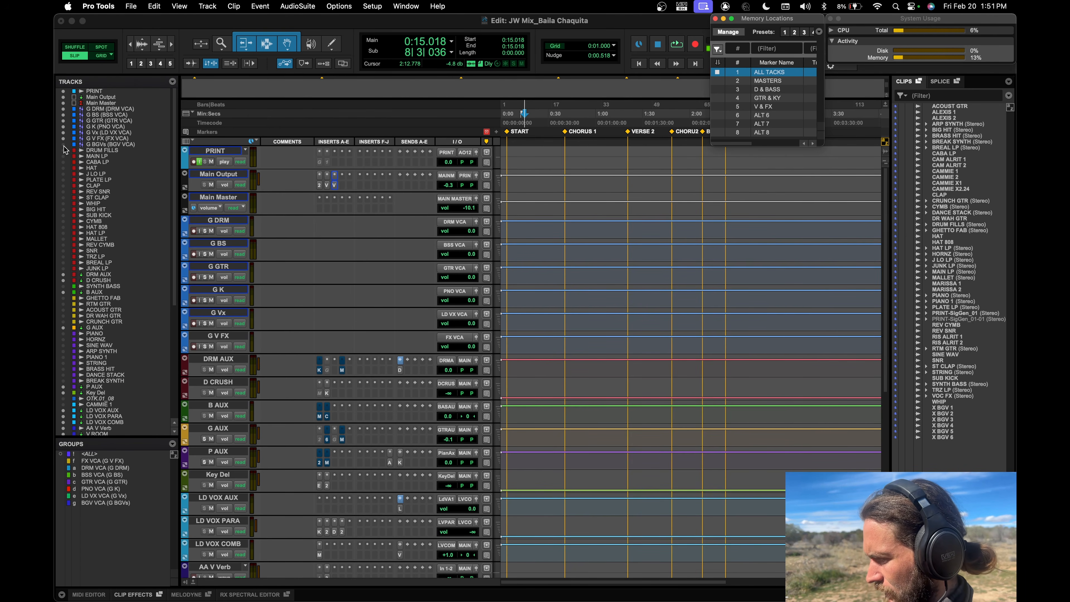
pyautogui.scroll(-3, 104, 214)
pyautogui.scroll(-4, 105, 217)
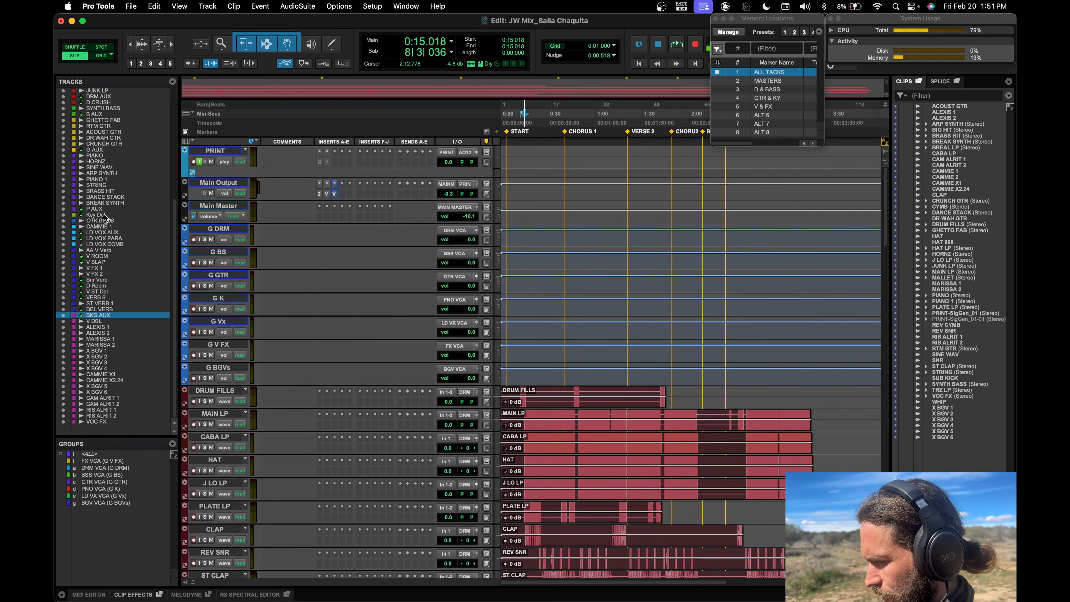
pyautogui.scroll(7, 105, 217)
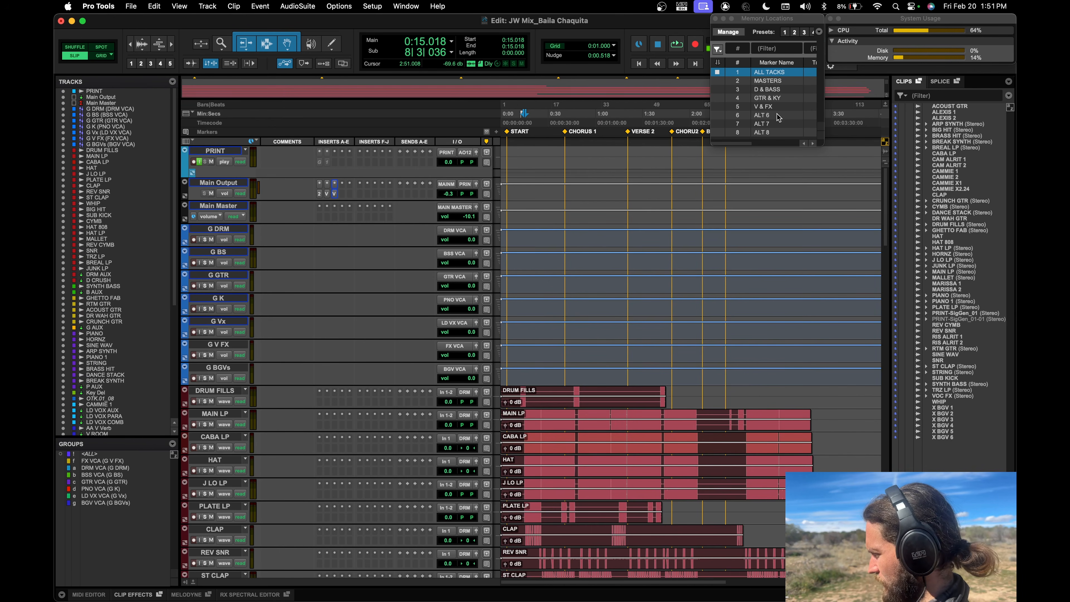
# Update the ALL TACKS memory location with the current track visibility.
pyautogui.rightClick(774, 76)
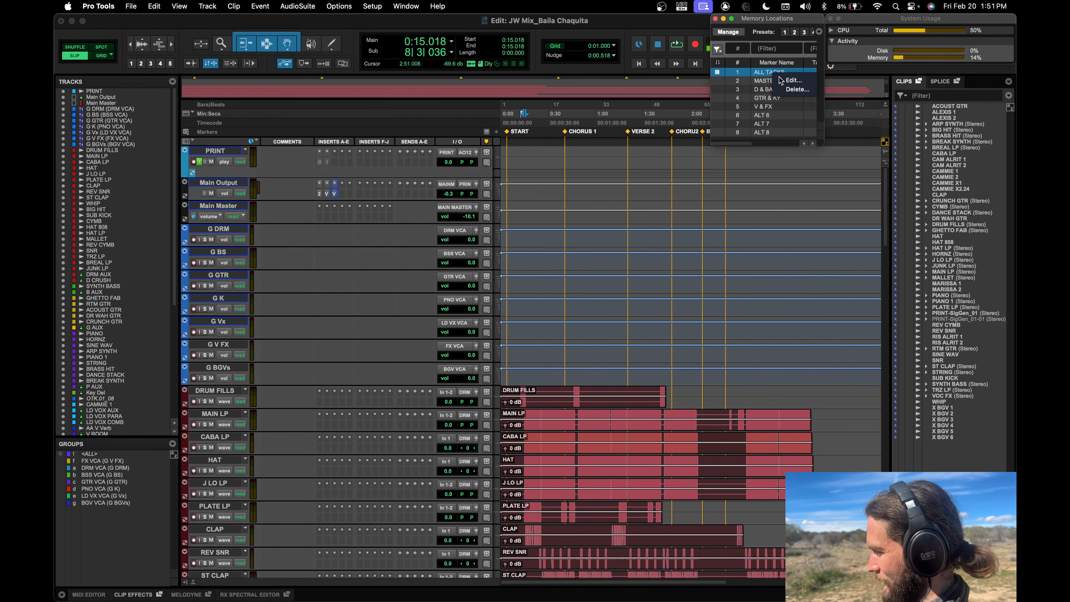
pyautogui.click(794, 86)
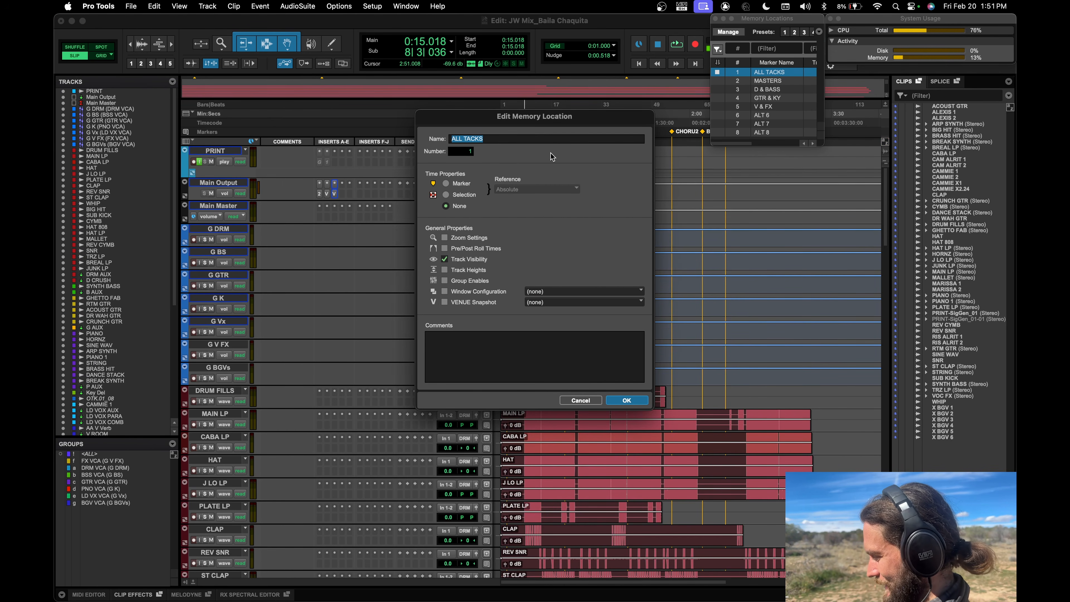
pyautogui.press('Return')
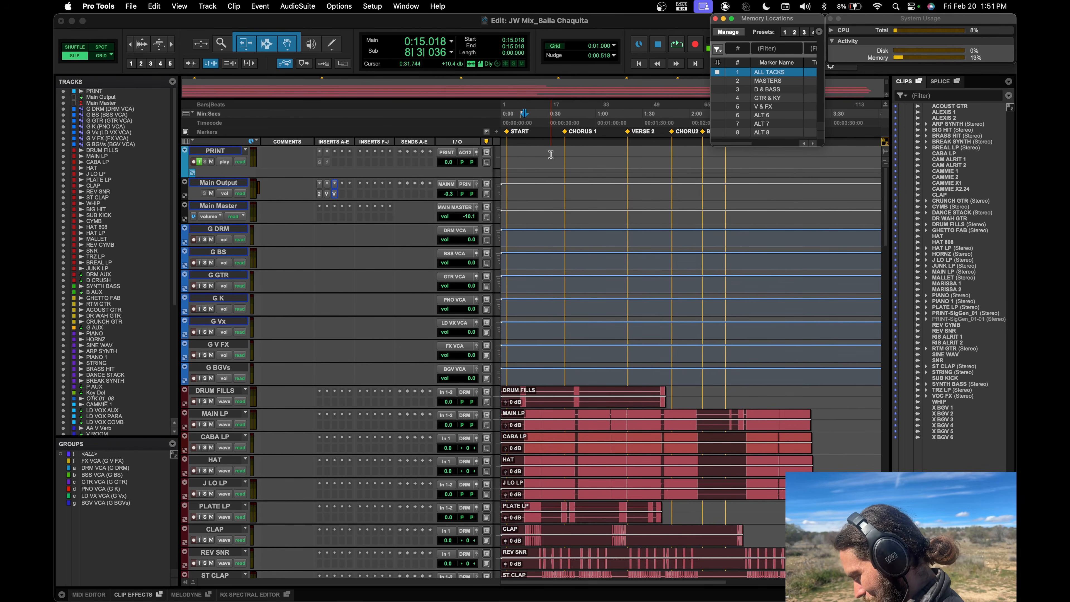
# Recall the MASTERS memory location, add the G BGVs VCA track to its visible tracks and save the updated location.
pyautogui.press('KP_Decimal')
pyautogui.press('KP_2')
pyautogui.press('KP_Decimal')
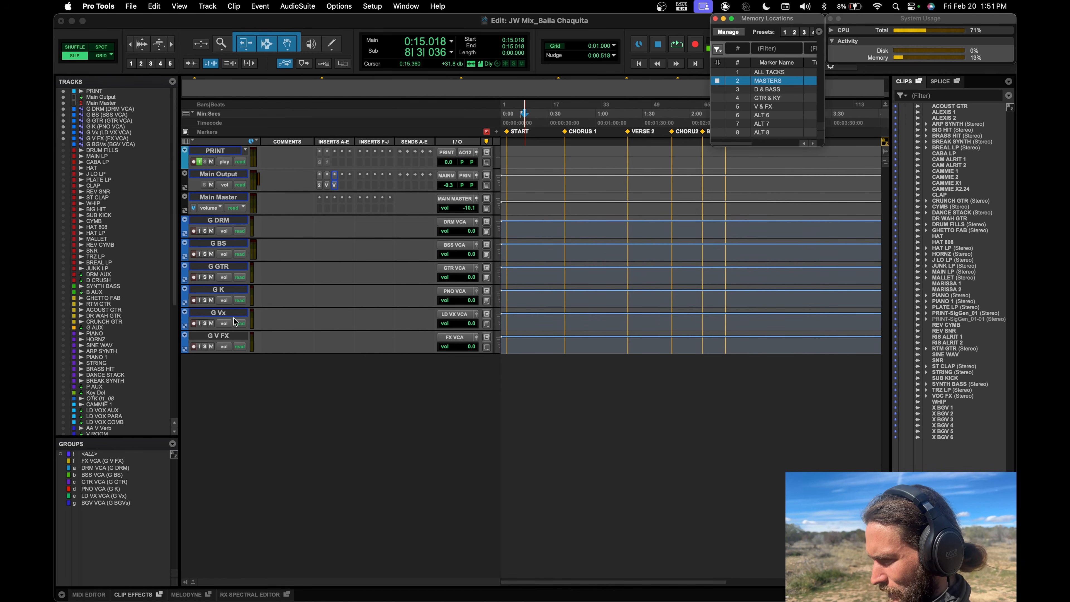
pyautogui.click(63, 144)
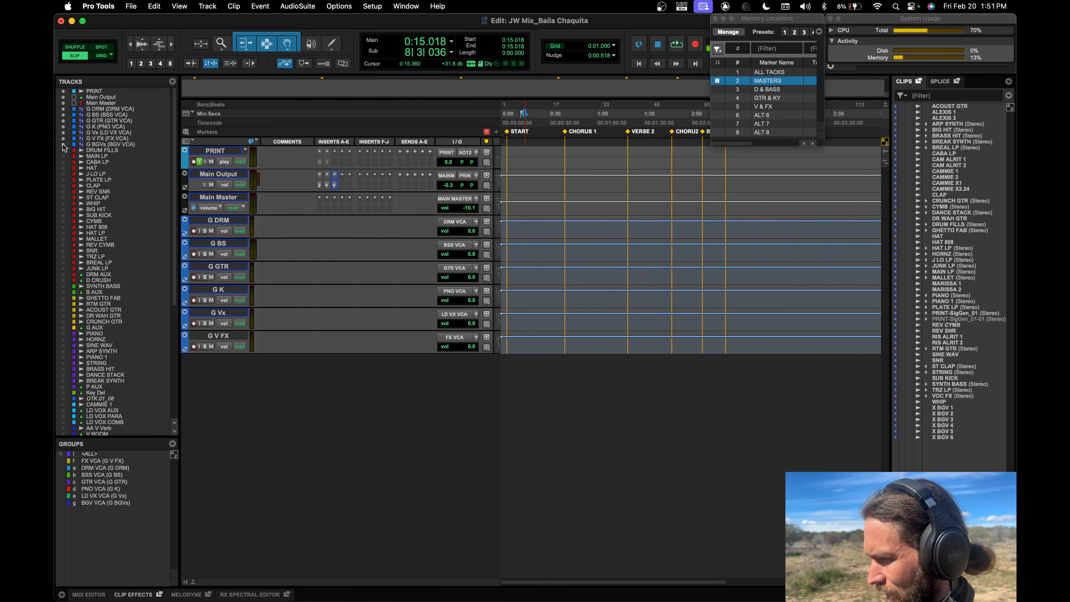
pyautogui.click(62, 144)
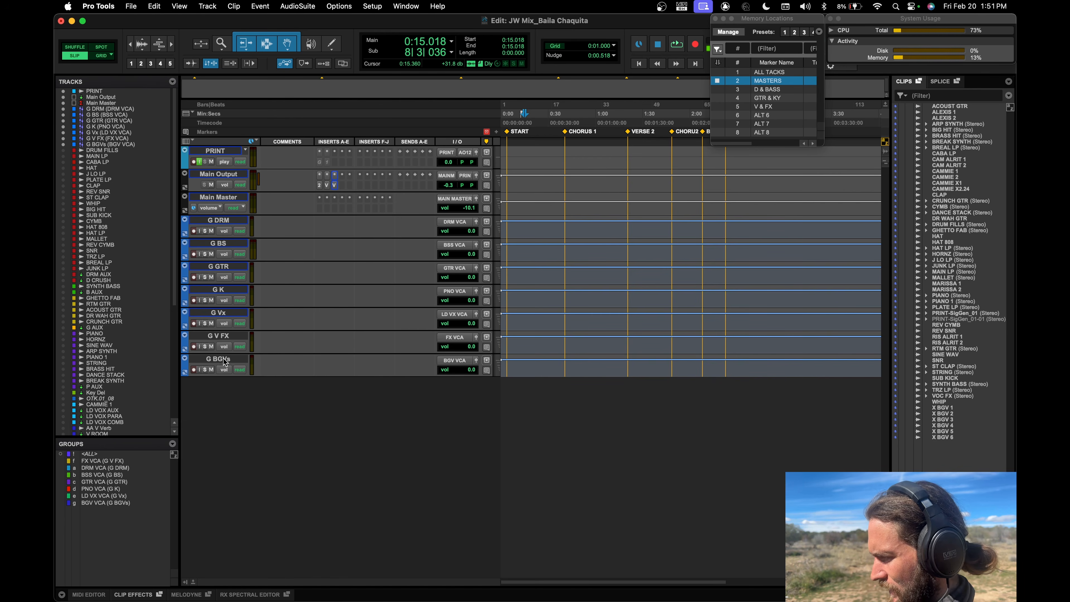
pyautogui.rightClick(774, 85)
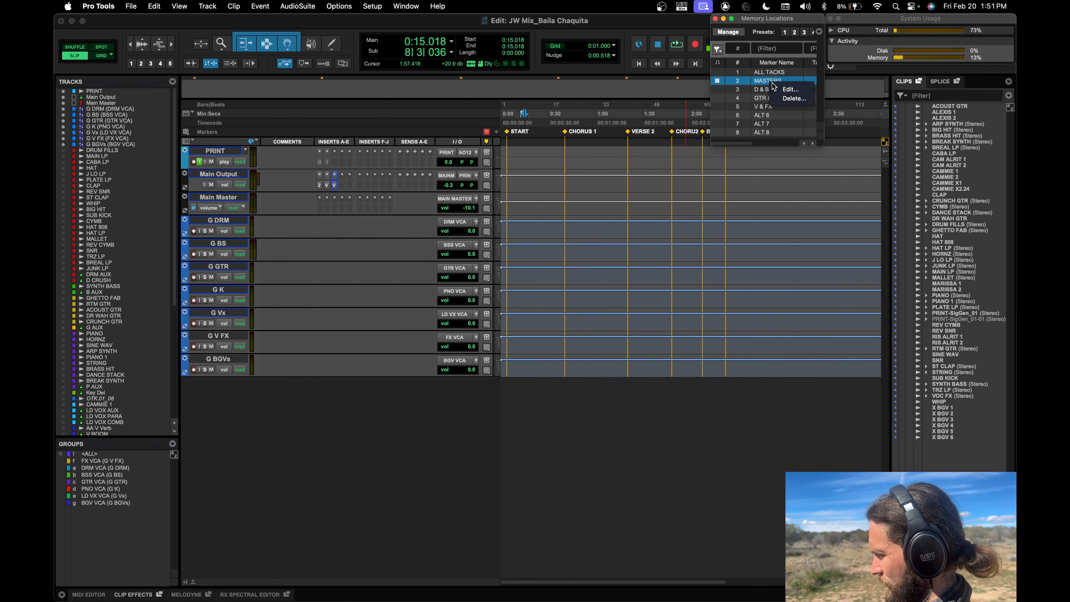
pyautogui.click(783, 89)
pyautogui.press('Return')
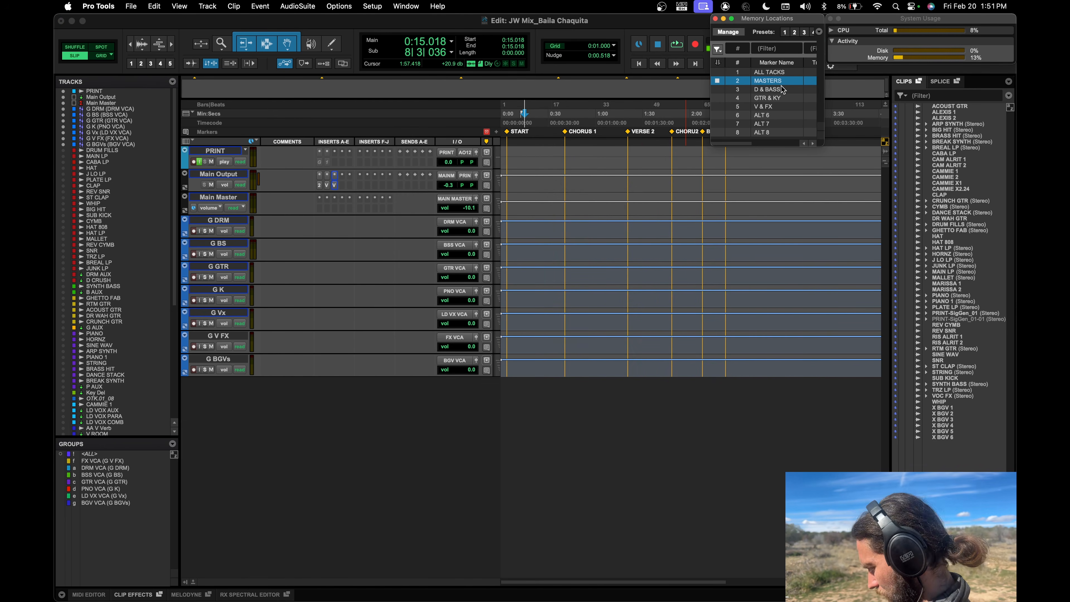
# Add PRINT, the drum tracks from DRUM FILLS to JUNK LP and SYNTH BASS to the D & BASS memory location and save it.
pyautogui.click(782, 89)
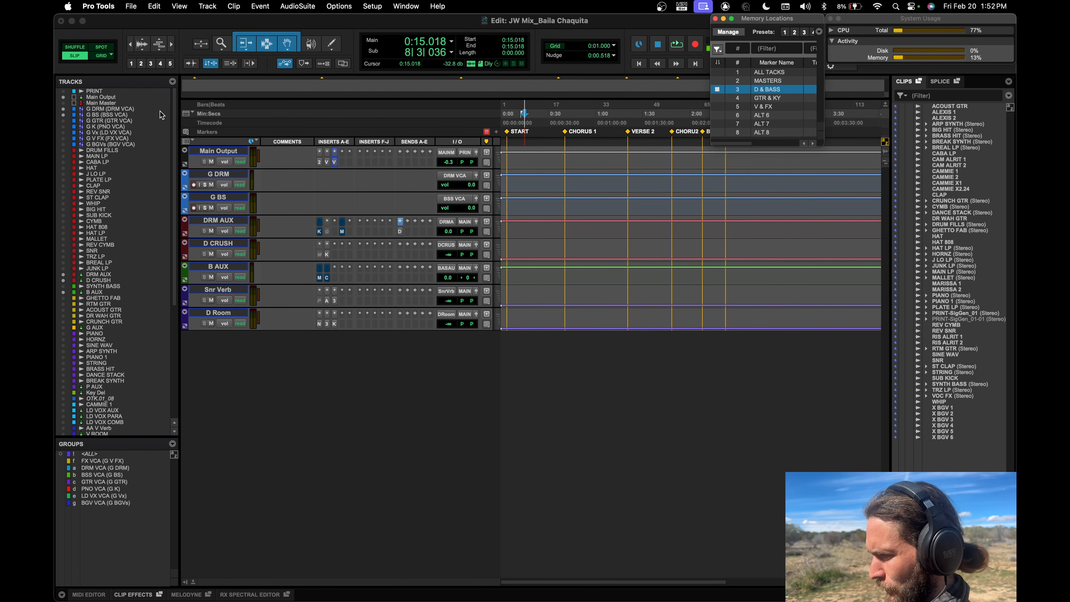
pyautogui.click(62, 91)
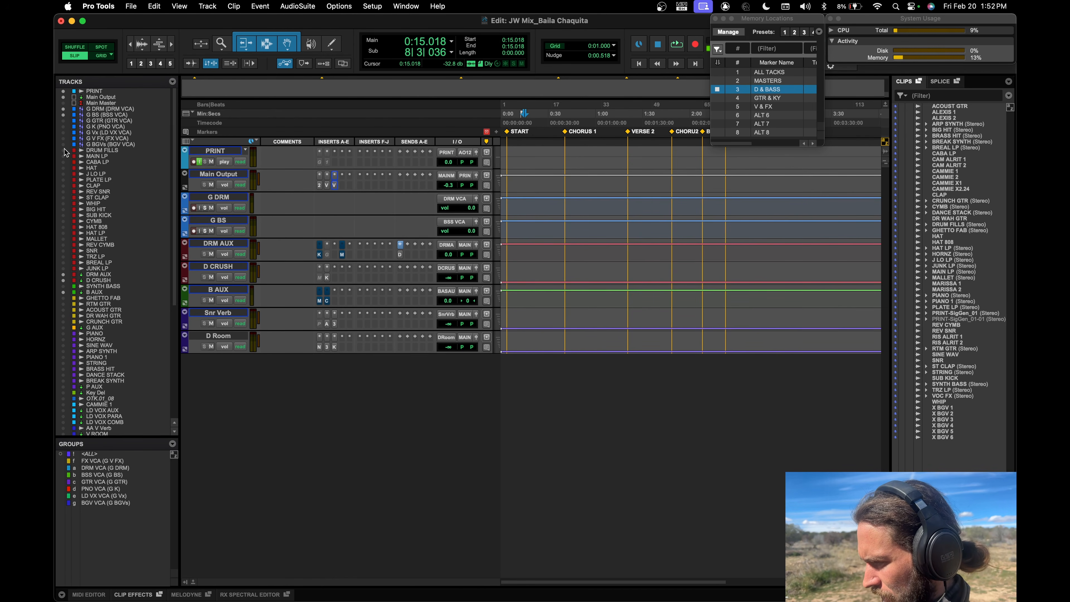
pyautogui.keyDown('alt'); pyautogui.click(64, 269); pyautogui.keyUp('alt')
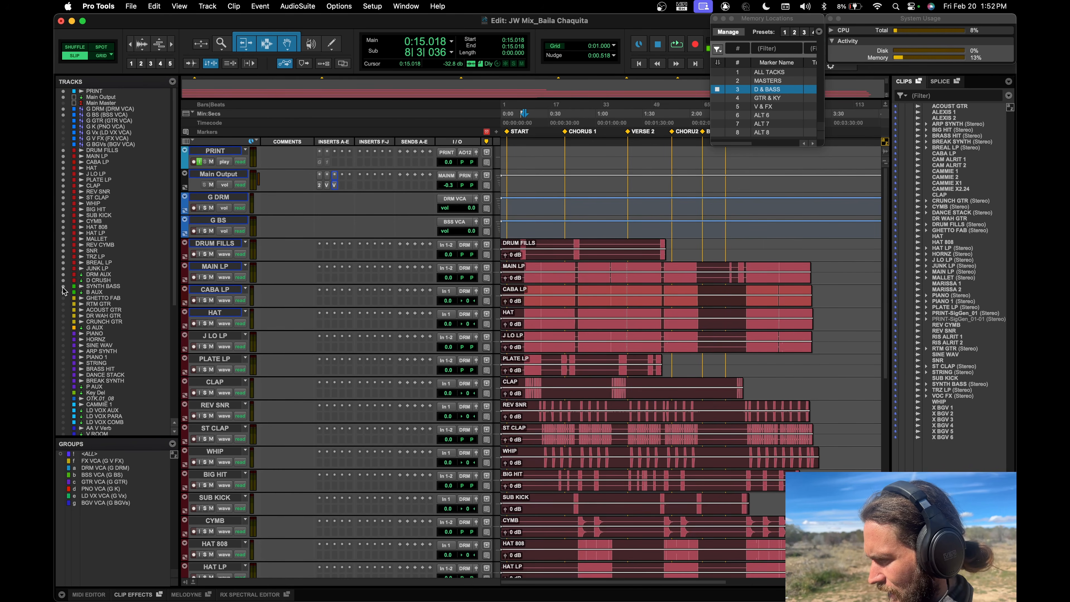
pyautogui.scroll(-10, 341, 343)
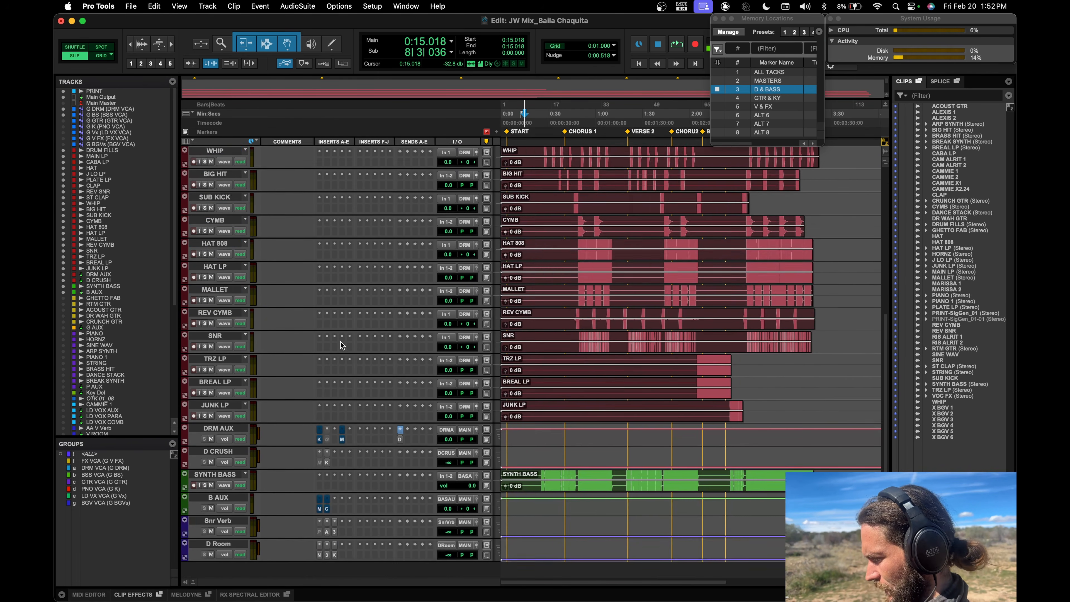
pyautogui.scroll(10, 342, 345)
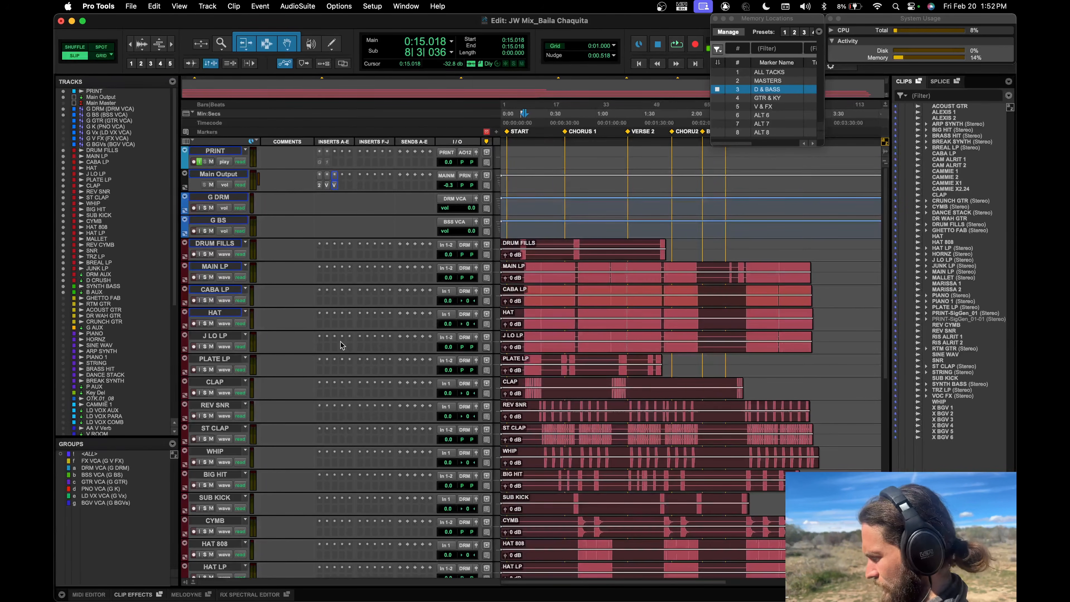
pyautogui.doubleClick(765, 90)
pyautogui.press('Return')
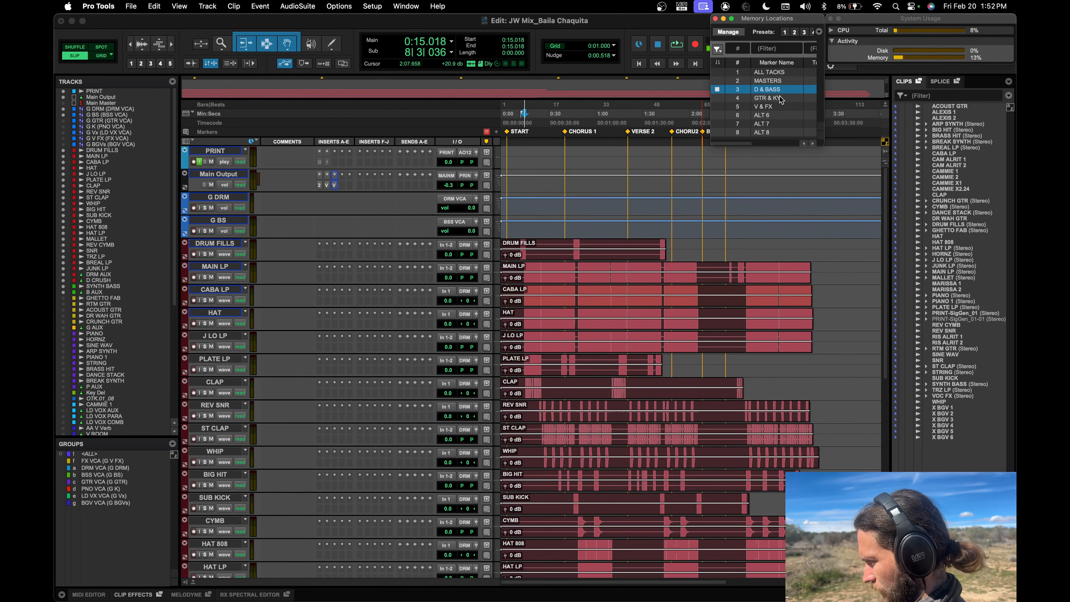
# Recall the MASTERS, ALL TACKS and D & BASS memory locations in turn to check their track sets.
pyautogui.press('.')
pyautogui.press('2')
pyautogui.press('.')
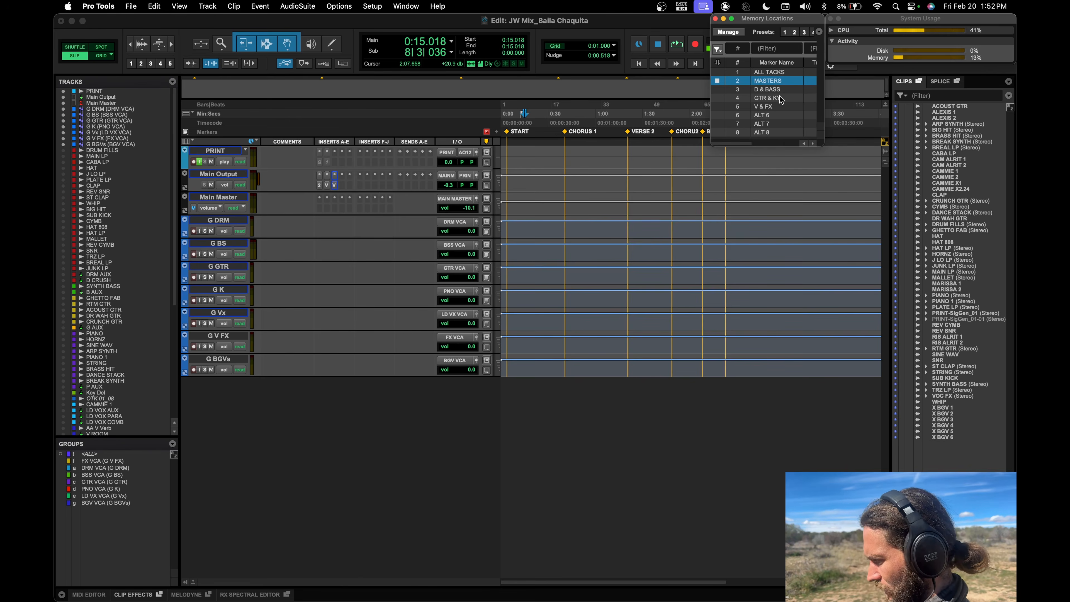
pyautogui.press('.')
pyautogui.press('1')
pyautogui.press('.')
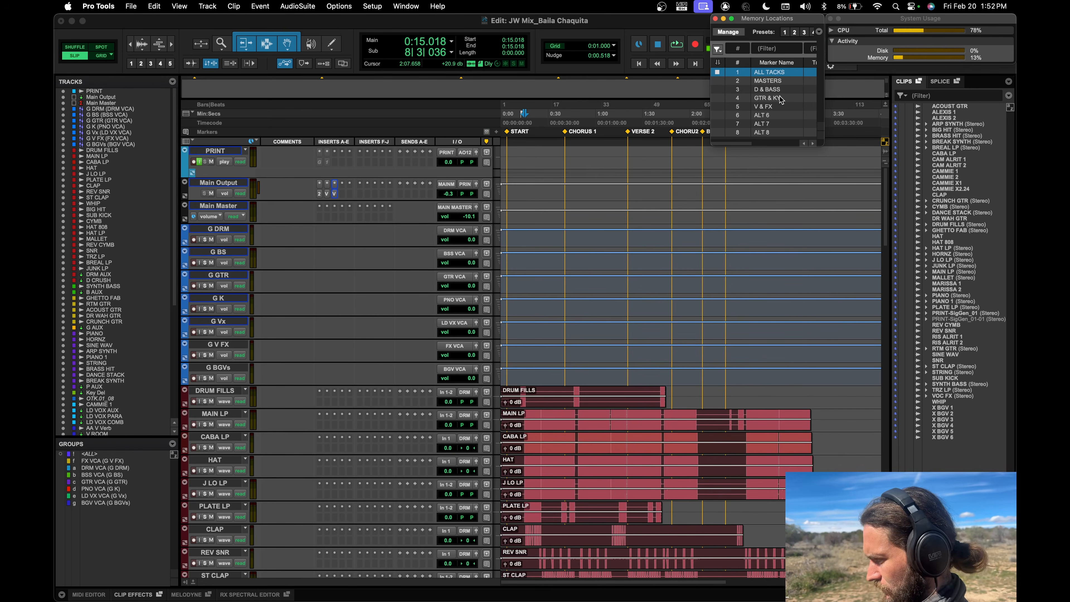
pyautogui.press('.')
pyautogui.press('3')
pyautogui.press('.')
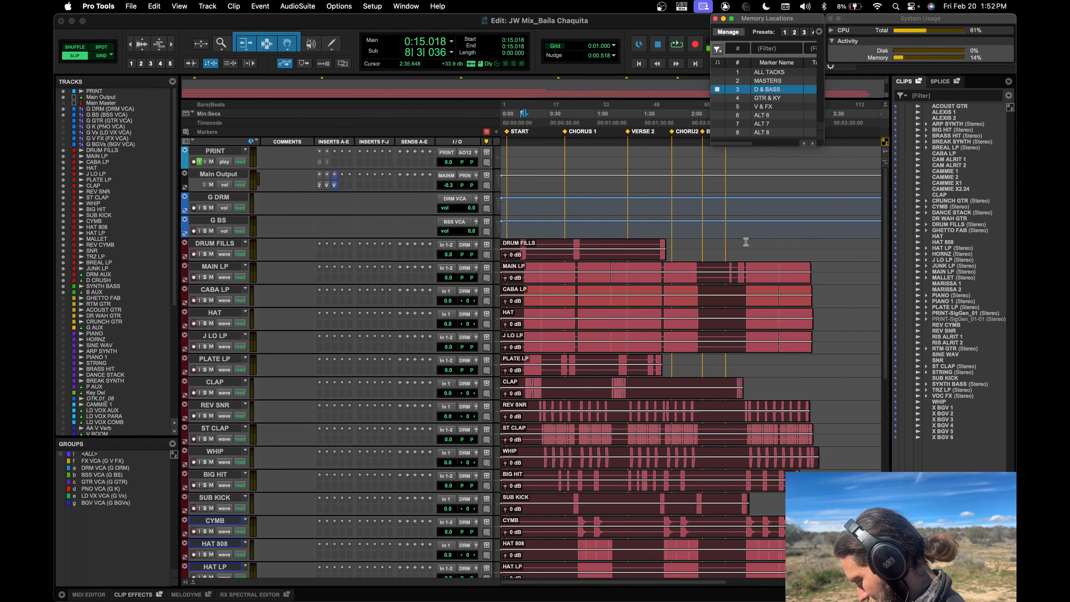
# Examine the tracks shown by the D & BASS memory location, from PRINT down to D Room.
pyautogui.scroll(-10, 746, 241)
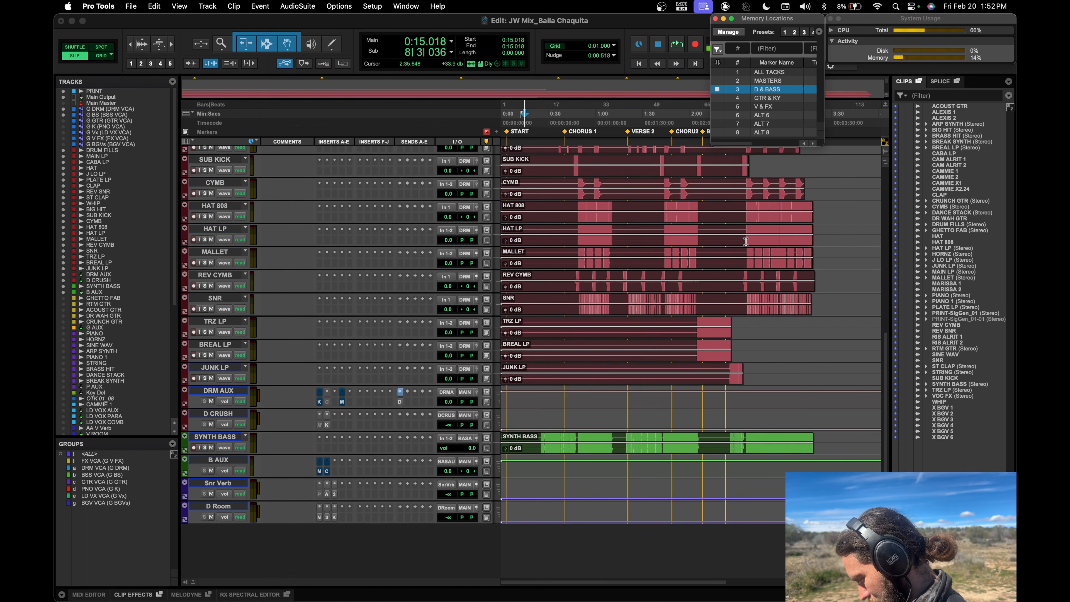
pyautogui.scroll(10, 746, 242)
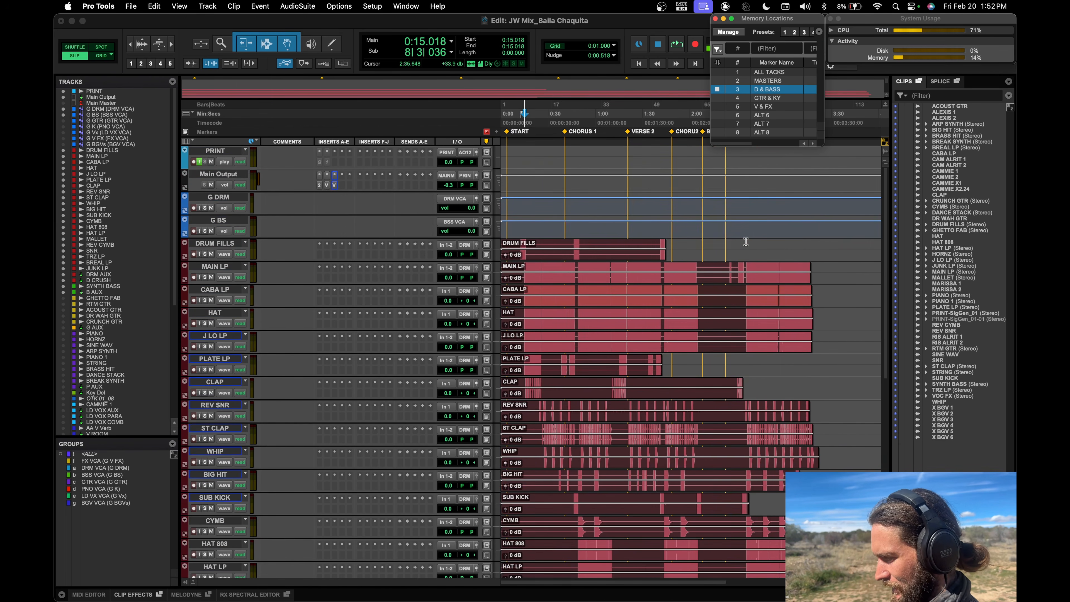
pyautogui.scroll(-10, 745, 242)
pyautogui.scroll(10, 746, 242)
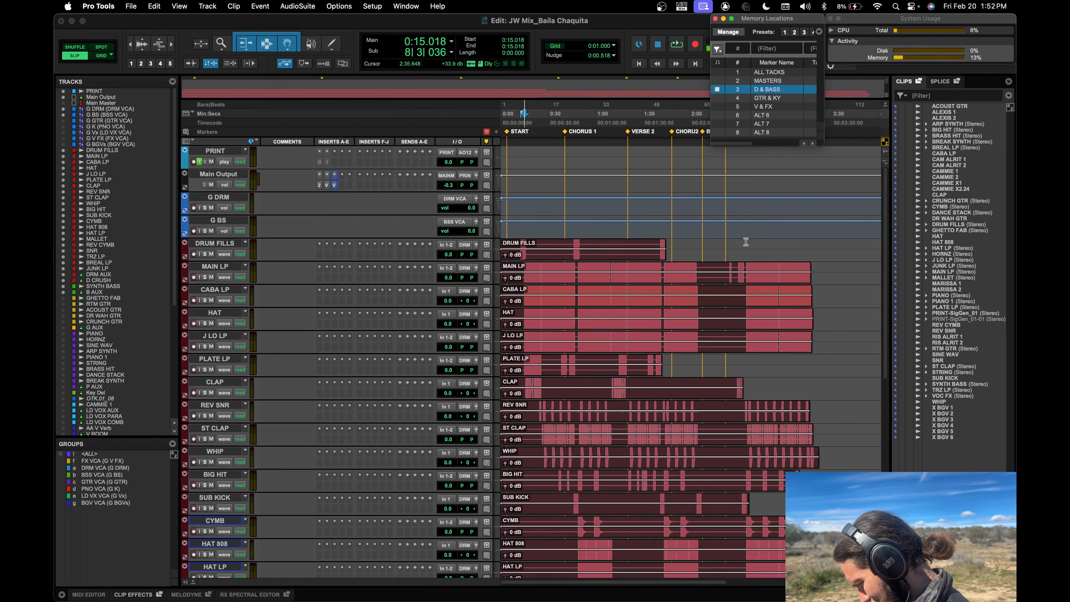
pyautogui.scroll(-10, 745, 242)
pyautogui.scroll(10, 746, 241)
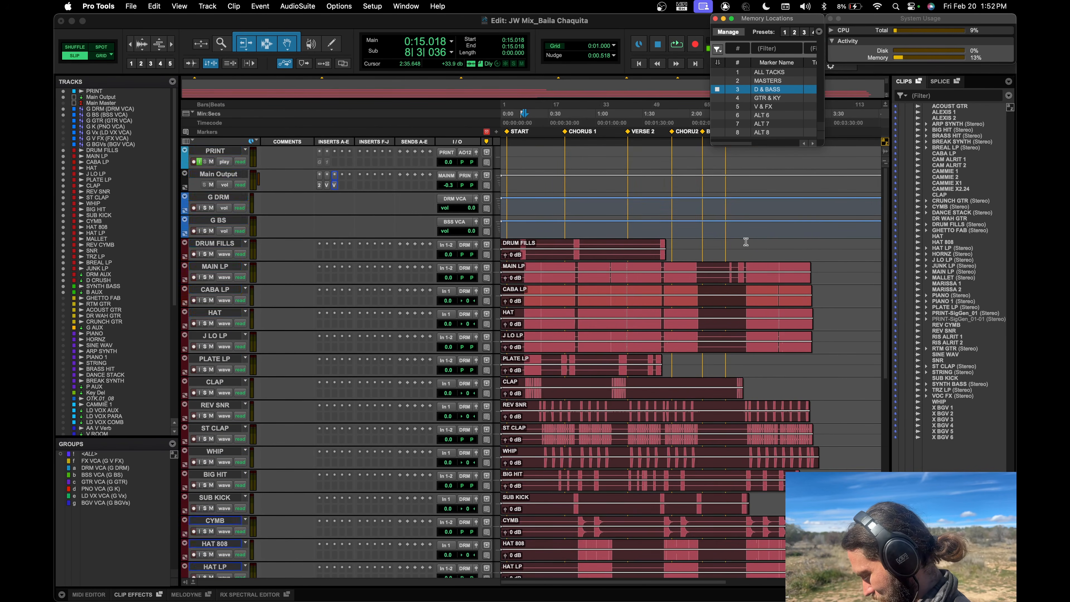
pyautogui.scroll(-10, 746, 242)
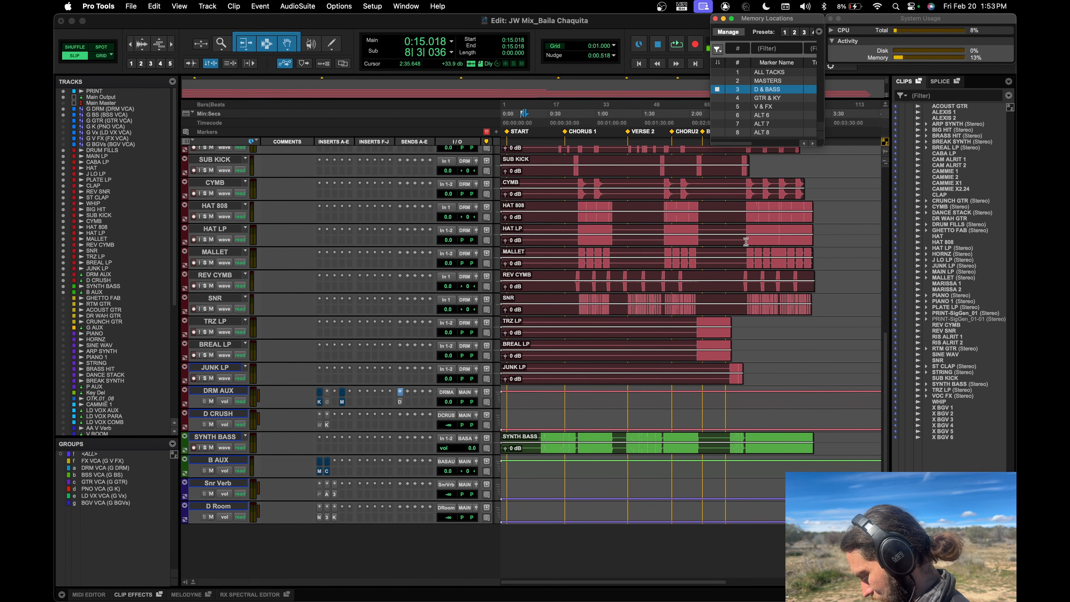
pyautogui.scroll(10, 746, 242)
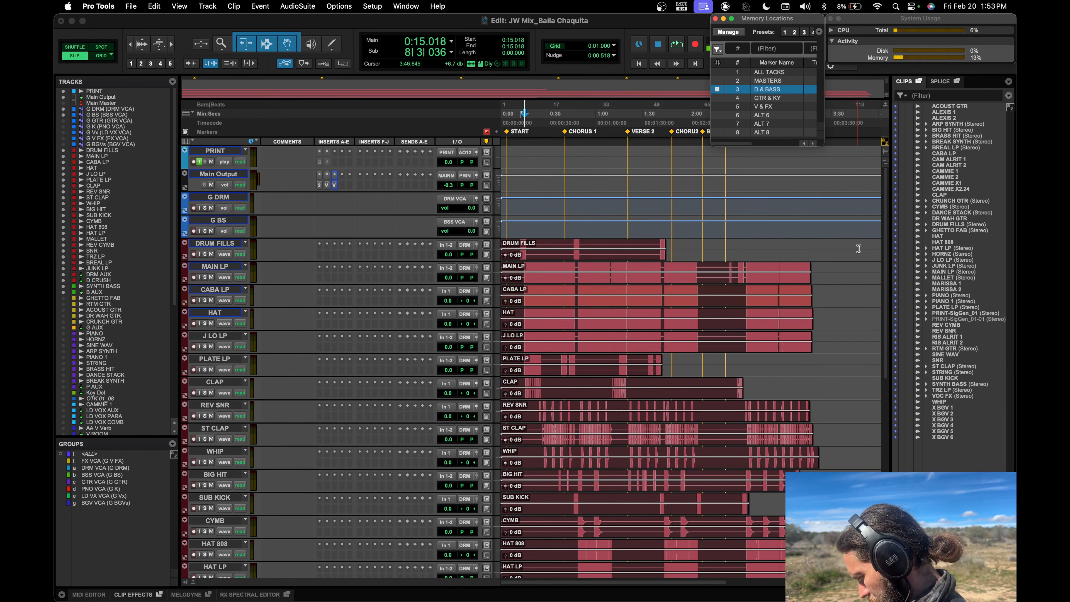
# Recall the GTR & KY memory location and show PRINT, the G K and G GTR VCAs, and the tracks from GHETTO FAB to BREAK SYNTH.
pyautogui.press('.')
pyautogui.press('4')
pyautogui.press('.')
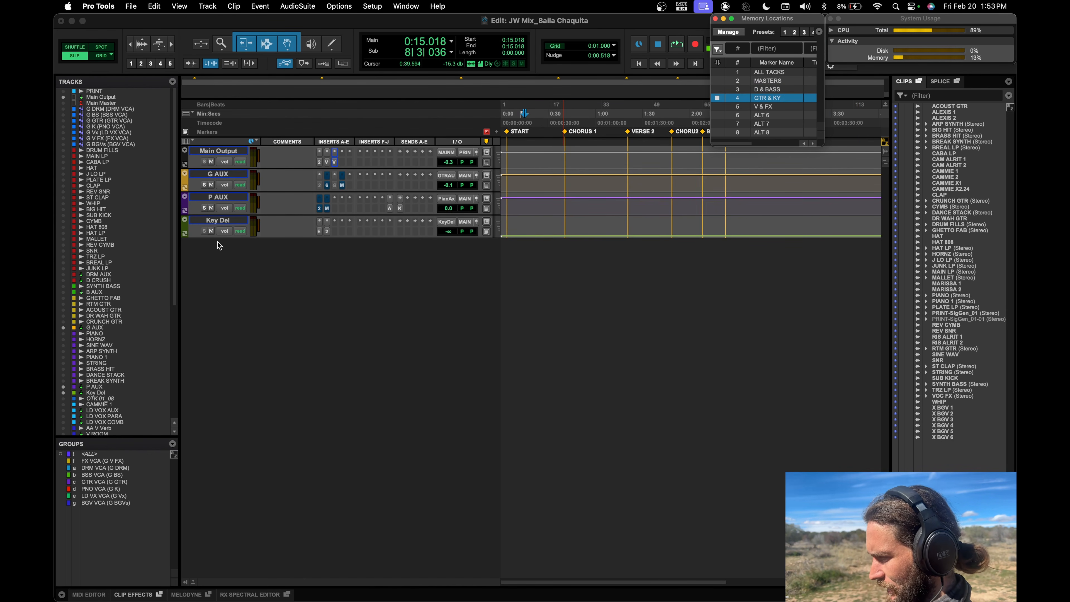
pyautogui.click(63, 91)
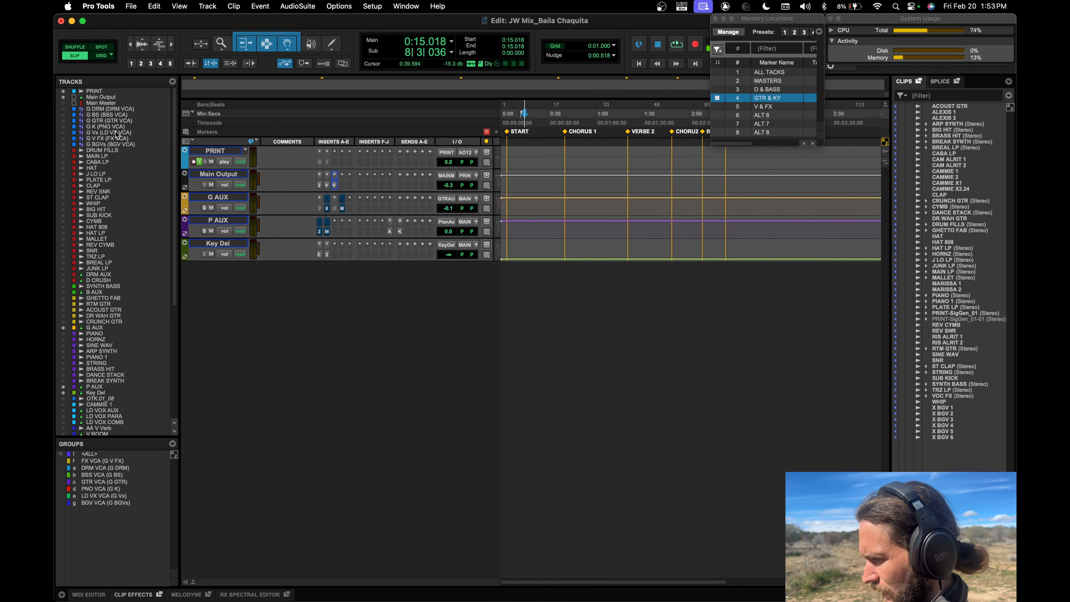
pyautogui.click(63, 126)
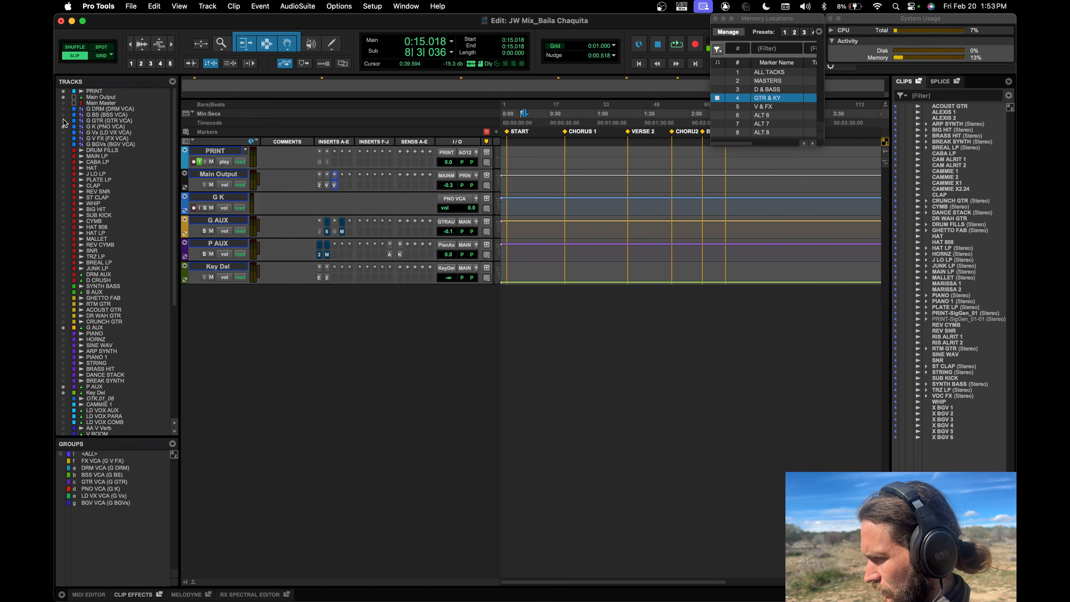
pyautogui.click(63, 120)
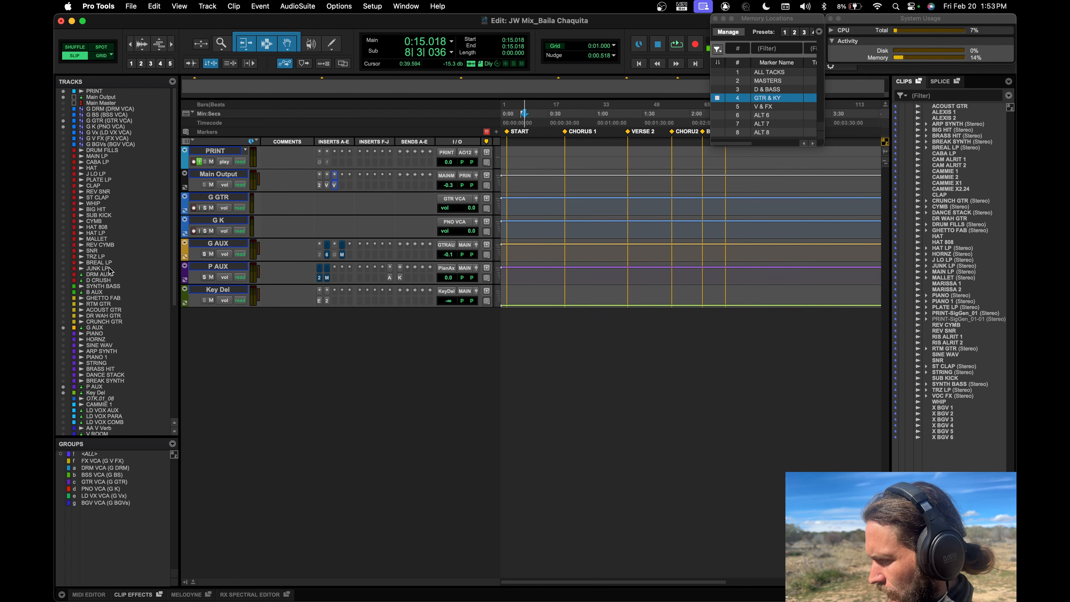
pyautogui.moveTo(64, 297); pyautogui.dragTo(68, 383)
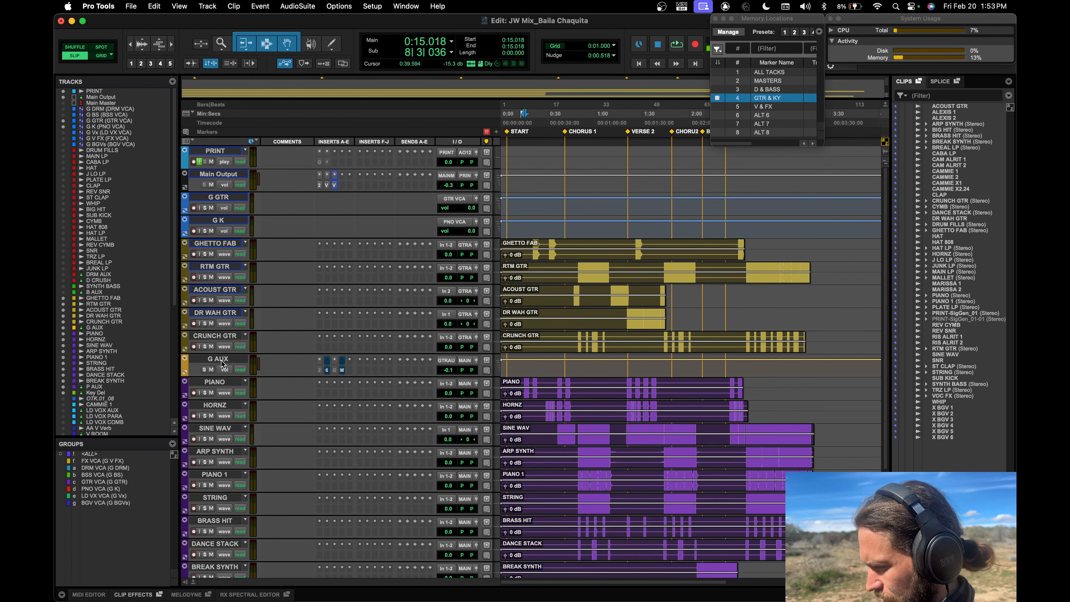
pyautogui.scroll(-5, 275, 359)
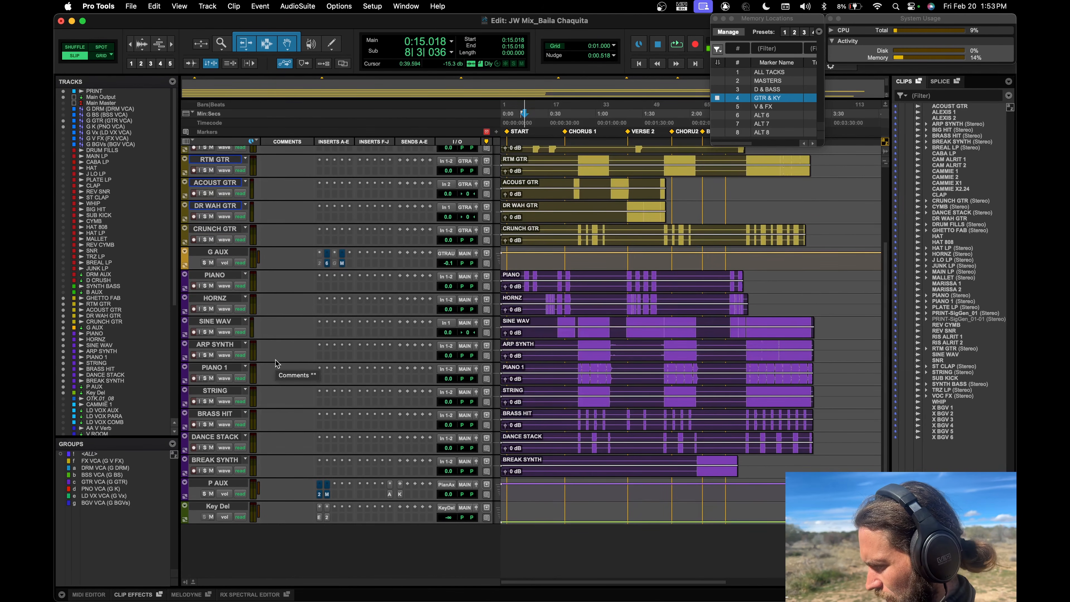
pyautogui.scroll(1, 295, 363)
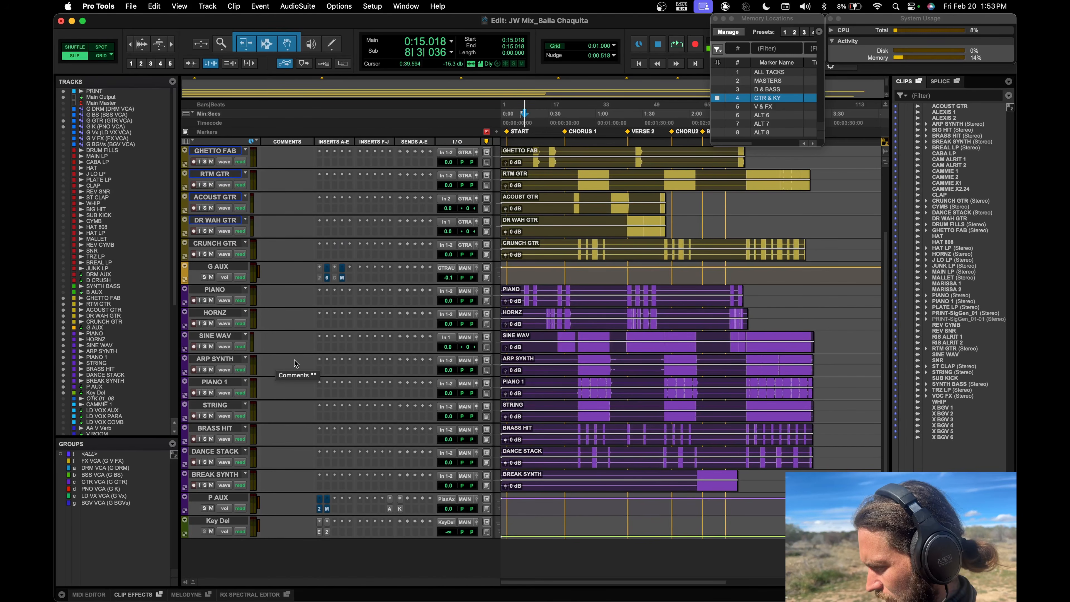
pyautogui.scroll(-1, 295, 363)
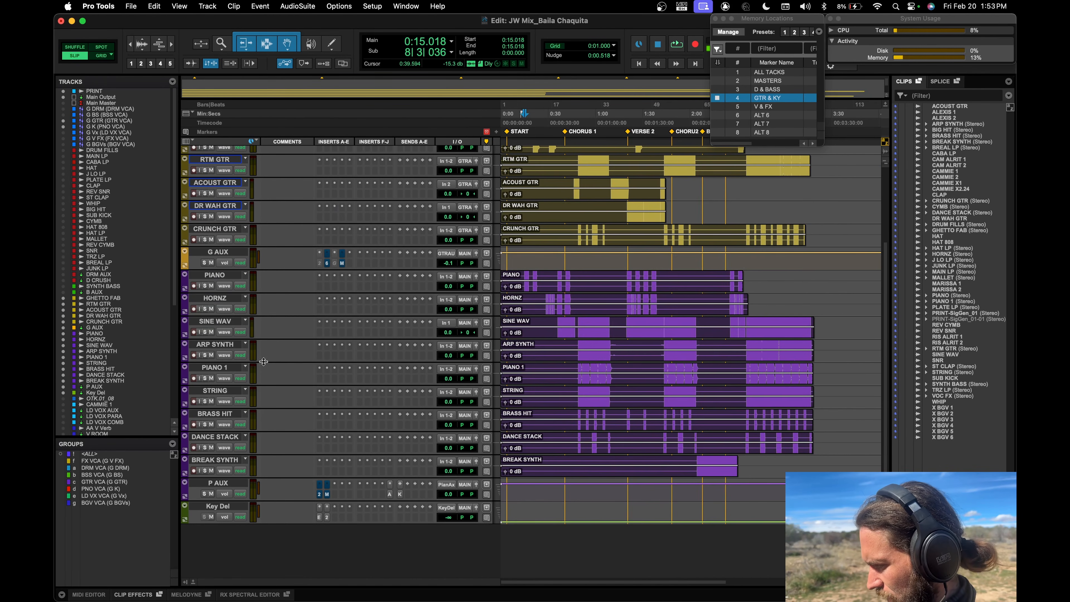
# Delete the OTK.01_08 track listed below Key Del from the session.
pyautogui.rightClick(96, 399)
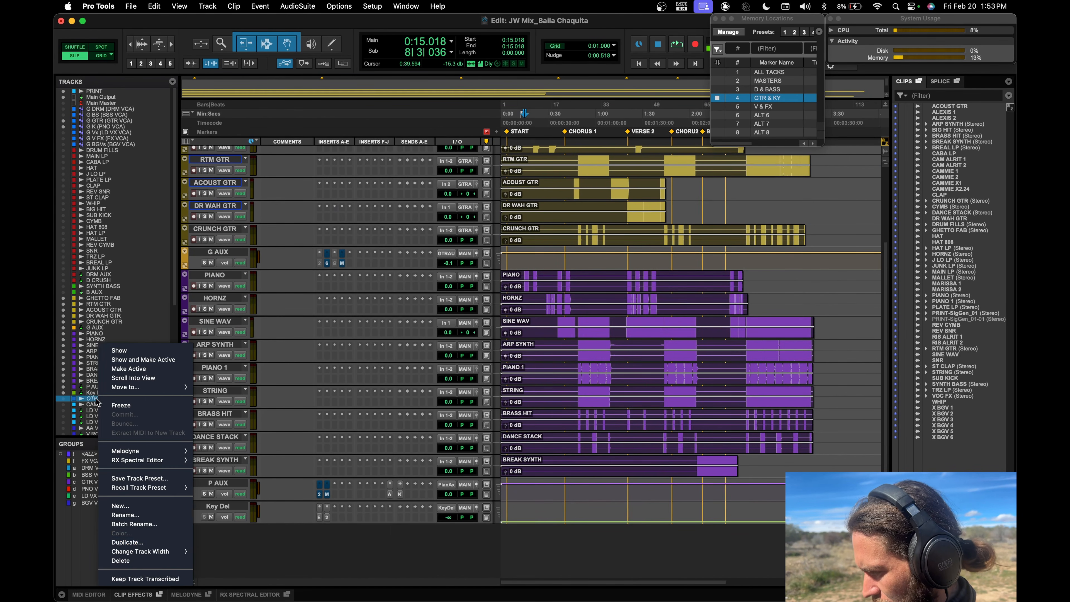
pyautogui.click(131, 561)
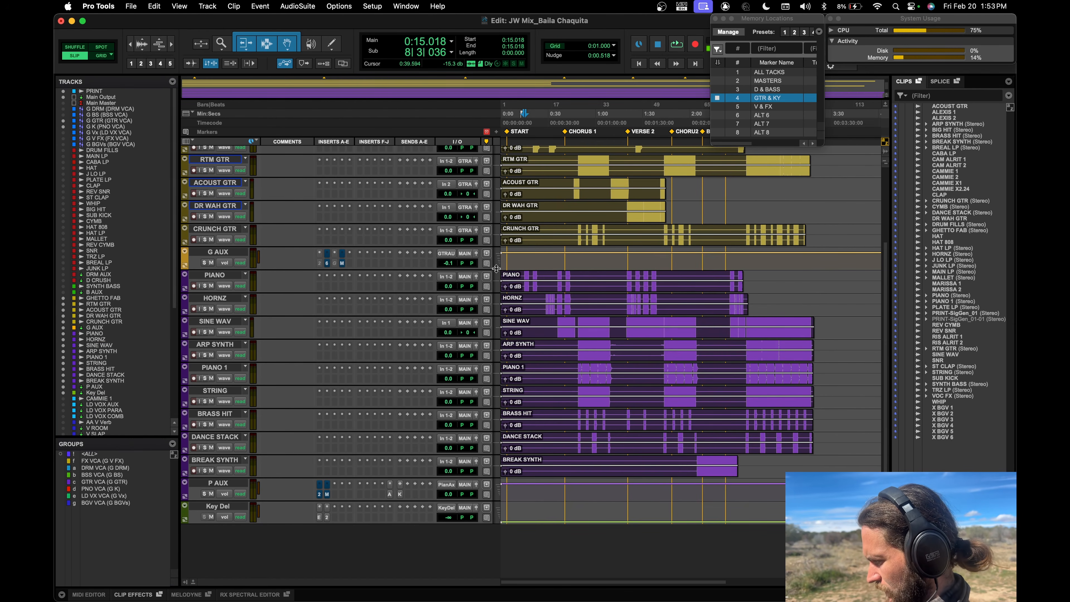
pyautogui.scroll(5, 630, 264)
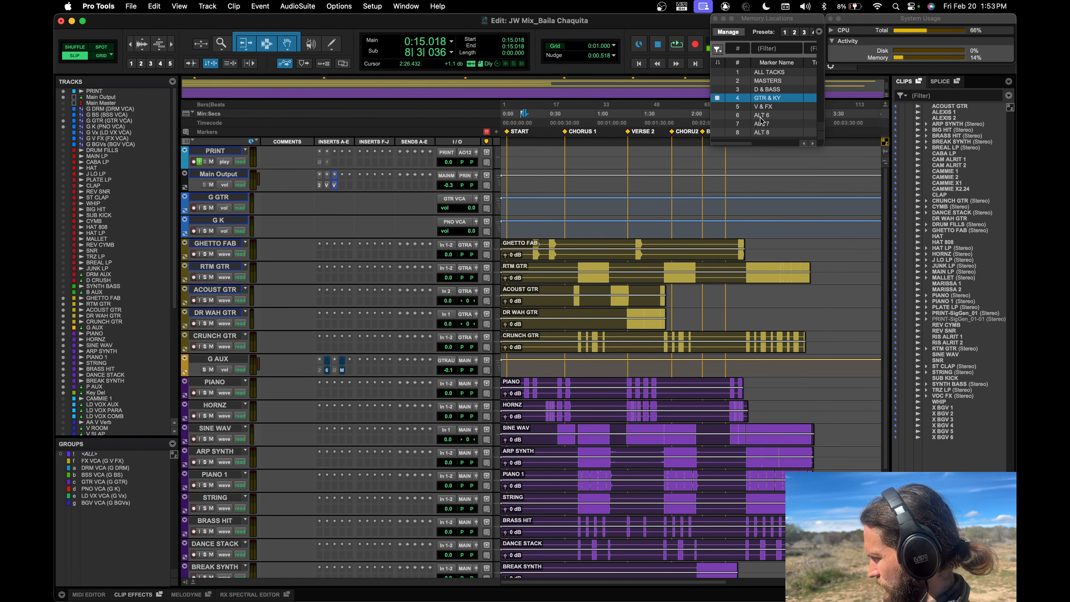
# Update the GTR & KY memory location with the currently shown tracks.
pyautogui.rightClick(767, 98)
pyautogui.click(786, 105)
pyautogui.press('Return')
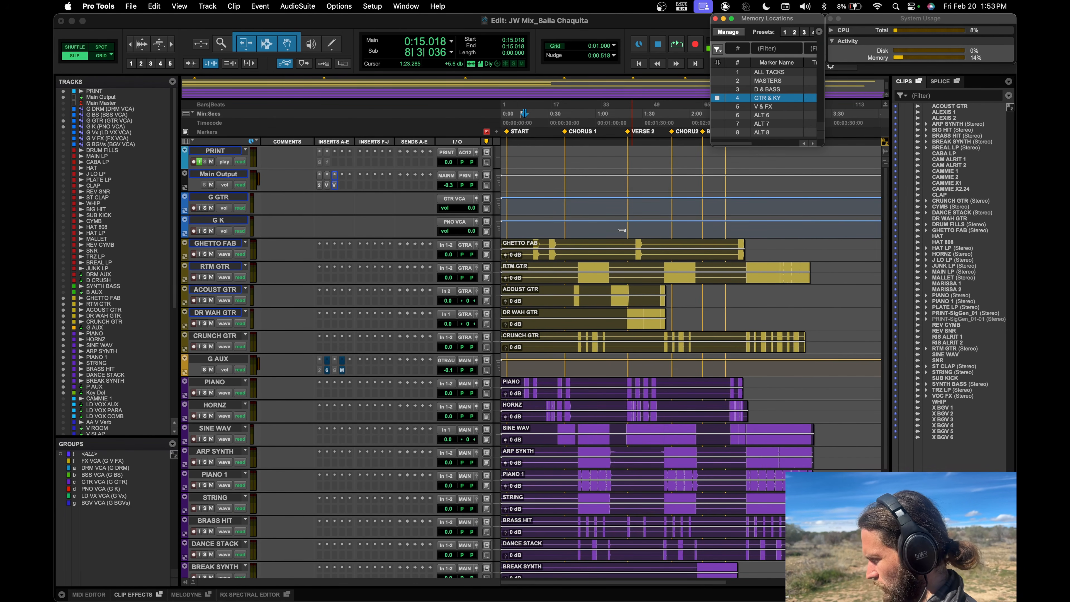
# Recall the V & FX memory location and show the lead vocal track listed above LD VOX AUX.
pyautogui.press('KP_Decimal')
pyautogui.press('5')
pyautogui.press('KP_Decimal')
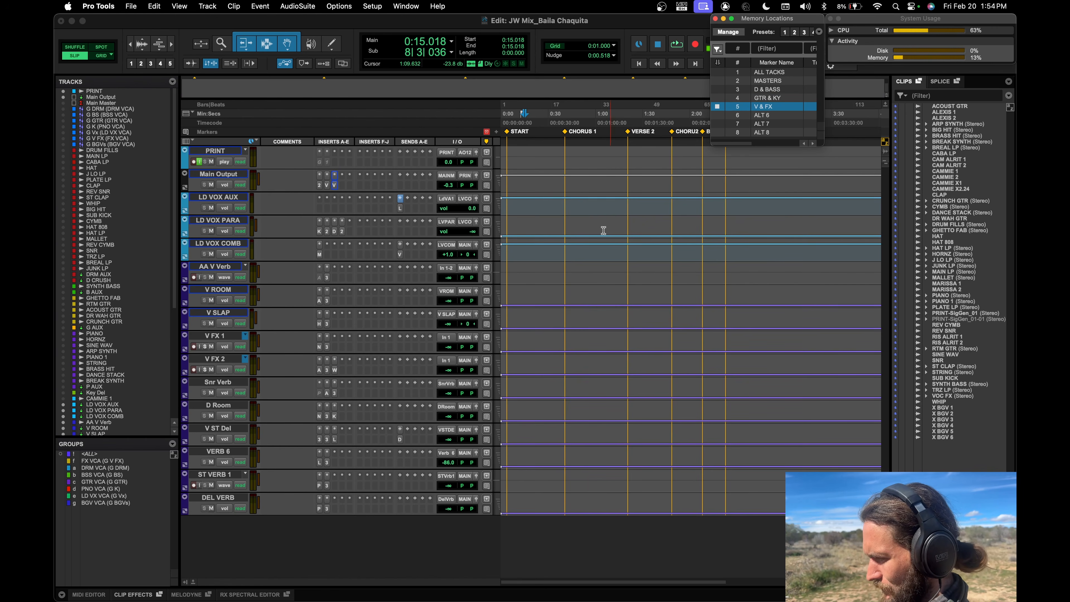
pyautogui.scroll(-3, 145, 313)
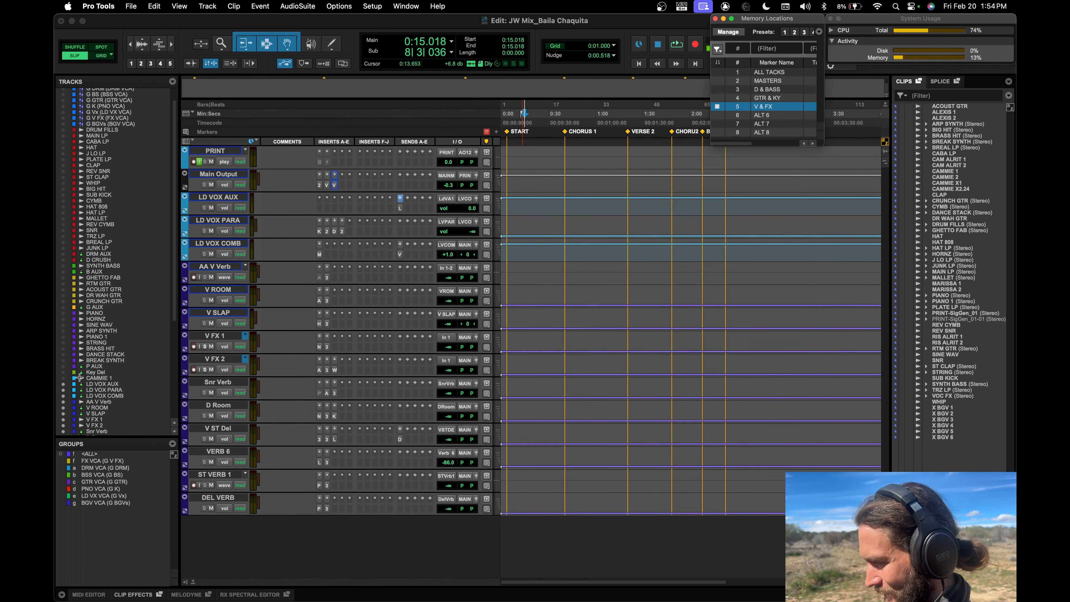
pyautogui.click(64, 378)
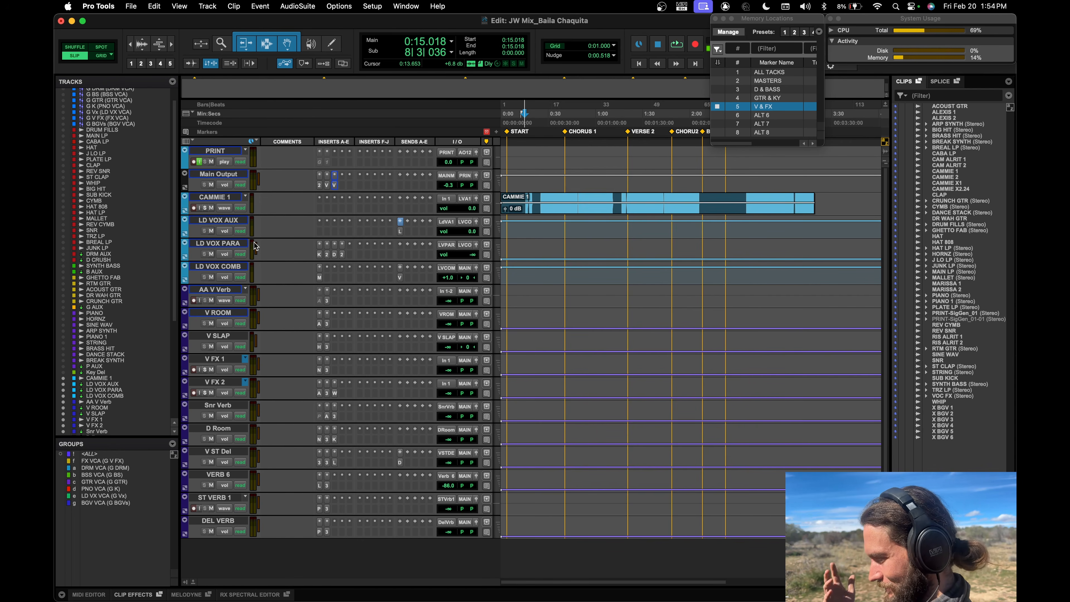
# Show the background vocal tracks from BKG AUX to VOC FX and save them in the V & FX memory location.
pyautogui.scroll(-10, 88, 343)
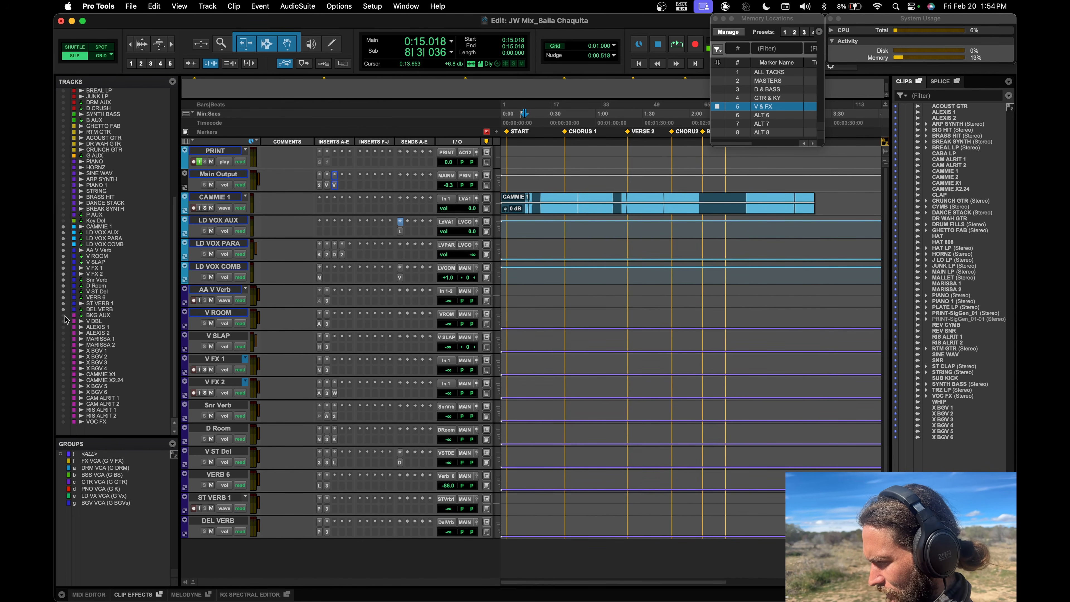
pyautogui.moveTo(62, 315); pyautogui.dragTo(64, 423)
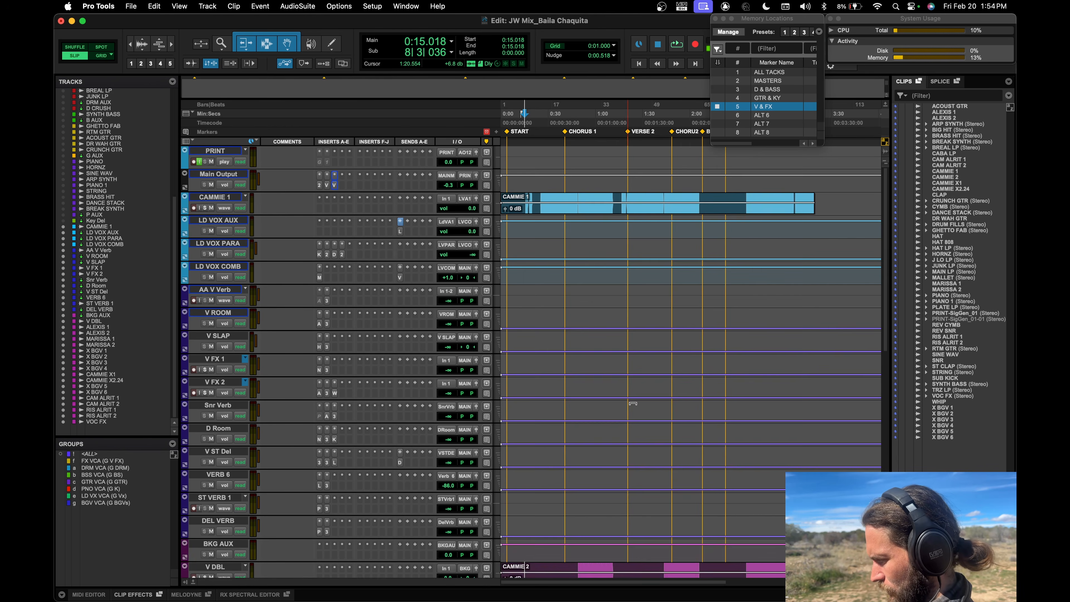
pyautogui.scroll(-5, 632, 404)
pyautogui.scroll(-4, 633, 405)
pyautogui.scroll(12, 633, 405)
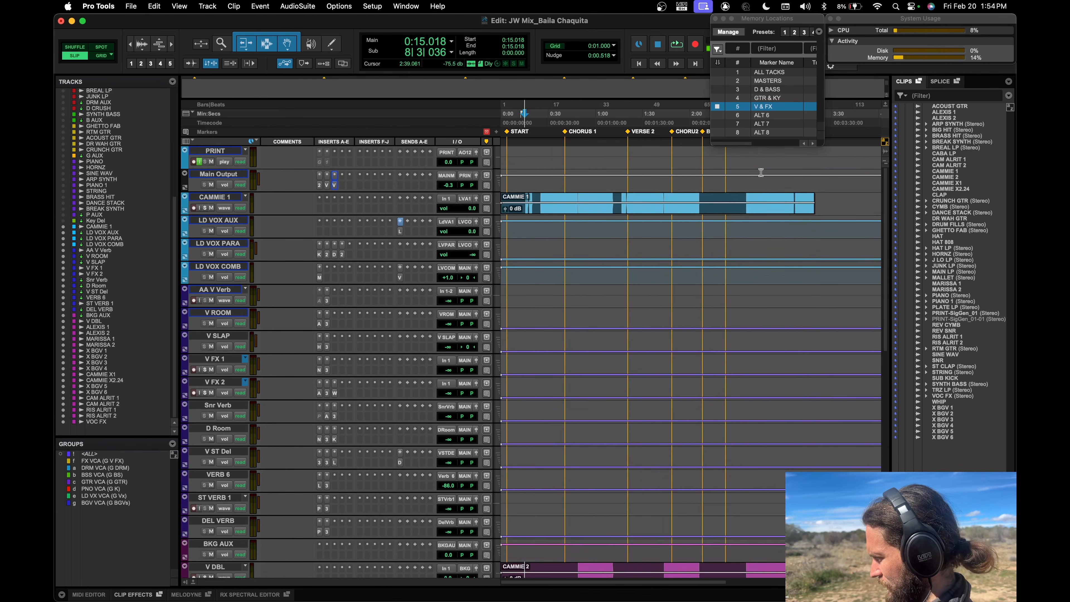
pyautogui.doubleClick(780, 109)
pyautogui.press('Return')
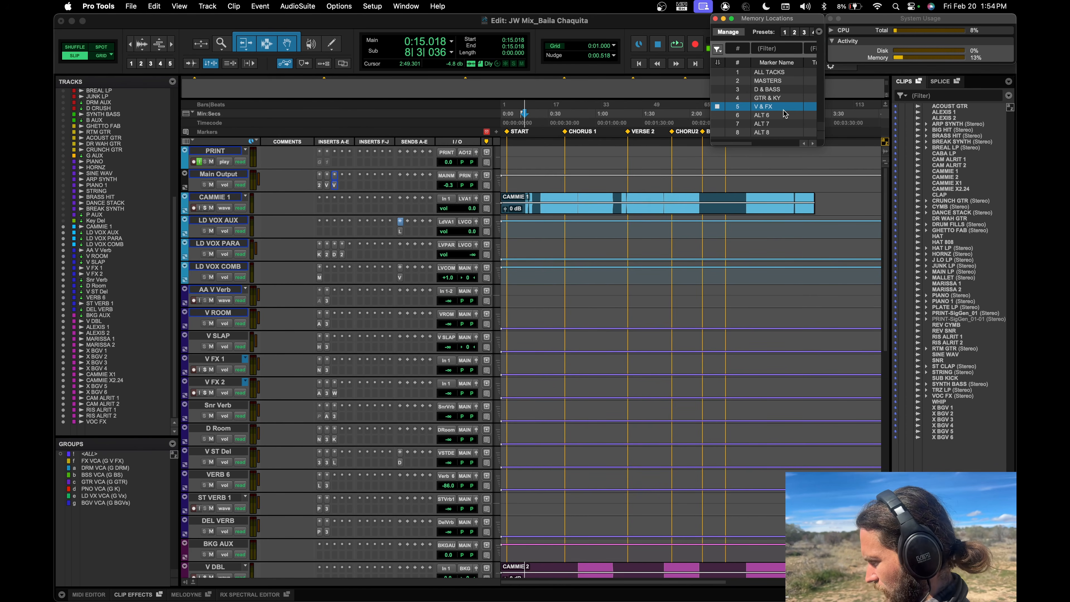
# Recall the ALL TACKS, MASTERS, D & BASS and GTR & KY memory locations in turn to check their visible tracks.
pyautogui.press('KP_Decimal')
pyautogui.press('KP_1')
pyautogui.press('KP_Decimal')
pyautogui.press('KP_Decimal')
pyautogui.press('KP_2')
pyautogui.press('KP_Decimal')
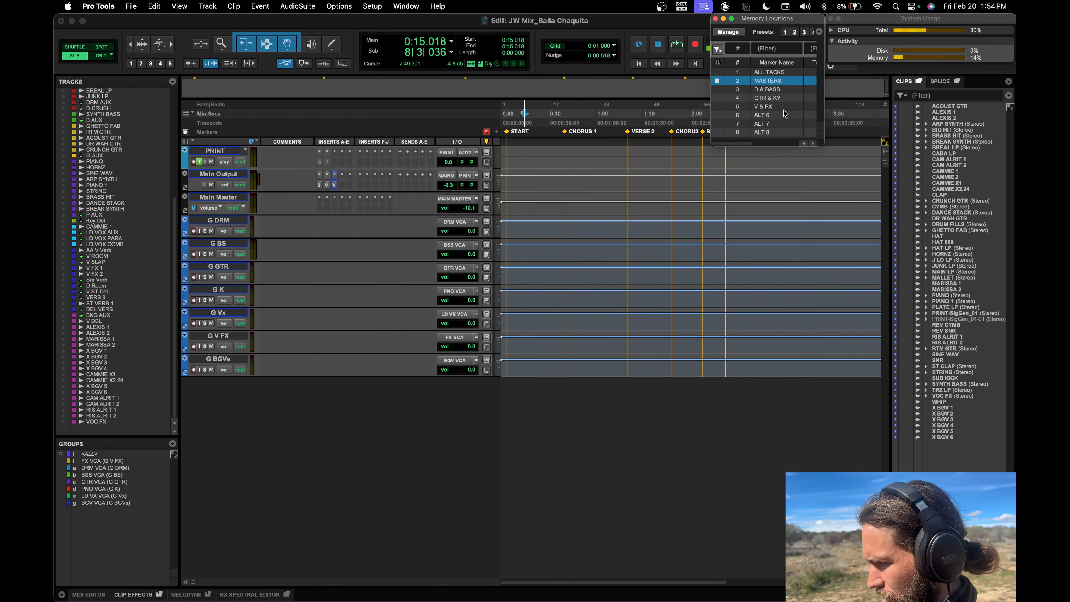
pyautogui.scroll(10, 128, 264)
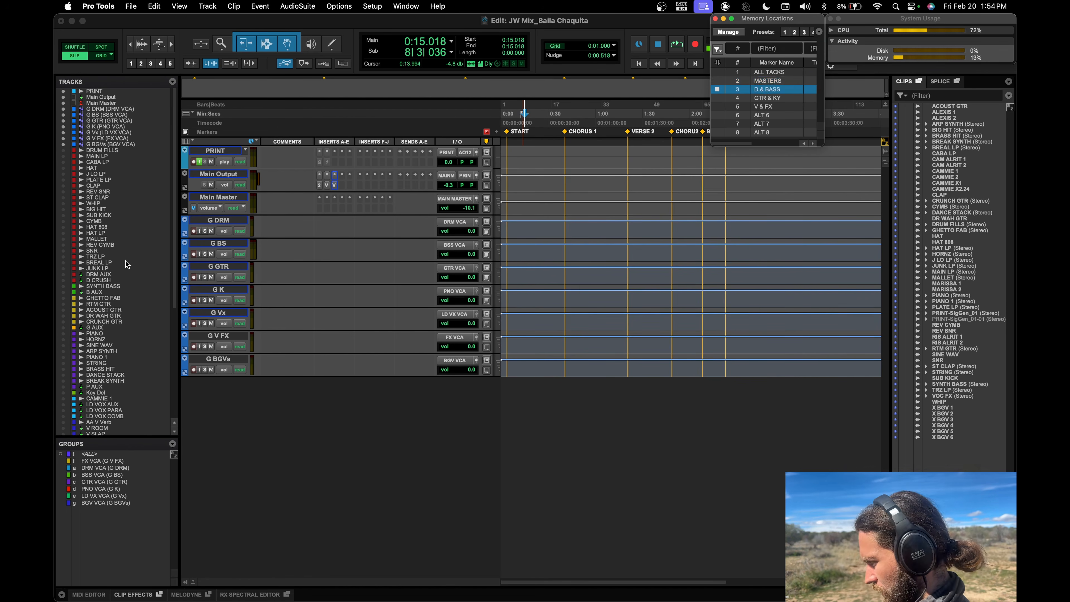
pyautogui.press('KP_Decimal')
pyautogui.press('KP_3')
pyautogui.press('KP_Decimal')
pyautogui.press('KP_Decimal')
pyautogui.press('KP_4')
pyautogui.press('KP_Decimal')
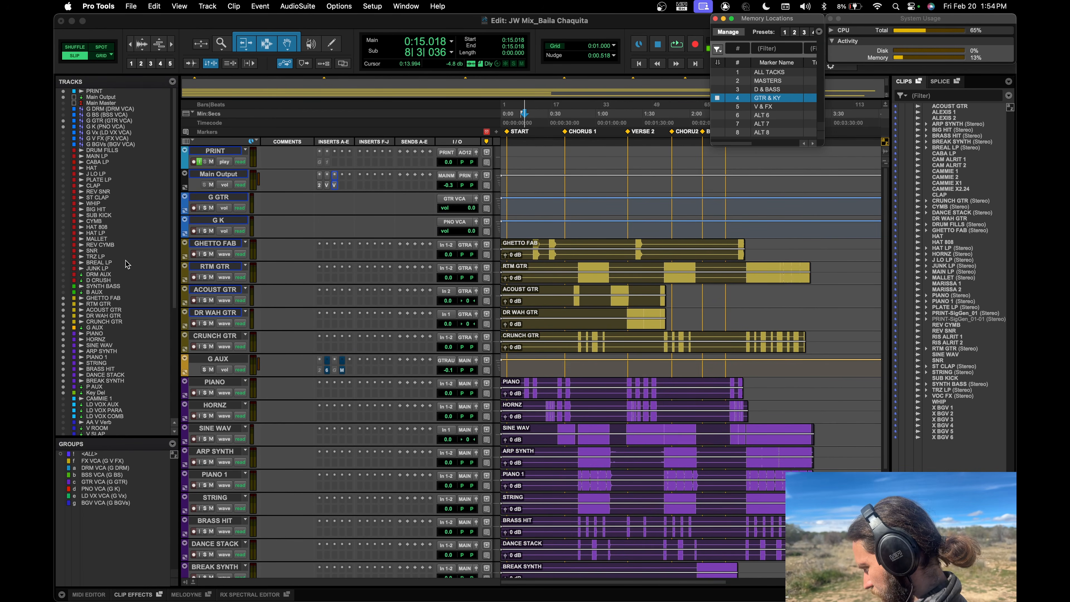
# Recall V & FX, add the G Vx, G V FX and G BGVs VCA tracks to the view and save the updated location.
pyautogui.press('KP_Decimal')
pyautogui.press('KP_5')
pyautogui.press('KP_Decimal')
pyautogui.scroll(-5, 285, 357)
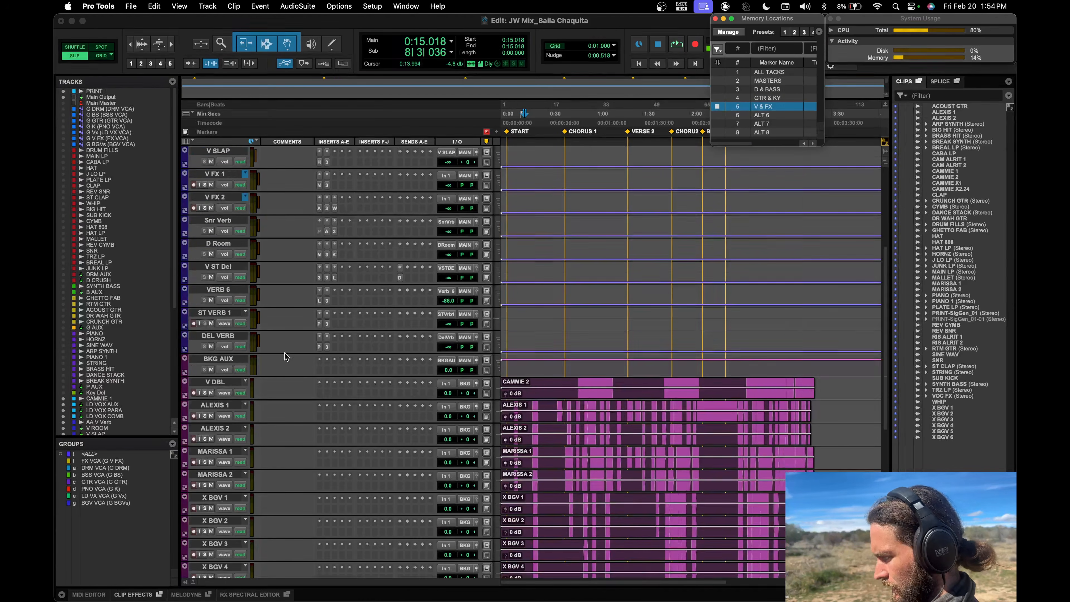
pyautogui.scroll(4, 285, 356)
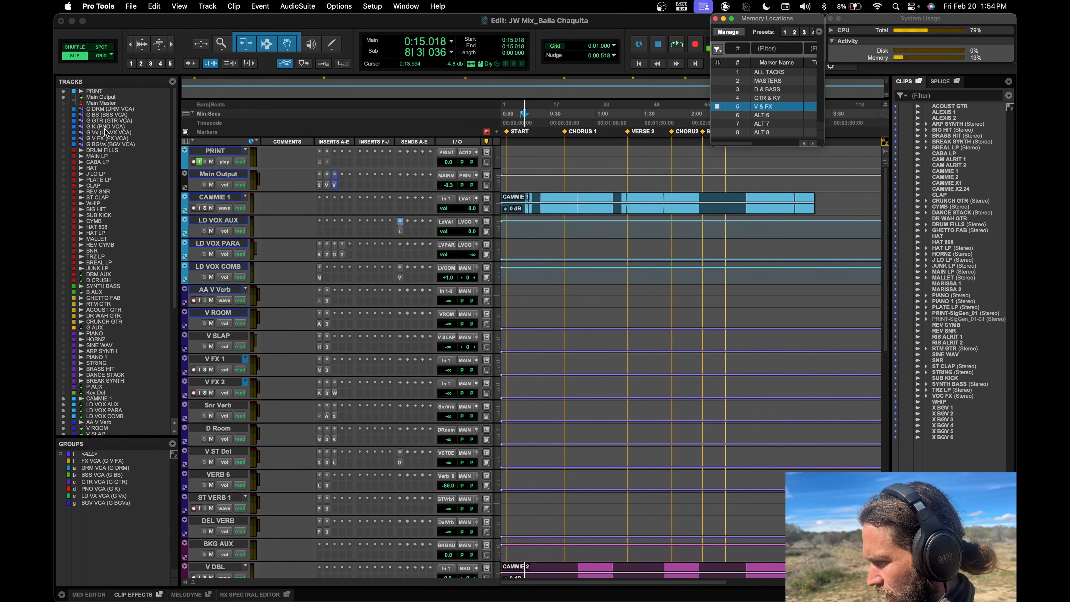
pyautogui.click(63, 132)
pyautogui.click(64, 139)
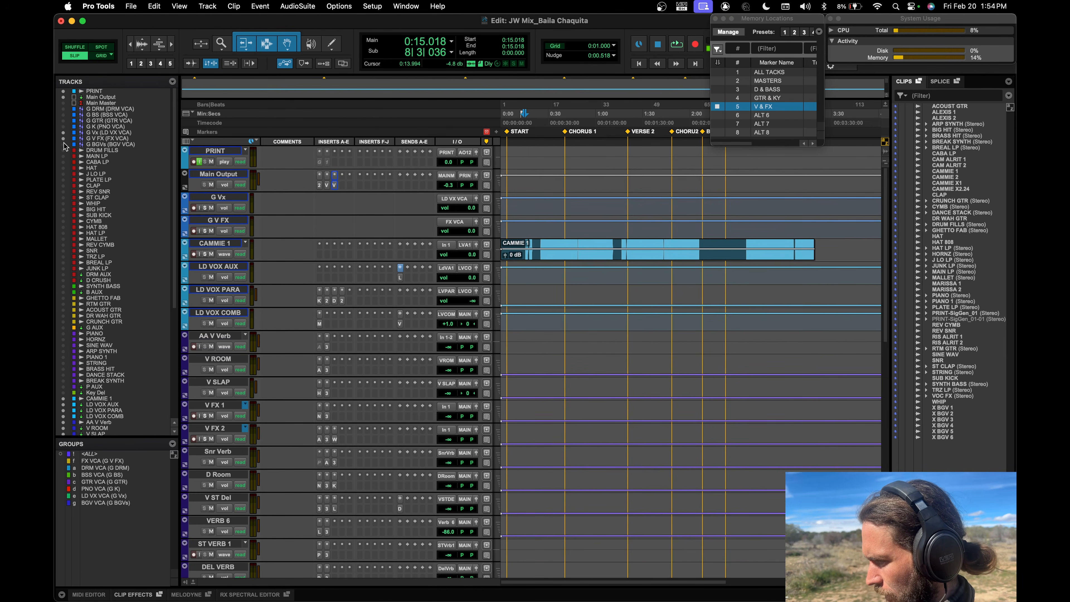
pyautogui.click(63, 144)
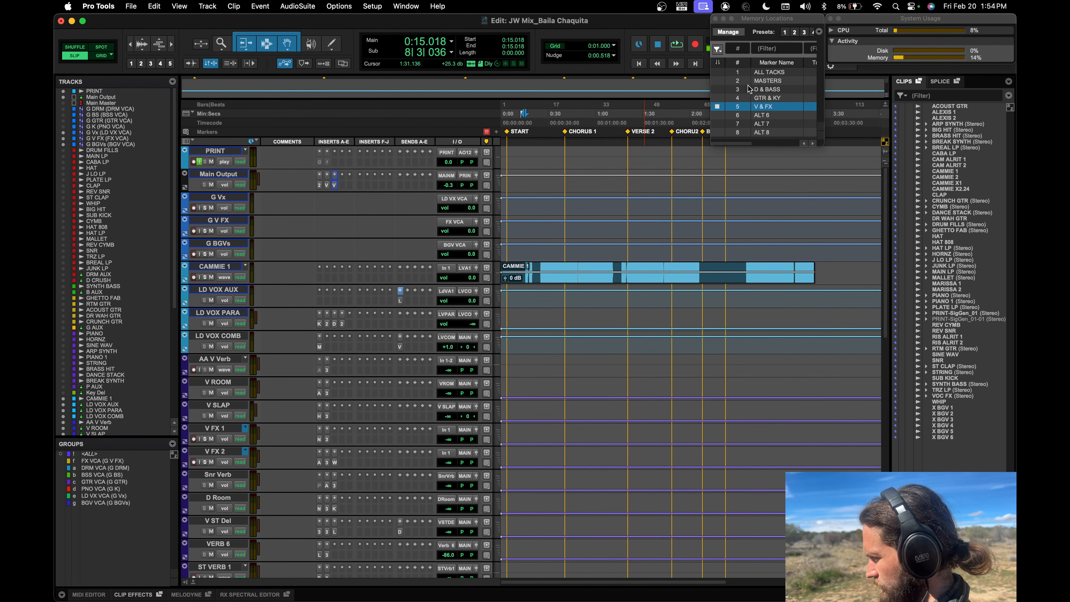
pyautogui.rightClick(768, 105)
pyautogui.click(781, 112)
pyautogui.press('Return')
# Recall the D & BASS, GTR & KY, MASTERS and ALL TACKS memory locations one after another to verify their track sets.
pyautogui.press('KP_Decimal')
pyautogui.press('KP_3')
pyautogui.press('KP_Decimal')
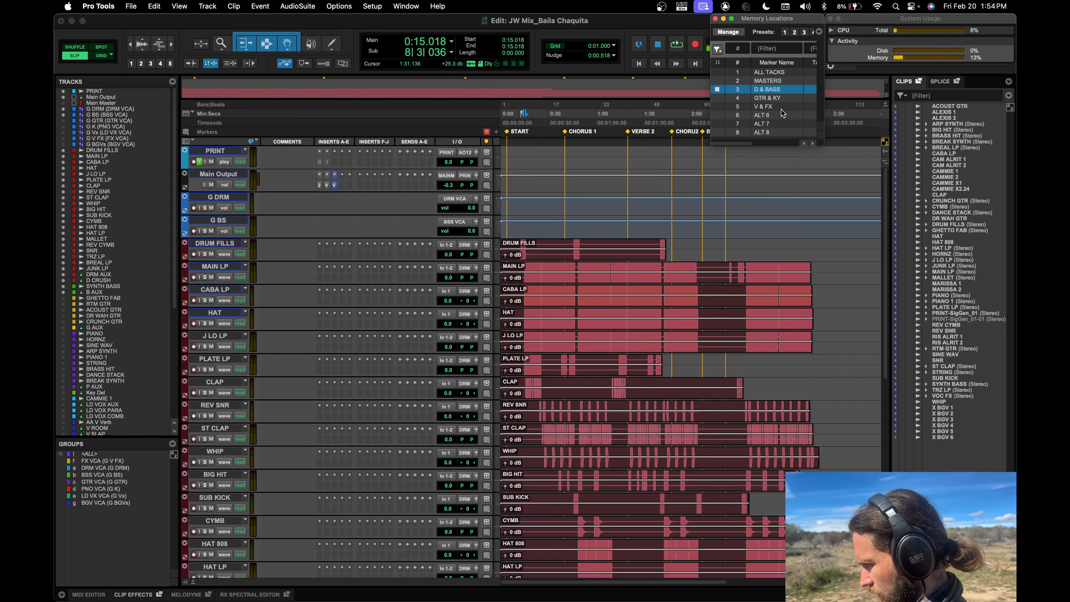
pyautogui.press('KP_Decimal')
pyautogui.press('KP_4')
pyautogui.press('KP_Decimal')
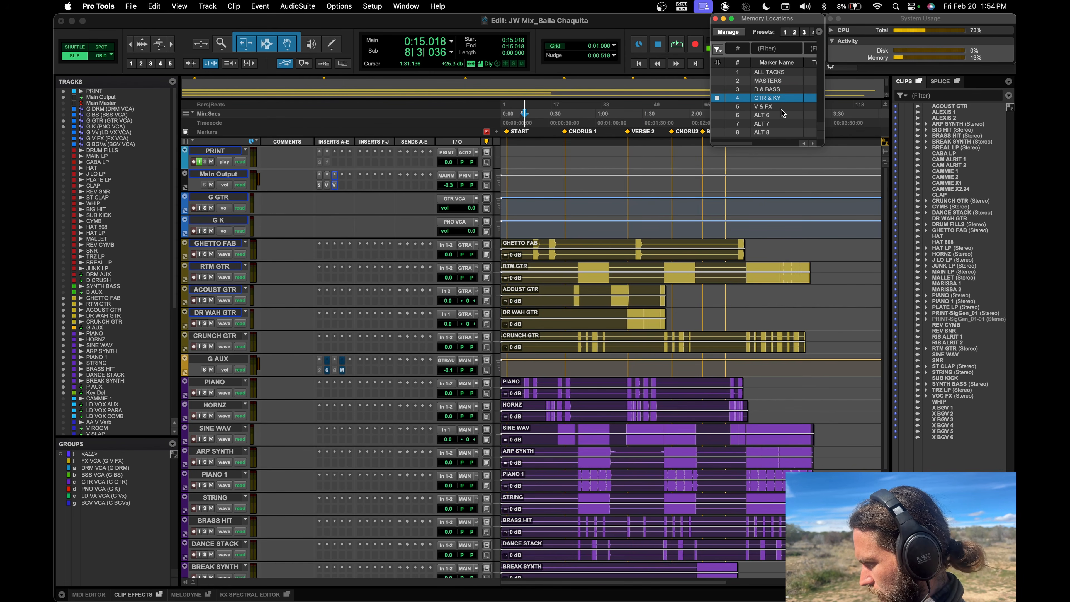
pyautogui.press('KP_Decimal')
pyautogui.press('KP_2')
pyautogui.press('KP_Decimal')
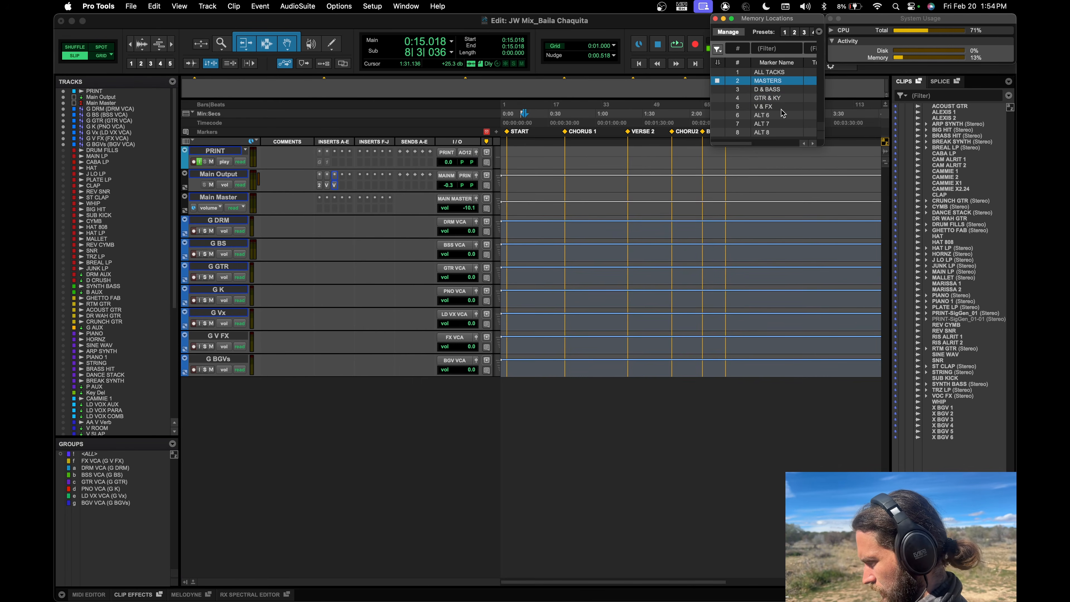
pyautogui.press('KP_Decimal')
pyautogui.press('KP_1')
pyautogui.press('KP_Decimal')
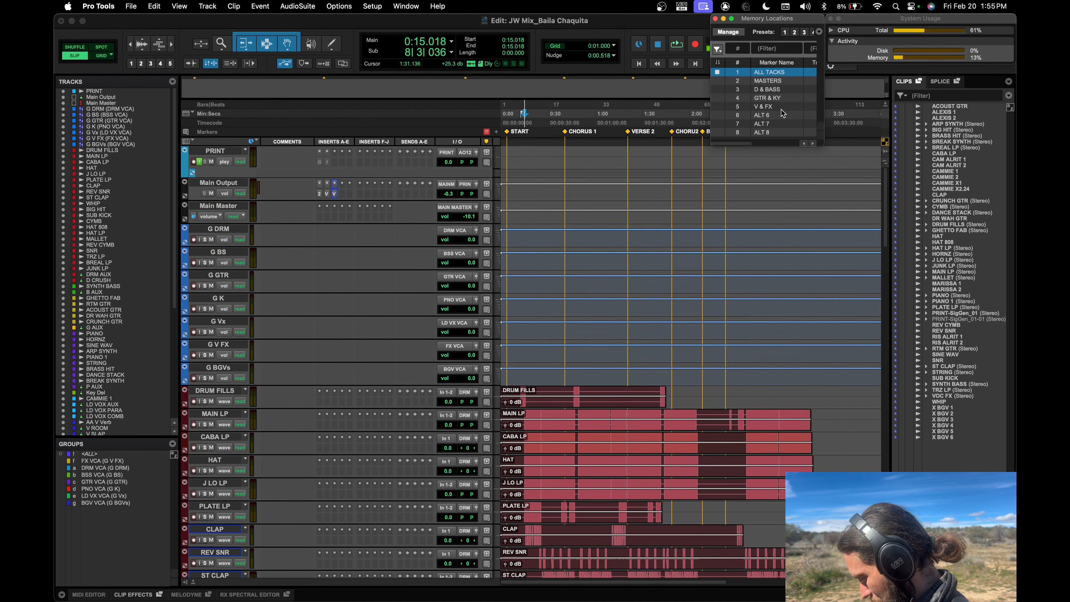
# Recall the V & FX memory location and review its tracks from PRINT down to VOC FX.
pyautogui.click(782, 109)
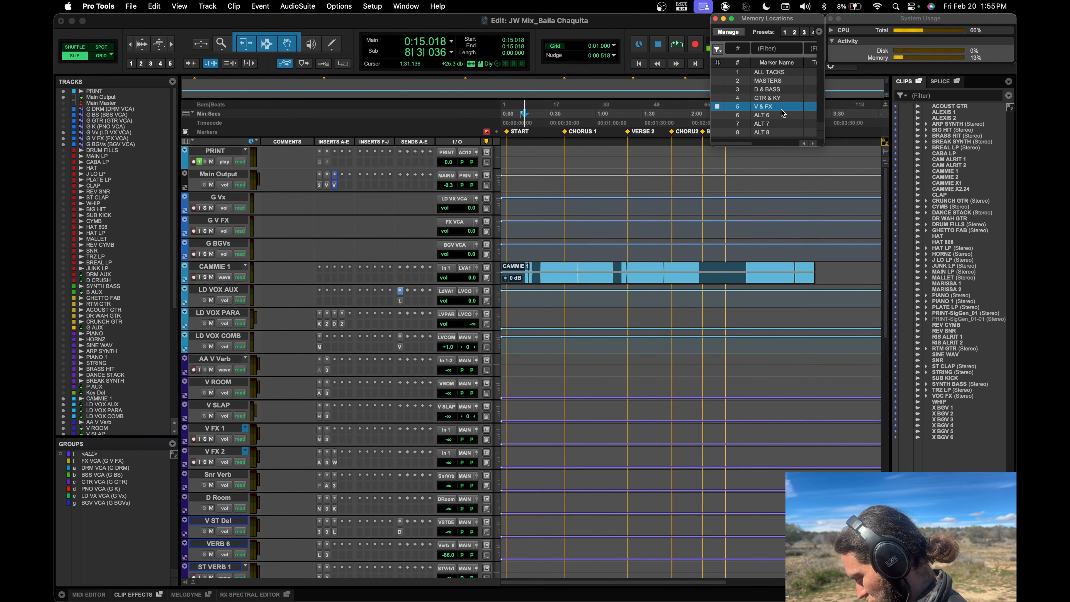
pyautogui.press('pagedown')
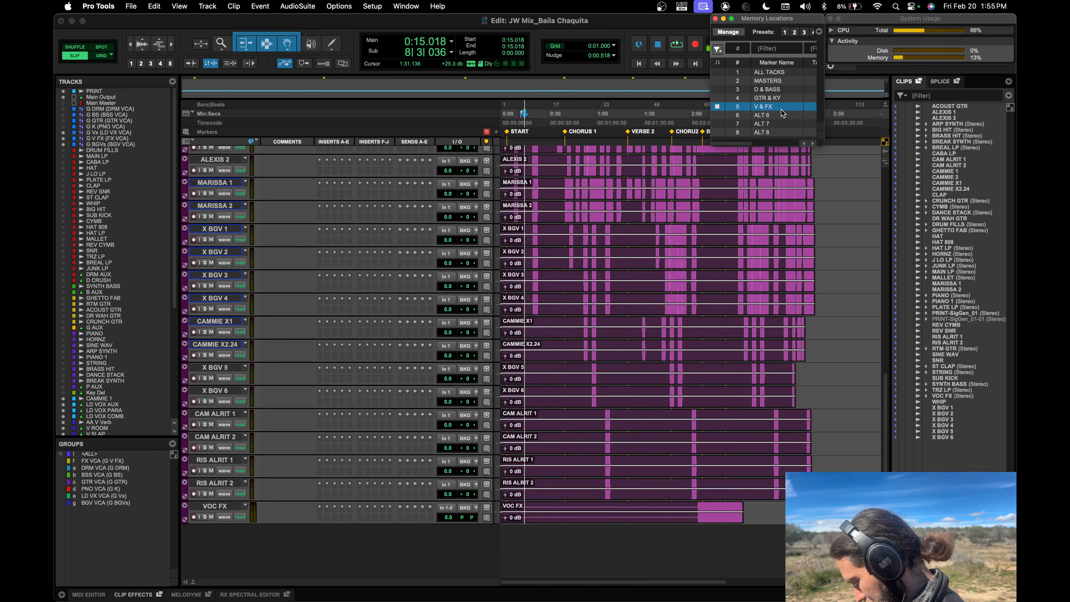
pyautogui.press('pageup')
pyautogui.press('pageup')
pyautogui.press('pageup')
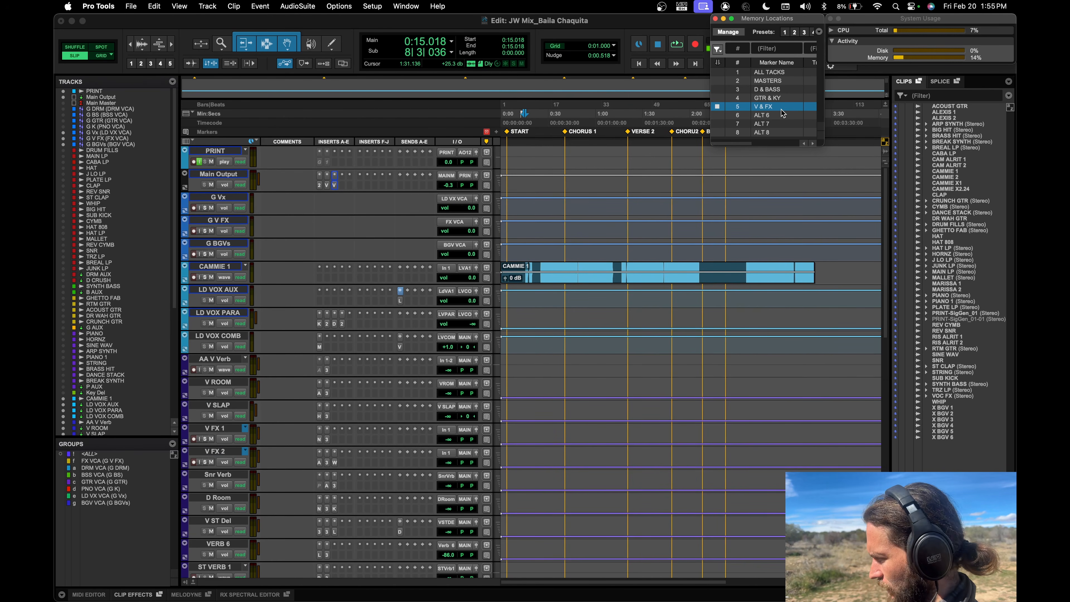
# Recall the ALL TACKS memory location and look through the drum tracks from DRUM FILLS down.
pyautogui.press('.')
pyautogui.press('1')
pyautogui.press('.')
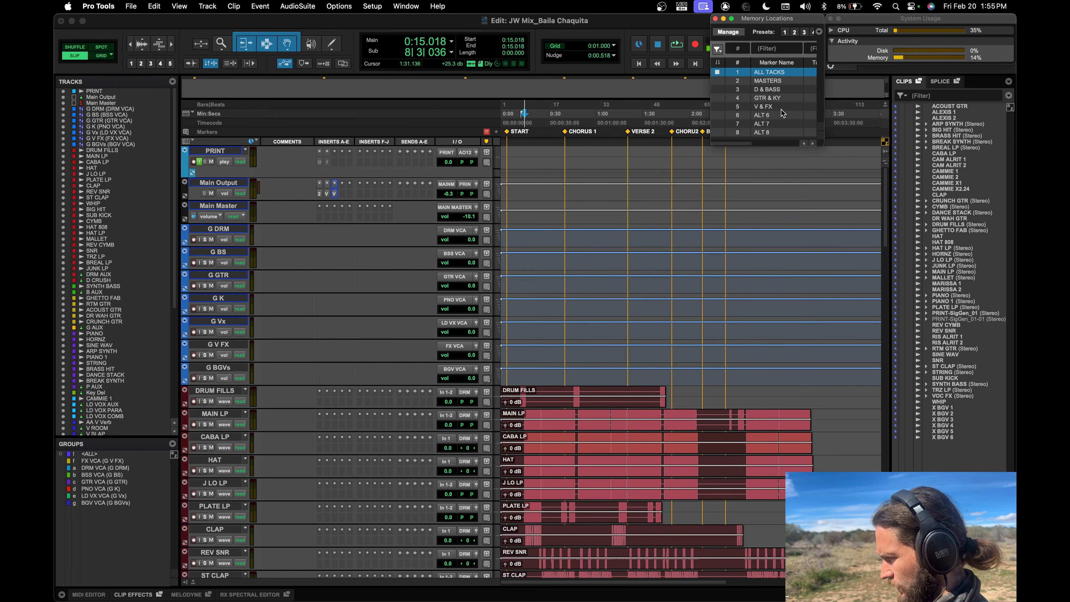
pyautogui.scroll(-8, 660, 274)
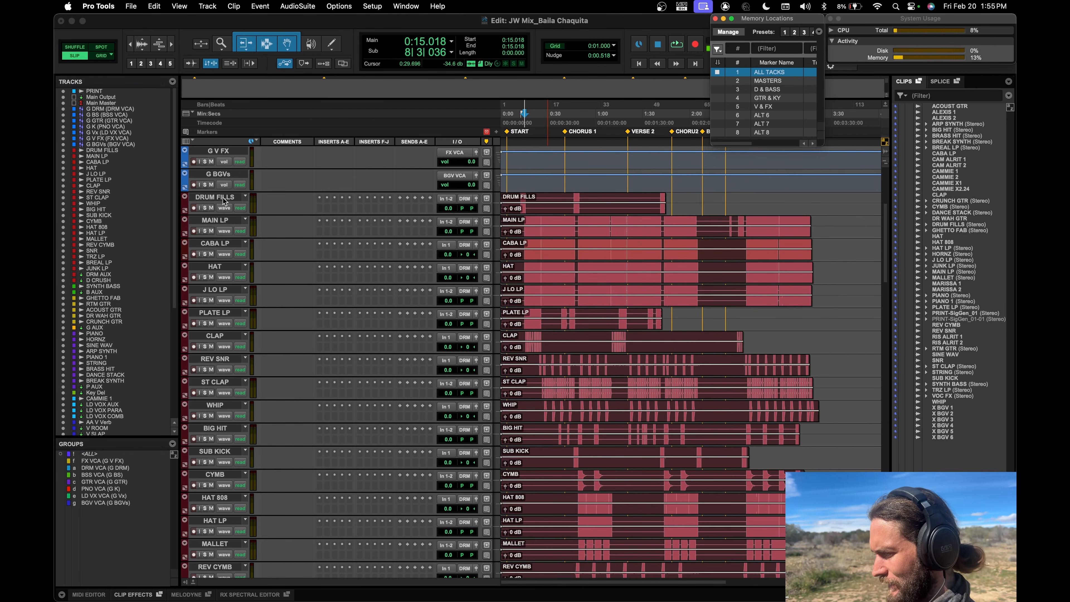
# Rename the DRUM FILLS track as FILL and the MAIN LP track as KIT.
pyautogui.scroll(-1, 262, 379)
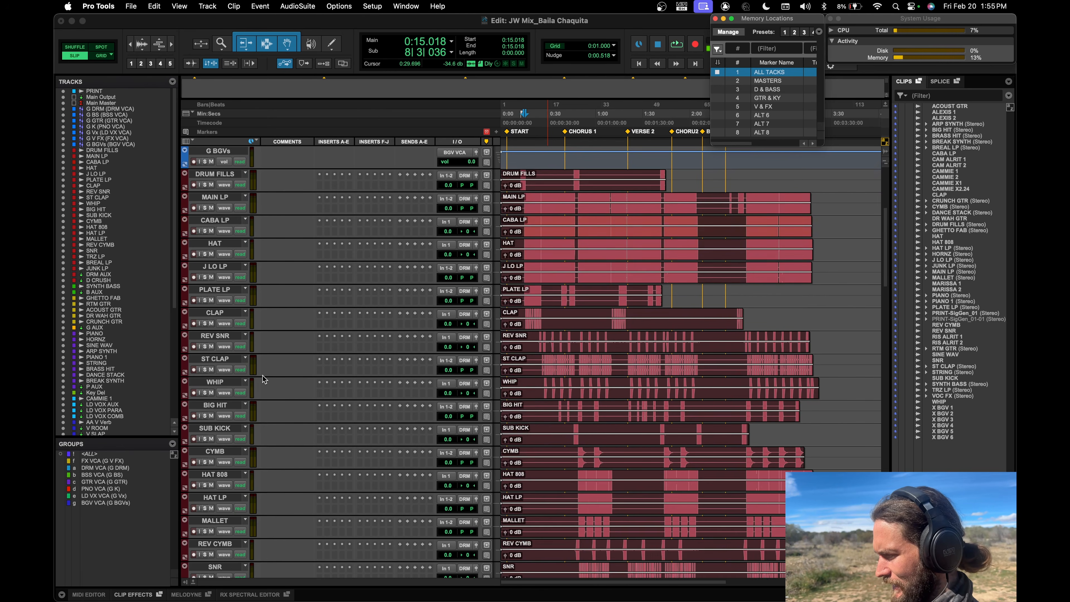
pyautogui.scroll(-6, 263, 376)
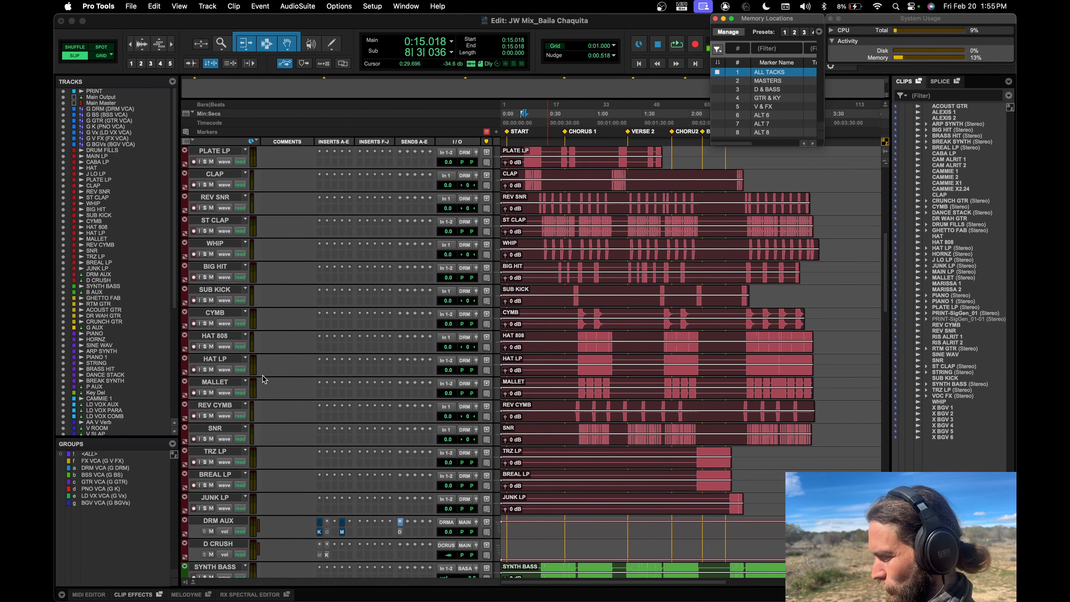
pyautogui.scroll(10, 378, 308)
pyautogui.scroll(-8, 288, 338)
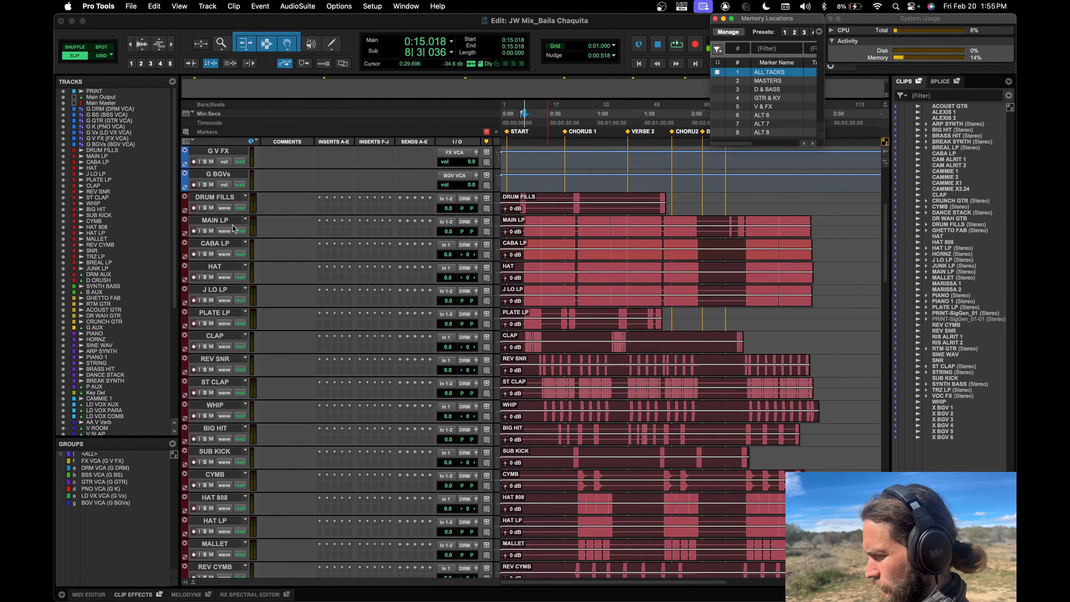
pyautogui.doubleClick(220, 198)
pyautogui.write('FILL')
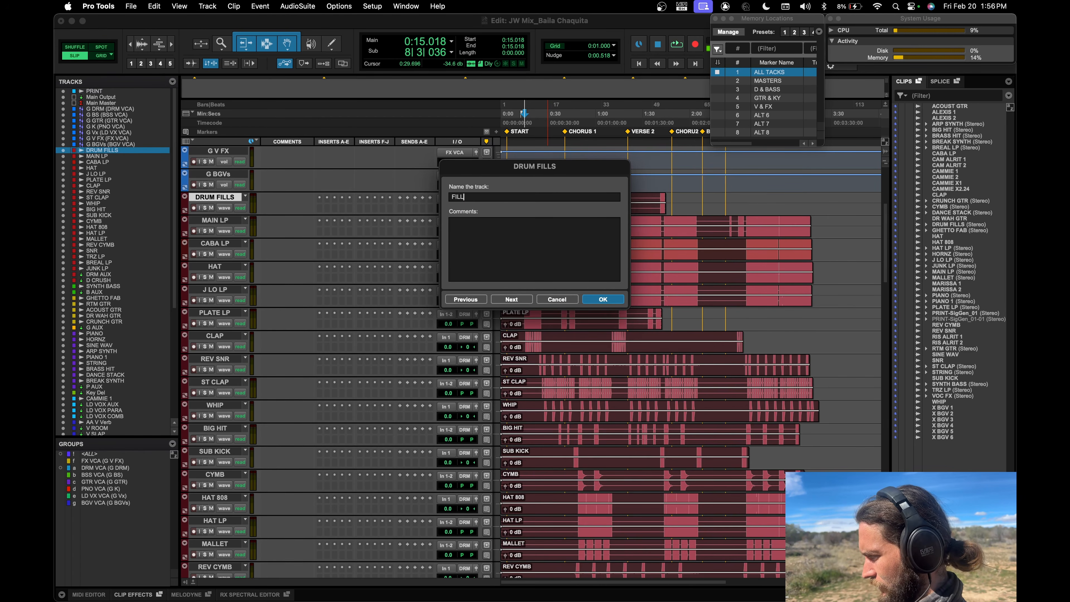
pyautogui.press('super+Right')
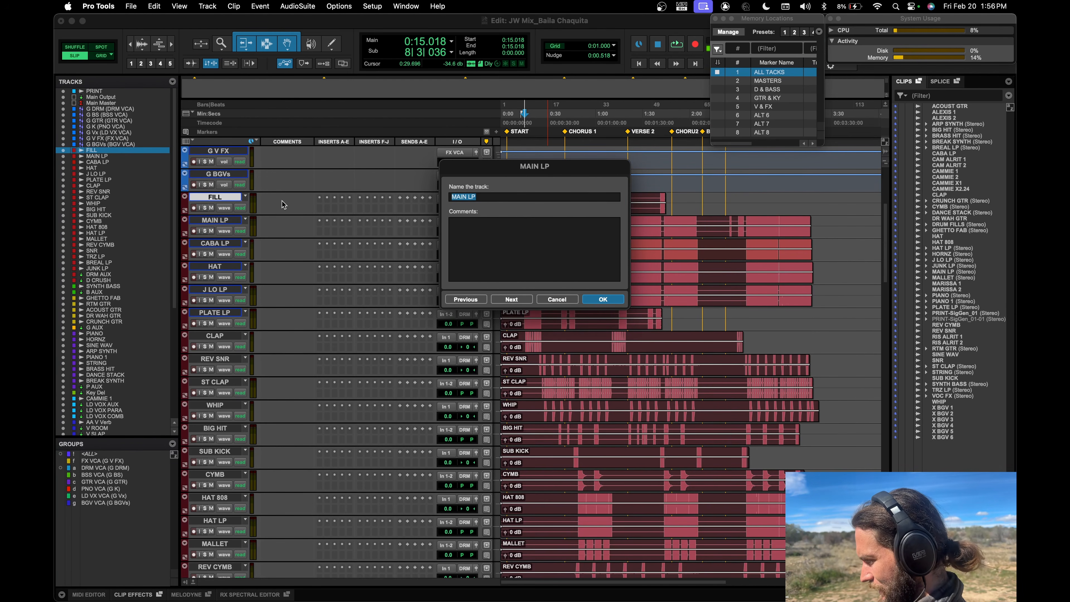
pyautogui.write('KIT')
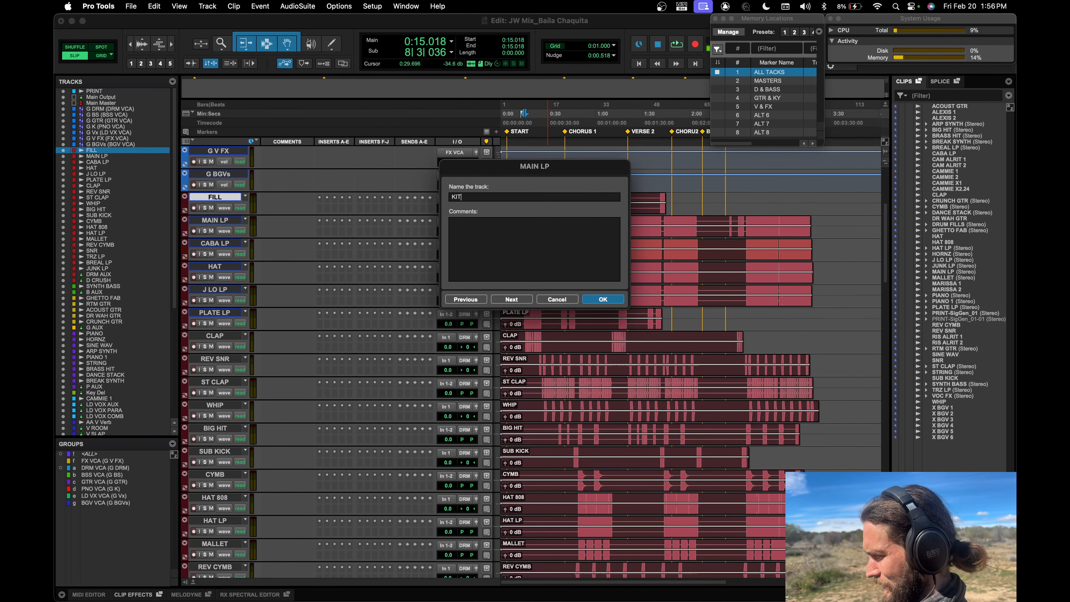
# Rename the CABA LP track as CABA and the HAT track as HH.
pyautogui.press('super+Right')
pyautogui.write('CABA')
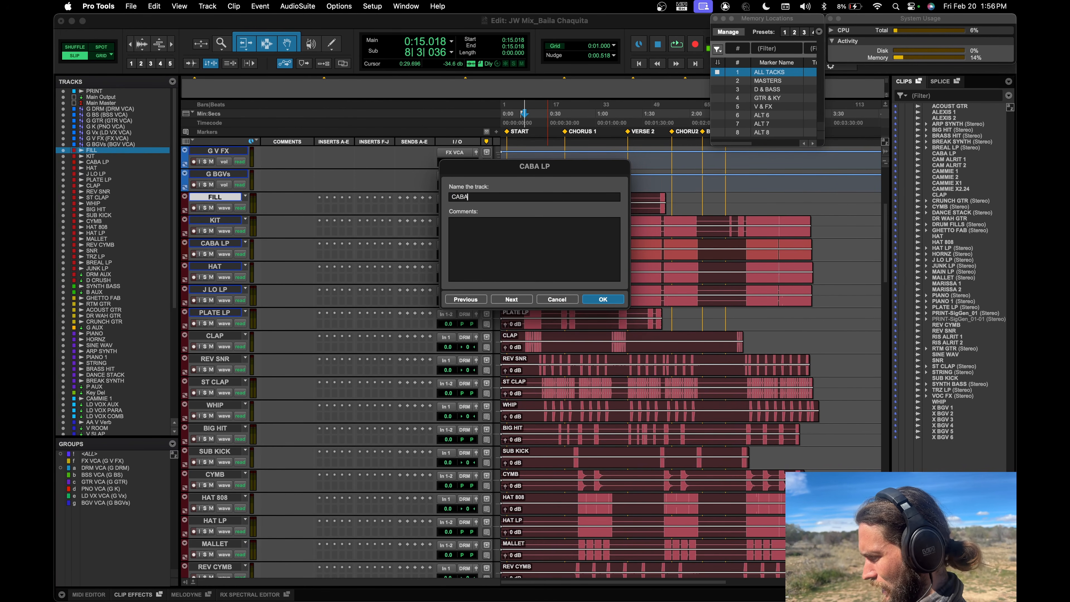
pyautogui.press('super+Right')
pyautogui.write('HH')
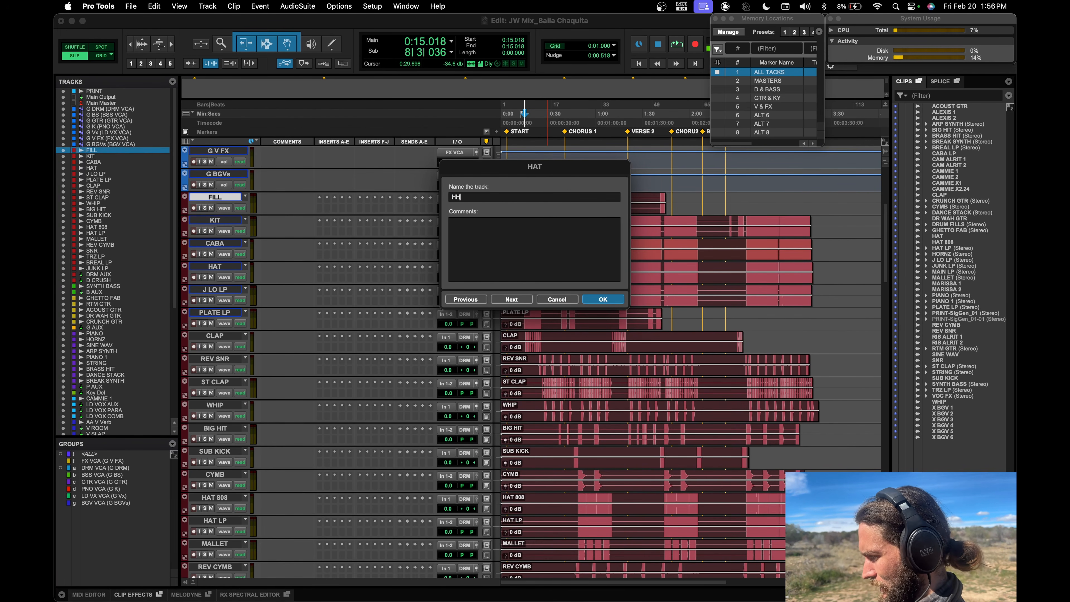
pyautogui.press('super+Right')
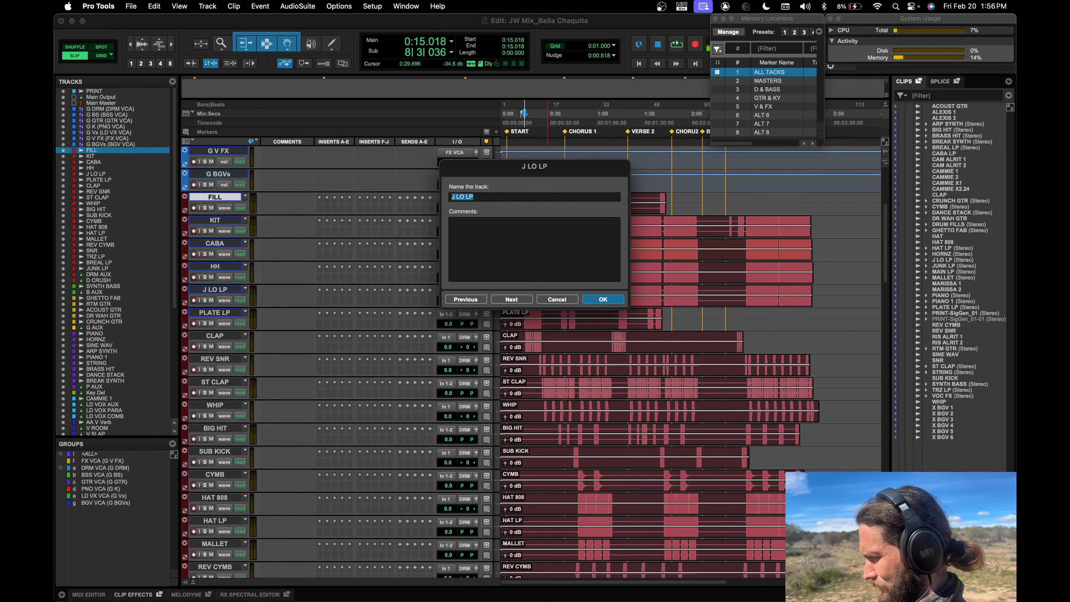
pyautogui.press('Return')
# Solo the J LO LP track, audition it from about 0:20, and unsolo it.
pyautogui.click(532, 289)
pyautogui.hotkey('shift', 's')
pyautogui.press('space')
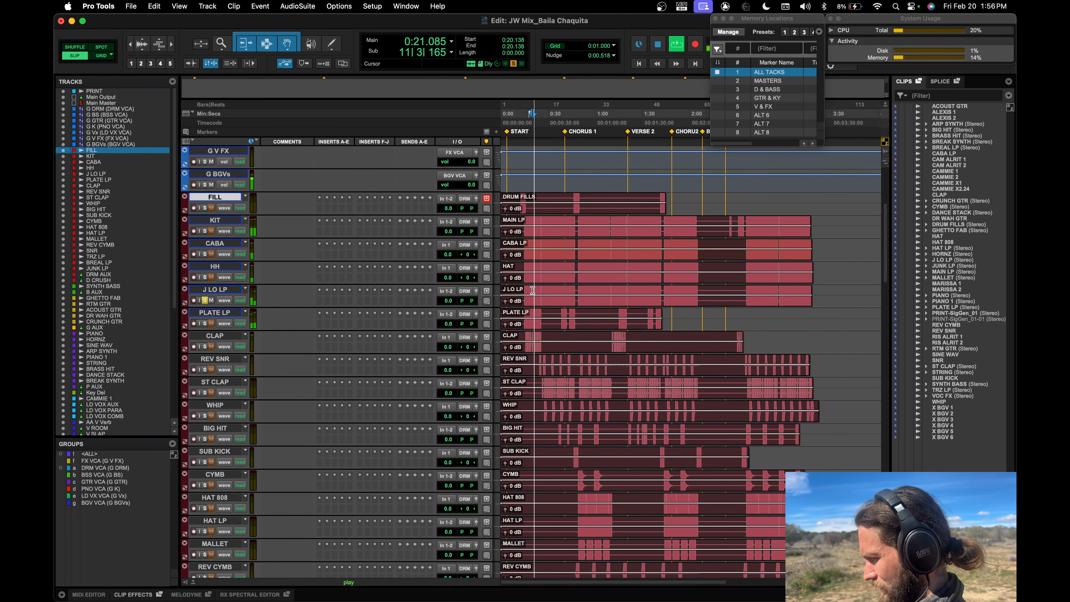
pyautogui.press('space')
pyautogui.hotkey('shift', 's')
# Rename the J LO LP track as JLO, PLATE LP as PLAT and CLAP as CLP.
pyautogui.doubleClick(225, 290)
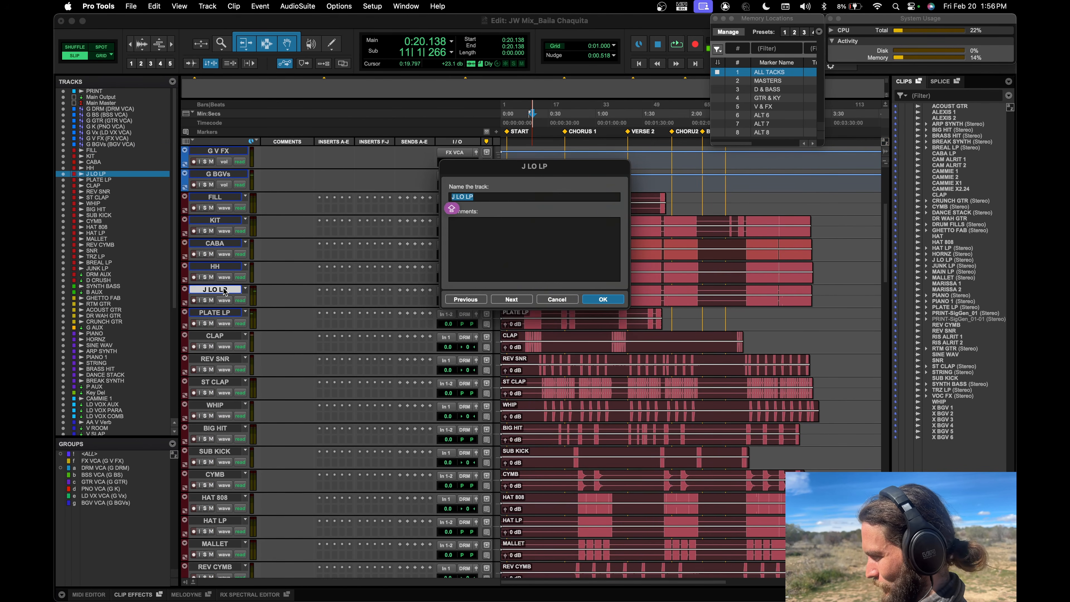
pyautogui.write('JLO')
pyautogui.press('super+Right')
pyautogui.write('PLAT')
pyautogui.press('super+Right')
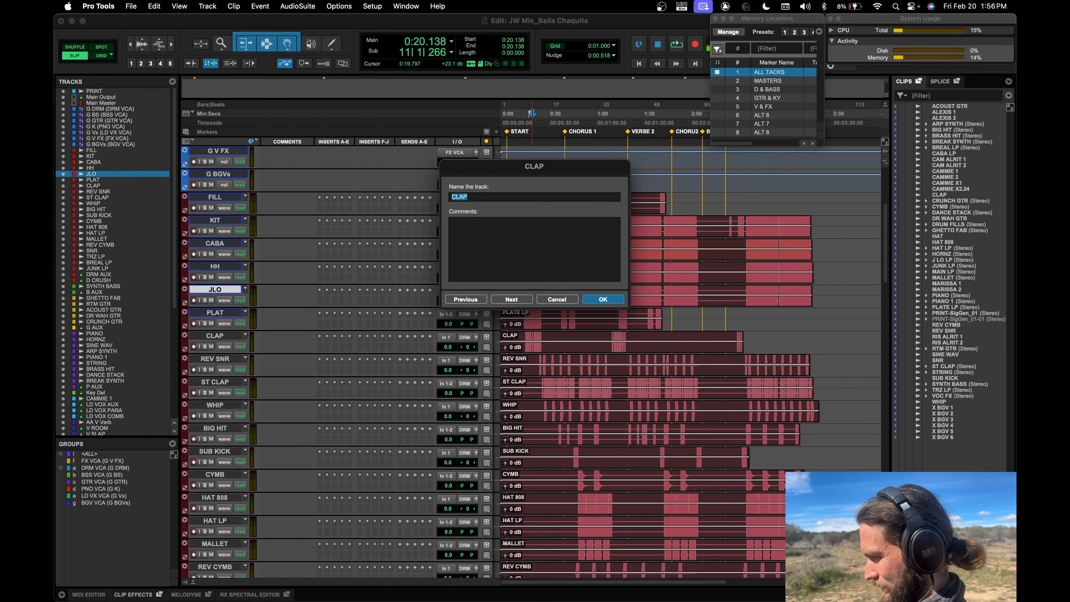
pyautogui.write('CLP')
pyautogui.press('super+Right')
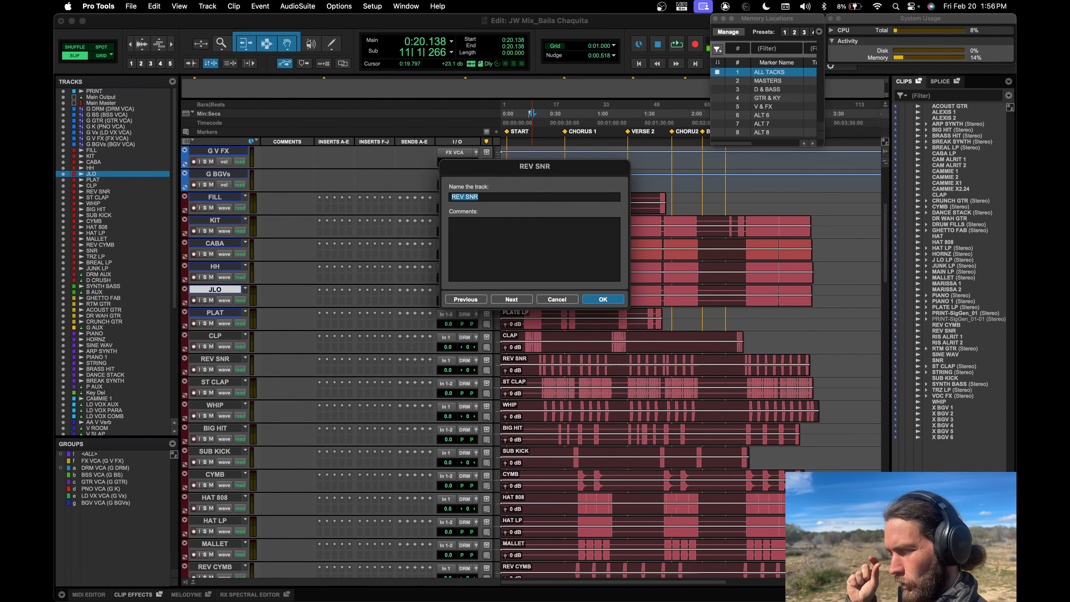
pyautogui.press('Return')
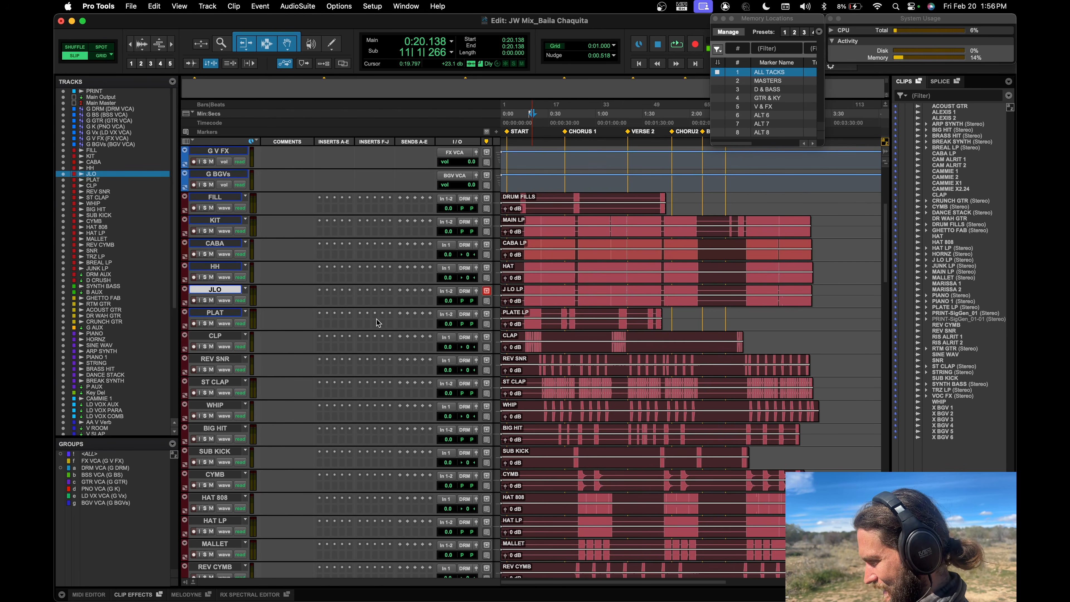
# Recall the D & BASS memory location in the Mix window and lower the drum, D CRUSH, SYNTH BASS, Snr Verb and D Room faders to −∞.
pyautogui.scroll(-10, 376, 320)
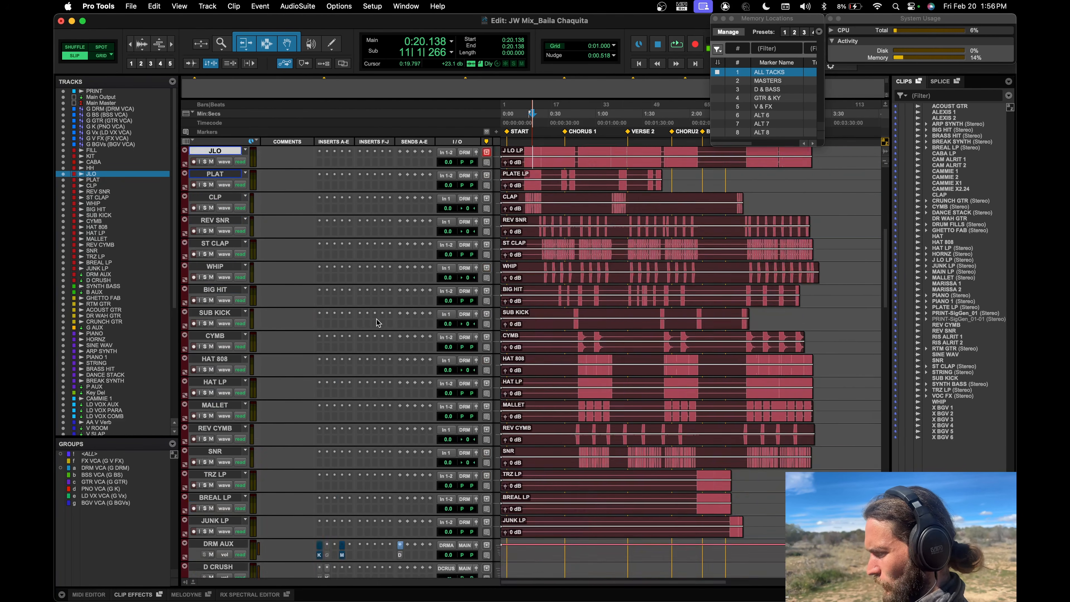
pyautogui.scroll(15, 377, 319)
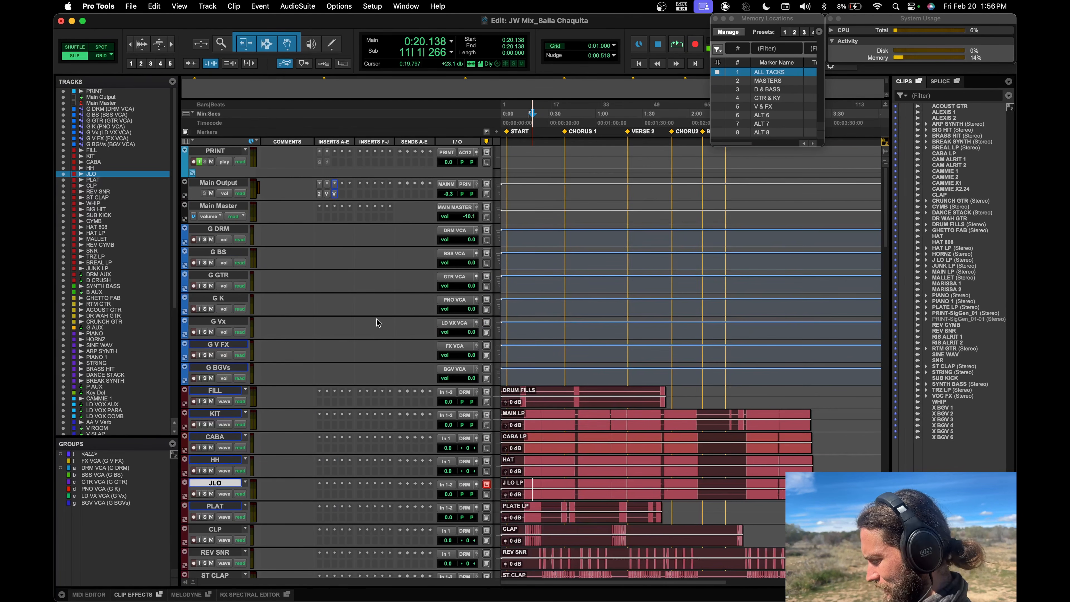
pyautogui.press('super+equal')
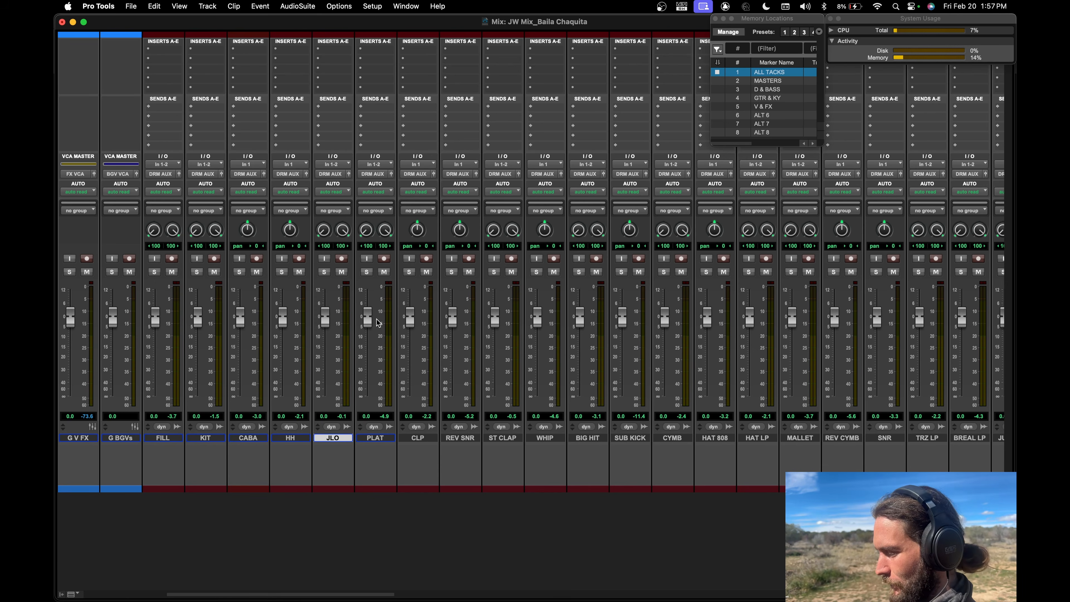
pyautogui.hscroll(-10, 377, 323)
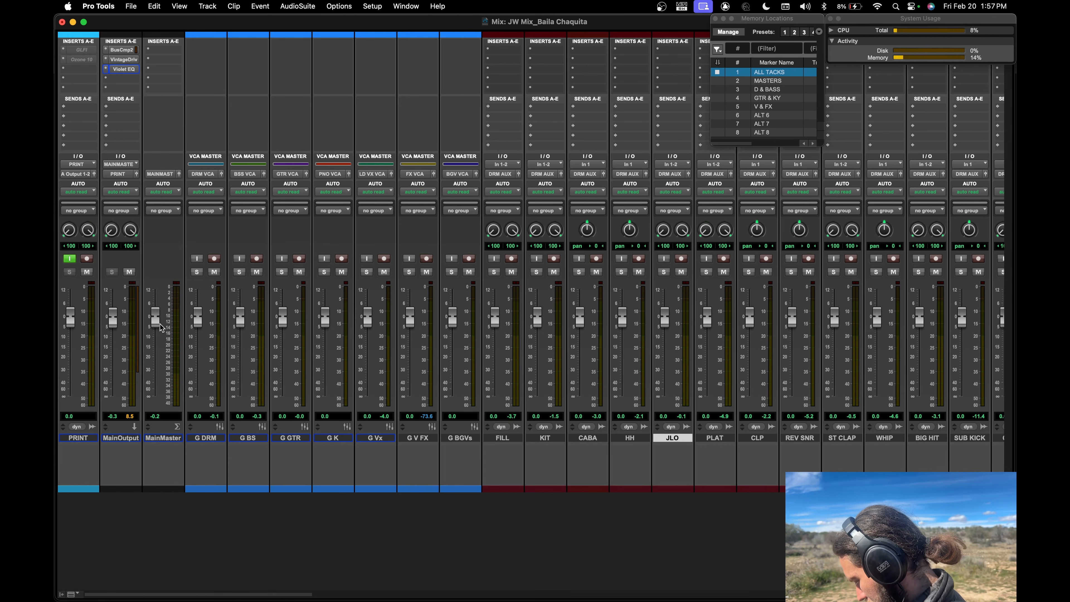
pyautogui.press('.')
pyautogui.press('3')
pyautogui.press('.')
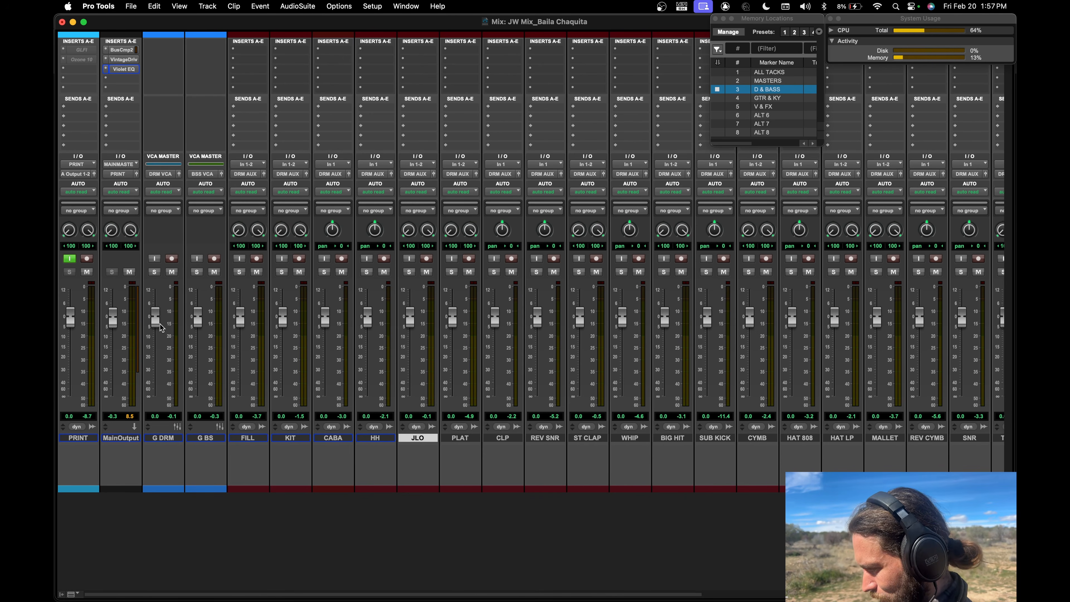
pyautogui.hscroll(3, 161, 327)
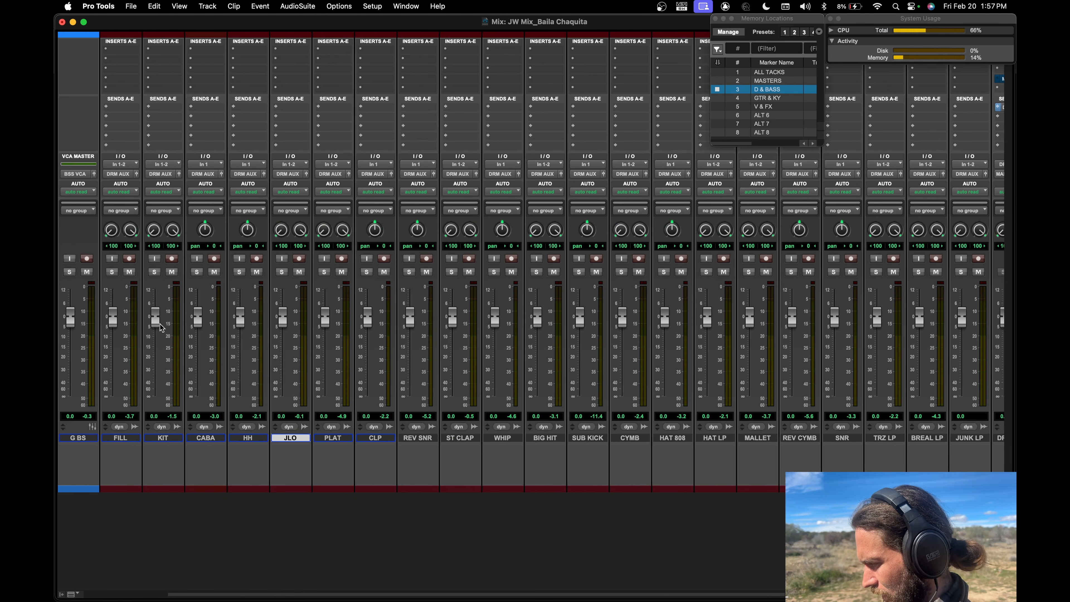
pyautogui.hscroll(1, 159, 324)
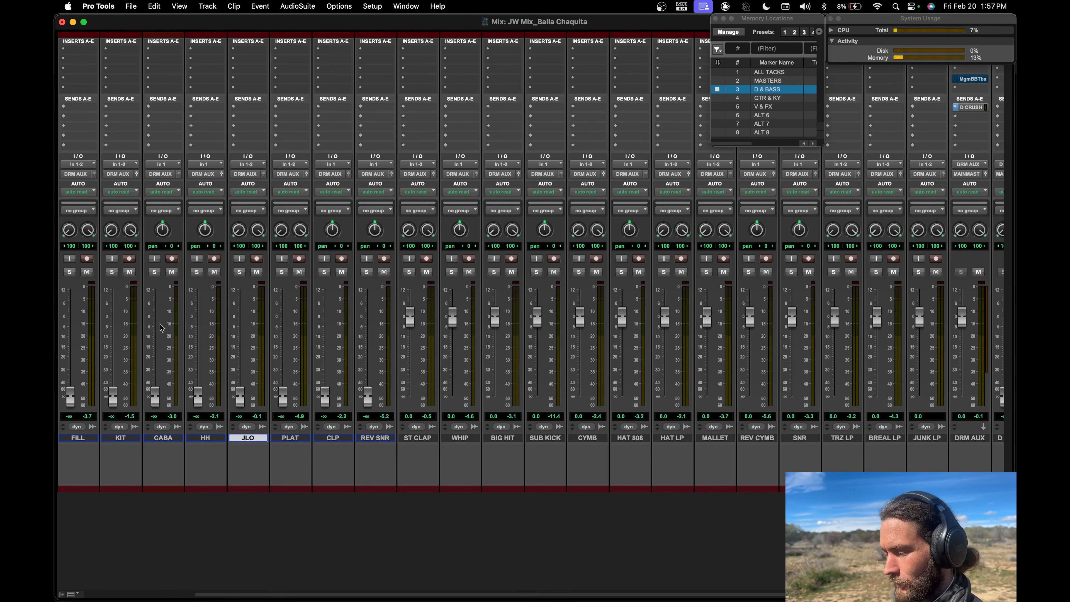
pyautogui.moveTo(411, 317); pyautogui.dragTo(413, 466)
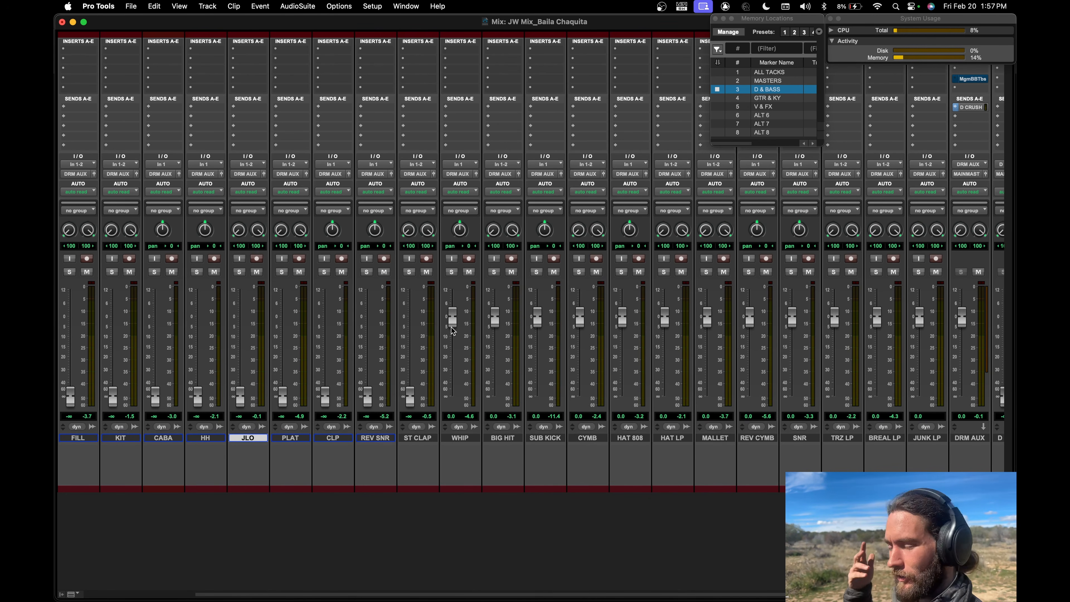
pyautogui.hscroll(4, 452, 329)
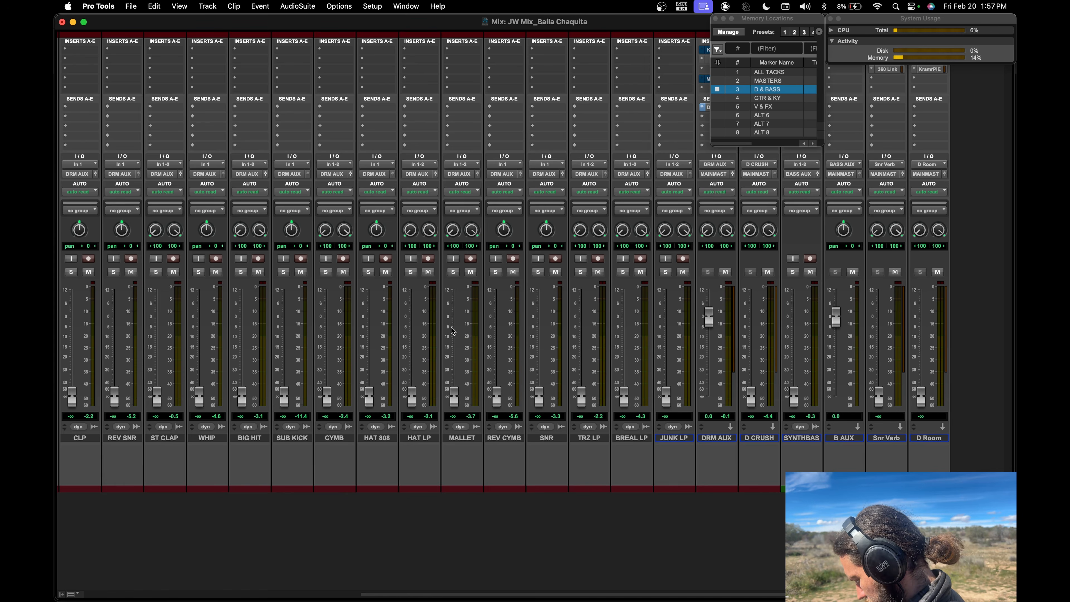
# Recall the GTR & KY memory location and lower its guitar, keyboard and Key Del faders to −∞, except G AUX and P AUX.
pyautogui.press('KP_Decimal')
pyautogui.press('KP_4')
pyautogui.press('KP_Decimal')
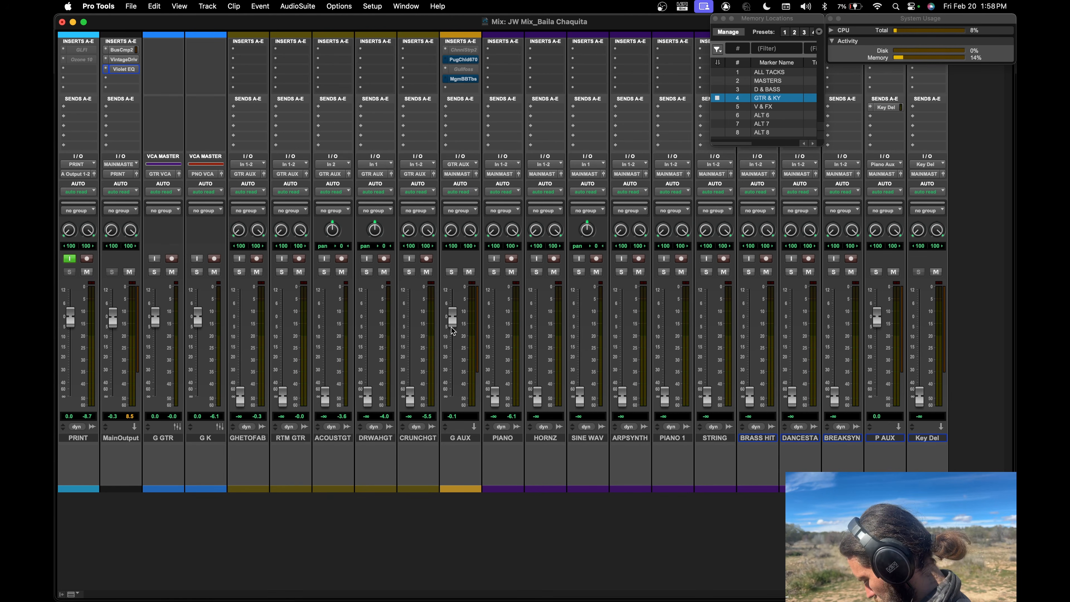
# Recall the V & FX memory location and lower the CAMMIE 1 and background vocal track faders to −∞.
pyautogui.press('KP_Decimal')
pyautogui.press('KP_5')
pyautogui.press('KP_Decimal')
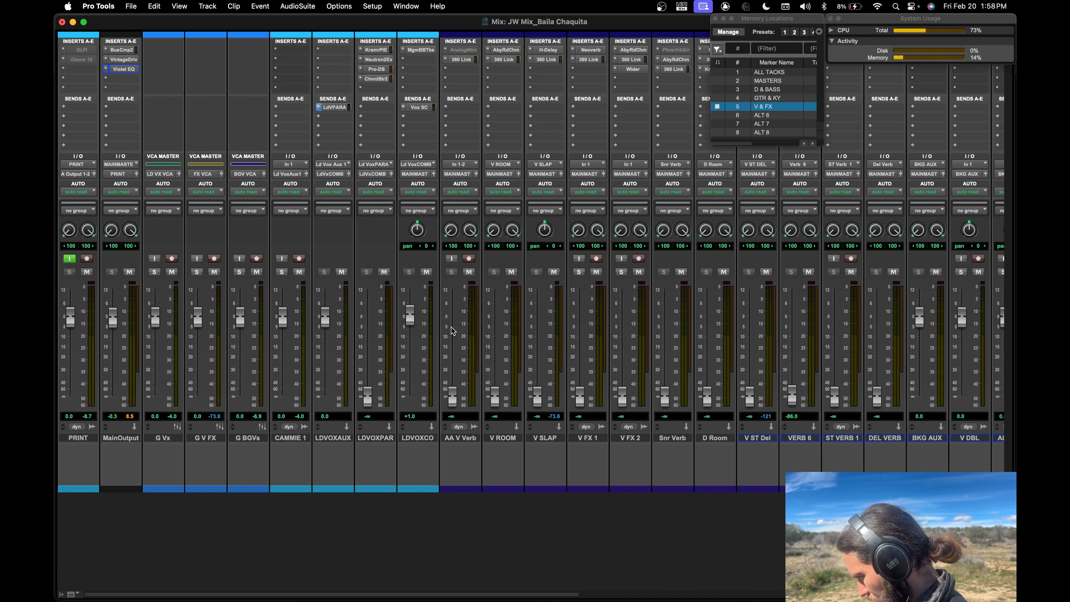
pyautogui.hscroll(5, 452, 330)
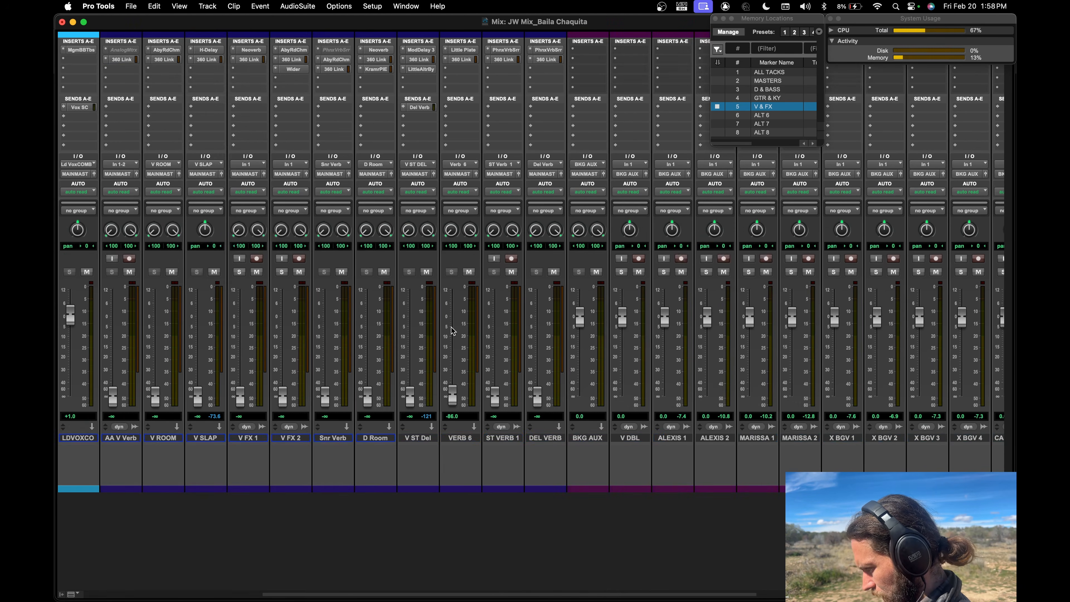
pyautogui.hscroll(-5, 451, 330)
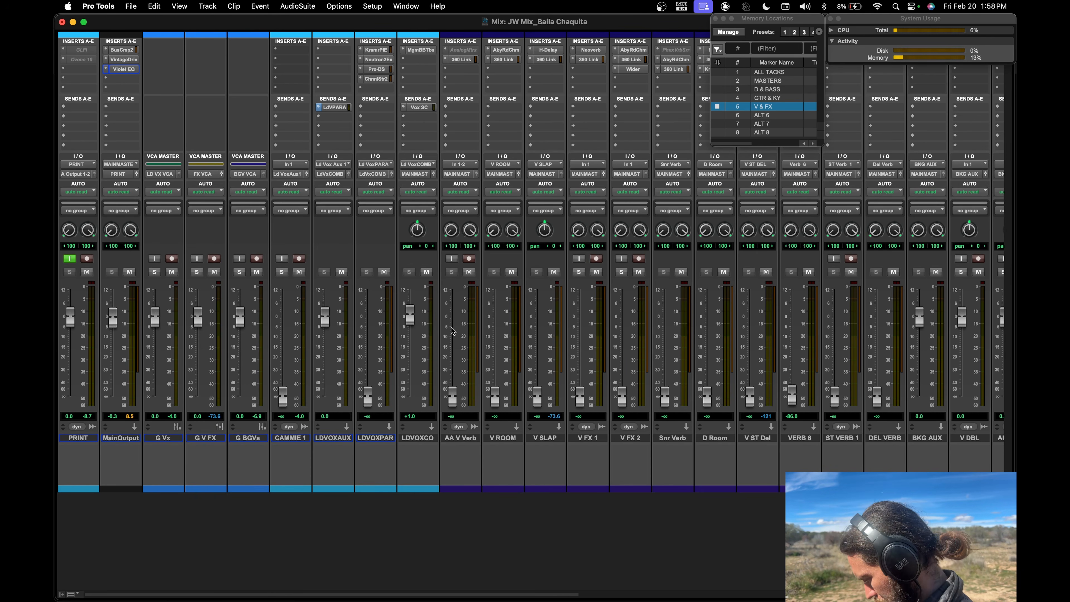
pyautogui.hscroll(5, 452, 330)
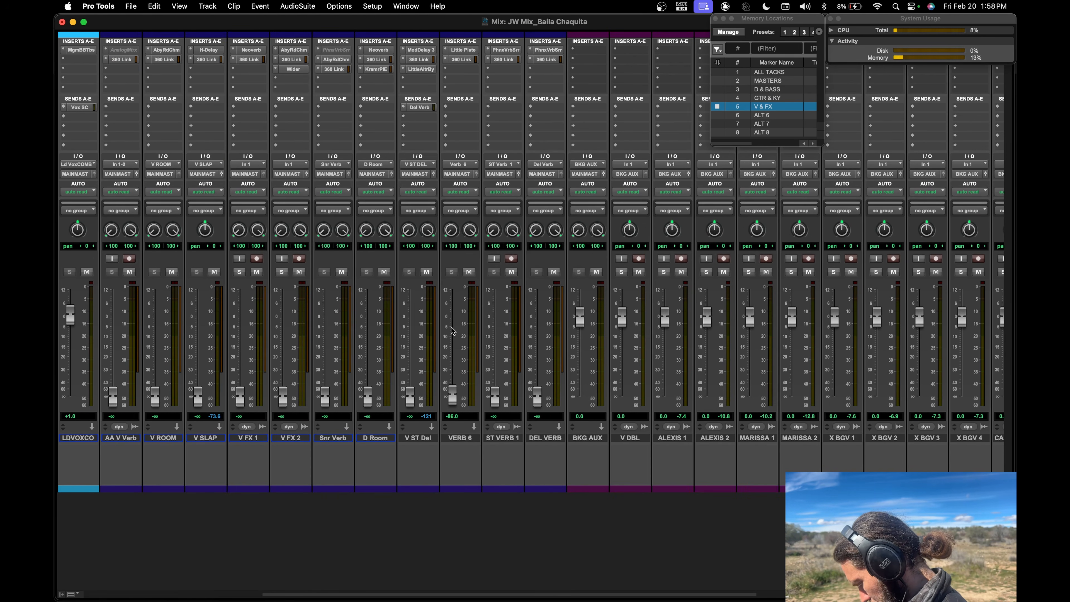
pyautogui.hscroll(5, 452, 330)
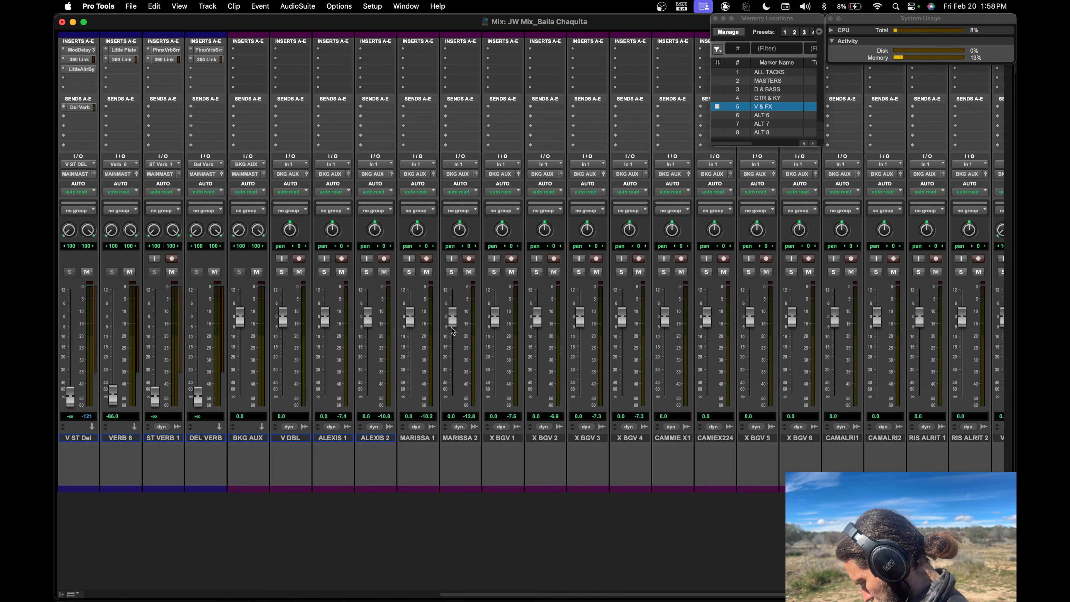
pyautogui.hotkey('shift', 's')
pyautogui.hotkey('shift', 's')
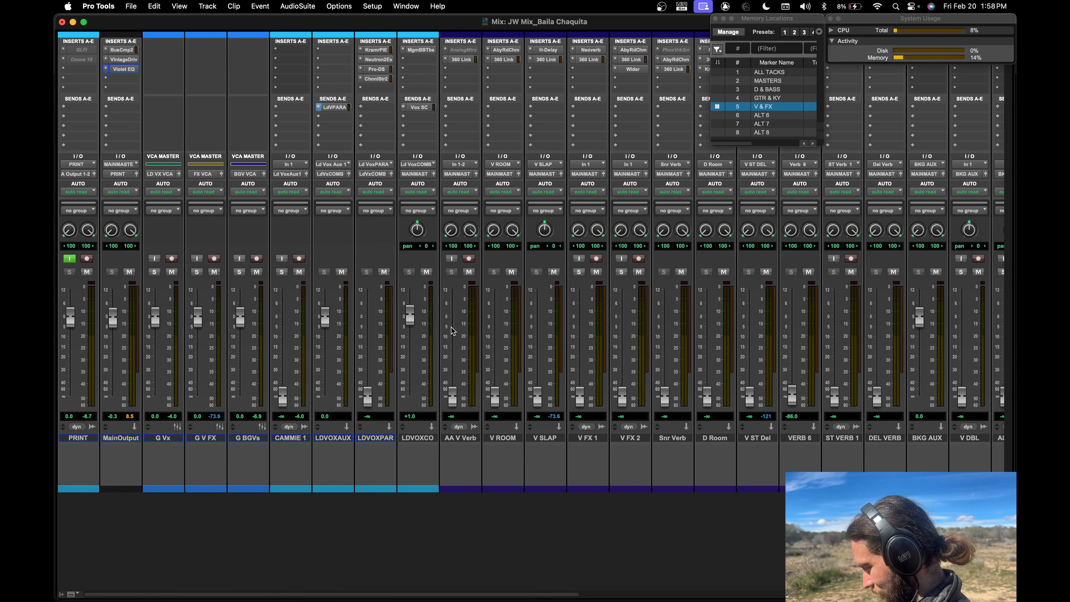
# Switch to the Edit window and recall the ALL TACKS memory location to show every track.
pyautogui.press('super+equal')
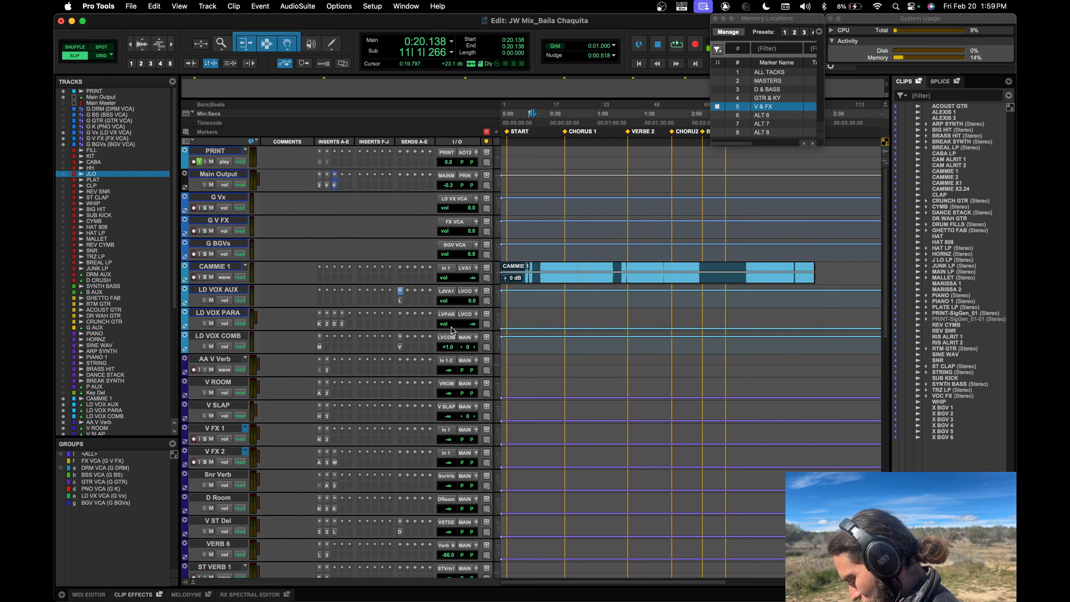
pyautogui.press('KP_Decimal')
pyautogui.press('KP_1')
pyautogui.press('KP_Decimal')
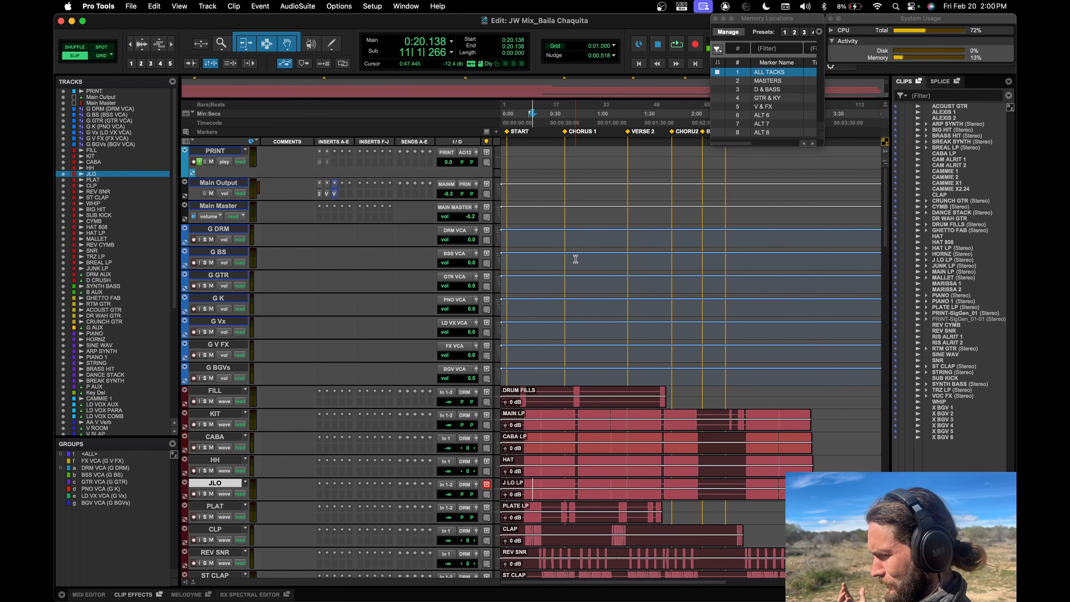
# Audition the song from about 1:01, 1:36, 1:53 and 2:49, stop playback and place the cursor at about 0:10.
pyautogui.click(597, 413)
pyautogui.press('space')
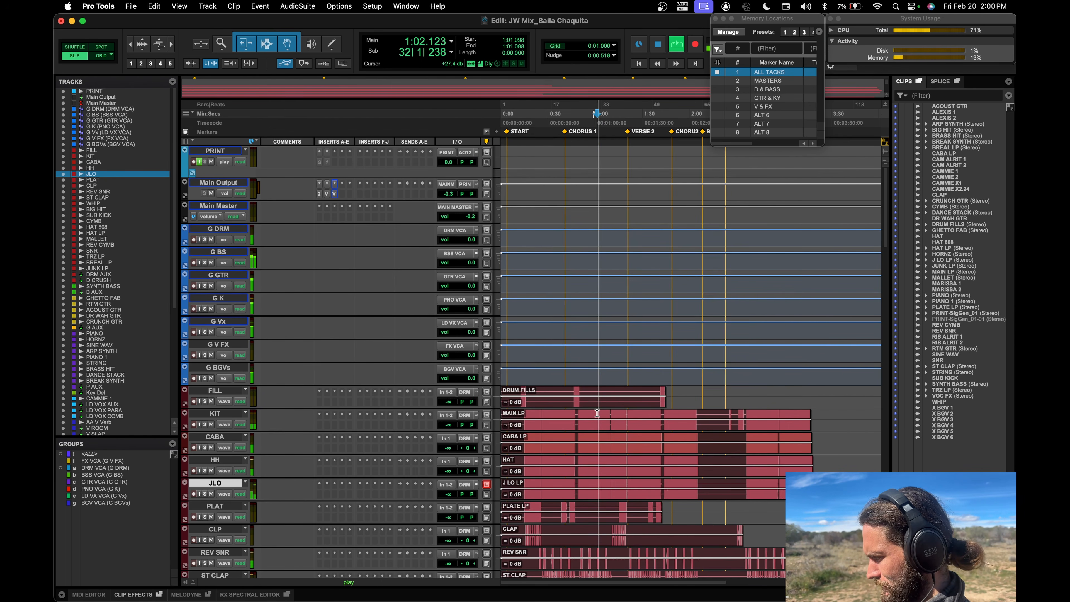
pyautogui.click(652, 412)
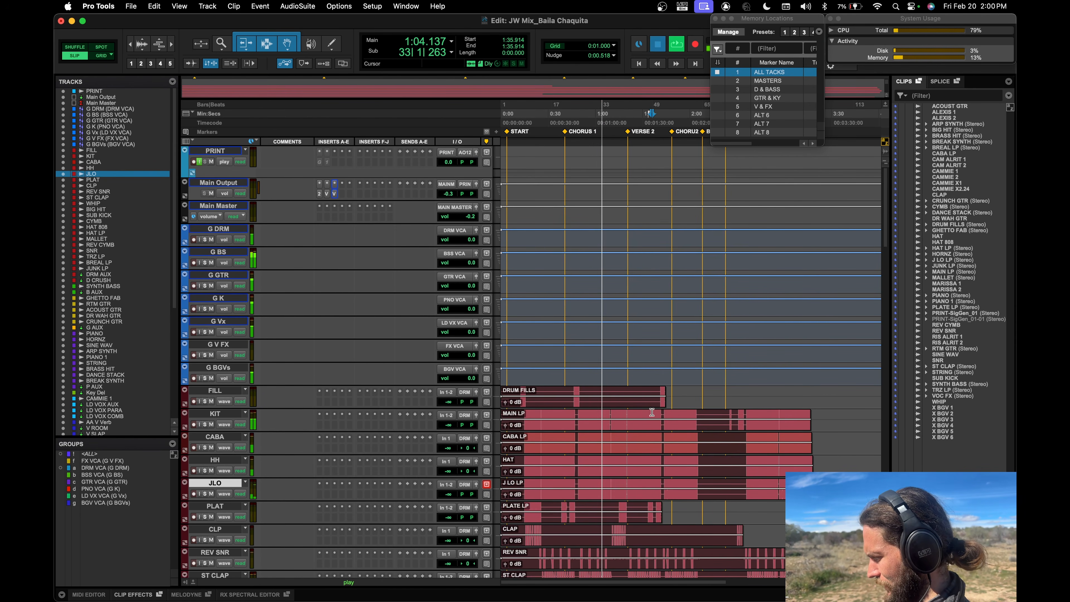
pyautogui.click(679, 412)
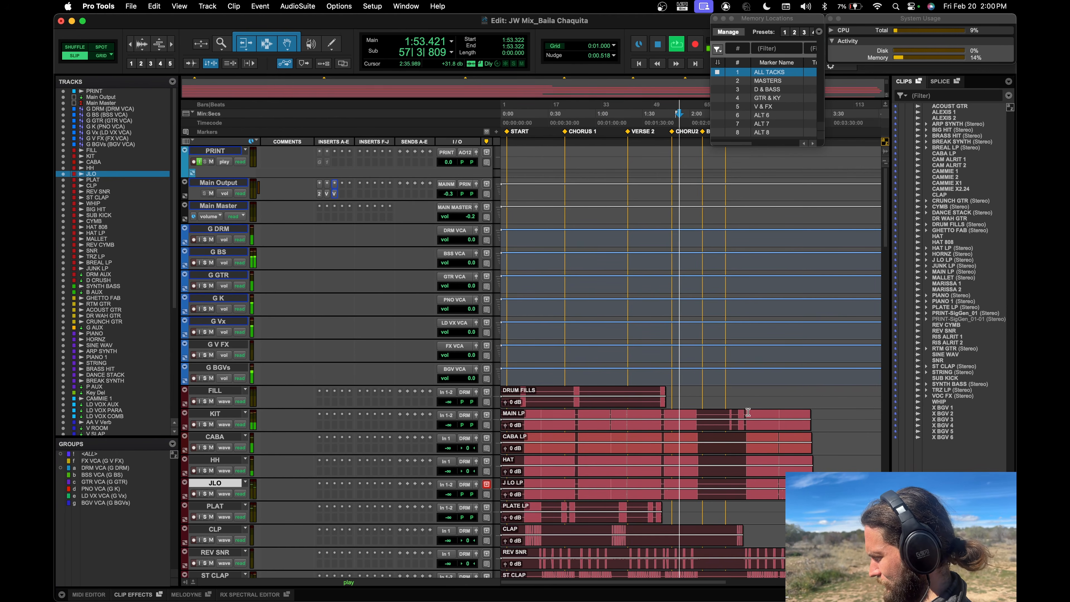
pyautogui.click(767, 414)
pyautogui.press('space')
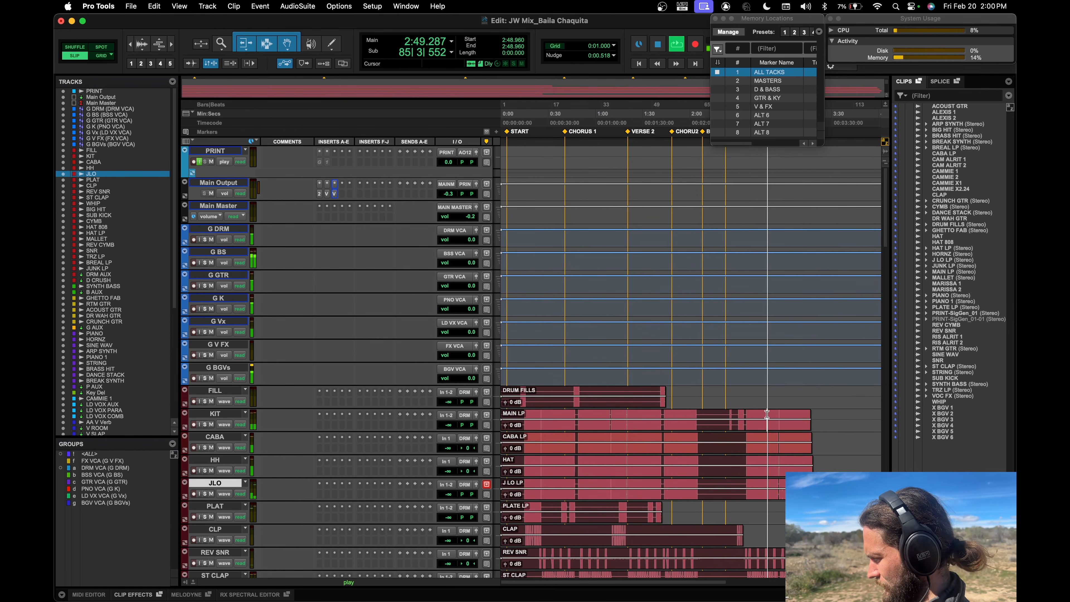
pyautogui.press('space')
pyautogui.click(517, 392)
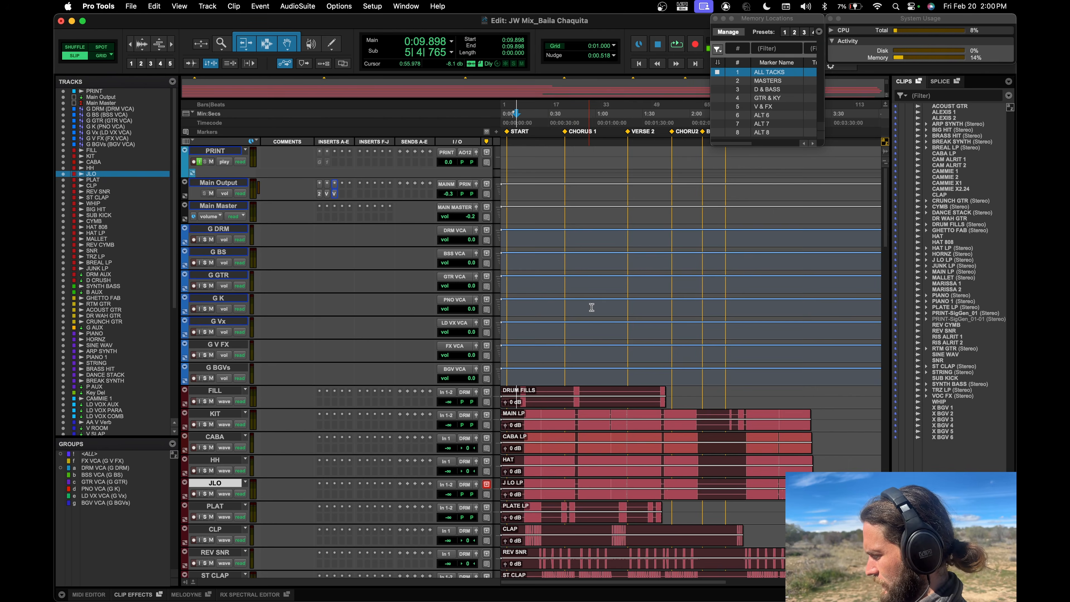
pyautogui.scroll(-5, 590, 303)
pyautogui.scroll(5, 592, 306)
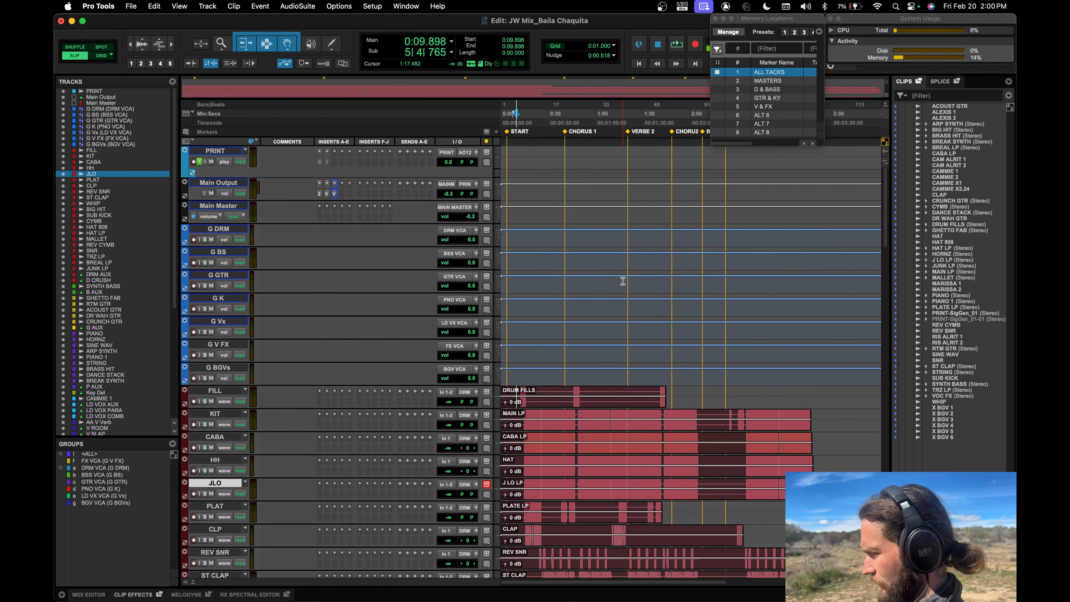
# Save a copy of the session as JW Mix_Baila Chaquita_V01 EDIT in the current session folder.
pyautogui.press('super+s')
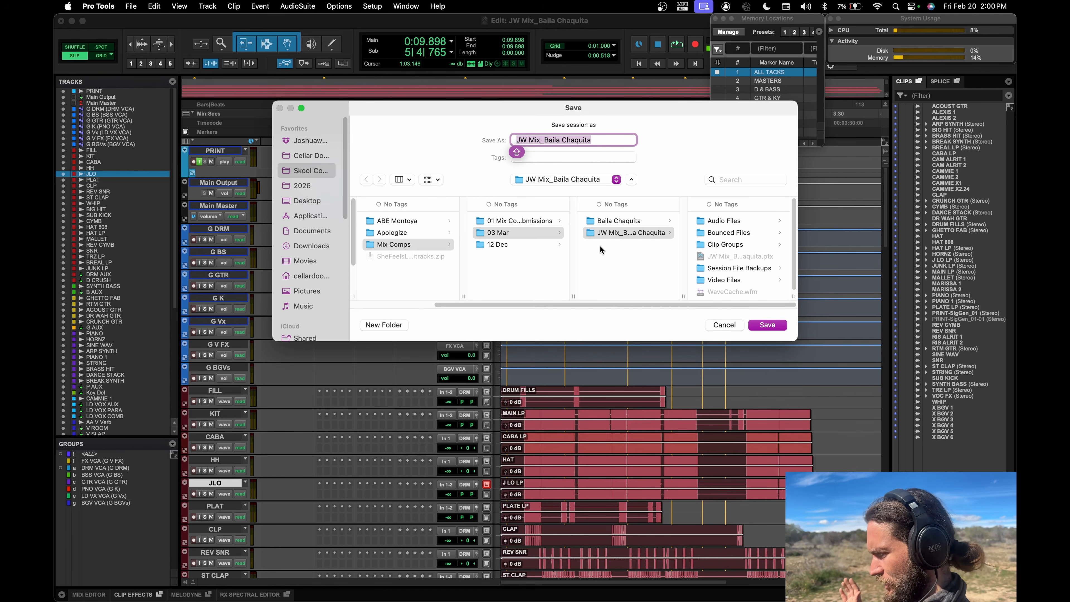
pyautogui.press('Right')
pyautogui.write('_V01')
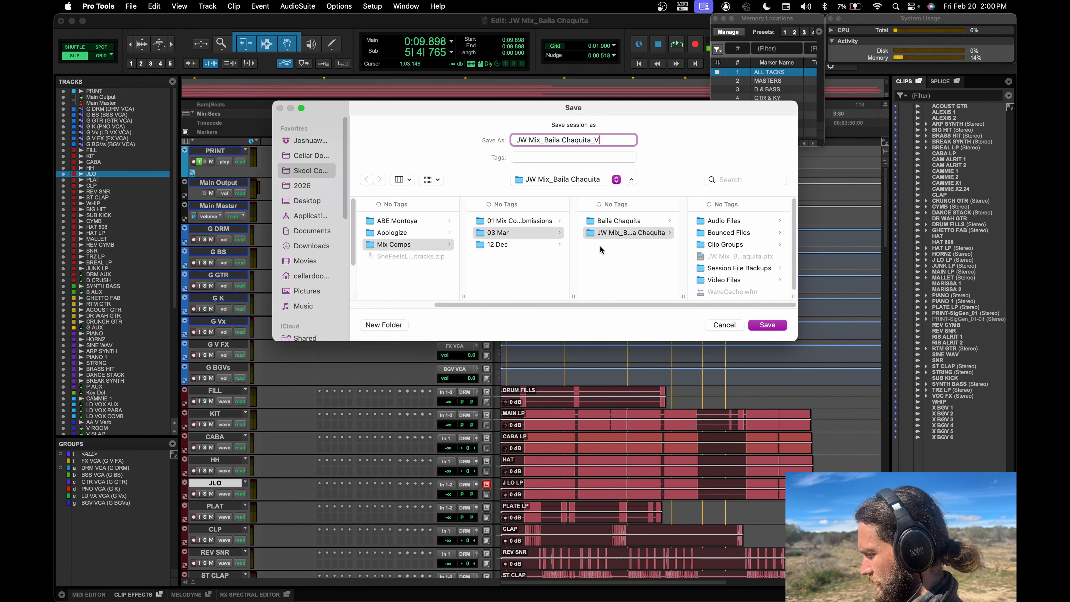
pyautogui.press('capslock')
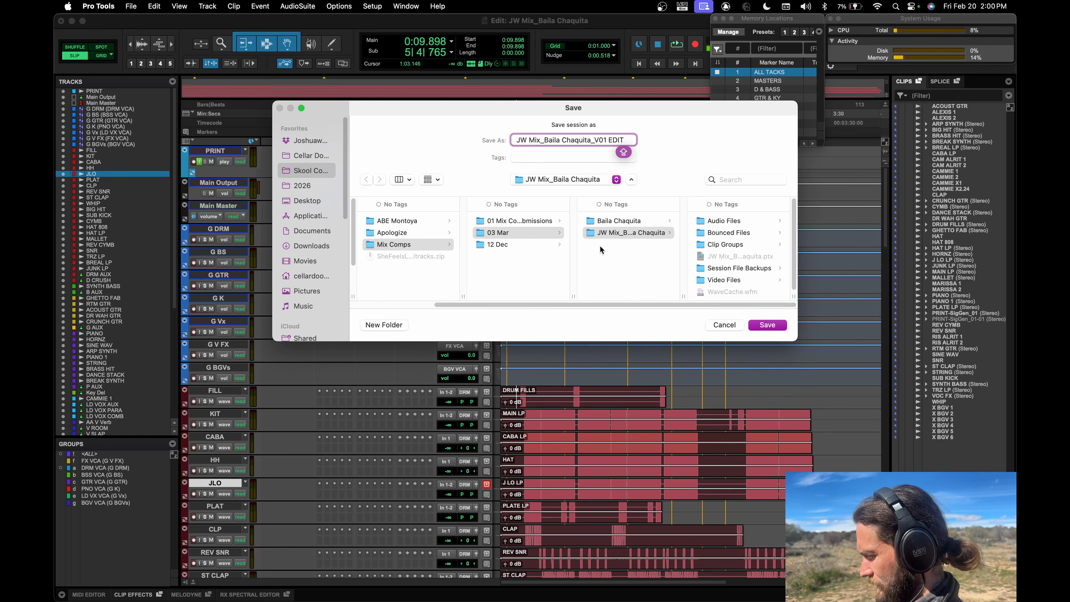
pyautogui.press('Return')
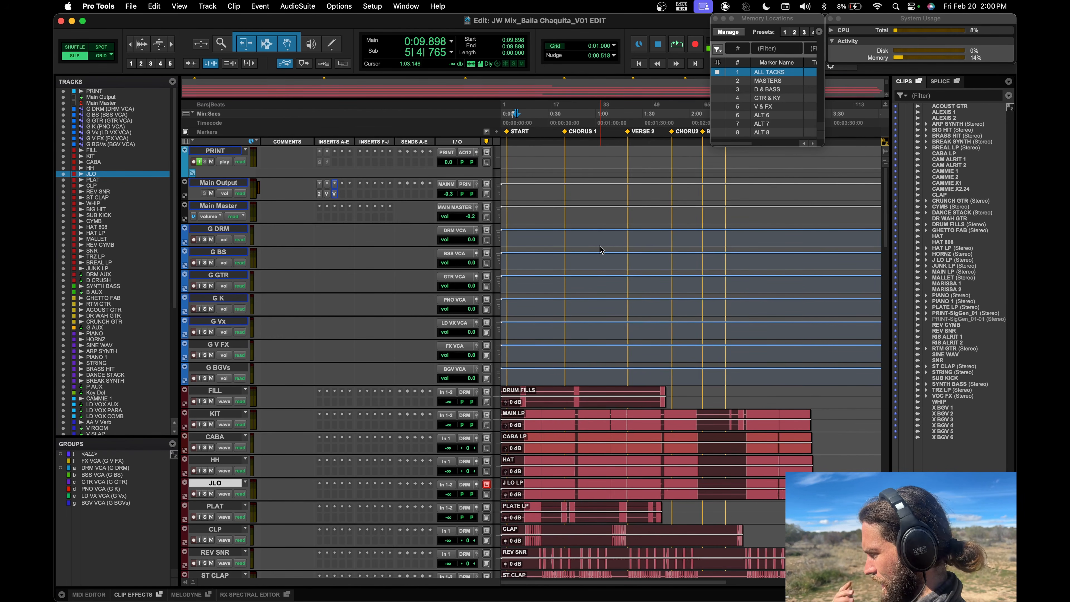
# Save the session again under the new name JW Mix_Baila Chaquita_V02 FADER MIX in the same folder.
pyautogui.press('super+shift+s')
pyautogui.press('Right')
pyautogui.press('BackSpace')
pyautogui.press('BackSpace')
pyautogui.press('BackSpace')
pyautogui.press('BackSpace')
pyautogui.press('BackSpace')
pyautogui.press('BackSpace')
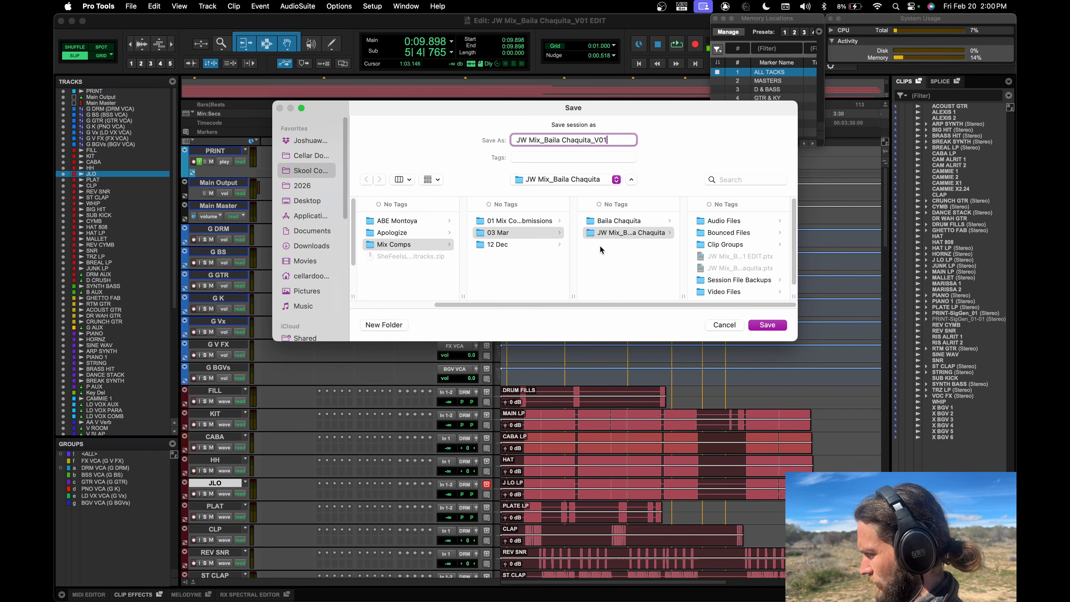
pyautogui.write('2 F')
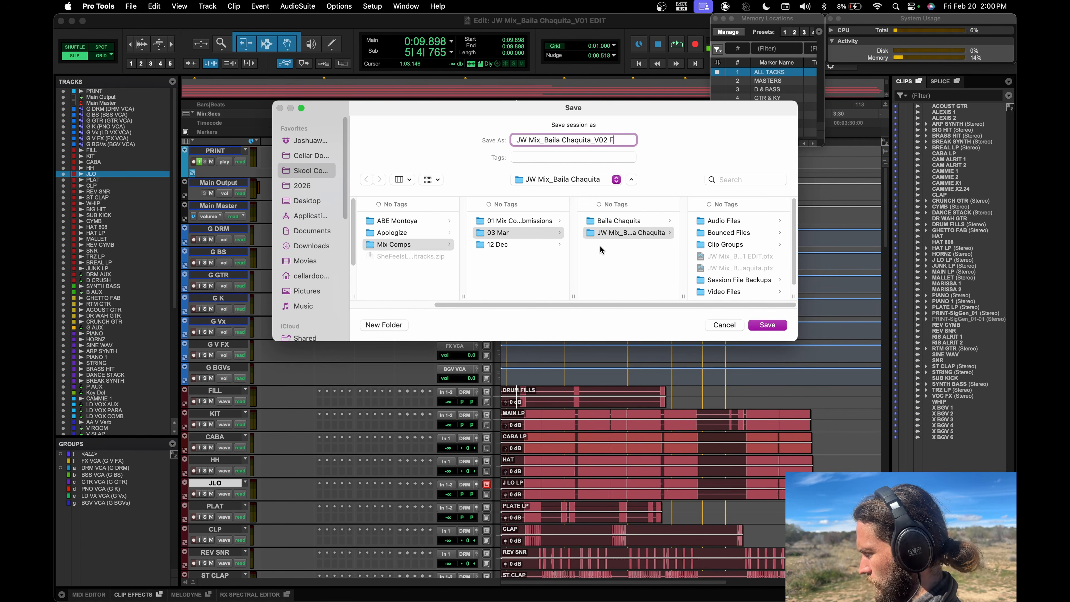
pyautogui.write('ADER MIX')
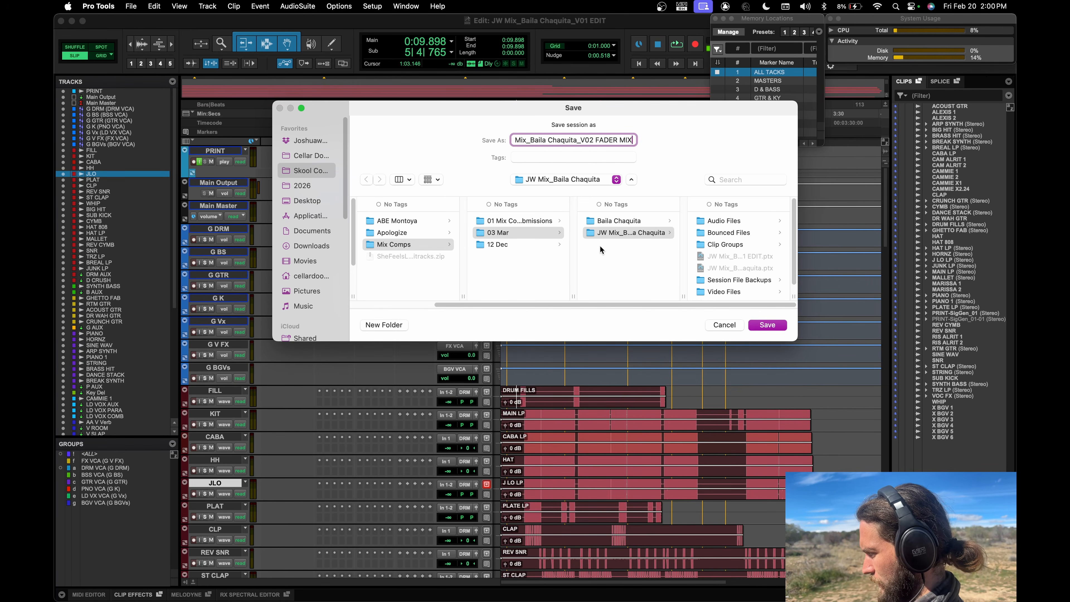
pyautogui.press('Return')
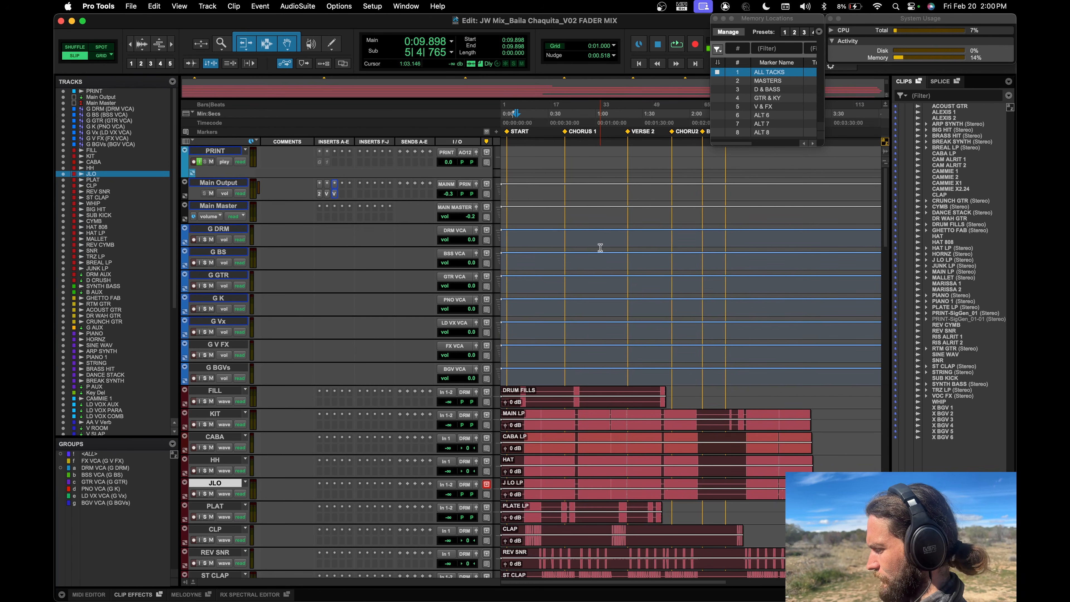